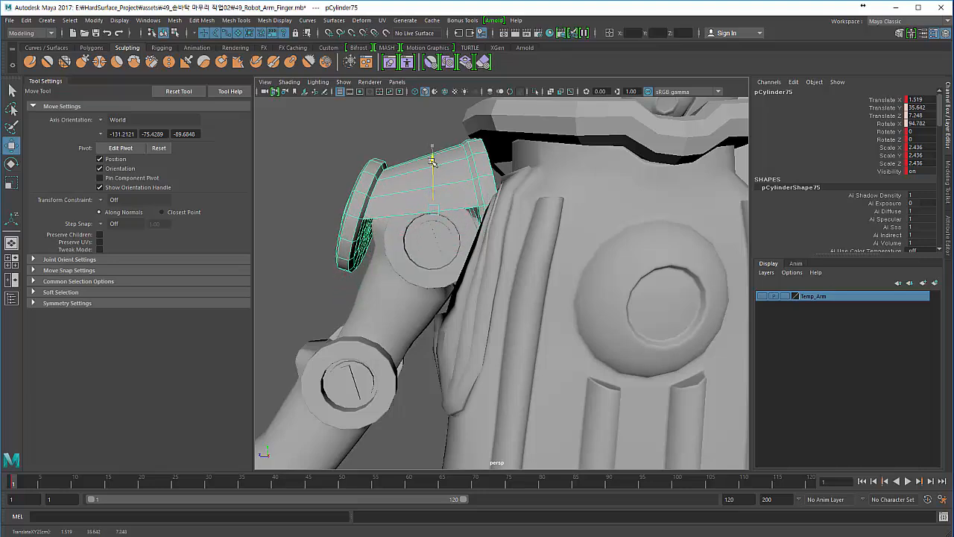
- Move the upper-arm shoulder cylinder slightly along X to Translate X 1.435
{"action": "left_click_drag", "start_coordinate": [430, 170], "coordinate": [403, 184], "text": "alt"}
{"action": "left_click_drag", "start_coordinate": [643, 261], "coordinate": [550, 264], "text": "alt"}
{"action": "scroll", "coordinate": [548, 305], "scroll_direction": "up", "scroll_amount": 4}
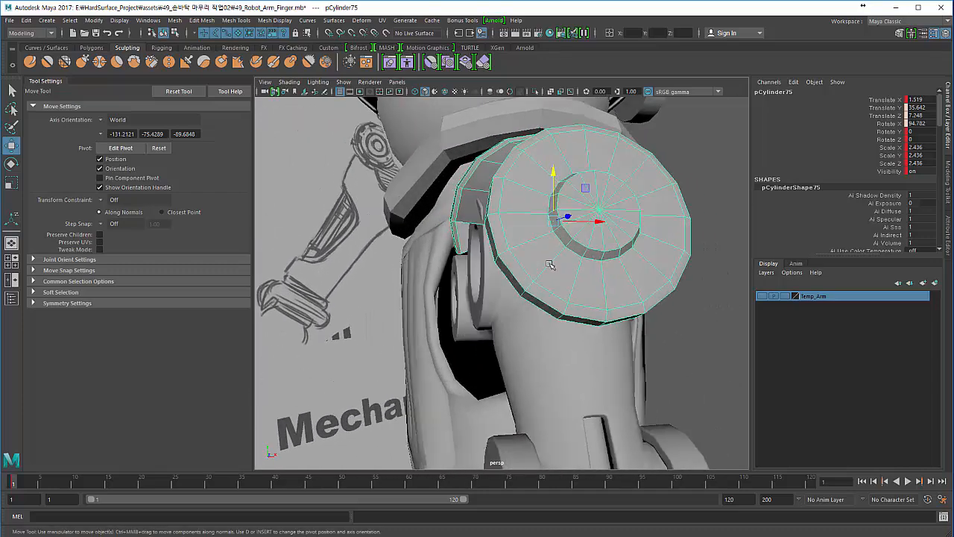
{"action": "left_click_drag", "start_coordinate": [600, 220], "coordinate": [597, 221]}
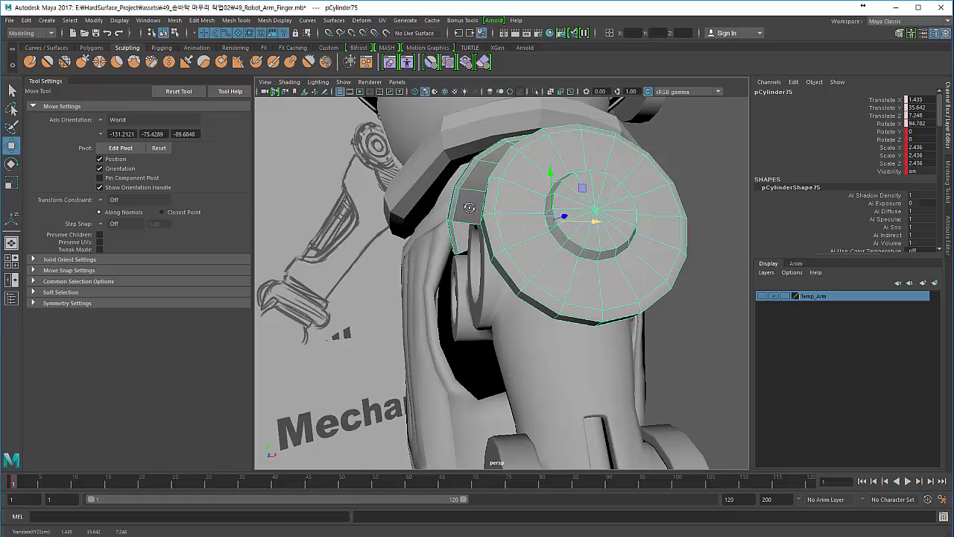
- Isolate the shoulder cylinder piece from the rest of the robot and switch it to edge selection
{"action": "left_click_drag", "start_coordinate": [469, 208], "coordinate": [467, 251], "text": "alt"}
{"action": "scroll", "coordinate": [394, 216], "scroll_direction": "down", "scroll_amount": 5}
{"action": "left_click", "coordinate": [391, 210]}
{"action": "left_click", "coordinate": [374, 241]}
{"action": "scroll", "coordinate": [374, 241], "scroll_direction": "up", "scroll_amount": 3}
{"action": "left_click", "coordinate": [535, 92]}
{"action": "scroll", "coordinate": [554, 249], "scroll_direction": "up", "scroll_amount": 3}
{"action": "right_click_drag", "start_coordinate": [465, 242], "coordinate": [470, 167]}
{"action": "left_click_drag", "start_coordinate": [463, 261], "coordinate": [445, 231], "text": "alt"}
{"action": "middle_click_drag", "start_coordinate": [406, 202], "coordinate": [534, 271], "text": "alt"}
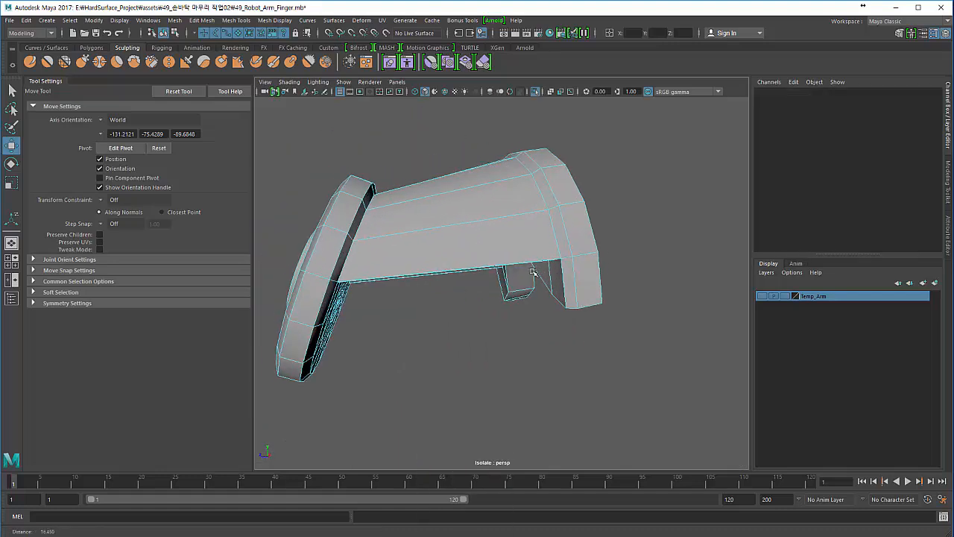
- Select the border edges around the curved collar at the notched end of the piece, including its lower lip edges
{"action": "left_click_drag", "start_coordinate": [506, 273], "coordinate": [503, 252], "text": "alt"}
{"action": "left_click", "coordinate": [491, 251]}
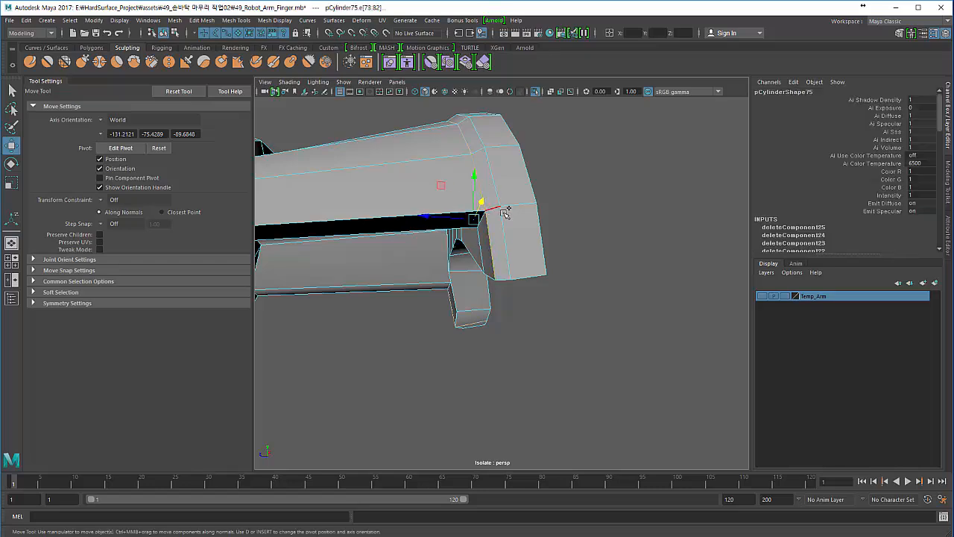
{"action": "left_click_drag", "start_coordinate": [441, 218], "coordinate": [551, 270], "text": "alt"}
{"action": "scroll", "coordinate": [514, 288], "scroll_direction": "up", "scroll_amount": 4}
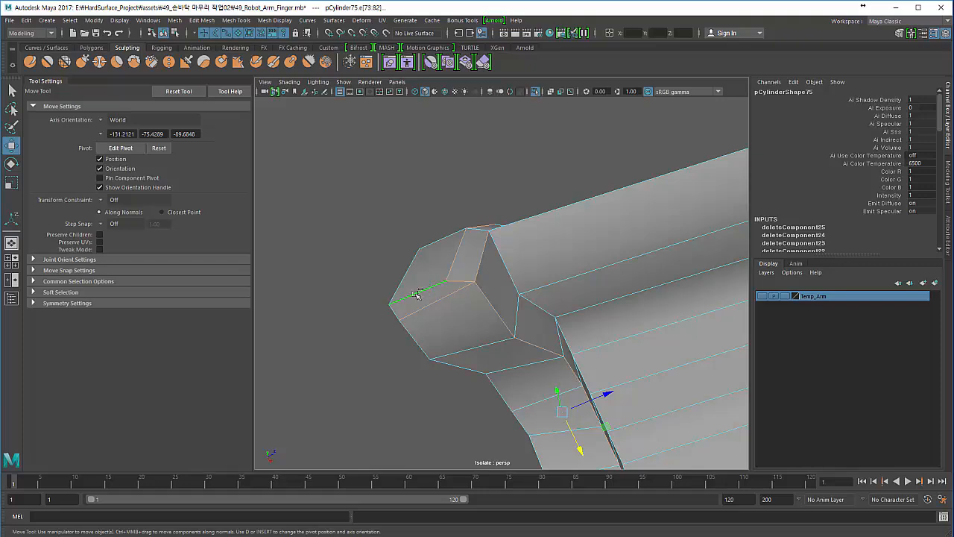
{"action": "left_click_drag", "start_coordinate": [416, 294], "coordinate": [507, 400], "text": "alt"}
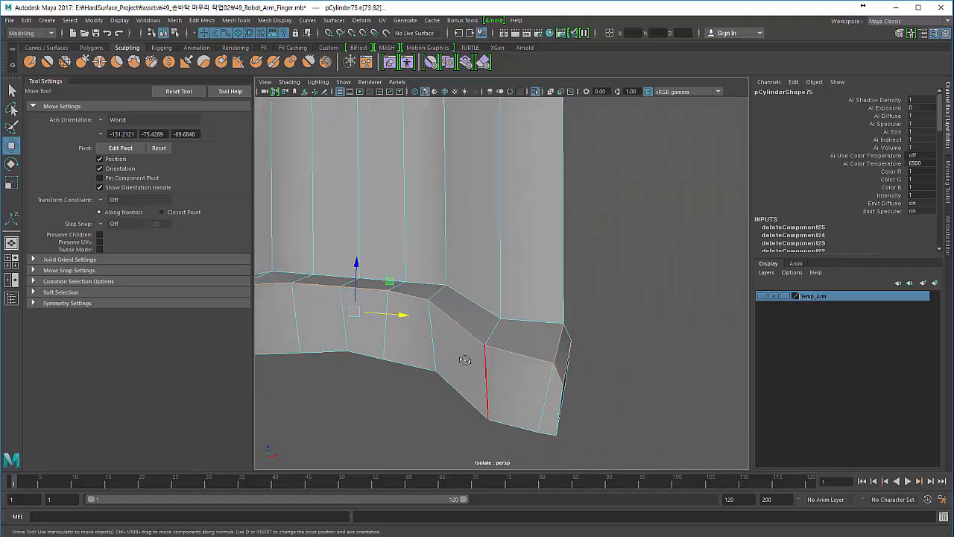
{"action": "left_click_drag", "start_coordinate": [464, 360], "coordinate": [467, 308], "text": "alt"}
{"action": "key", "text": "ctrl+z"}
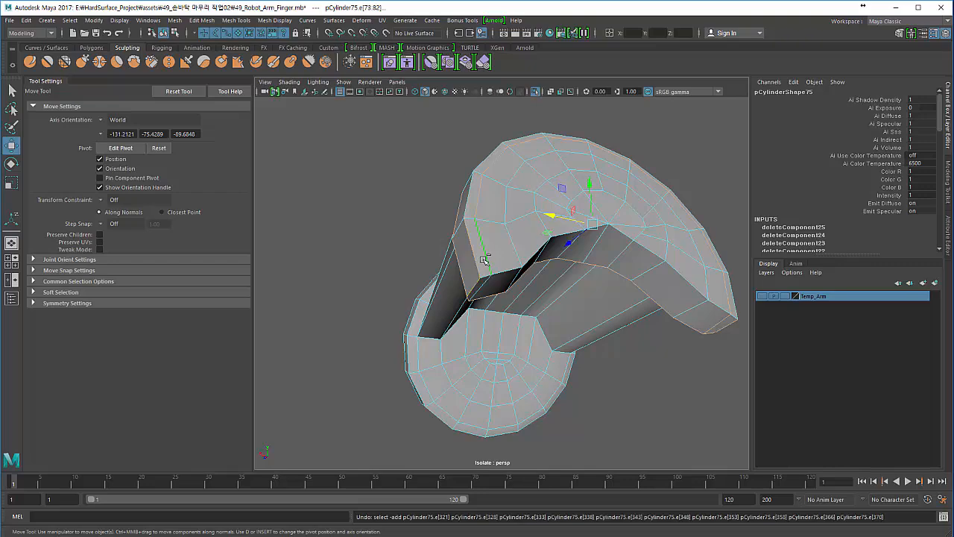
{"action": "left_click", "coordinate": [483, 259], "text": "ctrl"}
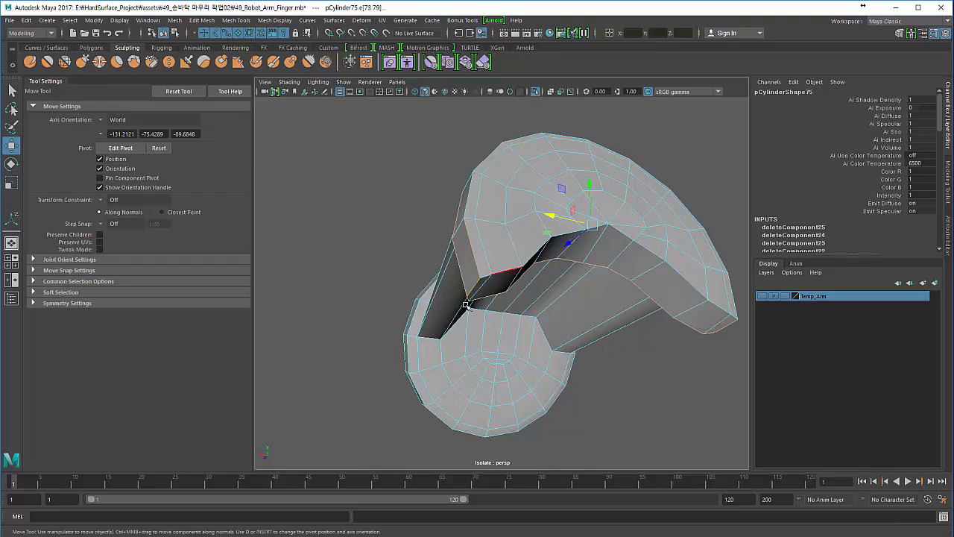
{"action": "left_click_drag", "start_coordinate": [465, 305], "coordinate": [509, 259], "text": "alt"}
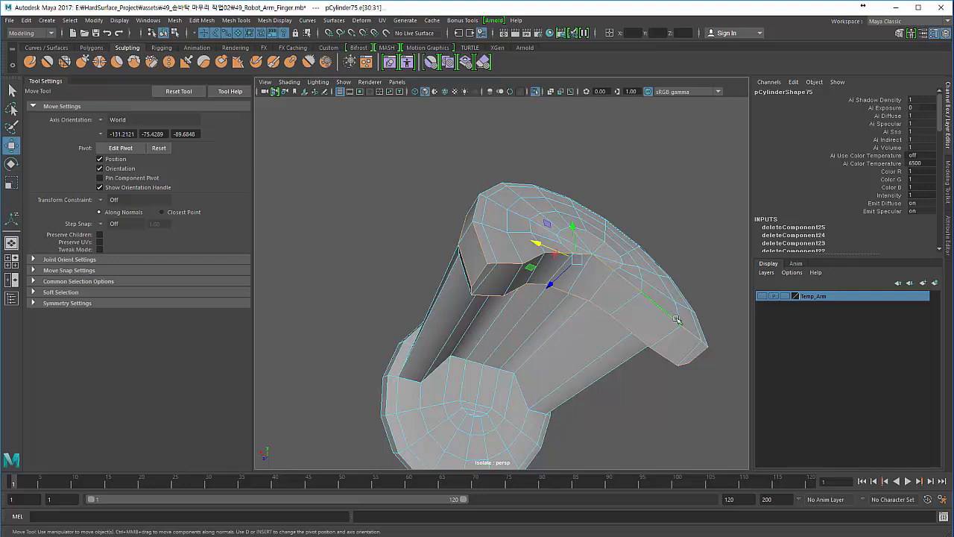
{"action": "left_click_drag", "start_coordinate": [676, 320], "coordinate": [579, 235], "text": "alt"}
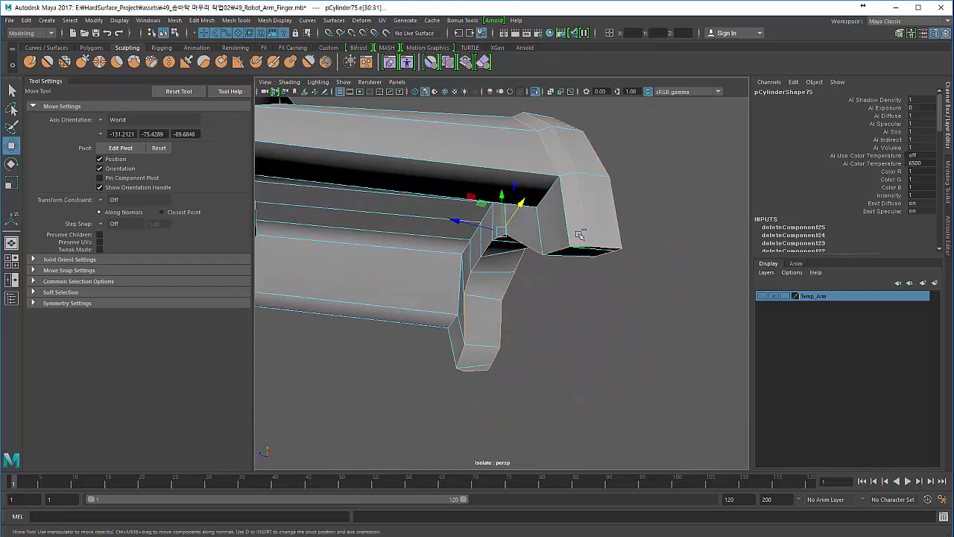
{"action": "left_click_drag", "start_coordinate": [438, 351], "coordinate": [437, 202], "text": "alt"}
- Try a two-segment bevel with fraction 0.5 on the selected edges, preview it smoothed, and undo it
{"action": "right_click_drag", "start_coordinate": [437, 200], "coordinate": [475, 203], "text": "shift"}
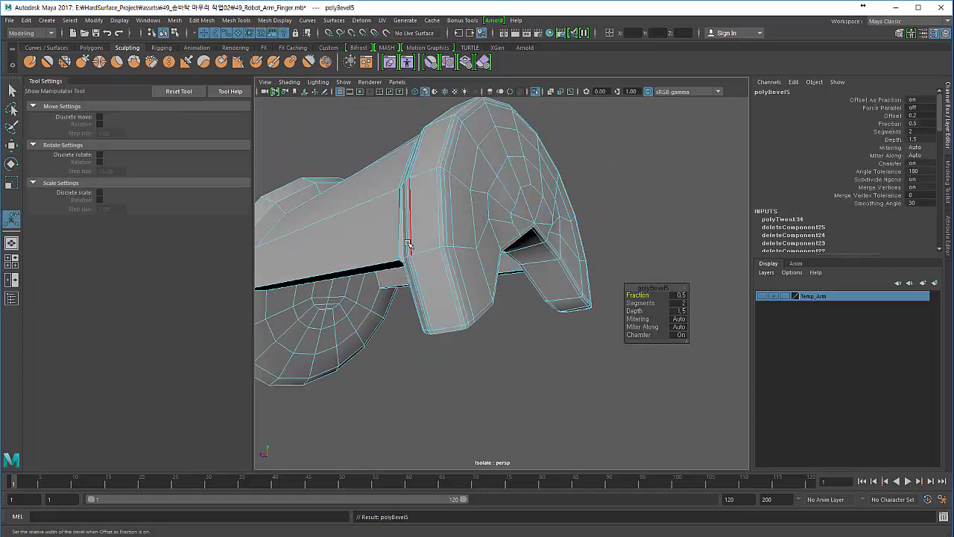
{"action": "mouse_move", "coordinate": [475, 203]}
{"action": "left_mouse_down", "text": "alt"}
{"action": "mouse_move", "coordinate": [462, 216]}
{"action": "mouse_move", "coordinate": [470, 209]}
{"action": "left_mouse_up", "text": "alt"}
{"action": "key", "text": "3"}
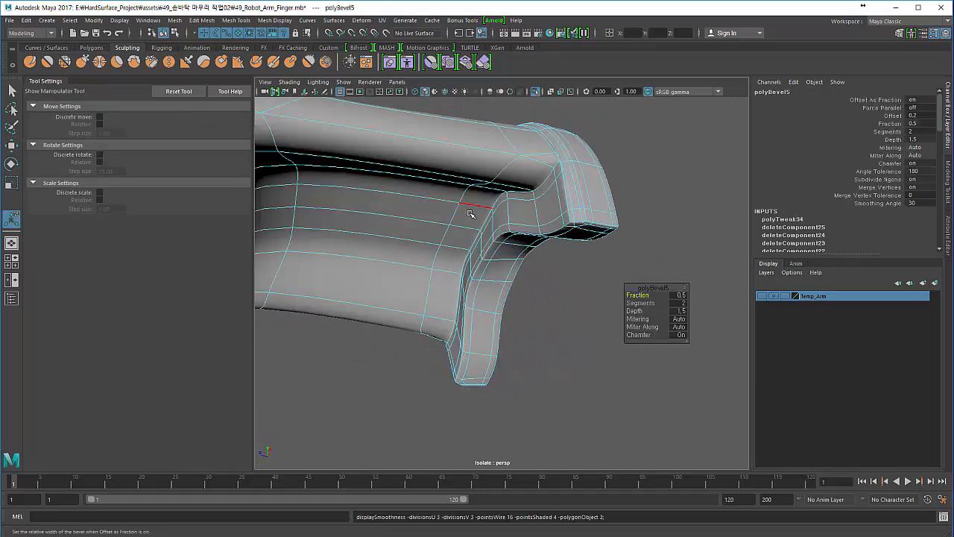
{"action": "left_click_drag", "start_coordinate": [498, 240], "coordinate": [439, 271], "text": "alt"}
{"action": "key", "text": "1"}
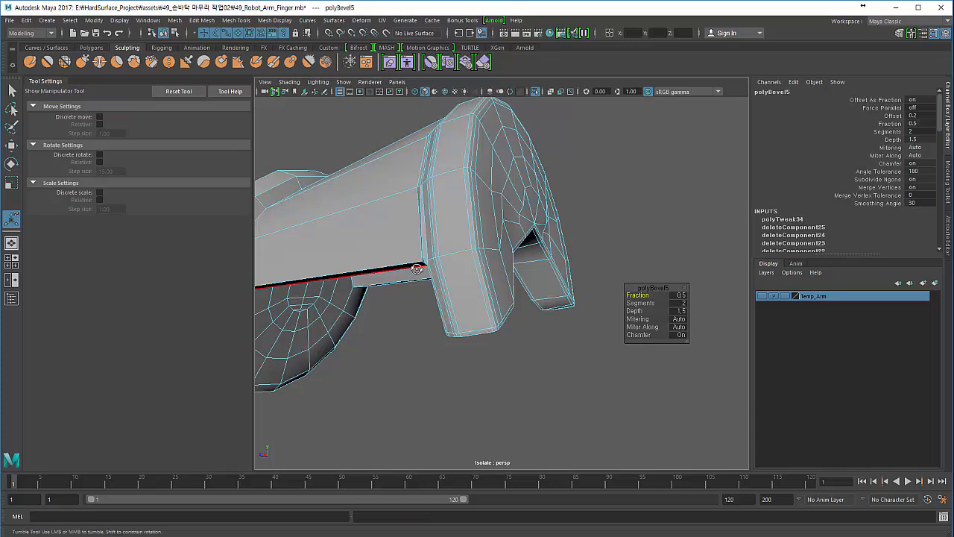
{"action": "left_click_drag", "start_coordinate": [416, 269], "coordinate": [511, 182], "text": "alt"}
{"action": "key", "text": "ctrl+z"}
{"action": "key", "text": "ctrl+z"}
{"action": "key", "text": "ctrl+z"}
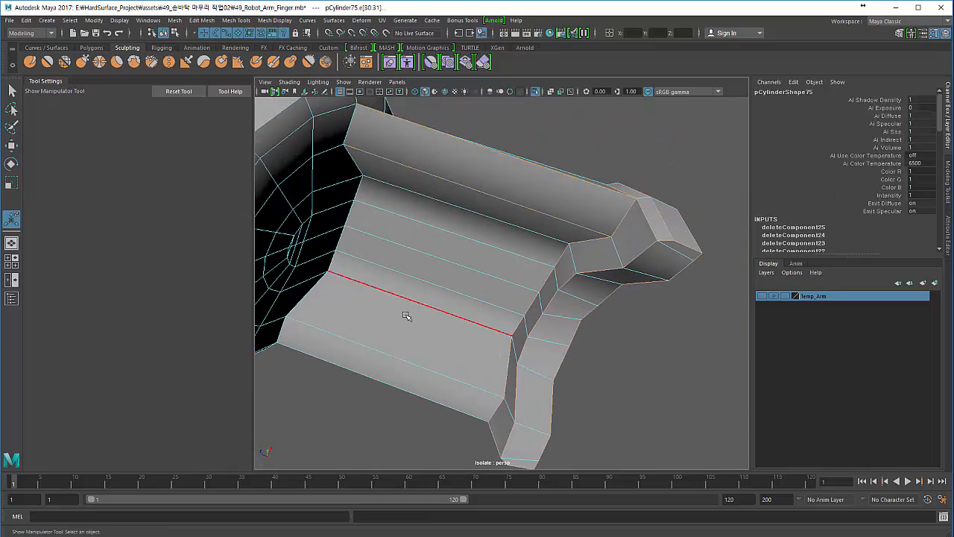
- Add the long slot edges, the round disc's rim edges and its recessed circle edges to the edge selection
{"action": "left_click_drag", "start_coordinate": [406, 316], "coordinate": [469, 246], "text": "alt"}
{"action": "left_click_drag", "start_coordinate": [529, 201], "coordinate": [549, 248], "text": "alt"}
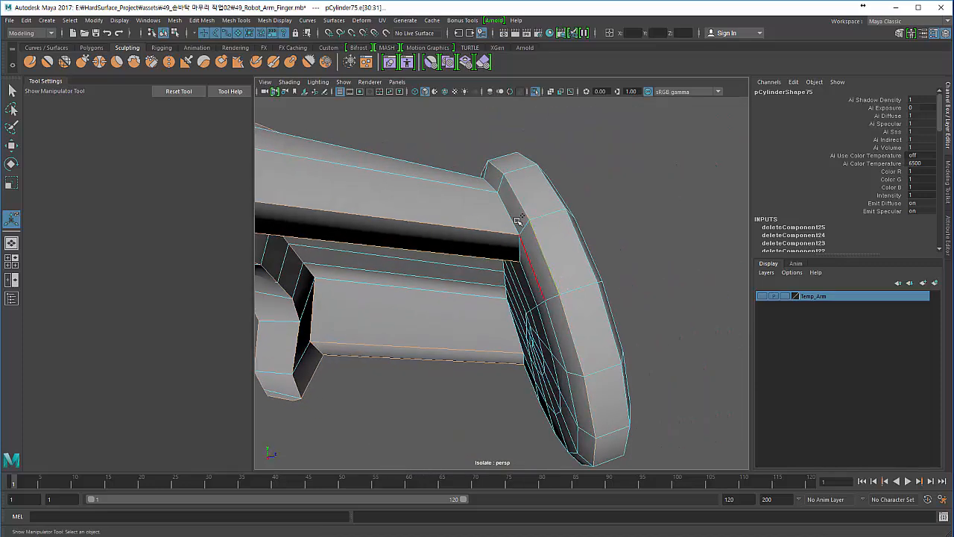
{"action": "left_click_drag", "start_coordinate": [501, 253], "coordinate": [534, 360], "text": "alt"}
{"action": "left_click_drag", "start_coordinate": [435, 347], "coordinate": [497, 357], "text": "alt"}
{"action": "left_click", "coordinate": [465, 331]}
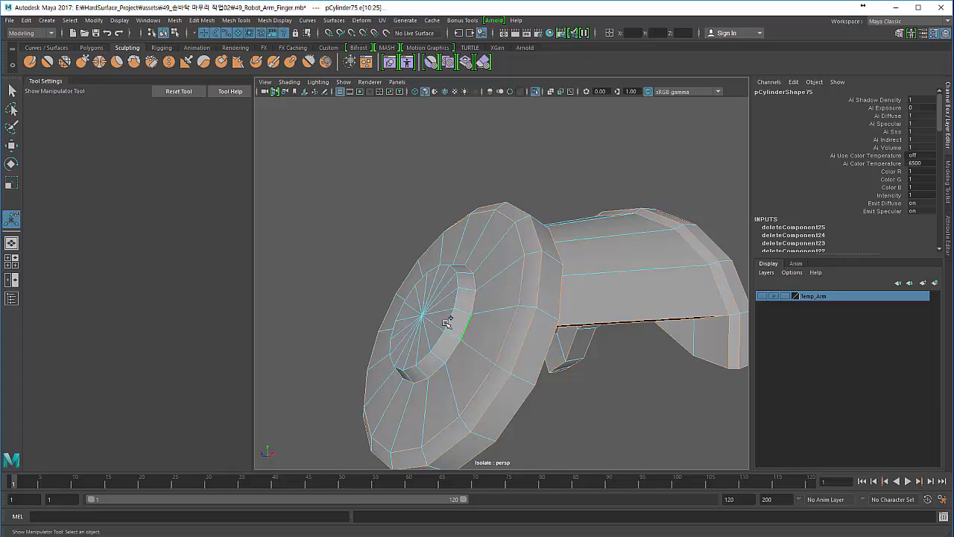
{"action": "left_click_drag", "start_coordinate": [447, 322], "coordinate": [504, 262], "text": "alt"}
- Bevel all selected edges of the piece and clear the selection
{"action": "right_click_drag", "start_coordinate": [504, 263], "coordinate": [544, 265], "text": "shift"}
{"action": "left_click_drag", "start_coordinate": [522, 268], "coordinate": [400, 274], "text": "alt"}
{"action": "left_click_drag", "start_coordinate": [492, 340], "coordinate": [419, 319], "text": "alt"}
{"action": "right_click_drag", "start_coordinate": [418, 308], "coordinate": [449, 313], "text": "shift"}
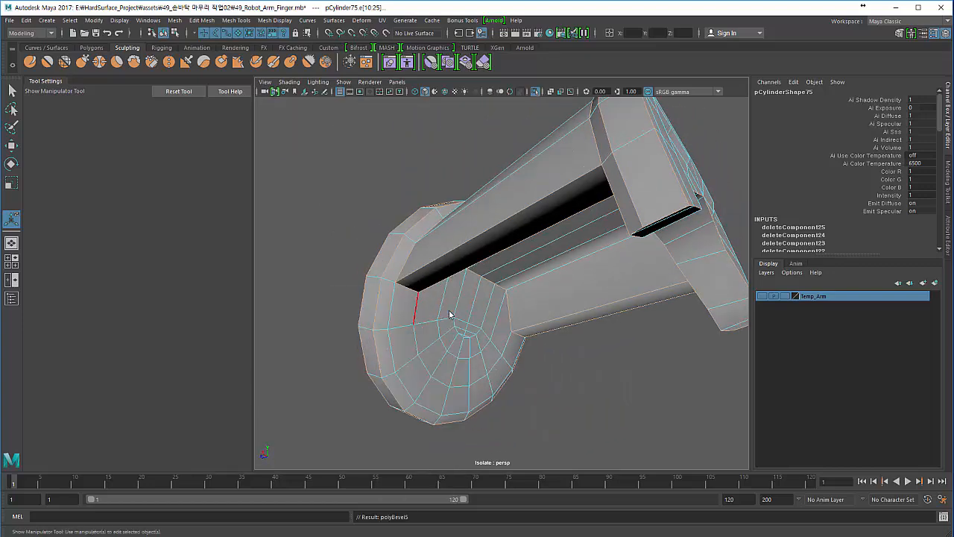
{"action": "left_click", "coordinate": [351, 304]}
{"action": "left_click_drag", "start_coordinate": [352, 304], "coordinate": [367, 305], "text": "alt"}
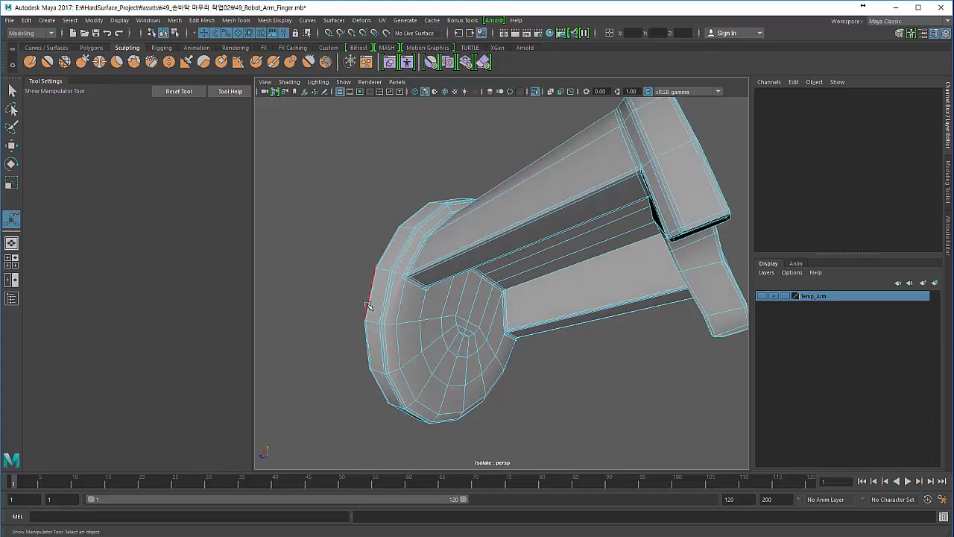
- Return the beveled piece to object mode and inspect it in smooth preview
{"action": "key", "text": "q"}
{"action": "key", "text": "F8"}
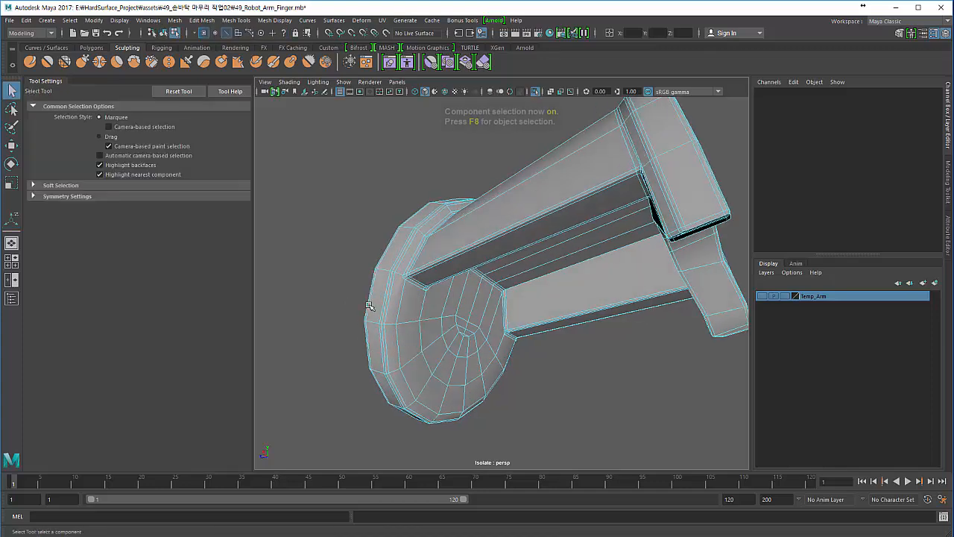
{"action": "left_click_drag", "start_coordinate": [355, 302], "coordinate": [343, 302], "text": "alt"}
{"action": "left_click", "coordinate": [343, 302]}
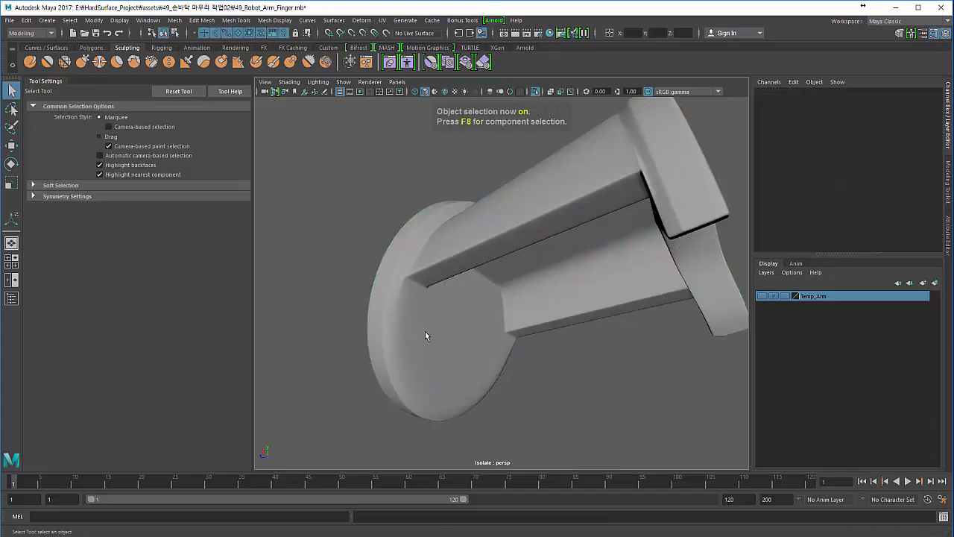
{"action": "left_click_drag", "start_coordinate": [426, 333], "coordinate": [398, 332], "text": "alt"}
{"action": "left_click", "coordinate": [507, 335]}
- Switch off smooth preview and examine the bevel topology where the slot corner meets the inner disc face
{"action": "key", "text": "1"}
{"action": "middle_click_drag", "start_coordinate": [398, 332], "coordinate": [283, 333], "text": "alt"}
{"action": "right_click_drag", "start_coordinate": [284, 332], "coordinate": [388, 340], "text": "alt"}
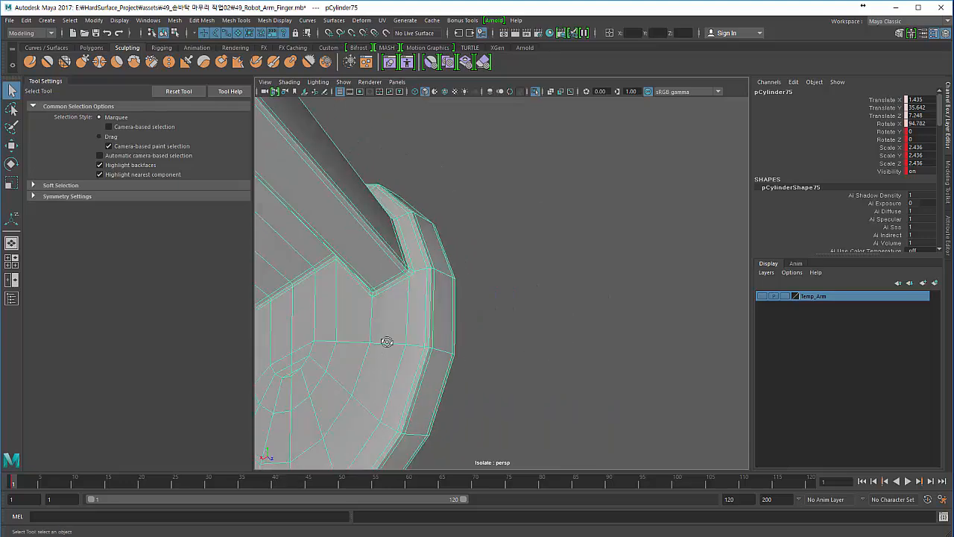
{"action": "left_click_drag", "start_coordinate": [388, 340], "coordinate": [502, 355], "text": "alt"}
{"action": "middle_click_drag", "start_coordinate": [502, 356], "coordinate": [566, 373], "text": "alt"}
{"action": "left_click_drag", "start_coordinate": [566, 373], "coordinate": [485, 352], "text": "alt"}
{"action": "right_click_drag", "start_coordinate": [485, 352], "coordinate": [573, 375], "text": "alt"}
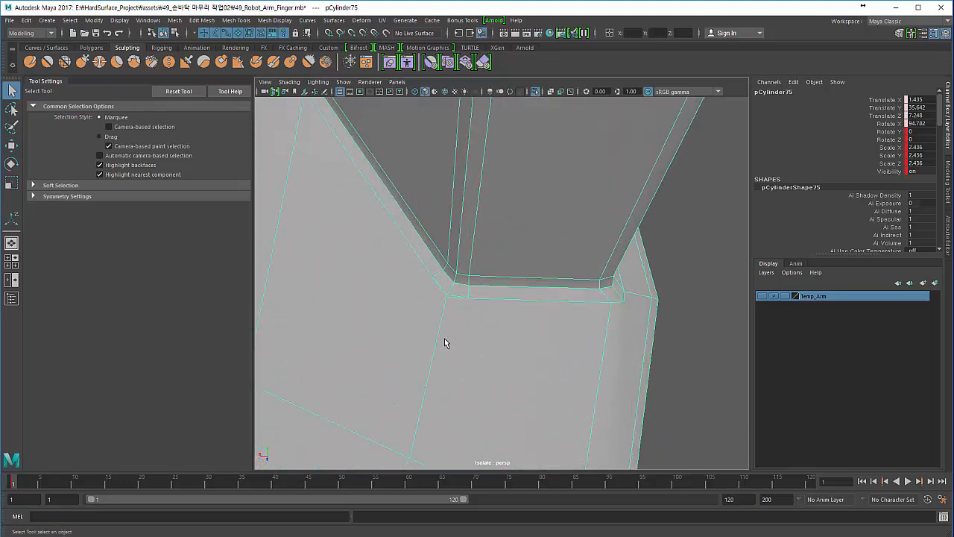
{"action": "right_click_drag", "start_coordinate": [434, 335], "coordinate": [268, 201], "text": "alt"}
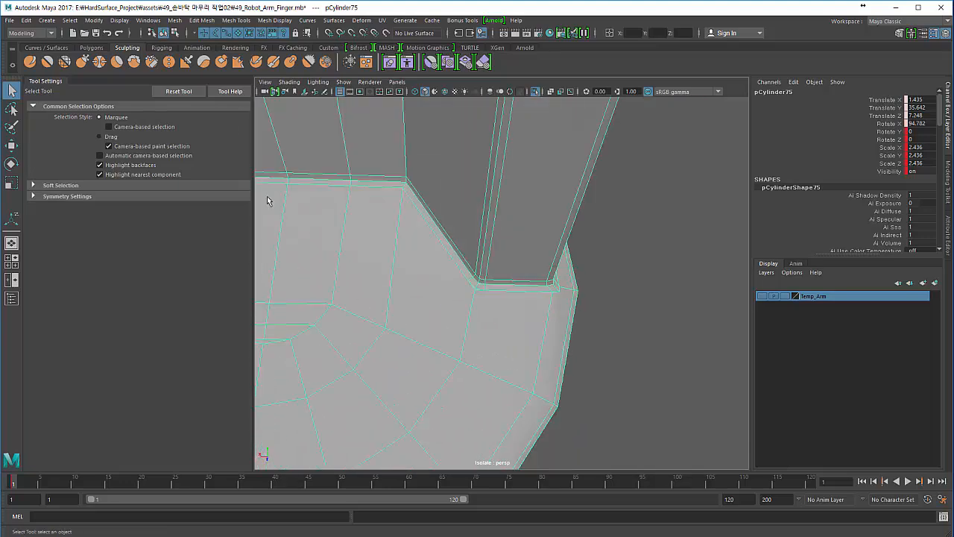
- Set the polygon selection constraint to All and Next with face order Nsided, and minimize its window
{"action": "left_click", "coordinate": [99, 20]}
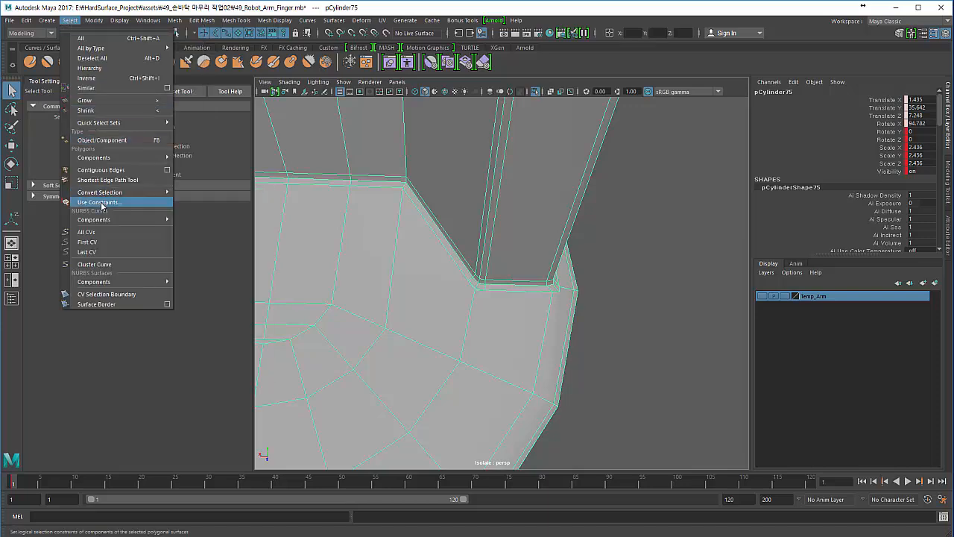
{"action": "left_click", "coordinate": [100, 202]}
{"action": "left_click", "coordinate": [247, 81]}
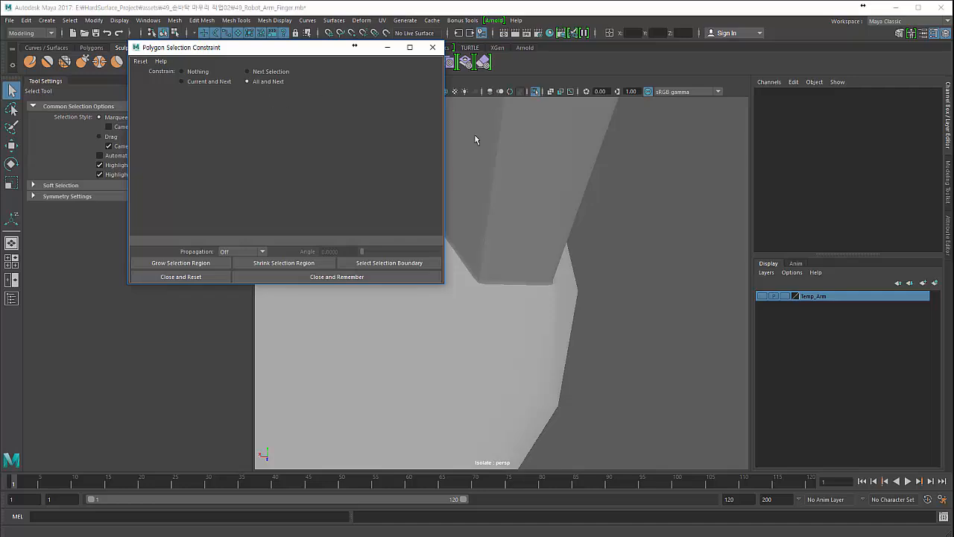
{"action": "left_click", "coordinate": [519, 137]}
{"action": "right_click_drag", "start_coordinate": [519, 139], "coordinate": [520, 166]}
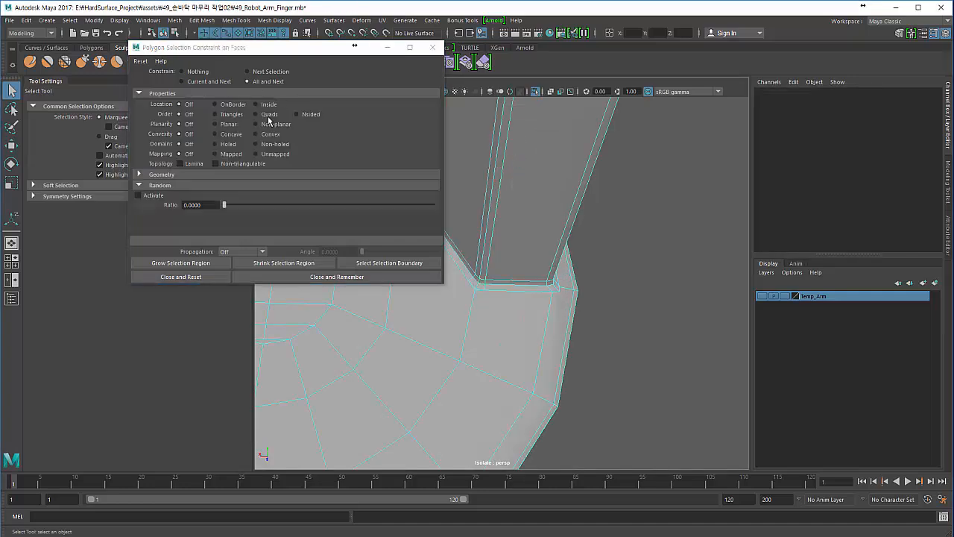
{"action": "left_click", "coordinate": [303, 116]}
{"action": "left_click", "coordinate": [387, 47]}
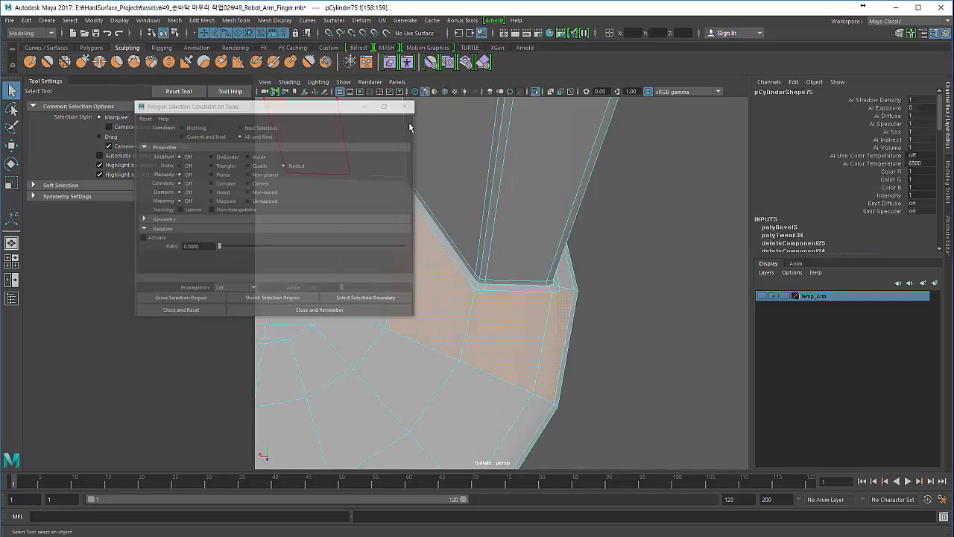
- Examine the highlighted N-sided faces around the collar and on both sides of the inner disc face
{"action": "left_click_drag", "start_coordinate": [409, 122], "coordinate": [427, 145], "text": "alt"}
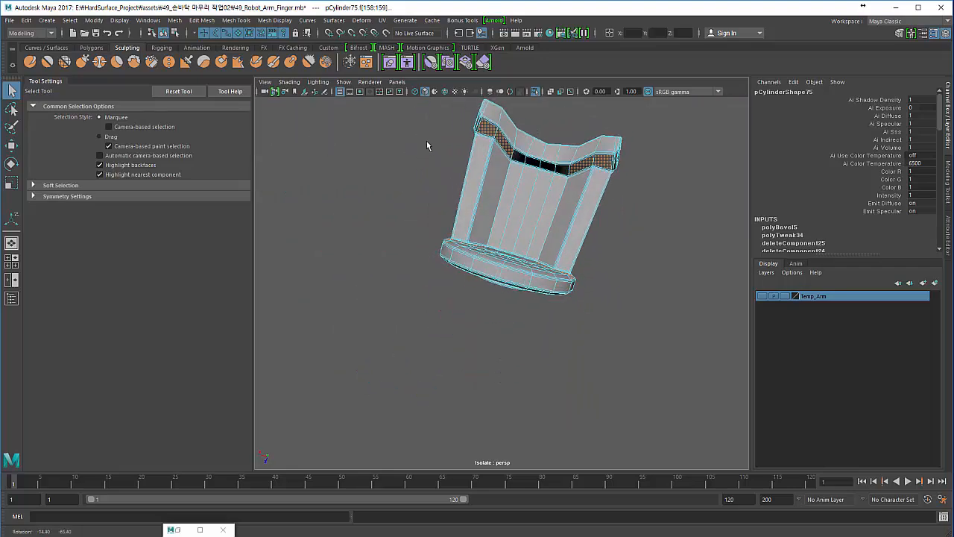
{"action": "middle_click_drag", "start_coordinate": [426, 147], "coordinate": [390, 224], "text": "alt"}
{"action": "right_click_drag", "start_coordinate": [391, 224], "coordinate": [452, 241], "text": "alt"}
{"action": "left_click_drag", "start_coordinate": [451, 241], "coordinate": [418, 235], "text": "alt"}
{"action": "right_click_drag", "start_coordinate": [417, 235], "coordinate": [631, 260], "text": "alt"}
{"action": "left_click_drag", "start_coordinate": [630, 260], "coordinate": [434, 261], "text": "alt"}
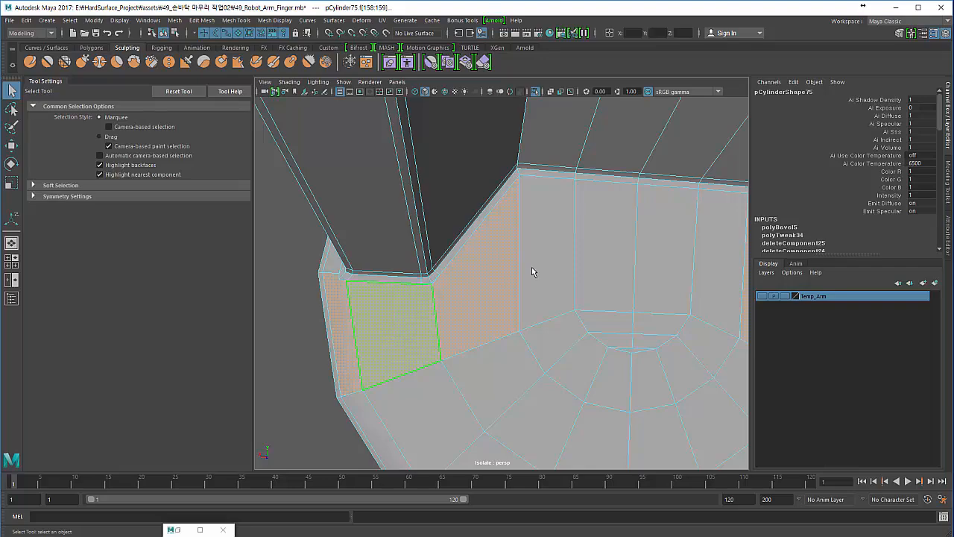
{"action": "left_click_drag", "start_coordinate": [532, 272], "coordinate": [339, 206], "text": "alt"}
{"action": "right_click_drag", "start_coordinate": [339, 206], "coordinate": [446, 204], "text": "alt"}
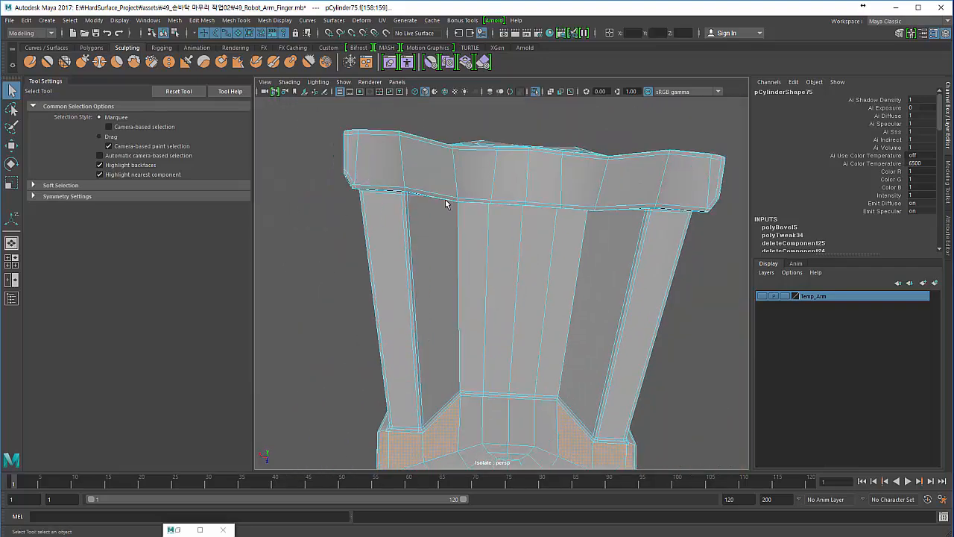
{"action": "left_click_drag", "start_coordinate": [446, 204], "coordinate": [394, 277], "text": "alt"}
{"action": "right_click_drag", "start_coordinate": [394, 277], "coordinate": [605, 202], "text": "alt"}
{"action": "middle_click_drag", "start_coordinate": [605, 202], "coordinate": [642, 228], "text": "alt"}
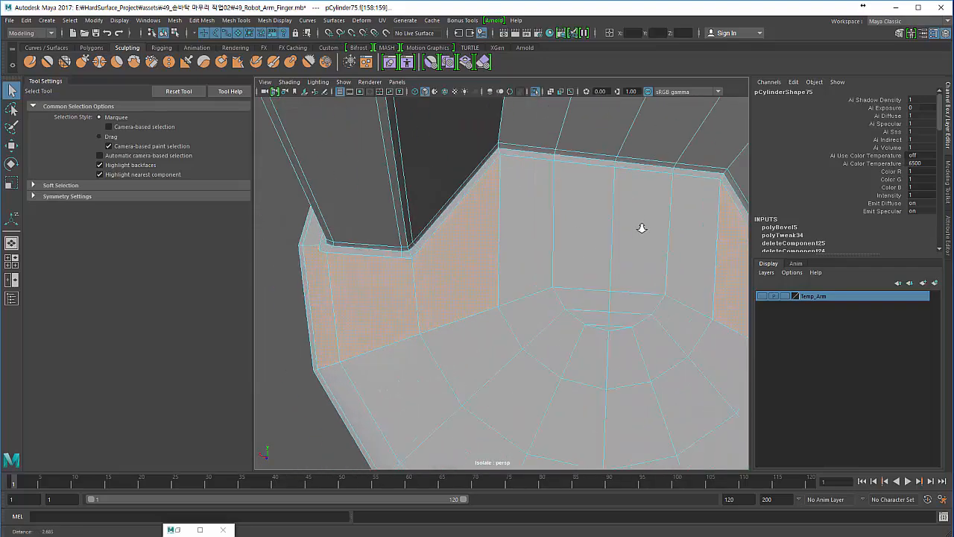
{"action": "right_click_drag", "start_coordinate": [642, 228], "coordinate": [667, 227], "text": "alt"}
{"action": "right_click_drag", "start_coordinate": [421, 237], "coordinate": [496, 236], "text": "alt"}
- Select only the N-sided face beside the slot corner on the inner disc face
{"action": "left_click", "coordinate": [361, 256]}
{"action": "middle_click_drag", "start_coordinate": [360, 257], "coordinate": [417, 269], "text": "alt"}
{"action": "right_click_drag", "start_coordinate": [418, 270], "coordinate": [533, 261], "text": "alt"}
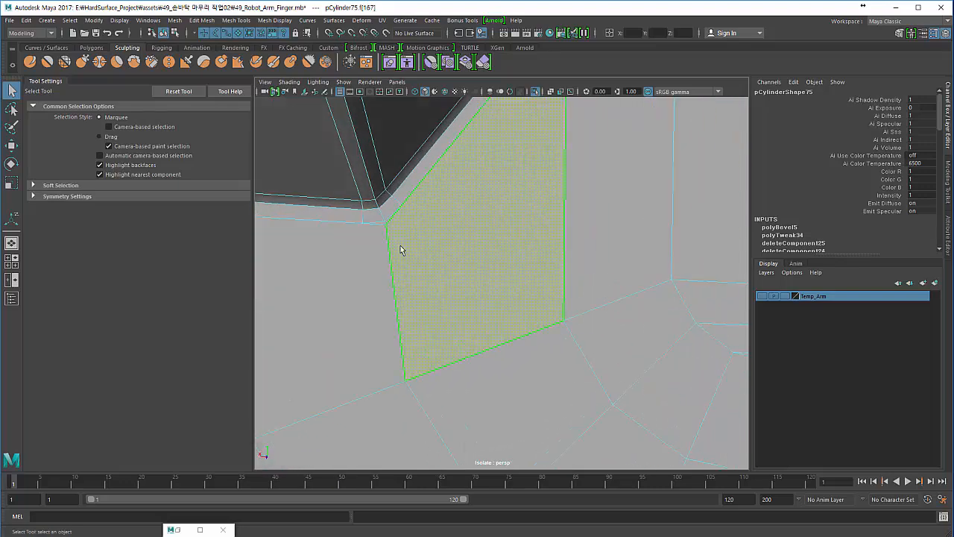
{"action": "scroll", "coordinate": [397, 243], "scroll_direction": "up", "scroll_amount": 5}
{"action": "scroll", "coordinate": [384, 218], "scroll_direction": "down", "scroll_amount": 1}
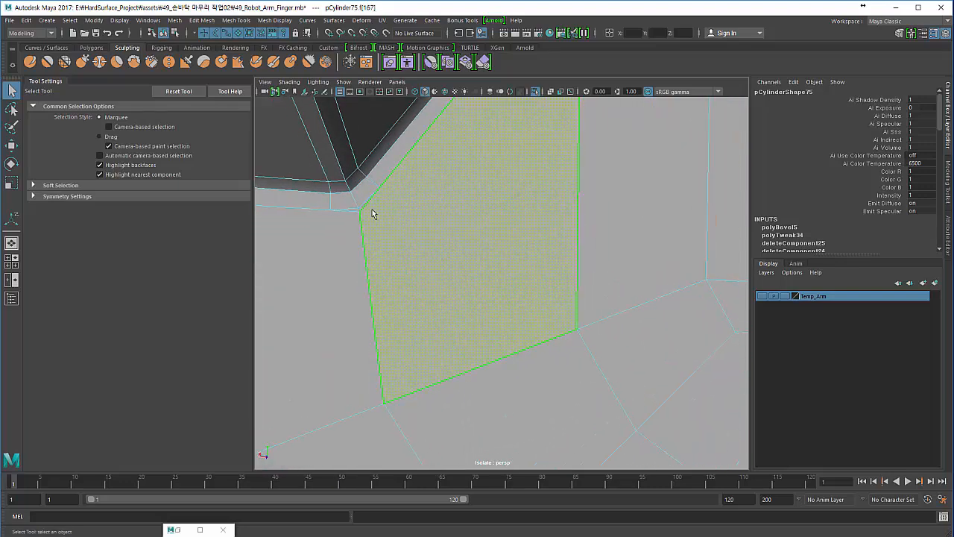
- Cut two edges with Multi-Cut from the bevel vertices on either side of the slot corner to the shared vertex below on the disc face
{"action": "right_click_drag", "start_coordinate": [369, 205], "coordinate": [374, 181]}
{"action": "left_click", "coordinate": [366, 200]}
{"action": "left_click", "coordinate": [348, 213]}
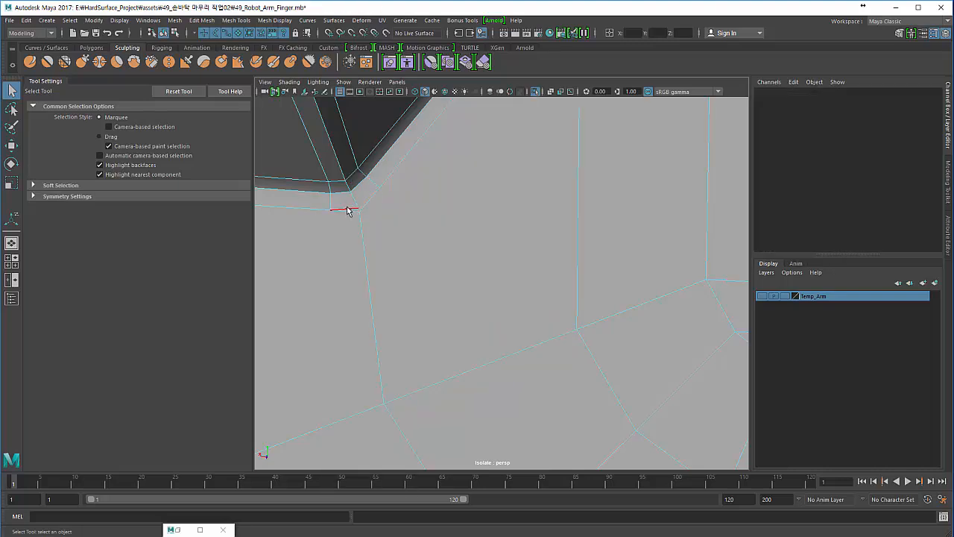
{"action": "right_click", "coordinate": [372, 220], "text": "shift"}
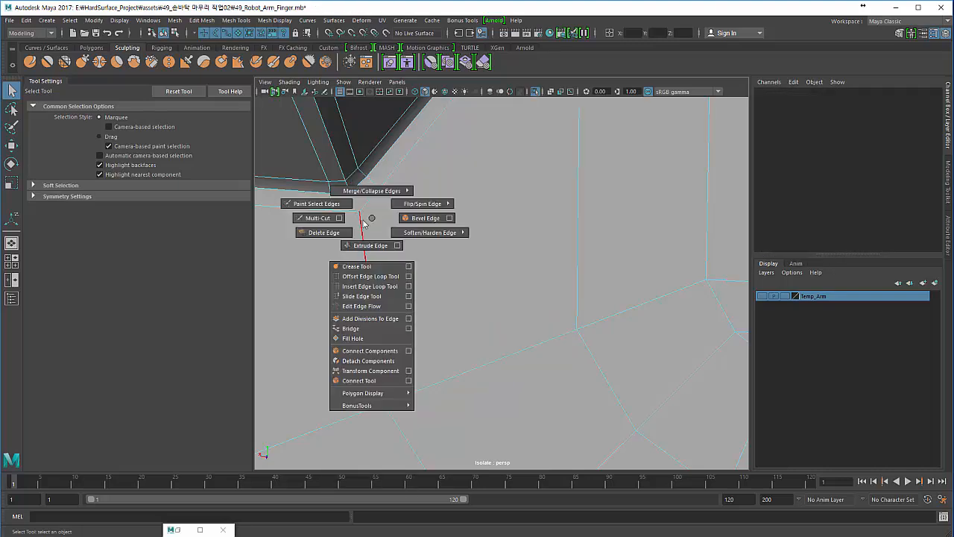
{"action": "left_click", "coordinate": [311, 222]}
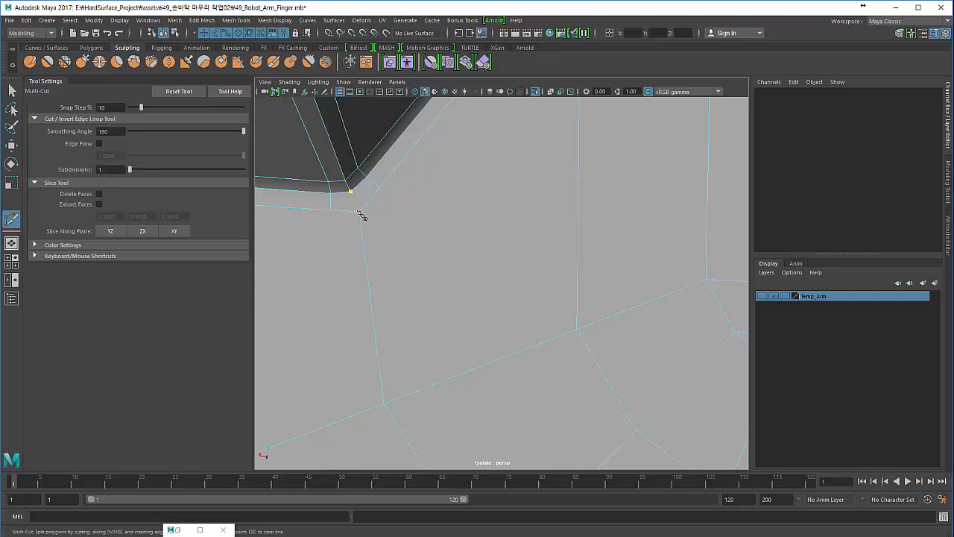
{"action": "left_click", "coordinate": [577, 331]}
{"action": "right_click", "coordinate": [411, 298]}
{"action": "left_click", "coordinate": [359, 212]}
{"action": "middle_click_drag", "start_coordinate": [435, 297], "coordinate": [397, 345], "text": "alt"}
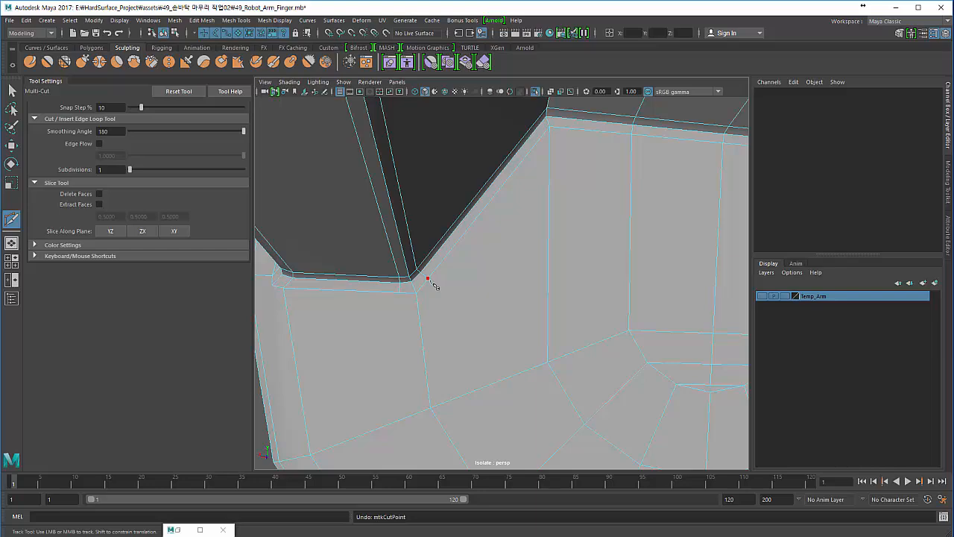
{"action": "left_click_drag", "start_coordinate": [376, 312], "coordinate": [422, 292], "text": "alt"}
{"action": "left_click", "coordinate": [428, 287]}
{"action": "scroll", "coordinate": [428, 290], "scroll_direction": "up", "scroll_amount": 2}
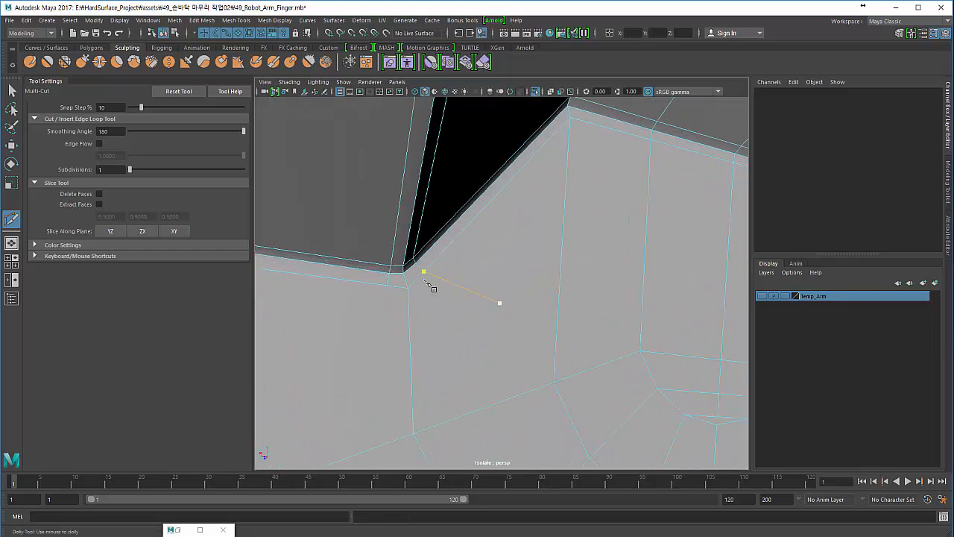
{"action": "left_click", "coordinate": [413, 434]}
{"action": "key", "text": "Return"}
{"action": "left_click", "coordinate": [12, 92]}
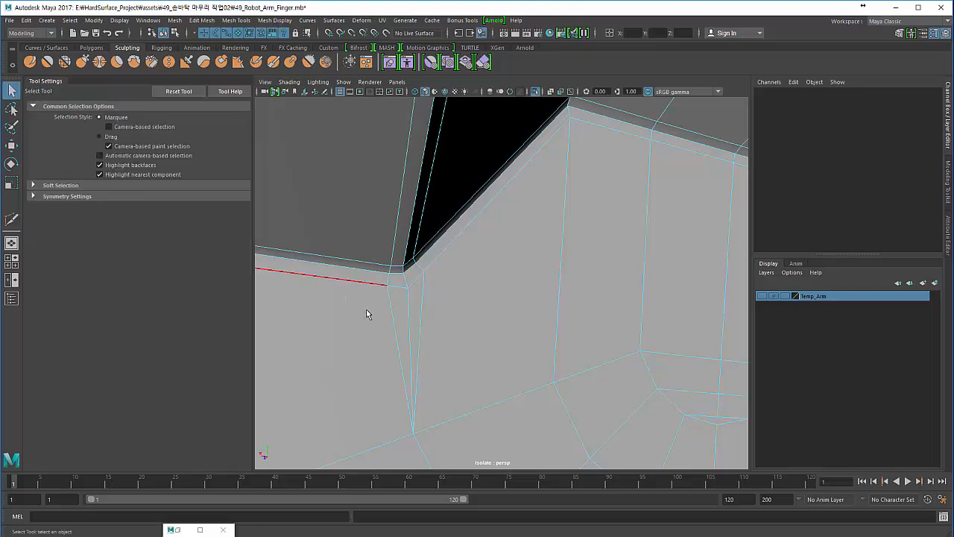
- Delete the original middle edge between the two new cuts and check the slot corner in smooth preview
{"action": "right_click_drag", "start_coordinate": [390, 242], "coordinate": [335, 246]}
{"action": "left_click", "coordinate": [388, 285]}
{"action": "key", "text": "F8"}
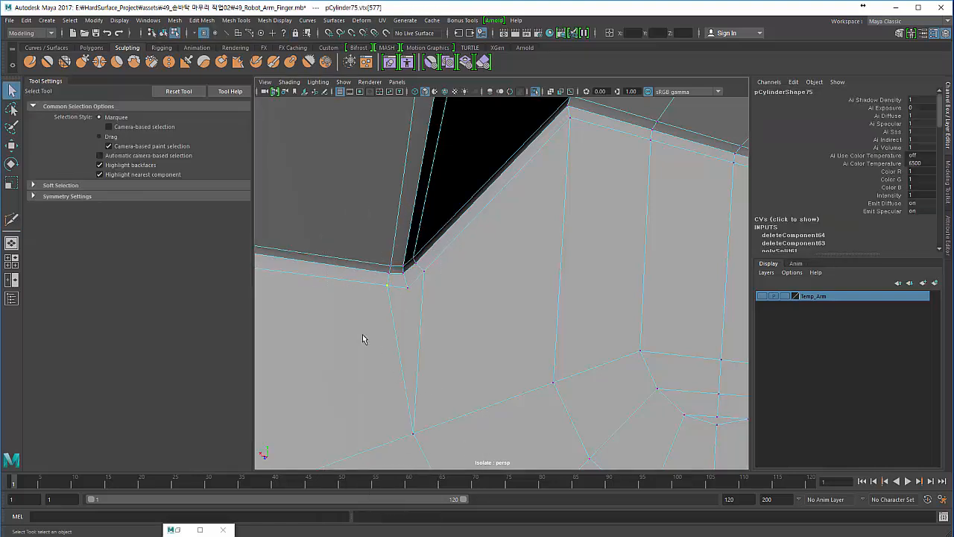
{"action": "key", "text": "3"}
{"action": "right_click_drag", "start_coordinate": [404, 363], "coordinate": [261, 314], "text": "alt"}
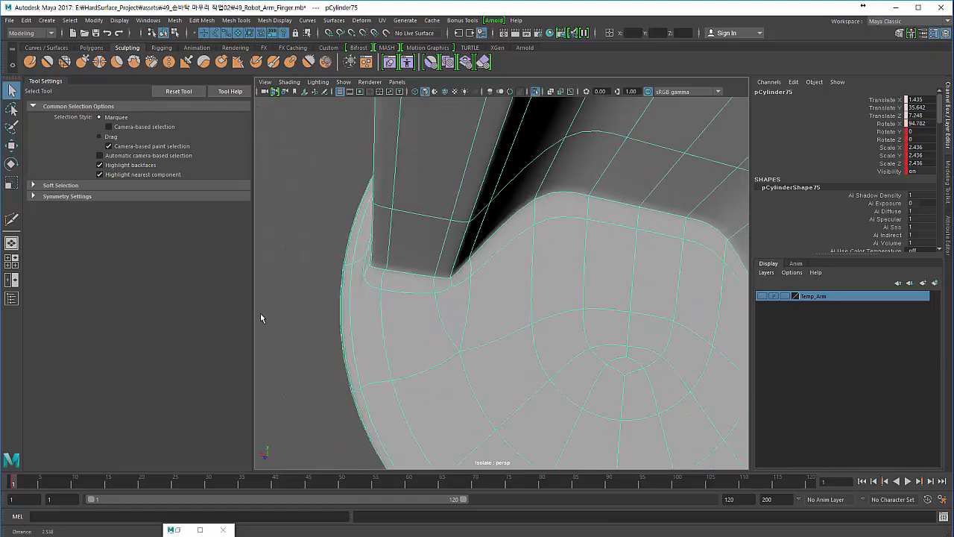
{"action": "left_click", "coordinate": [280, 319]}
{"action": "left_click_drag", "start_coordinate": [361, 334], "coordinate": [405, 334], "text": "alt"}
{"action": "left_click", "coordinate": [410, 345]}
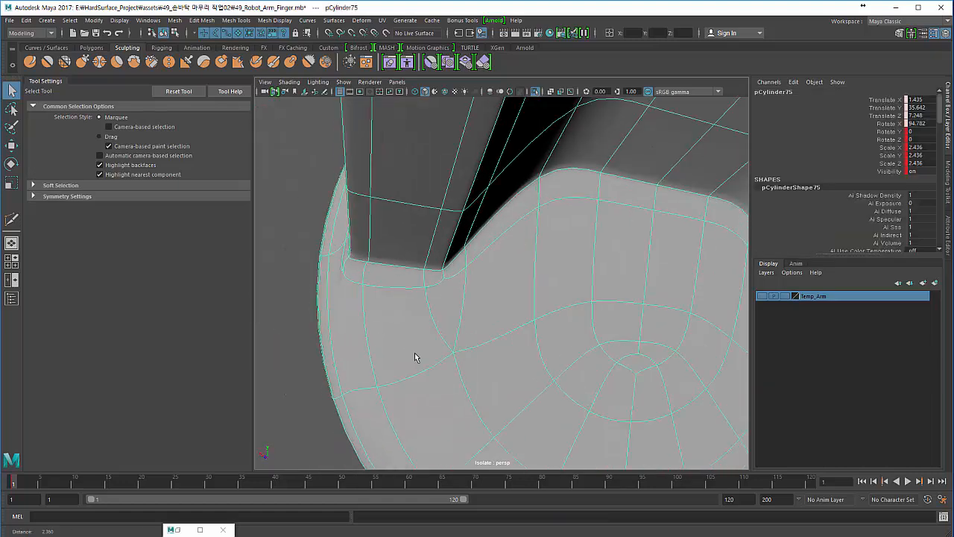
{"action": "key", "text": "1"}
- Cut an edge from the slot's outer corner bevel vertex down to the rim vertex and check it in smooth preview
{"action": "left_click_drag", "start_coordinate": [416, 345], "coordinate": [467, 266], "text": "alt"}
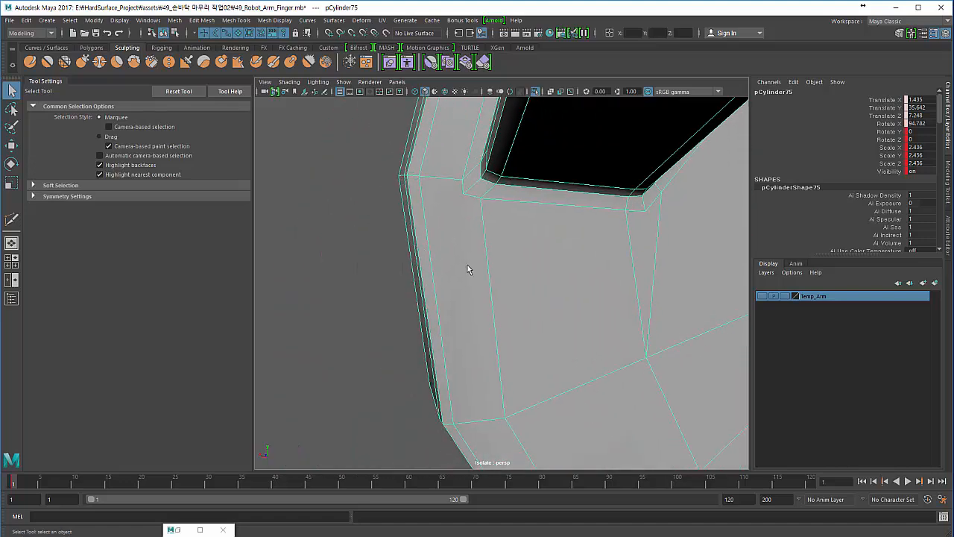
{"action": "right_click_drag", "start_coordinate": [468, 265], "coordinate": [405, 265], "text": "shift"}
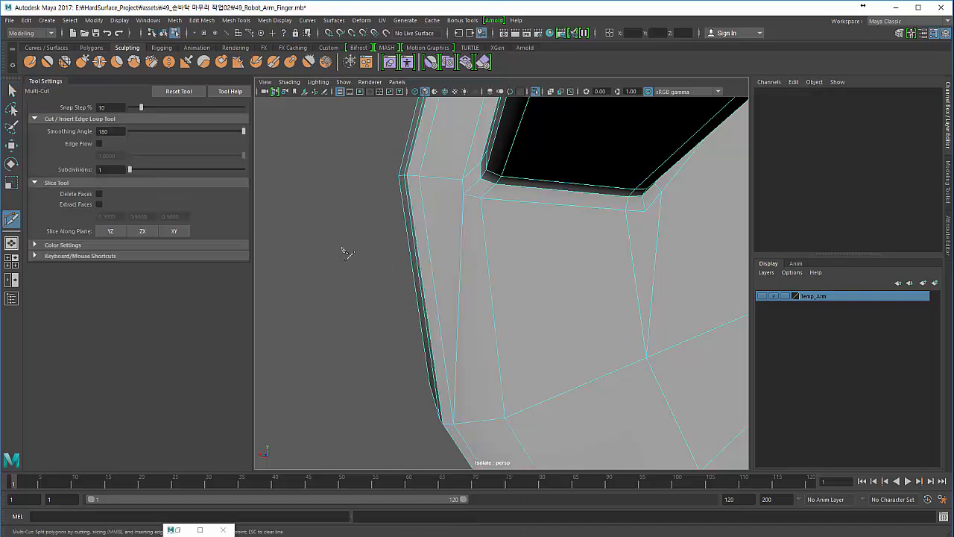
{"action": "key", "text": "q"}
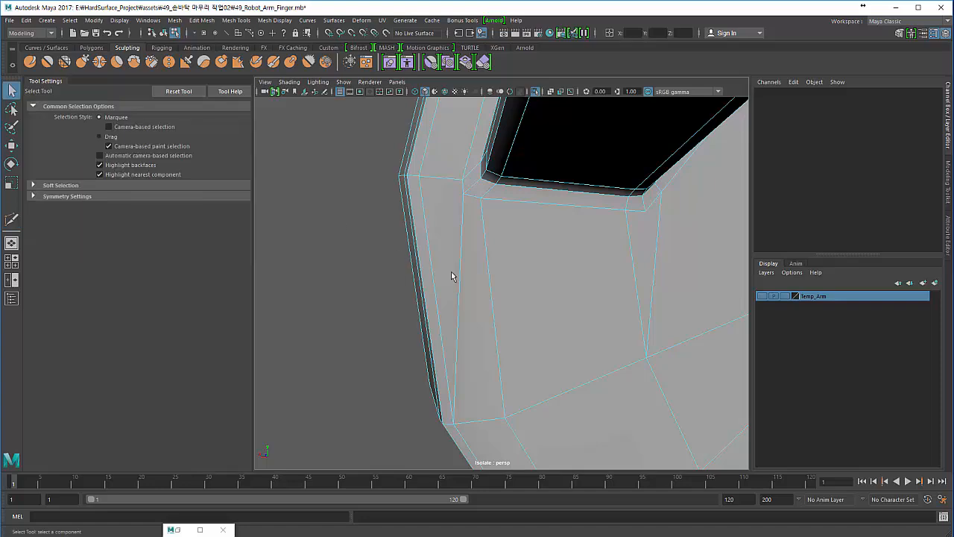
{"action": "key", "text": "F8"}
{"action": "key", "text": "3"}
{"action": "left_click", "coordinate": [377, 275]}
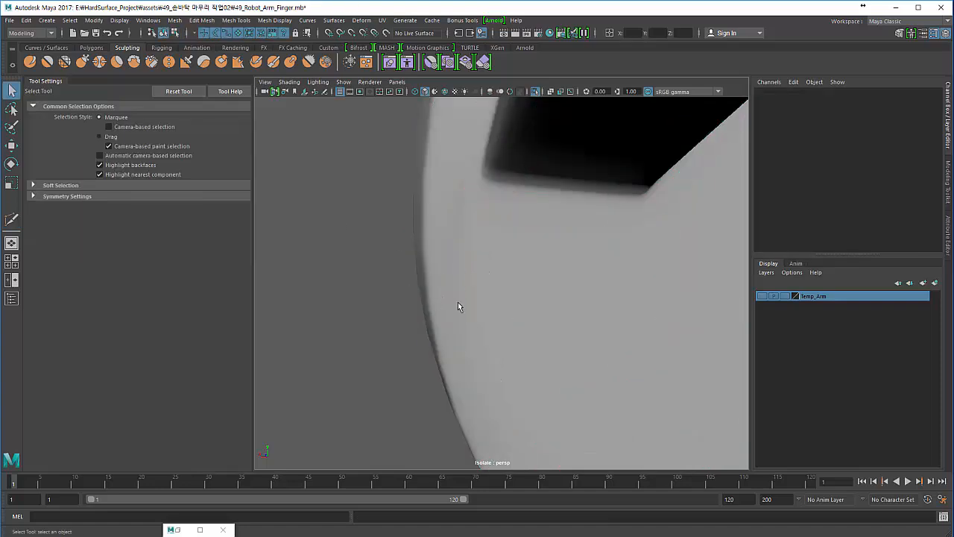
{"action": "left_click", "coordinate": [466, 303]}
{"action": "key", "text": "1"}
- Cut two edges from the bevel vertices around the opposite slot's inner corner to the shared disc-face vertex below it
{"action": "right_click_drag", "start_coordinate": [416, 326], "coordinate": [306, 267], "text": "alt"}
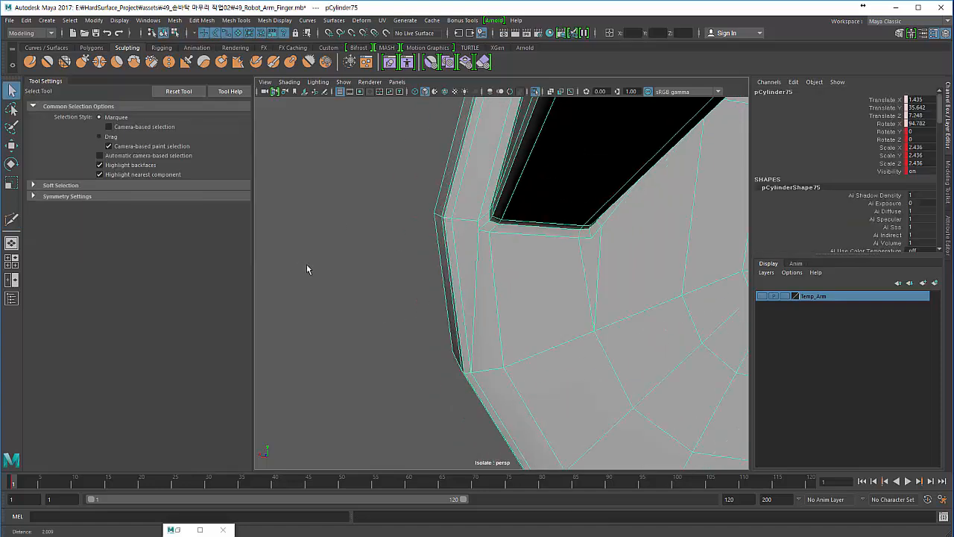
{"action": "left_click_drag", "start_coordinate": [306, 267], "coordinate": [492, 313], "text": "alt"}
{"action": "right_click_drag", "start_coordinate": [492, 314], "coordinate": [441, 292], "text": "alt"}
{"action": "middle_click_drag", "start_coordinate": [441, 292], "coordinate": [401, 277], "text": "alt"}
{"action": "left_click_drag", "start_coordinate": [596, 278], "coordinate": [620, 283], "text": "alt"}
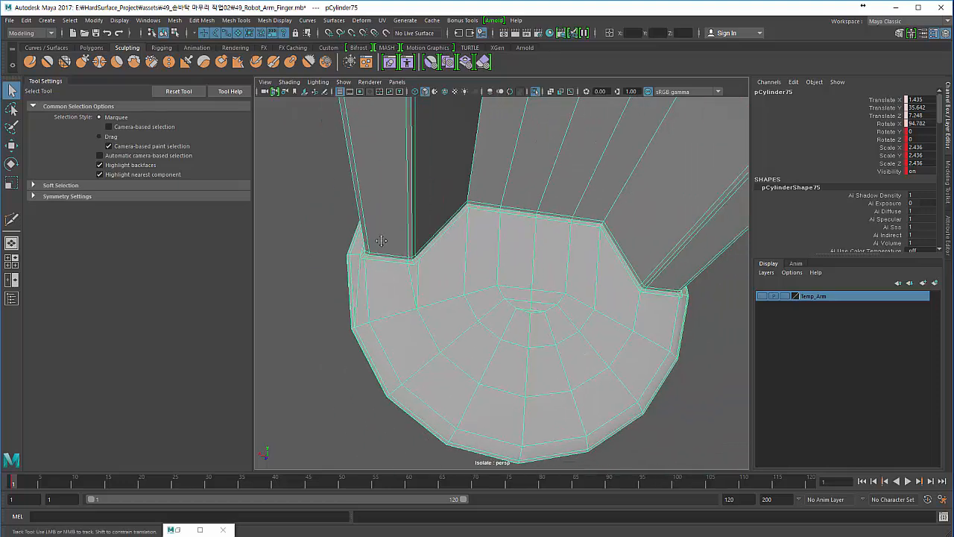
{"action": "middle_click_drag", "start_coordinate": [620, 283], "coordinate": [457, 281], "text": "alt"}
{"action": "right_click_drag", "start_coordinate": [457, 281], "coordinate": [501, 288], "text": "alt"}
{"action": "left_click_drag", "start_coordinate": [589, 286], "coordinate": [494, 294], "text": "alt"}
{"action": "right_click_drag", "start_coordinate": [494, 293], "coordinate": [522, 299], "text": "alt"}
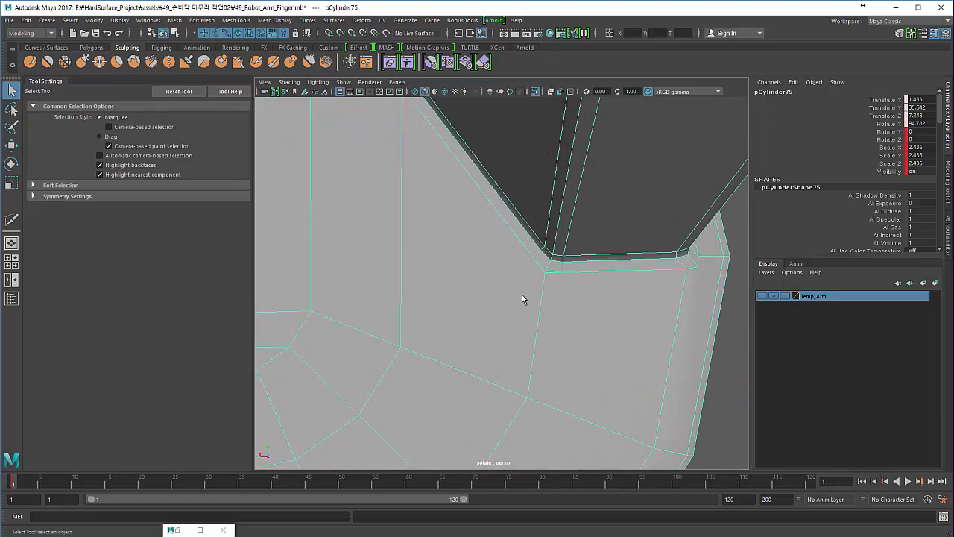
{"action": "right_click_drag", "start_coordinate": [524, 240], "coordinate": [558, 264]}
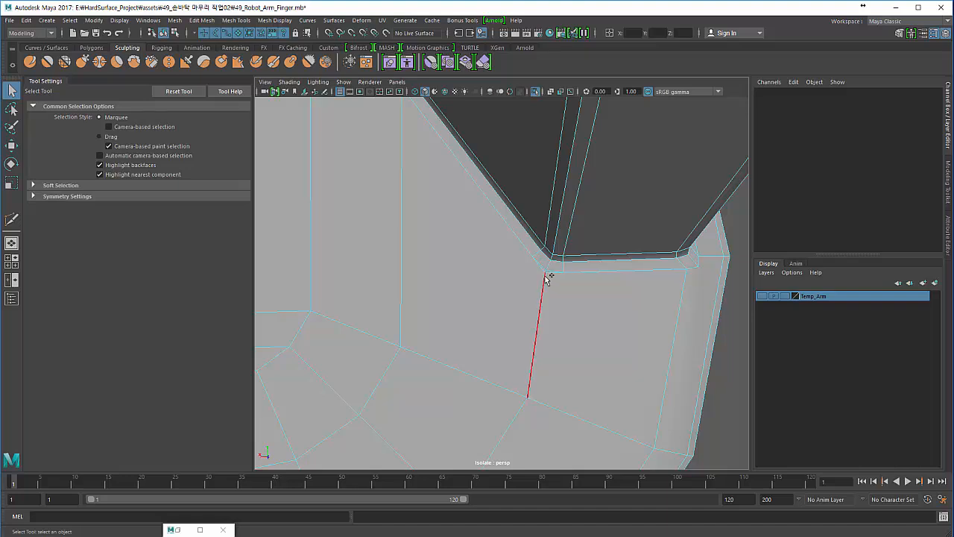
{"action": "right_click_drag", "start_coordinate": [550, 273], "coordinate": [480, 277], "text": "shift"}
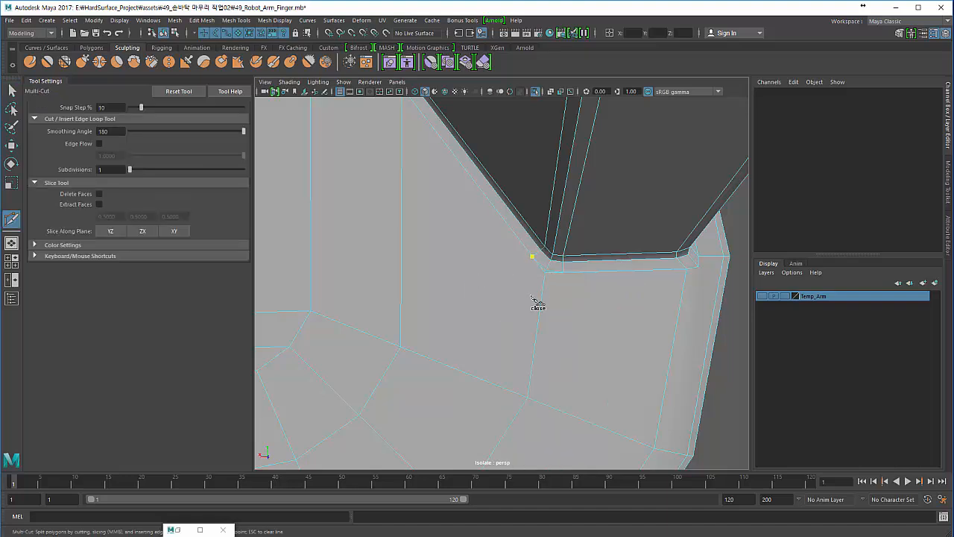
{"action": "left_click", "coordinate": [565, 274]}
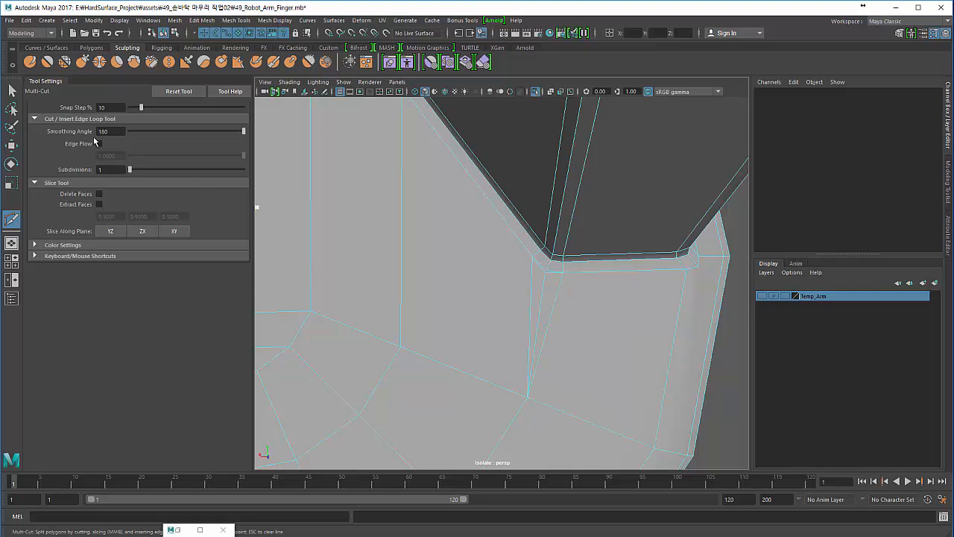
{"action": "left_click", "coordinate": [12, 90]}
- Target-weld the stray vertex at the opposite slot corner onto the adjacent bevel vertex and check the corner in smooth preview
{"action": "right_click_drag", "start_coordinate": [484, 289], "coordinate": [378, 240], "text": "alt"}
{"action": "left_click_drag", "start_coordinate": [378, 241], "coordinate": [495, 293], "text": "alt"}
{"action": "right_click_drag", "start_coordinate": [495, 292], "coordinate": [520, 259], "text": "alt"}
{"action": "right_click", "coordinate": [524, 289], "text": "shift"}
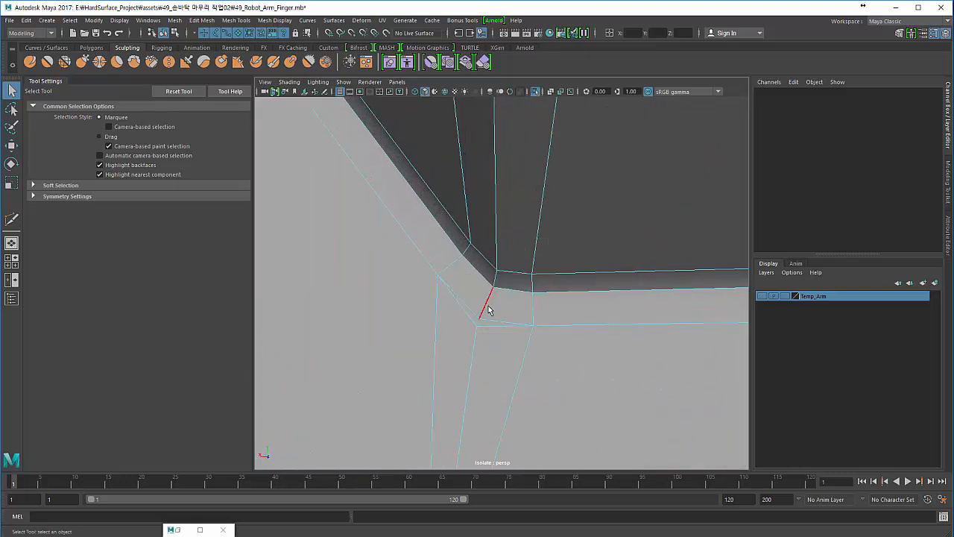
{"action": "right_click_drag", "start_coordinate": [488, 303], "coordinate": [485, 265], "text": "shift"}
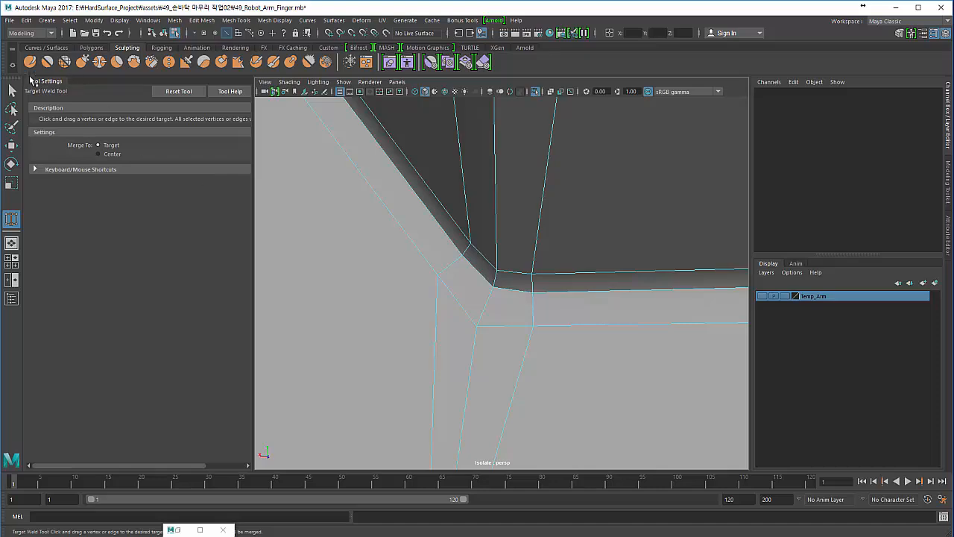
{"action": "key", "text": "q"}
{"action": "key", "text": "F8"}
{"action": "key", "text": "3"}
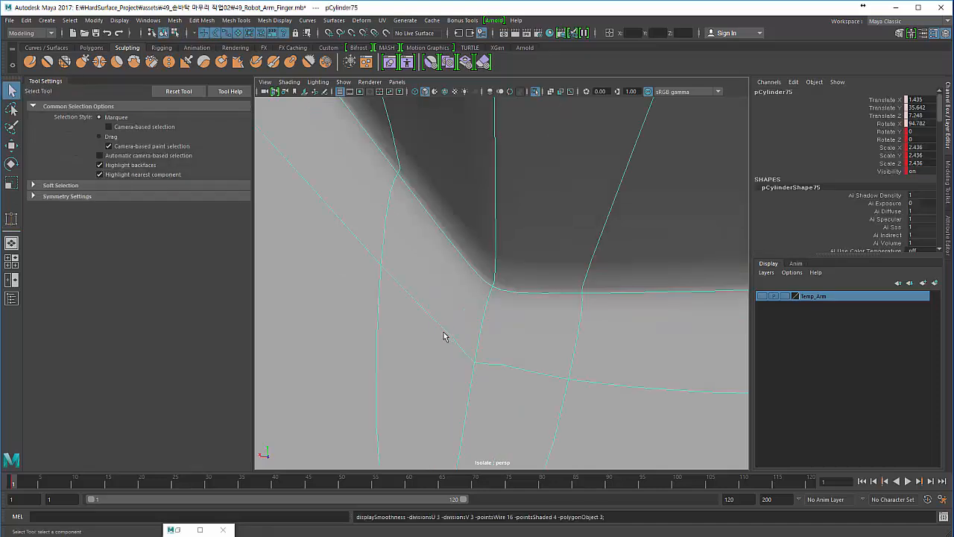
{"action": "right_click_drag", "start_coordinate": [490, 348], "coordinate": [195, 252], "text": "alt"}
{"action": "key", "text": "1"}
- Delete the middle edge below the opposite slot's inner corner and cut an edge from its outer corner bevel vertex to the rim vertex
{"action": "right_click_drag", "start_coordinate": [464, 240], "coordinate": [486, 161]}
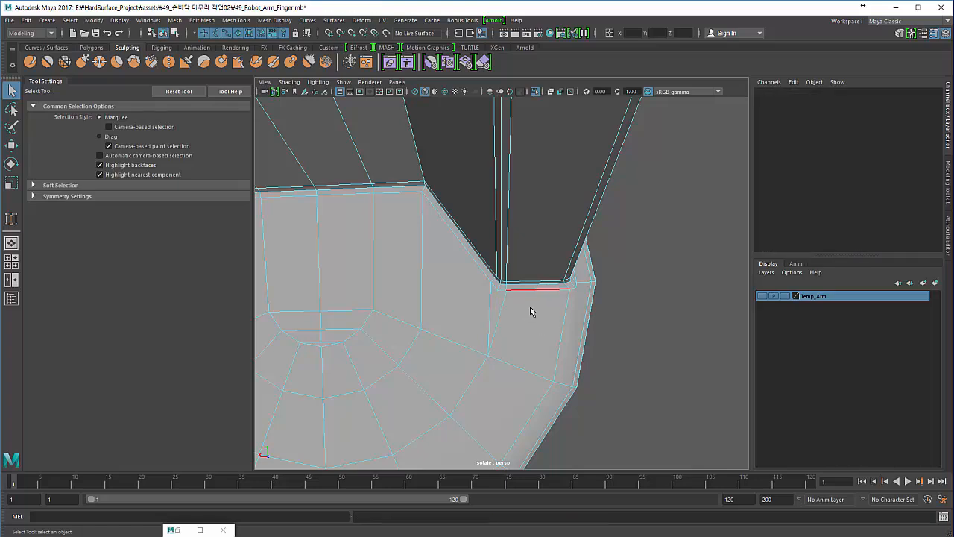
{"action": "mouse_move", "coordinate": [532, 313]}
{"action": "left_mouse_down", "text": "alt"}
{"action": "mouse_move", "coordinate": [506, 311]}
{"action": "mouse_move", "coordinate": [554, 316]}
{"action": "mouse_move", "coordinate": [527, 298]}
{"action": "left_mouse_up", "text": "alt"}
{"action": "right_click_drag", "start_coordinate": [525, 298], "coordinate": [561, 284], "text": "shift"}
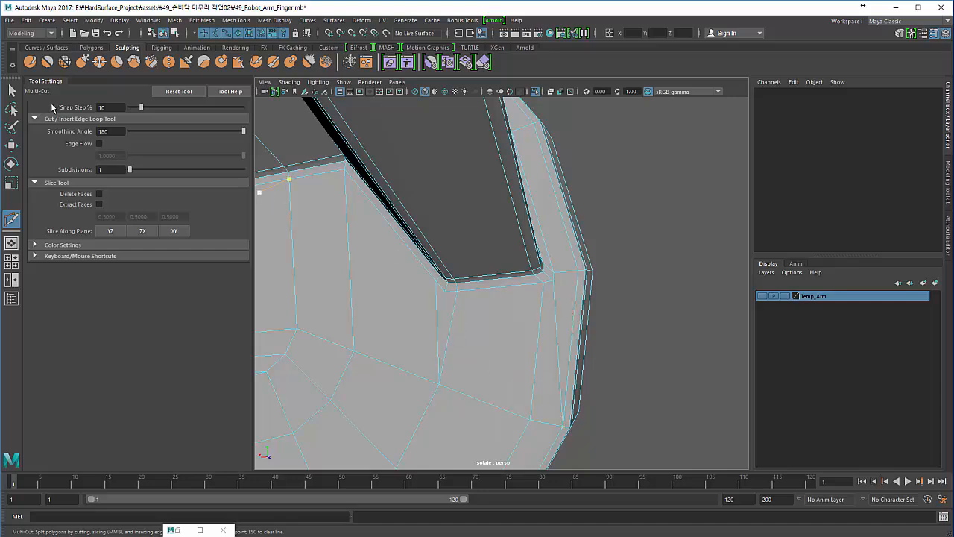
{"action": "left_click", "coordinate": [11, 90]}
{"action": "left_click", "coordinate": [348, 245]}
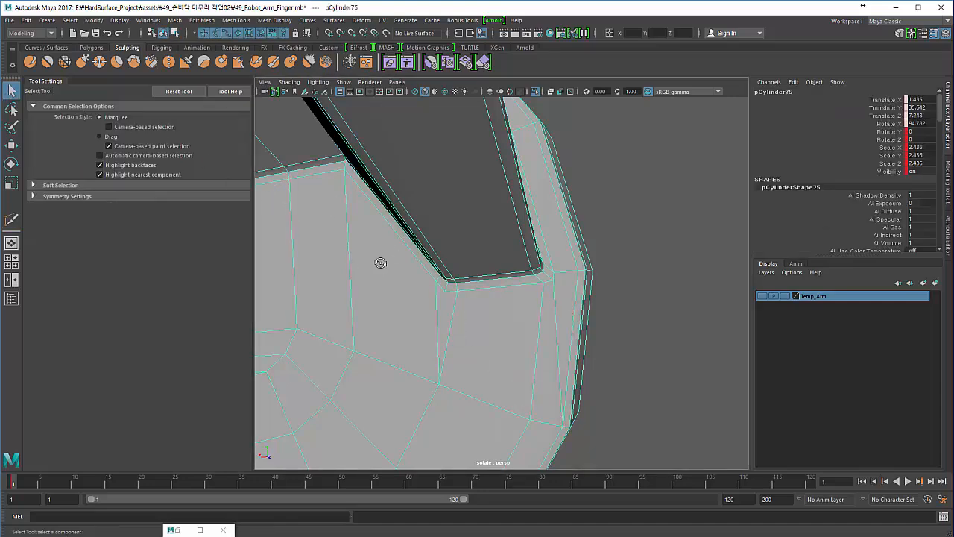
- Switch to face selection and set the polygon selection constraint to All and Next with face order Nsided
{"action": "left_click_drag", "start_coordinate": [379, 264], "coordinate": [386, 215], "text": "alt"}
{"action": "right_click_drag", "start_coordinate": [385, 215], "coordinate": [390, 237]}
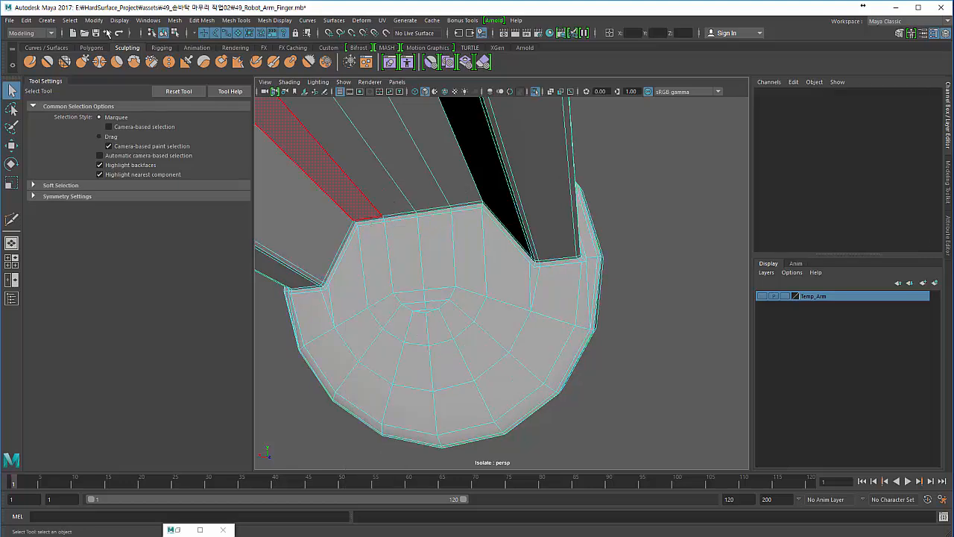
{"action": "left_click", "coordinate": [69, 21]}
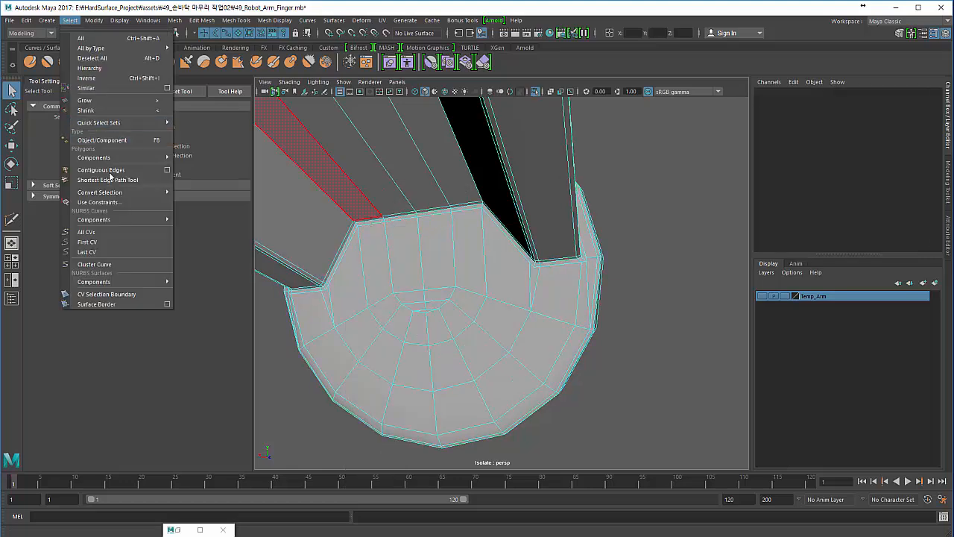
{"action": "left_click", "coordinate": [117, 204]}
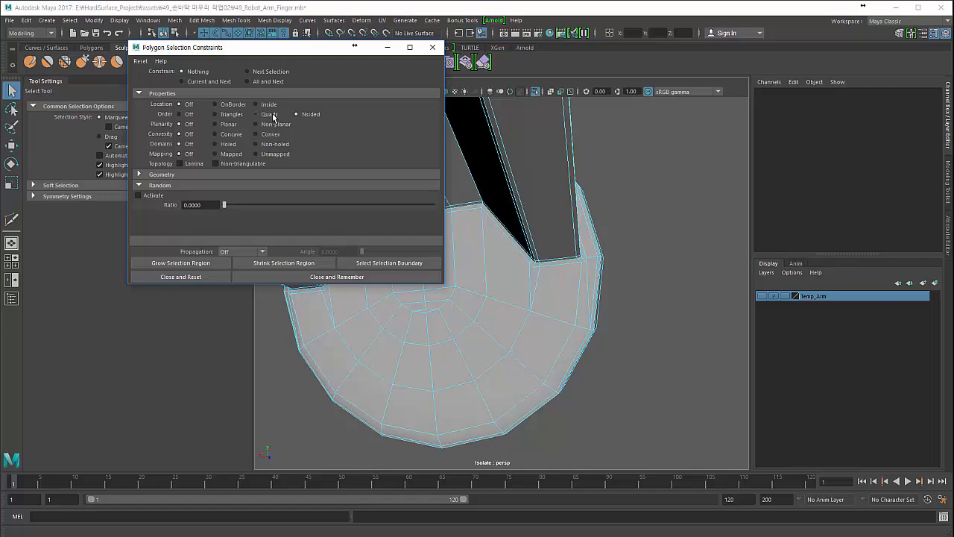
{"action": "left_click", "coordinate": [270, 115]}
{"action": "left_click_drag", "start_coordinate": [242, 47], "coordinate": [189, 31]}
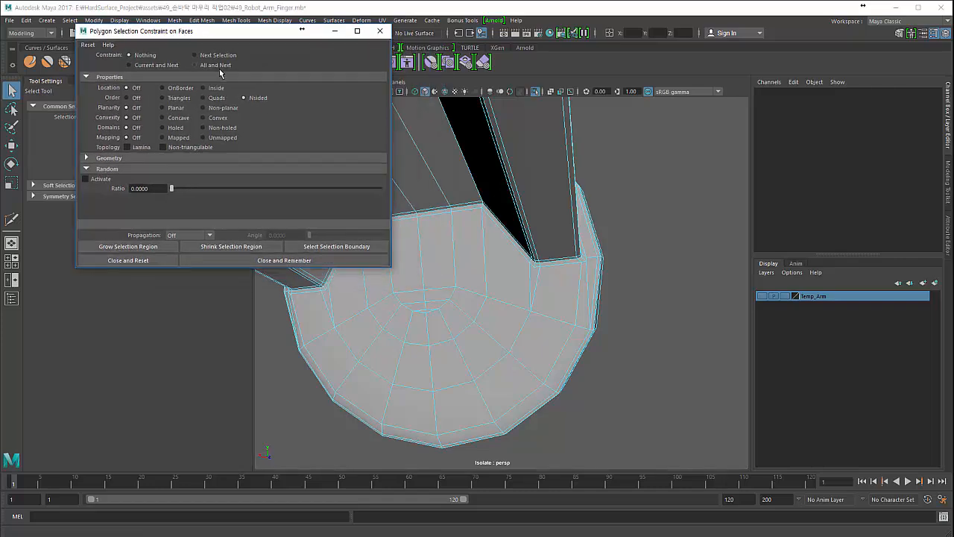
{"action": "left_click", "coordinate": [219, 68]}
- Clear the face selection and cut the N-sided face at the end section of the collar with Multi-Cut at its bevel corner
{"action": "left_click_drag", "start_coordinate": [469, 217], "coordinate": [501, 311], "text": "alt"}
{"action": "right_click_drag", "start_coordinate": [500, 311], "coordinate": [431, 280], "text": "alt"}
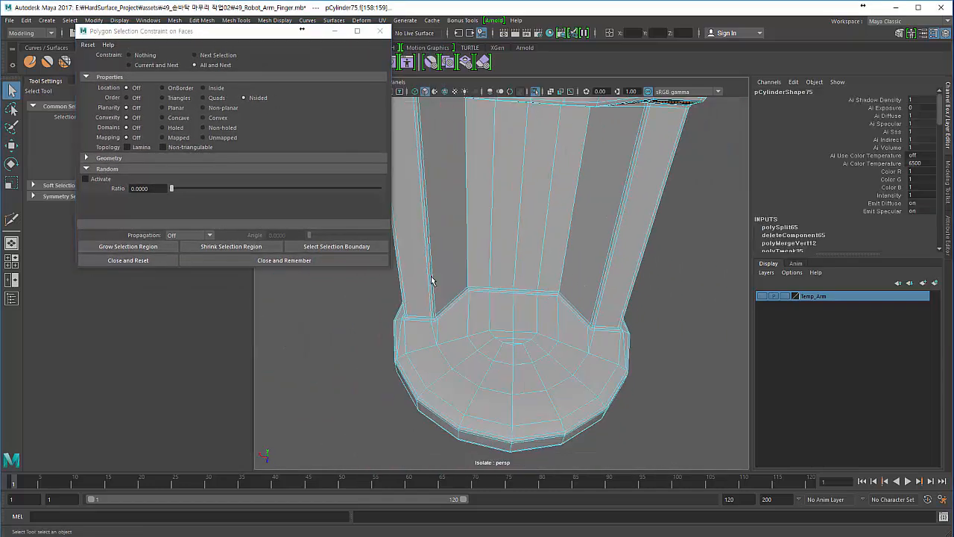
{"action": "left_click_drag", "start_coordinate": [549, 254], "coordinate": [525, 270], "text": "alt"}
{"action": "left_click", "coordinate": [343, 381]}
{"action": "right_click_drag", "start_coordinate": [548, 253], "coordinate": [511, 256], "text": "shift"}
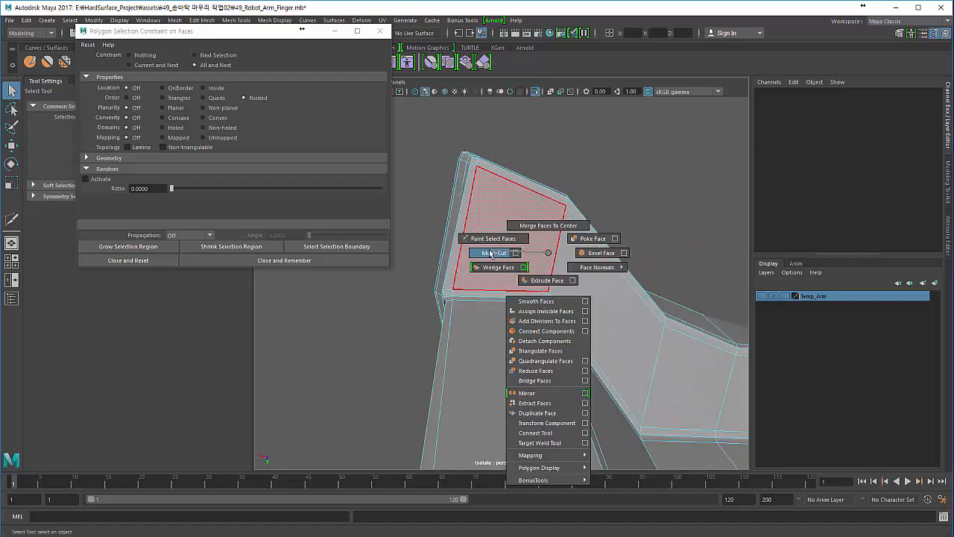
{"action": "left_click", "coordinate": [537, 244]}
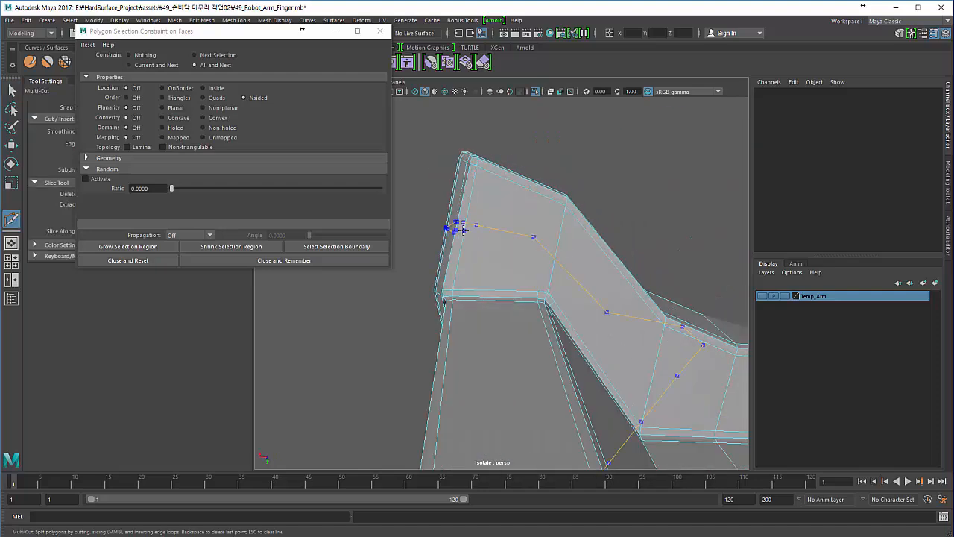
{"action": "middle_click_drag", "start_coordinate": [484, 316], "coordinate": [351, 300], "text": "alt"}
{"action": "right_click_drag", "start_coordinate": [584, 376], "coordinate": [538, 335], "text": "alt"}
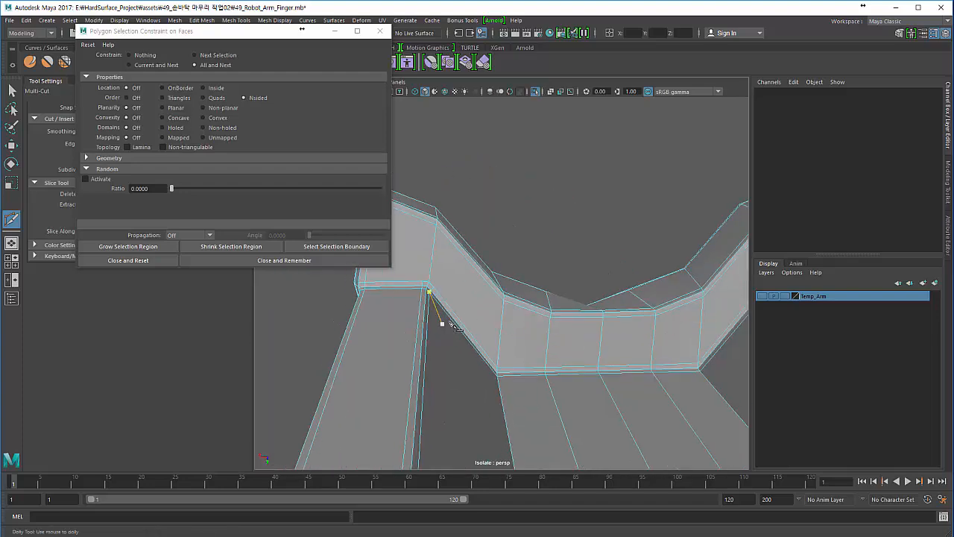
{"action": "middle_click_drag", "start_coordinate": [440, 321], "coordinate": [528, 329], "text": "alt"}
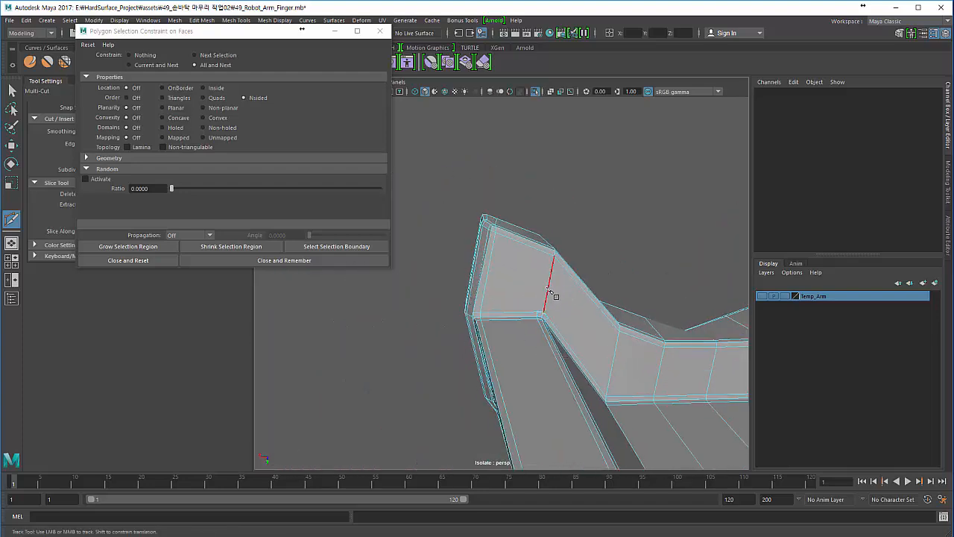
{"action": "left_click_drag", "start_coordinate": [518, 309], "coordinate": [253, 233], "text": "alt"}
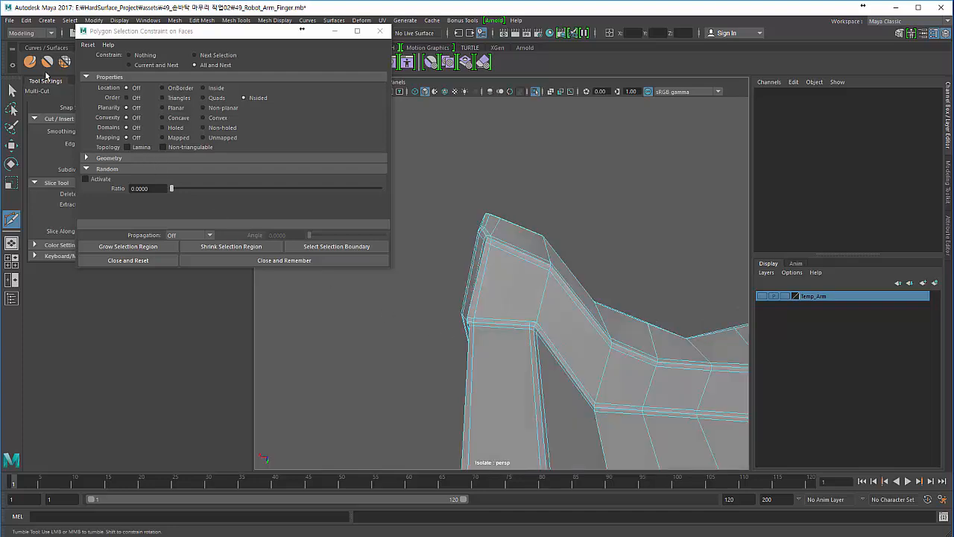
- Exit Multi-Cut, minimize the Polygon Selection Constraint window and reselect the cylinder piece in object mode
{"action": "key", "text": "q"}
{"action": "left_click", "coordinate": [334, 32]}
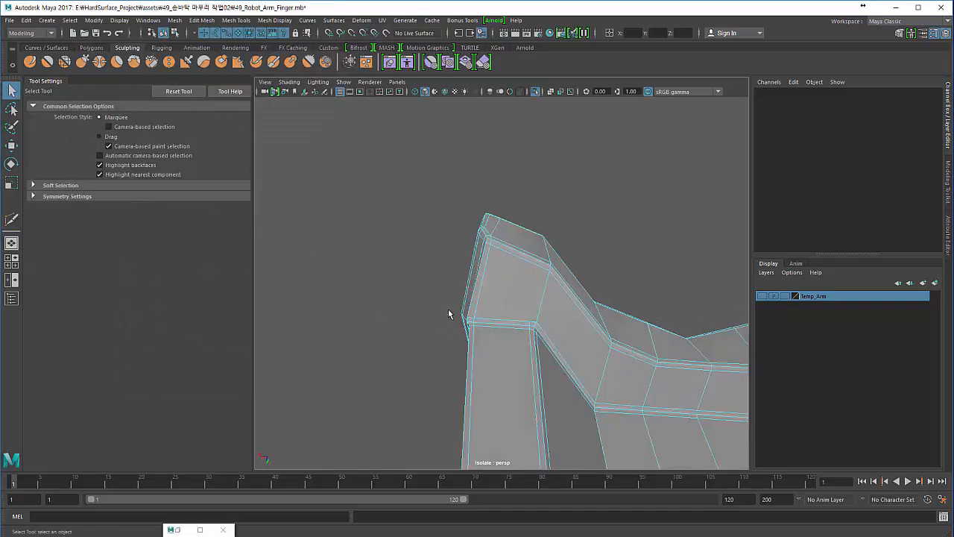
{"action": "middle_click_drag", "start_coordinate": [448, 278], "coordinate": [375, 160], "text": "alt"}
{"action": "right_click_drag", "start_coordinate": [375, 160], "coordinate": [512, 324], "text": "alt"}
{"action": "left_click_drag", "start_coordinate": [512, 323], "coordinate": [457, 305], "text": "alt"}
{"action": "right_click_drag", "start_coordinate": [425, 292], "coordinate": [395, 279], "text": "alt"}
{"action": "left_click_drag", "start_coordinate": [395, 279], "coordinate": [425, 296], "text": "alt"}
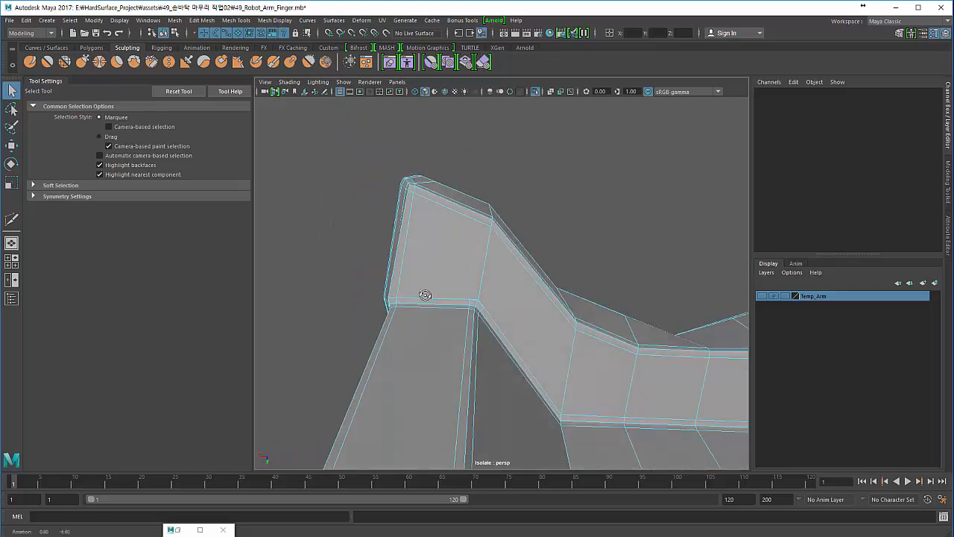
{"action": "key", "text": "F8"}
{"action": "left_click", "coordinate": [346, 299]}
{"action": "left_click", "coordinate": [415, 313]}
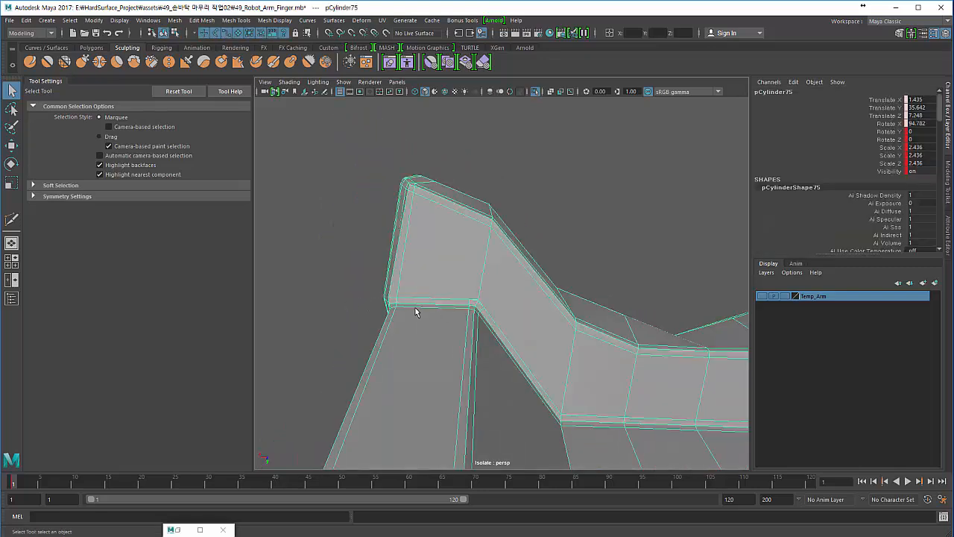
- Cut edges with Multi-Cut between the collar's rim bend vertex and the two bevel vertices flanking the slot's inner corner
{"action": "right_click_drag", "start_coordinate": [415, 313], "coordinate": [467, 320], "text": "alt"}
{"action": "right_click_drag", "start_coordinate": [466, 240], "coordinate": [415, 260]}
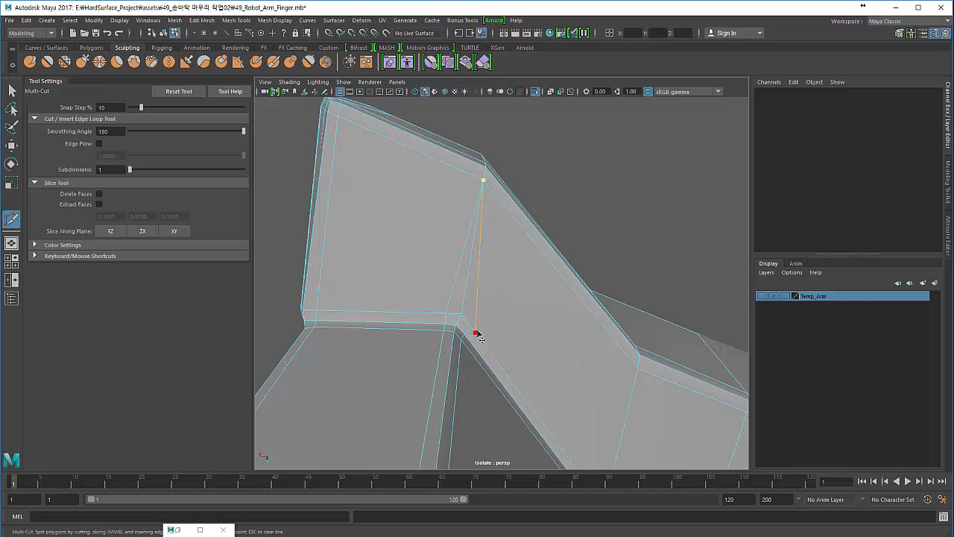
{"action": "left_click_drag", "start_coordinate": [418, 298], "coordinate": [410, 306], "text": "alt"}
{"action": "right_click_drag", "start_coordinate": [409, 307], "coordinate": [432, 324], "text": "alt"}
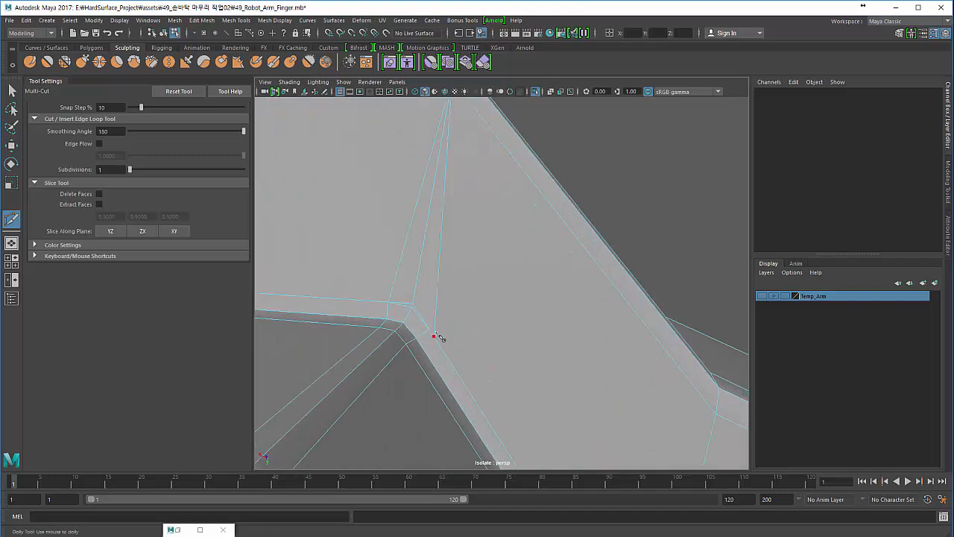
{"action": "key", "text": "ctrl+z"}
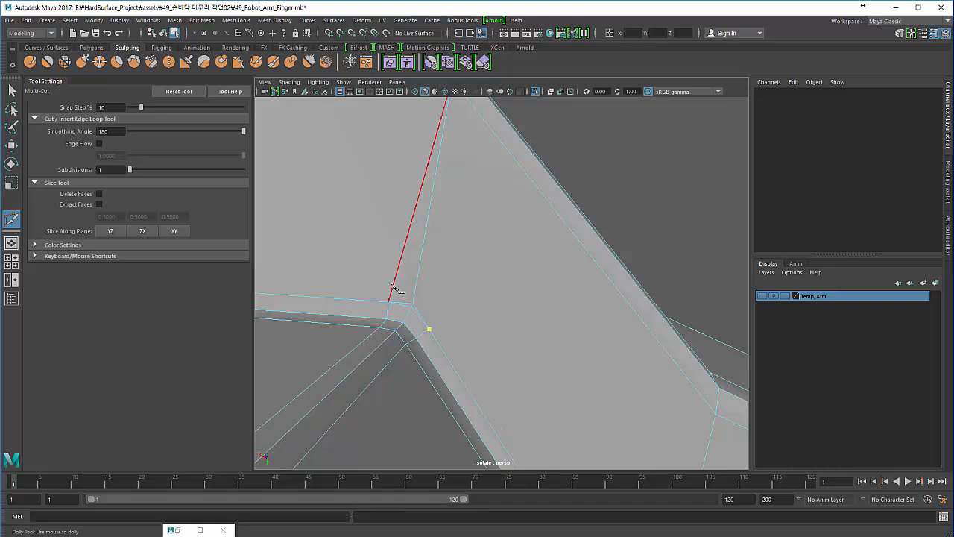
{"action": "middle_click_drag", "start_coordinate": [390, 291], "coordinate": [397, 404], "text": "alt"}
{"action": "left_click", "coordinate": [462, 202]}
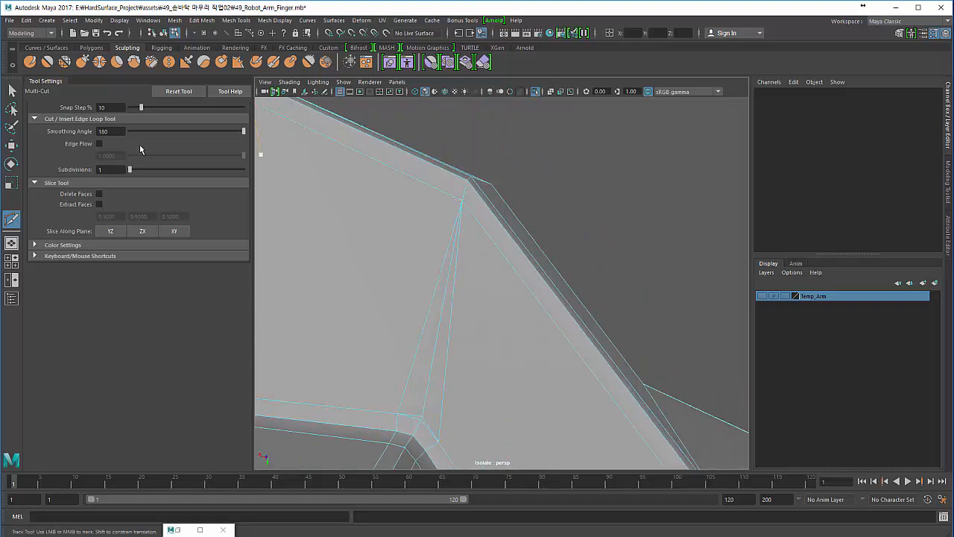
- Delete the middle edge between the two new cuts at the collar corner and go back to object selection
{"action": "left_click", "coordinate": [12, 90]}
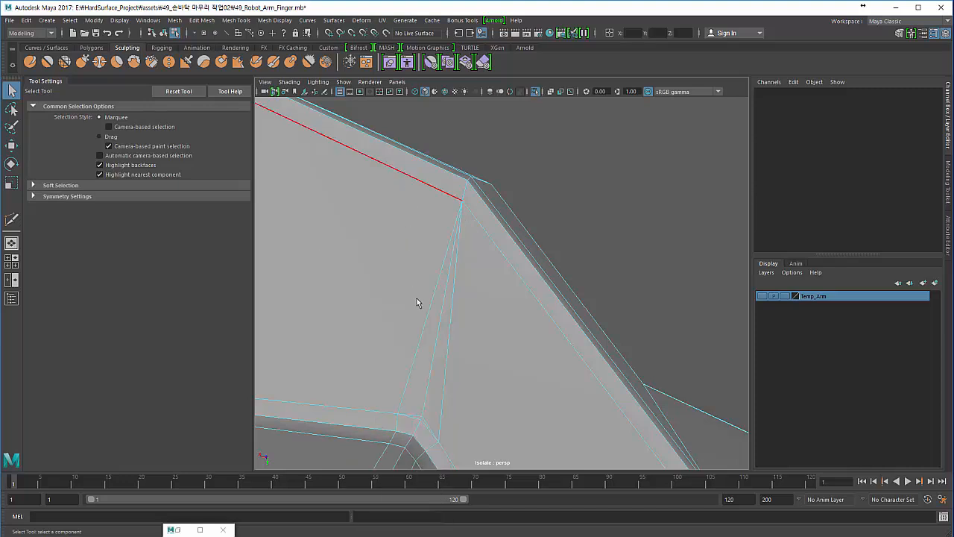
{"action": "left_click", "coordinate": [434, 358]}
{"action": "key", "text": "Delete"}
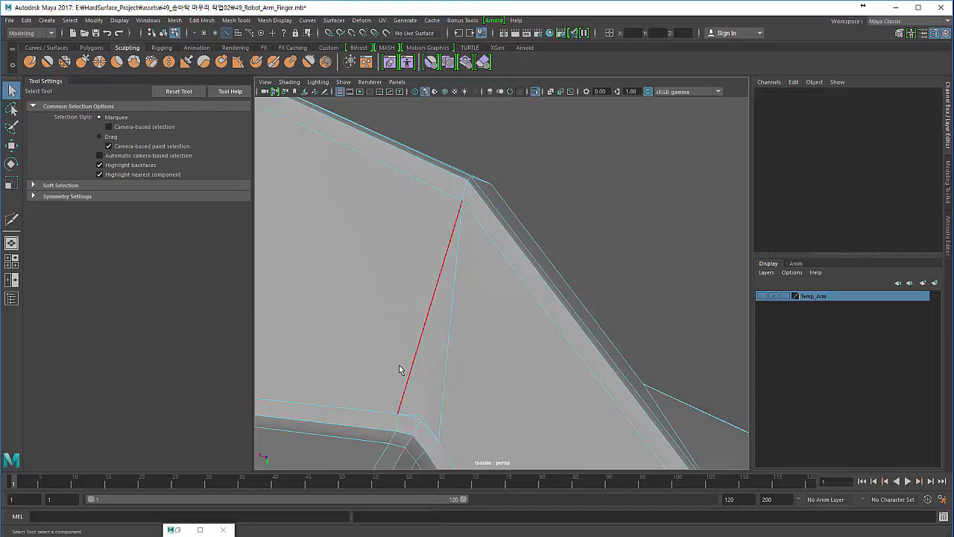
{"action": "middle_click_drag", "start_coordinate": [399, 369], "coordinate": [441, 328], "text": "alt"}
{"action": "scroll", "coordinate": [427, 372], "scroll_direction": "up", "scroll_amount": 3}
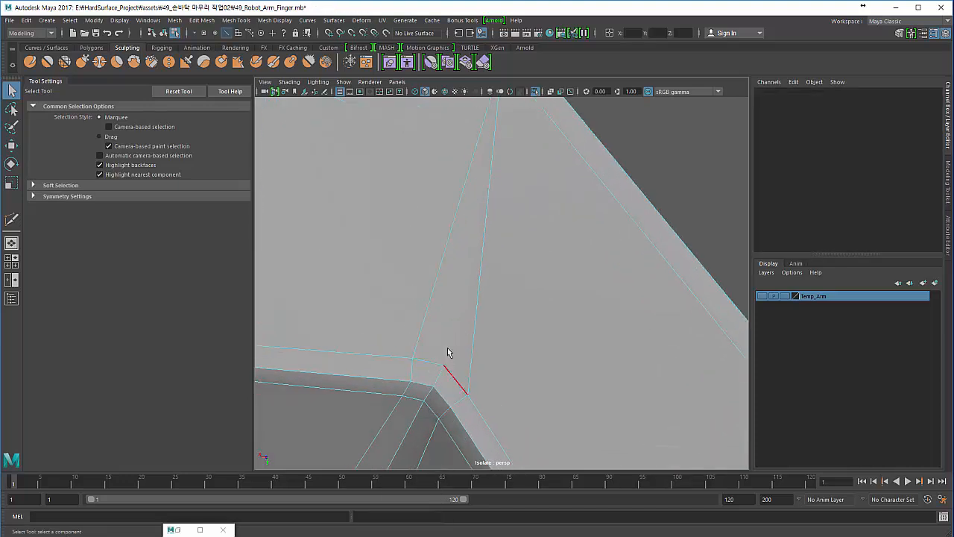
{"action": "scroll", "coordinate": [443, 337], "scroll_direction": "down", "scroll_amount": 5}
{"action": "right_click_drag", "start_coordinate": [435, 240], "coordinate": [384, 252]}
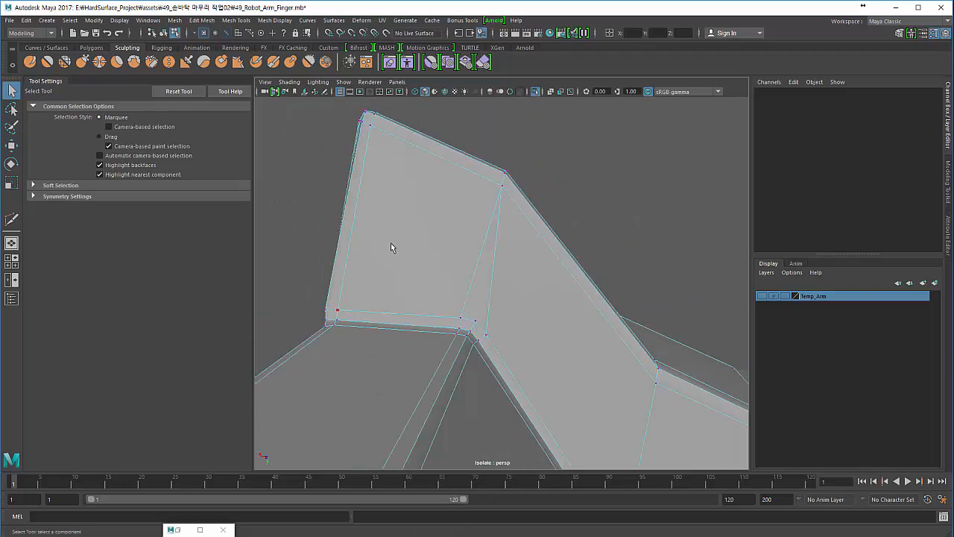
{"action": "key", "text": "F8"}
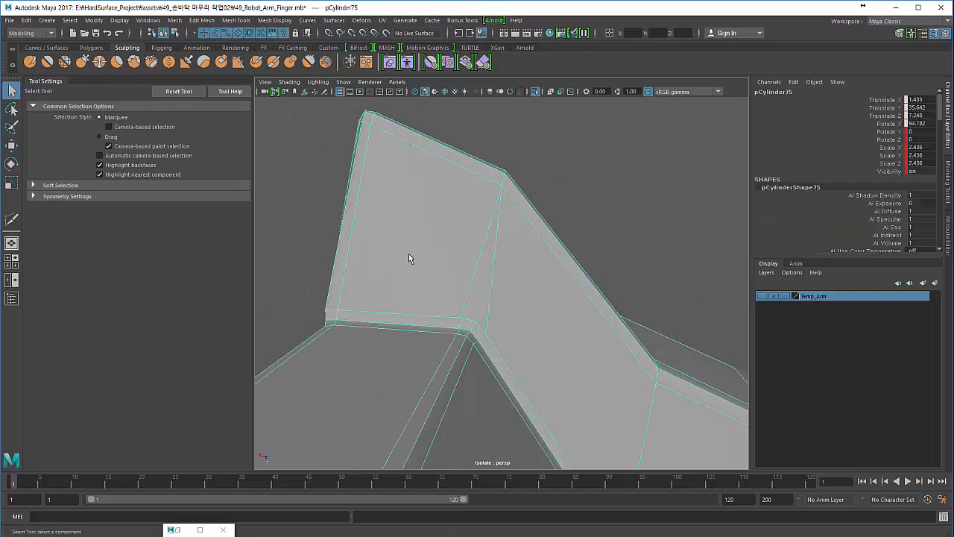
- Check the collar corner in smooth preview and return the piece to unsmoothed display
{"action": "key", "text": "3"}
{"action": "left_click", "coordinate": [288, 231]}
{"action": "scroll", "coordinate": [353, 249], "scroll_direction": "down", "scroll_amount": 5}
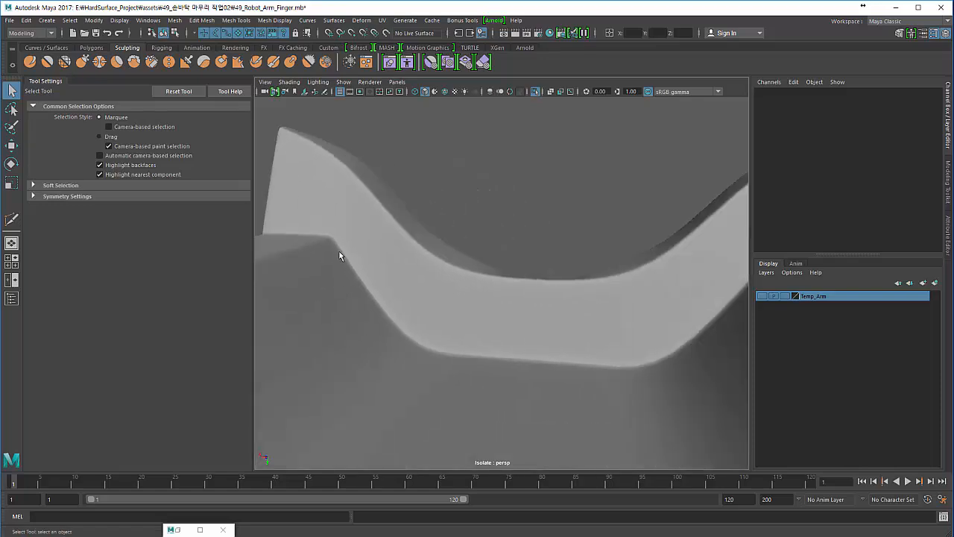
{"action": "left_click_drag", "start_coordinate": [339, 251], "coordinate": [446, 298], "text": "alt"}
{"action": "left_click", "coordinate": [446, 299]}
{"action": "middle_click_drag", "start_coordinate": [422, 311], "coordinate": [382, 318], "text": "alt"}
{"action": "key", "text": "1"}
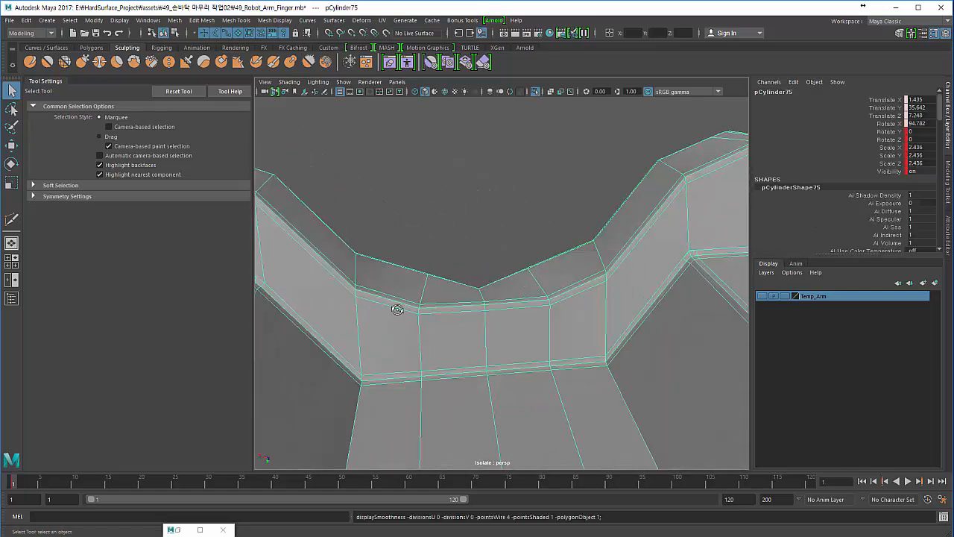
- Cut edges with Multi-Cut from the opposite rim bend vertex to both bevel vertices flanking that side's inner corner
{"action": "left_click_drag", "start_coordinate": [396, 309], "coordinate": [437, 326], "text": "alt"}
{"action": "right_click_drag", "start_coordinate": [437, 326], "coordinate": [491, 303], "text": "alt"}
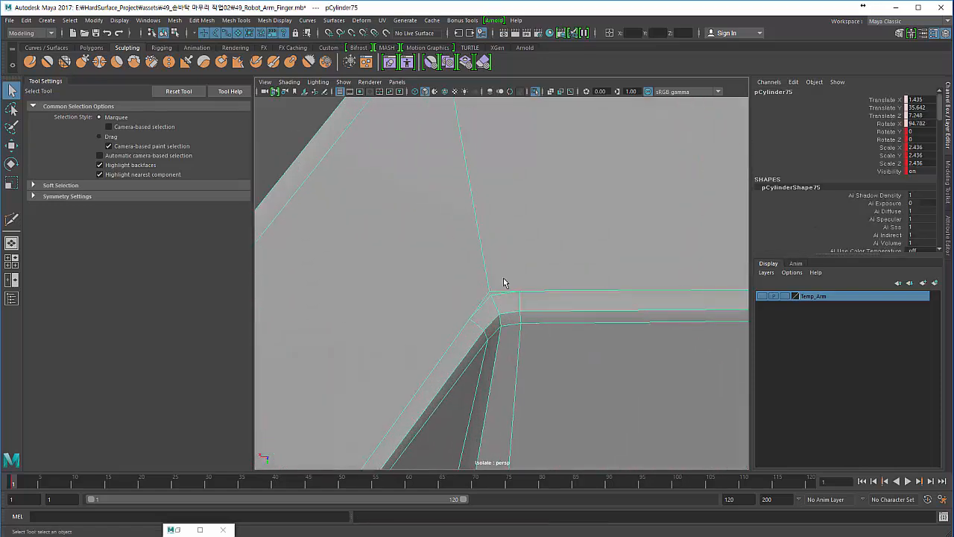
{"action": "right_click_drag", "start_coordinate": [504, 271], "coordinate": [427, 243], "text": "shift"}
{"action": "middle_click_drag", "start_coordinate": [428, 243], "coordinate": [446, 328], "text": "alt"}
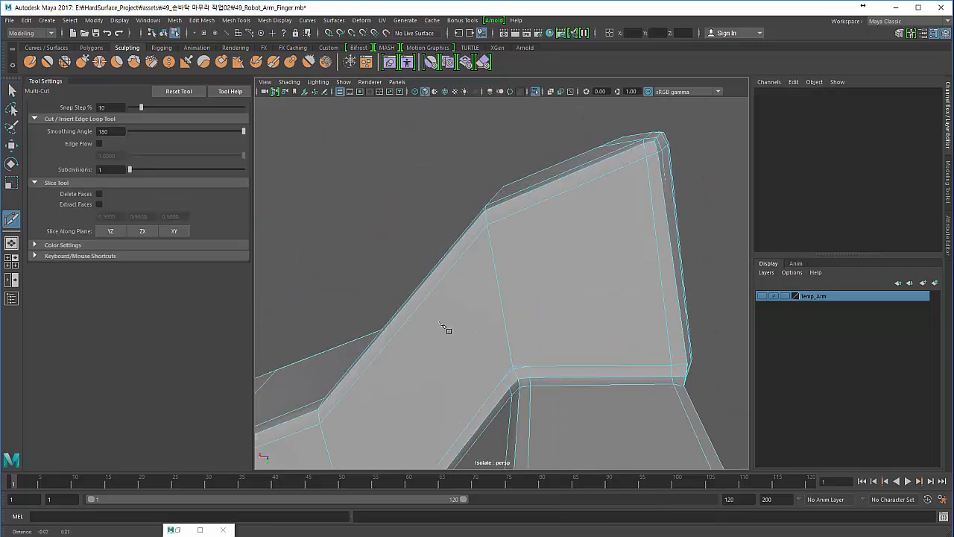
{"action": "left_click", "coordinate": [501, 381]}
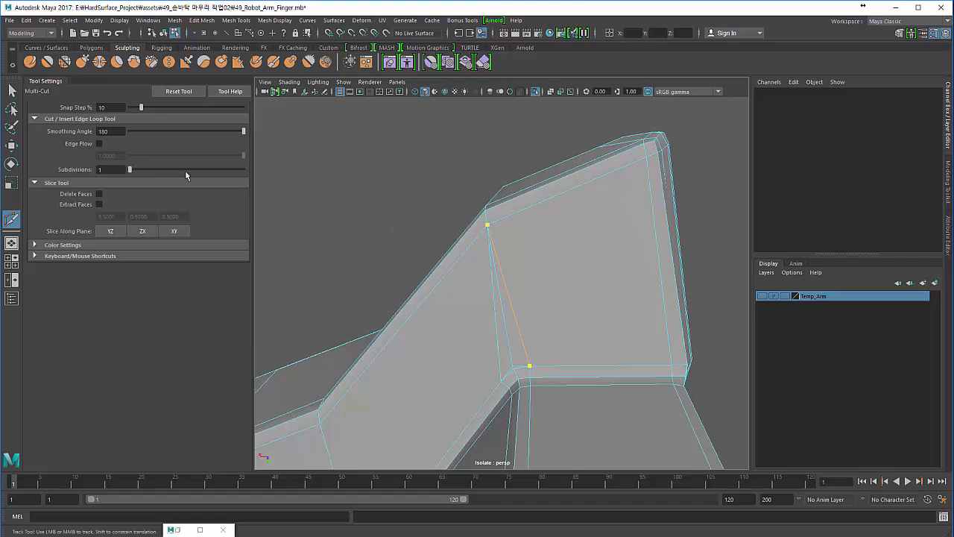
{"action": "key", "text": "Return"}
- Delete the middle edge between the opposite corner's new cuts and reselect the whole piece in object mode
{"action": "key", "text": "q"}
{"action": "right_click_drag", "start_coordinate": [457, 240], "coordinate": [466, 218]}
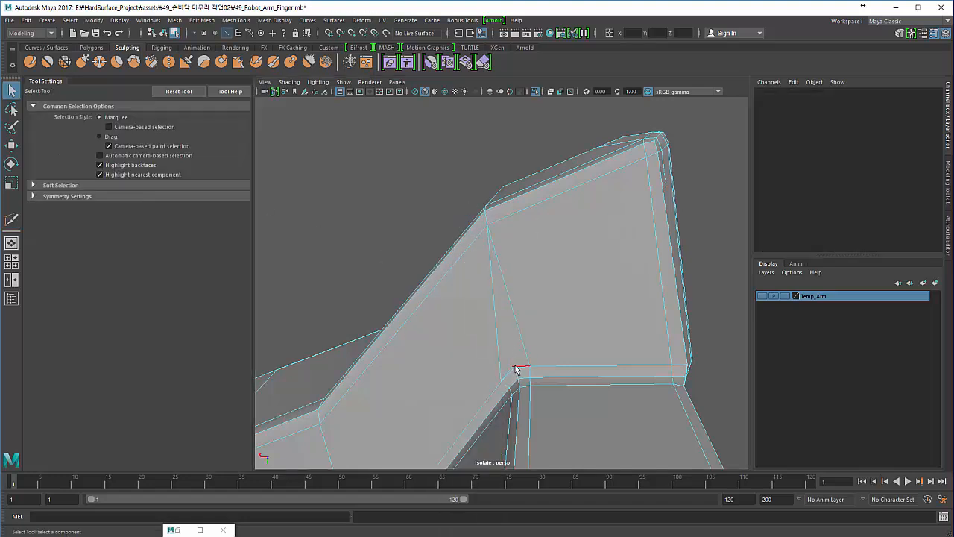
{"action": "right_click_drag", "start_coordinate": [499, 254], "coordinate": [447, 252]}
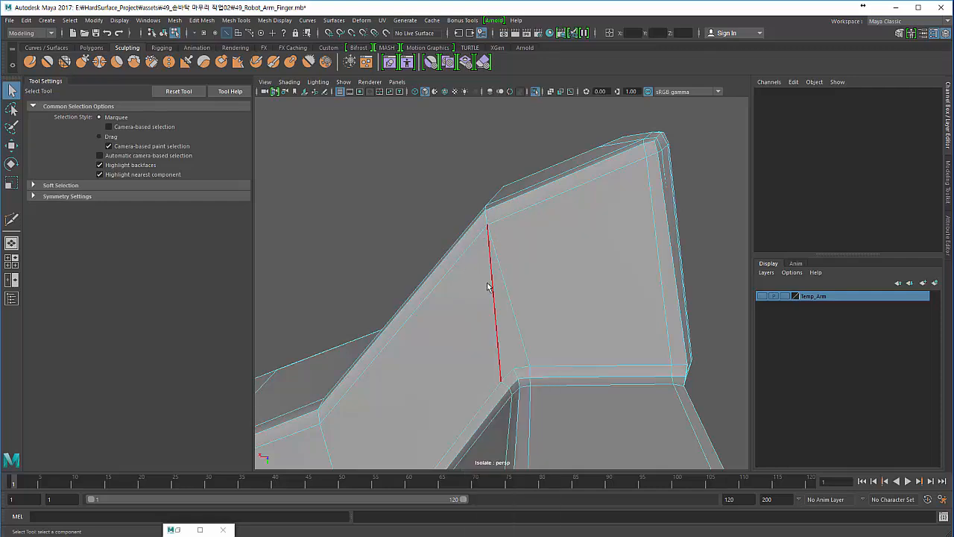
{"action": "key", "text": "F8"}
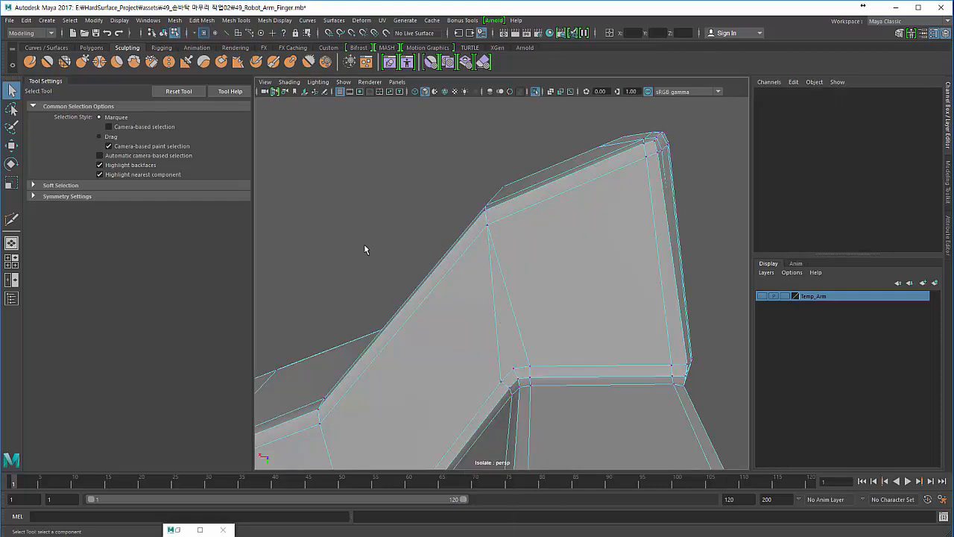
{"action": "right_click_drag", "start_coordinate": [364, 246], "coordinate": [279, 217], "text": "alt"}
{"action": "left_click", "coordinate": [280, 221]}
{"action": "left_click", "coordinate": [368, 359]}
{"action": "left_click_drag", "start_coordinate": [417, 290], "coordinate": [259, 347], "text": "alt"}
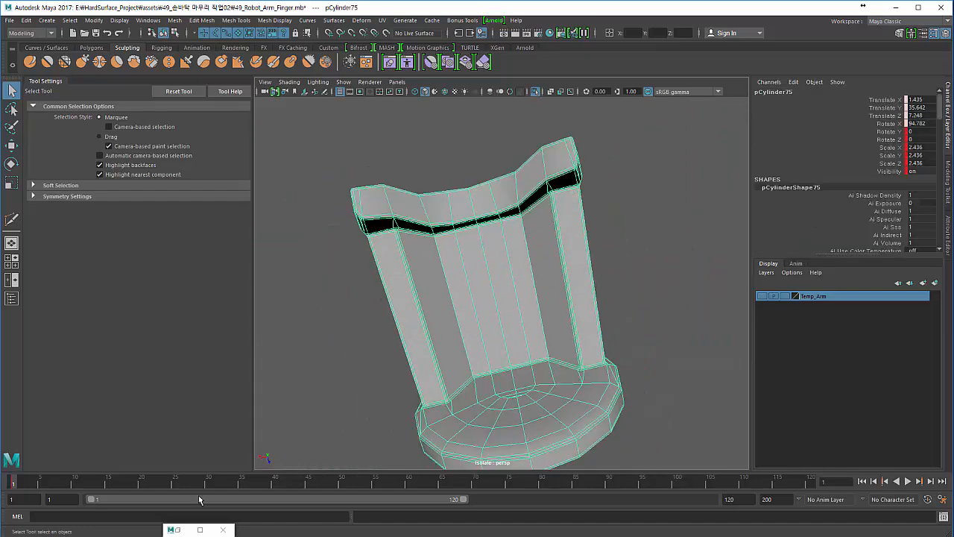
- Restore the selection constraint window and check the faces by Quads and Nsided order, viewing the mesh in wireframe
{"action": "double_click", "coordinate": [179, 530]}
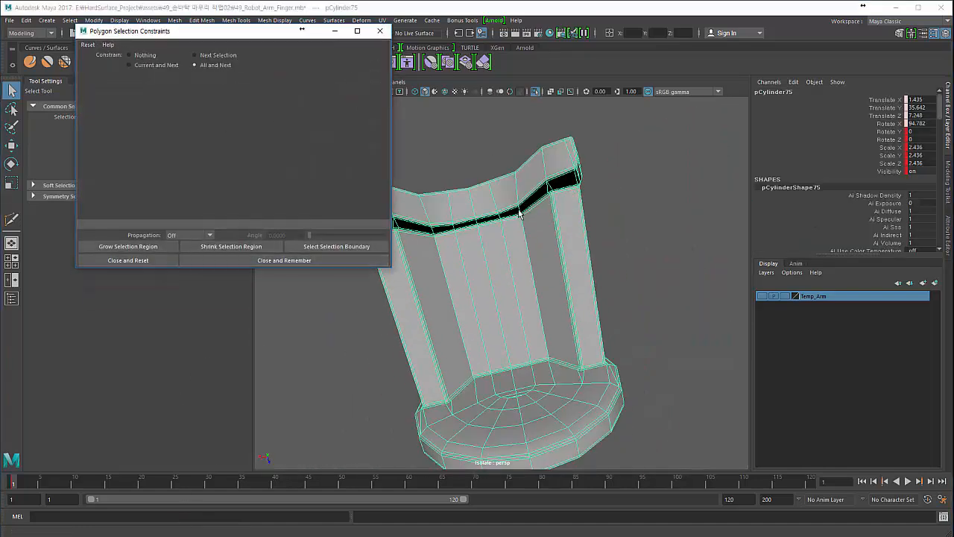
{"action": "right_click_drag", "start_coordinate": [520, 214], "coordinate": [524, 238]}
{"action": "left_click", "coordinate": [203, 98]}
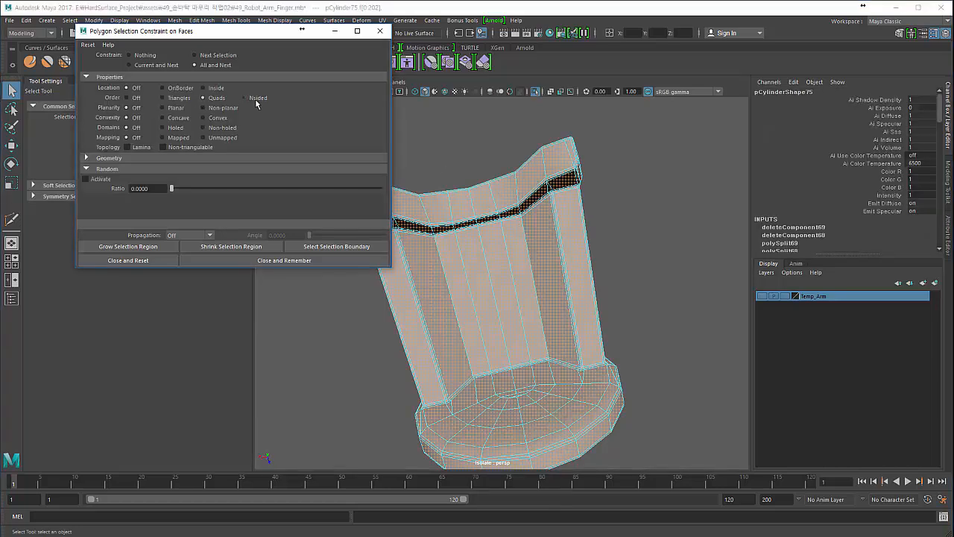
{"action": "left_click", "coordinate": [255, 99]}
{"action": "left_click_drag", "start_coordinate": [485, 332], "coordinate": [502, 263], "text": "alt"}
{"action": "key", "text": "4"}
{"action": "key", "text": "1"}
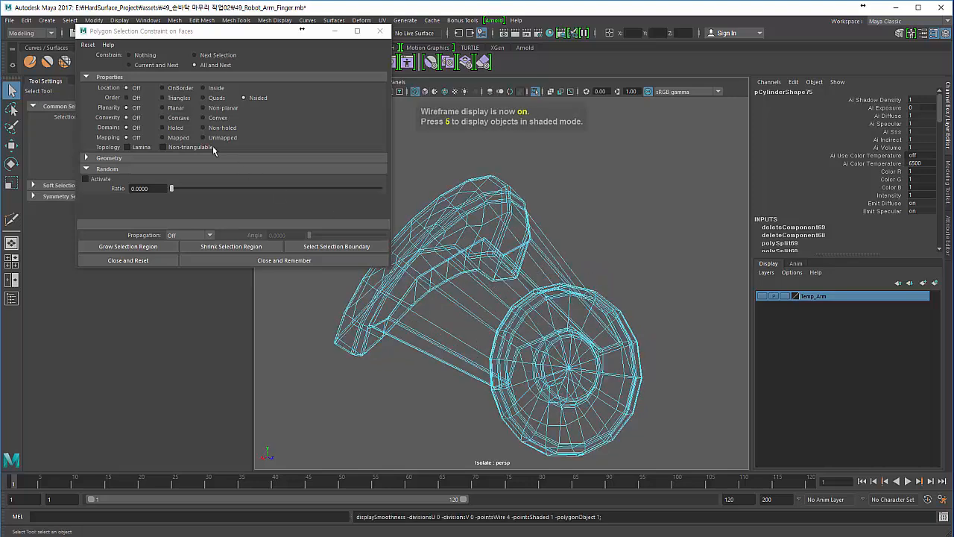
- Set the face order constraint to Triangles and inspect the round end cap in shaded display
{"action": "left_click", "coordinate": [170, 98]}
{"action": "mouse_move", "coordinate": [448, 296]}
{"action": "left_mouse_down", "text": "alt"}
{"action": "mouse_move", "coordinate": [347, 335]}
{"action": "mouse_move", "coordinate": [466, 345]}
{"action": "mouse_move", "coordinate": [458, 347]}
{"action": "mouse_move", "coordinate": [452, 288]}
{"action": "left_mouse_up", "text": "alt"}
{"action": "key", "text": "5"}
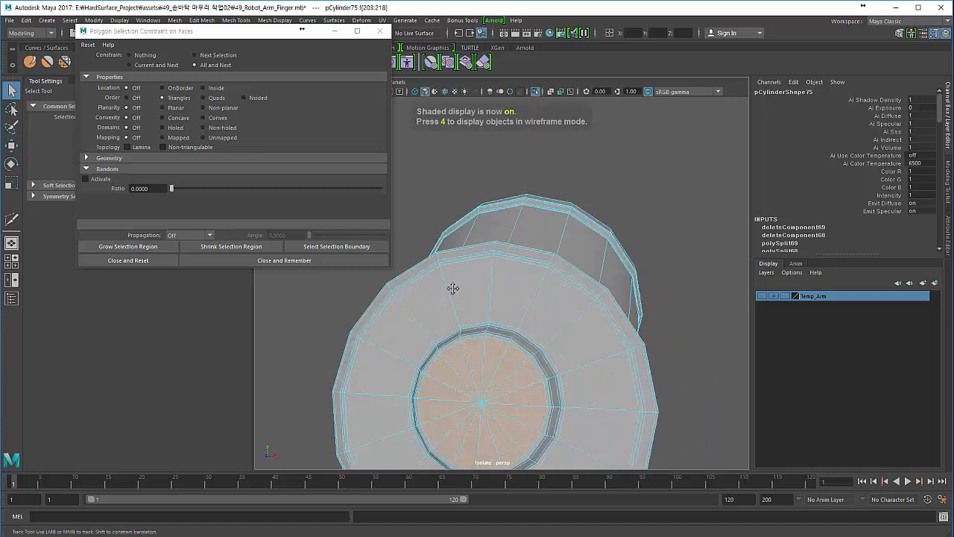
{"action": "right_click_drag", "start_coordinate": [452, 288], "coordinate": [507, 365], "text": "alt"}
{"action": "middle_click_drag", "start_coordinate": [507, 366], "coordinate": [509, 321], "text": "alt"}
{"action": "left_click_drag", "start_coordinate": [509, 321], "coordinate": [498, 337], "text": "alt"}
- Delete every other spoke edge of the round end cap's inner circle and return to object selection
{"action": "right_click_drag", "start_coordinate": [486, 280], "coordinate": [484, 216]}
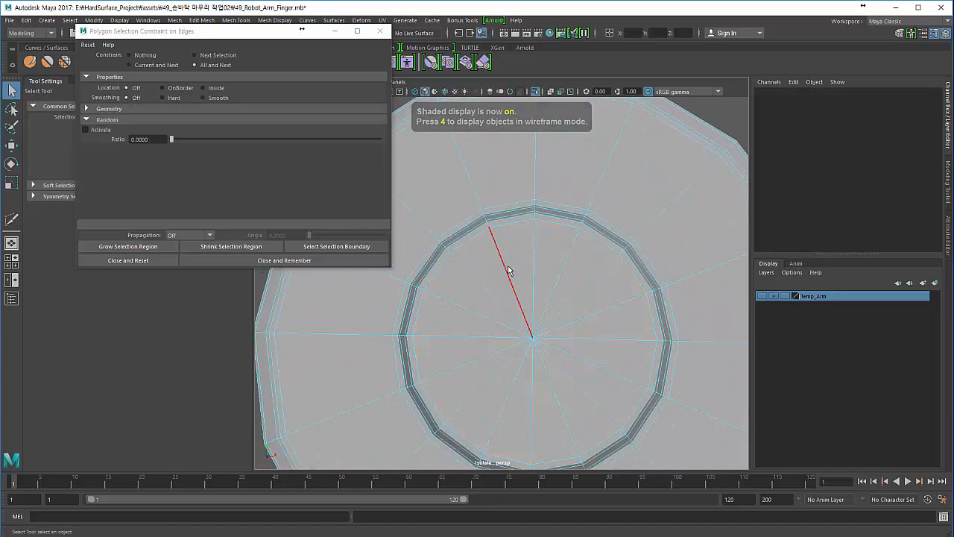
{"action": "left_click", "coordinate": [509, 272]}
{"action": "right_click_drag", "start_coordinate": [490, 318], "coordinate": [452, 313], "text": "alt"}
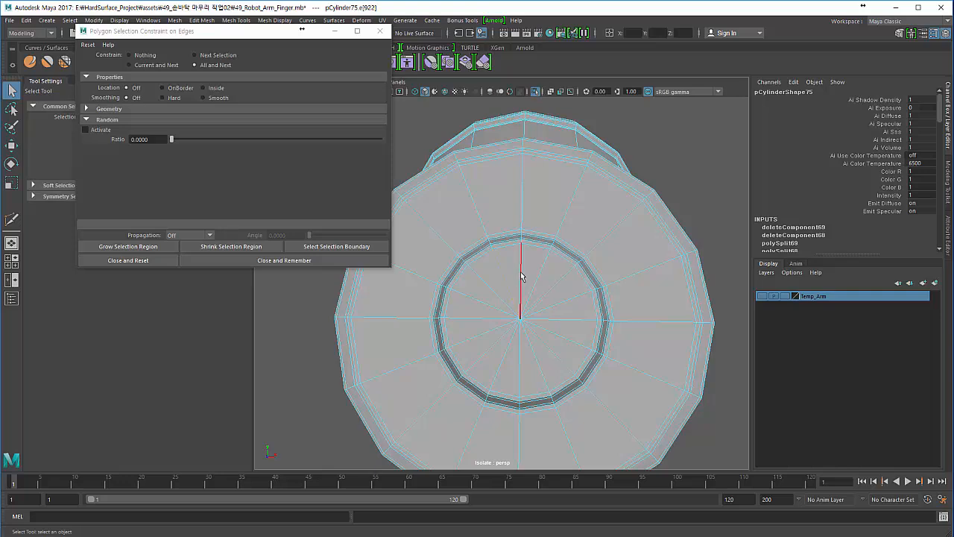
{"action": "left_click", "coordinate": [555, 322], "text": "shift"}
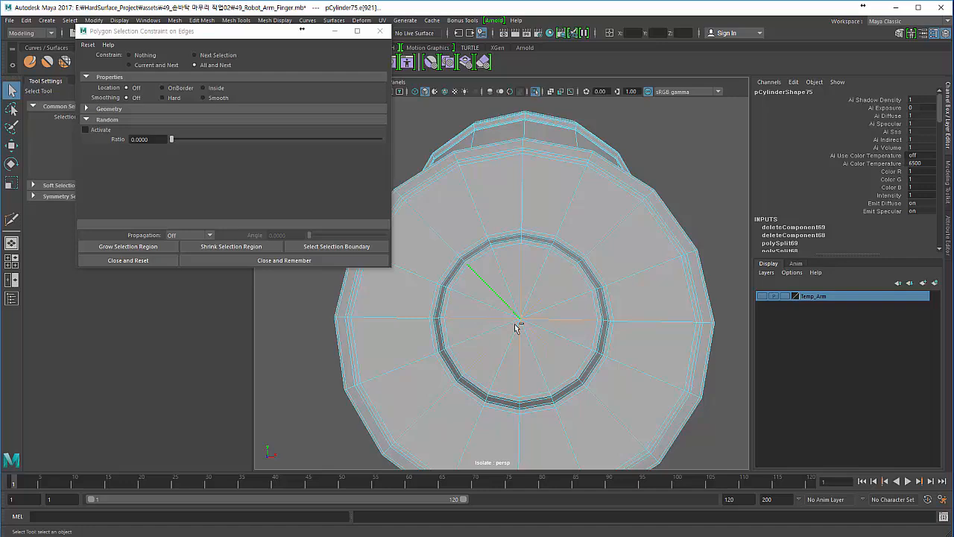
{"action": "key", "text": "Delete"}
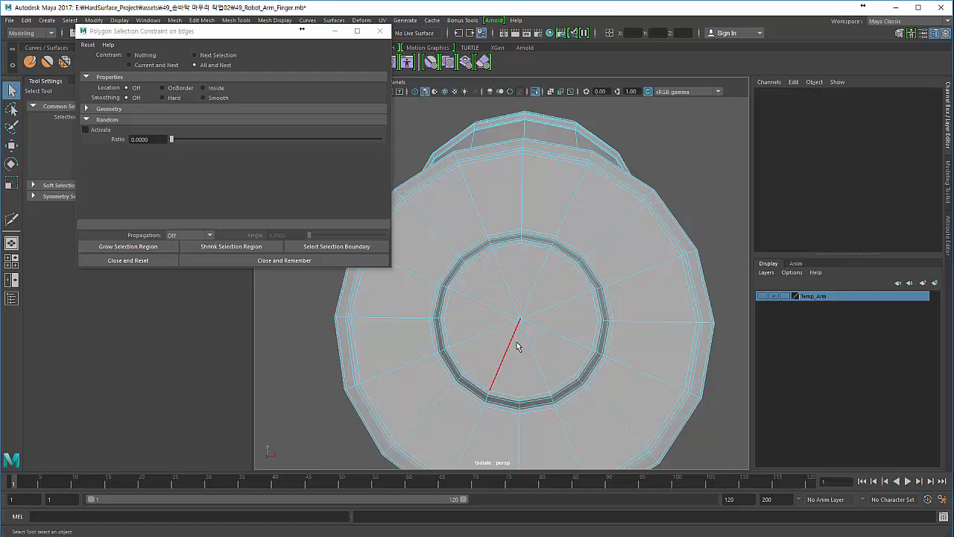
{"action": "key", "text": "F8"}
{"action": "key", "text": "F8"}
{"action": "scroll", "coordinate": [336, 360], "scroll_direction": "down", "scroll_amount": 5}
{"action": "left_click", "coordinate": [440, 377]}
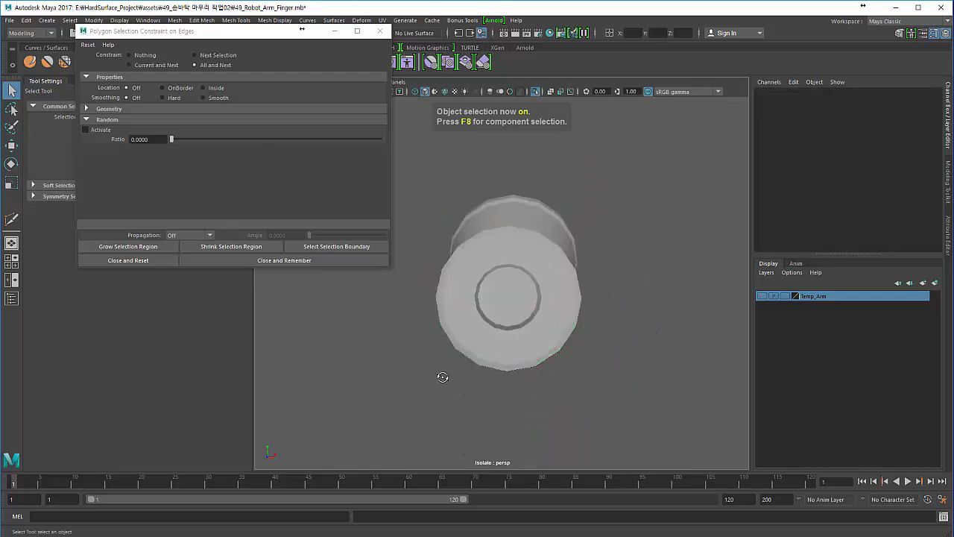
- Minimize the constraint window and turn off the isolated view to show the whole model
{"action": "left_click_drag", "start_coordinate": [442, 378], "coordinate": [534, 356], "text": "alt"}
{"action": "left_click", "coordinate": [539, 314]}
{"action": "middle_click_drag", "start_coordinate": [539, 314], "coordinate": [517, 365], "text": "alt"}
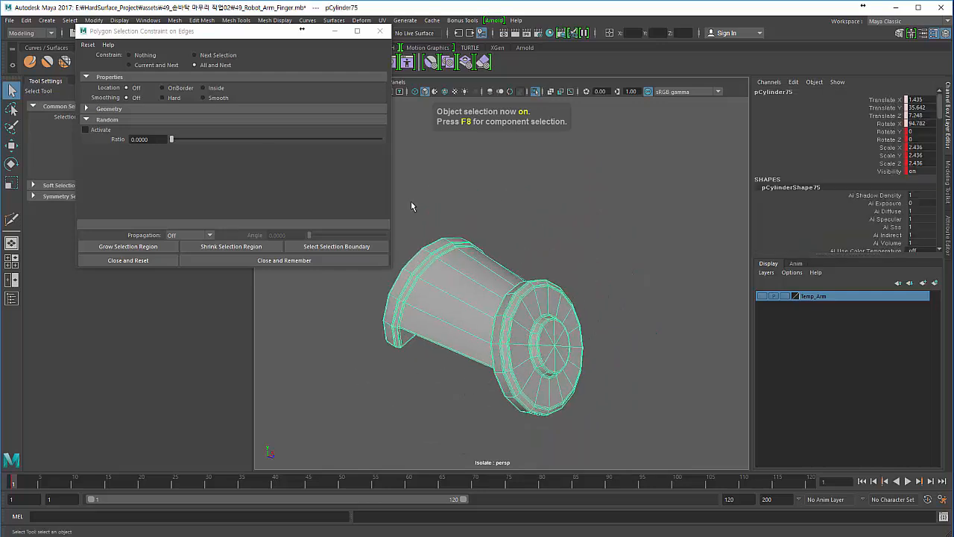
{"action": "left_click", "coordinate": [334, 32]}
{"action": "left_click_drag", "start_coordinate": [313, 224], "coordinate": [415, 261], "text": "alt"}
{"action": "left_click", "coordinate": [351, 241]}
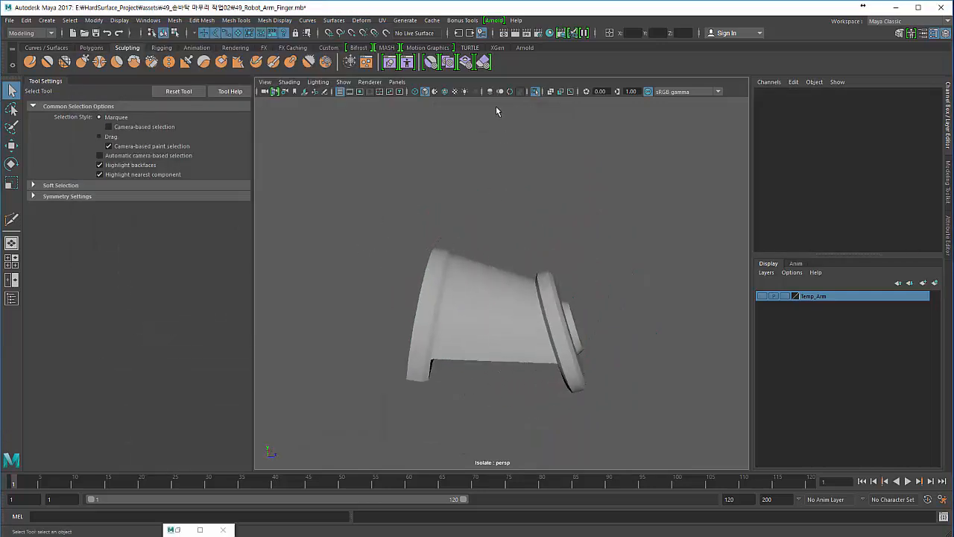
{"action": "left_click", "coordinate": [536, 93]}
- Show the cylinder piece in smooth preview and inspect it in place among the surrounding hand parts
{"action": "left_click_drag", "start_coordinate": [395, 224], "coordinate": [388, 261], "text": "alt"}
{"action": "left_click_drag", "start_coordinate": [434, 265], "coordinate": [515, 344]}
{"action": "key", "text": "3"}
{"action": "left_click", "coordinate": [334, 304]}
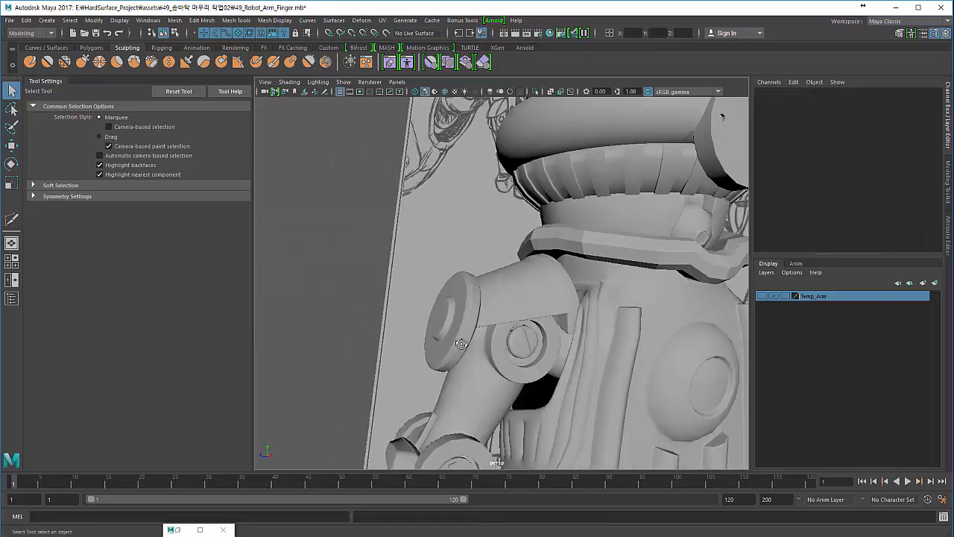
{"action": "right_click_drag", "start_coordinate": [460, 341], "coordinate": [390, 338], "text": "alt"}
{"action": "left_click_drag", "start_coordinate": [390, 338], "coordinate": [377, 285], "text": "alt"}
{"action": "left_click", "coordinate": [461, 263]}
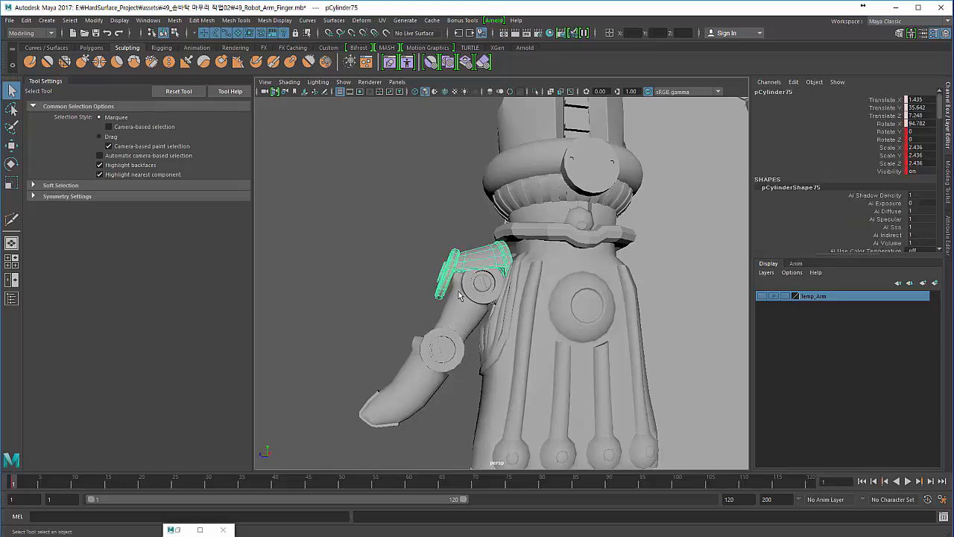
- Toggle the selected piece between smooth and unsmoothed display and compare the hand with the reference sketch
{"action": "left_click_drag", "start_coordinate": [462, 267], "coordinate": [455, 305], "text": "alt"}
{"action": "key", "text": "3"}
{"action": "key", "text": "1"}
{"action": "left_click_drag", "start_coordinate": [447, 339], "coordinate": [634, 334], "text": "alt"}
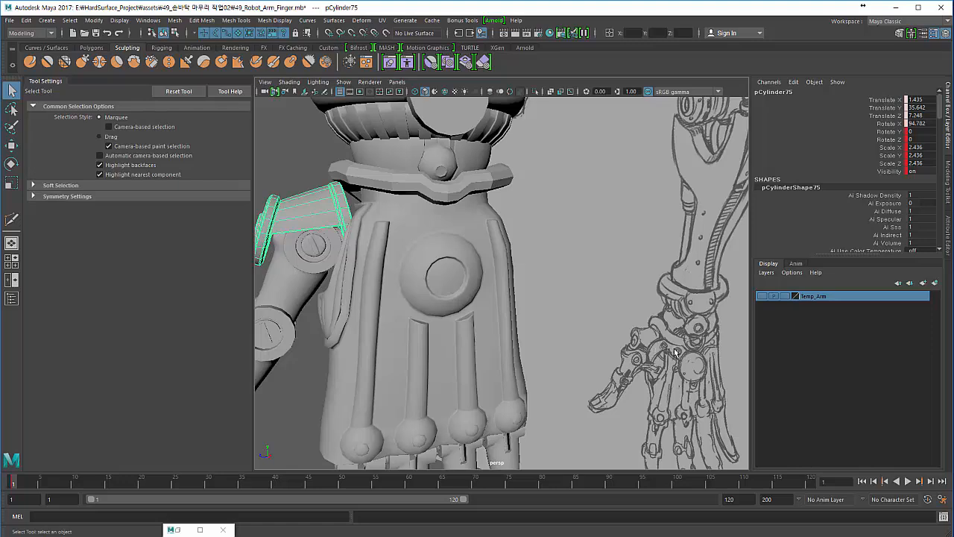
- Select the ring around the wrist and examine its shape above the palm from several angles
{"action": "left_click_drag", "start_coordinate": [440, 299], "coordinate": [406, 160], "text": "alt"}
{"action": "left_click", "coordinate": [401, 168]}
{"action": "right_click_drag", "start_coordinate": [410, 287], "coordinate": [459, 317], "text": "alt"}
{"action": "middle_click_drag", "start_coordinate": [460, 317], "coordinate": [460, 344], "text": "alt"}
{"action": "left_click_drag", "start_coordinate": [460, 344], "coordinate": [434, 214], "text": "alt"}
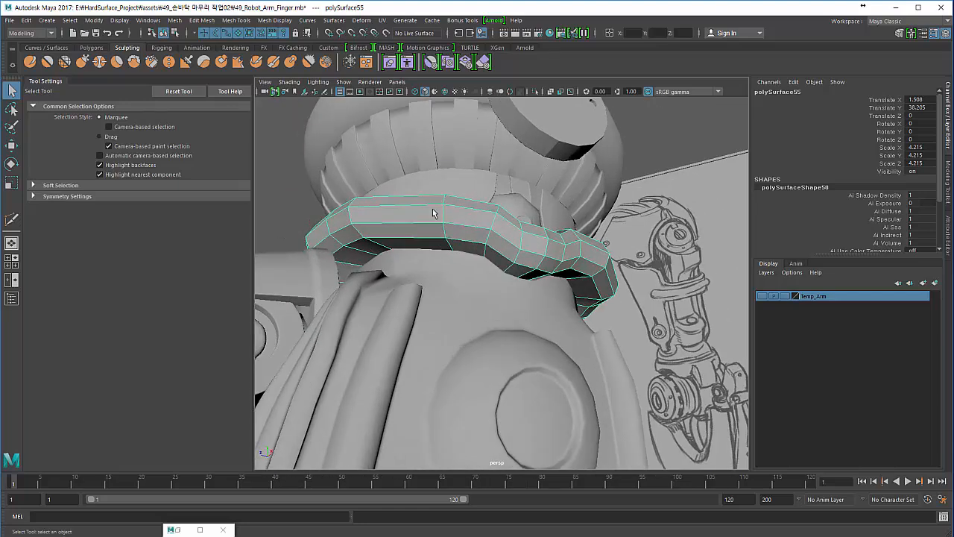
{"action": "right_click_drag", "start_coordinate": [430, 205], "coordinate": [420, 244]}
{"action": "left_click_drag", "start_coordinate": [376, 233], "coordinate": [361, 251], "text": "alt"}
{"action": "key", "text": "F8"}
{"action": "key", "text": "F8"}
{"action": "left_click", "coordinate": [289, 210]}
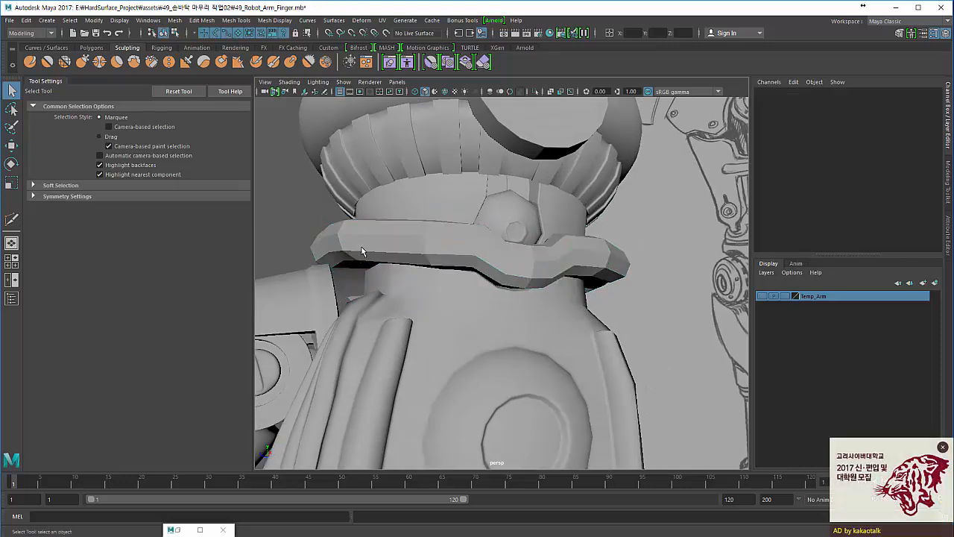
{"action": "left_click", "coordinate": [362, 247]}
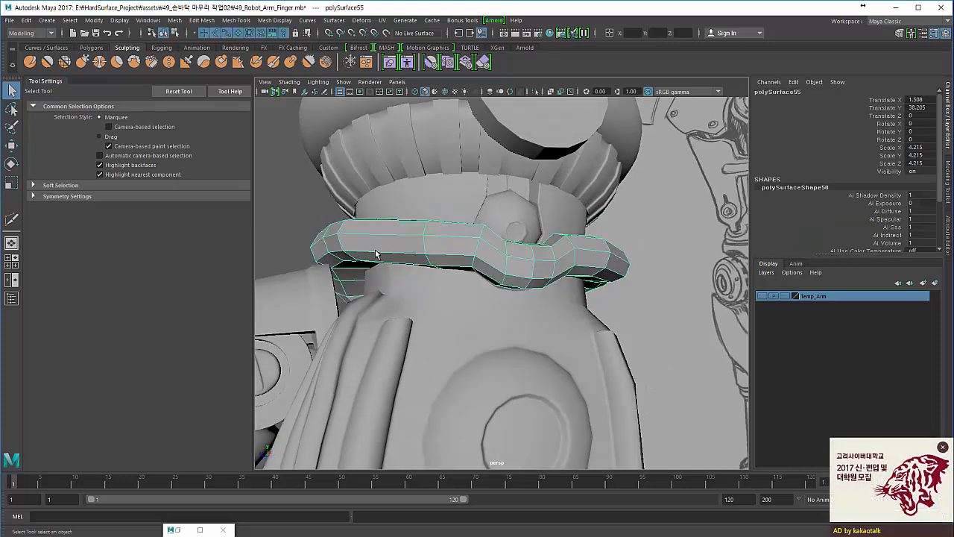
{"action": "left_click", "coordinate": [943, 447]}
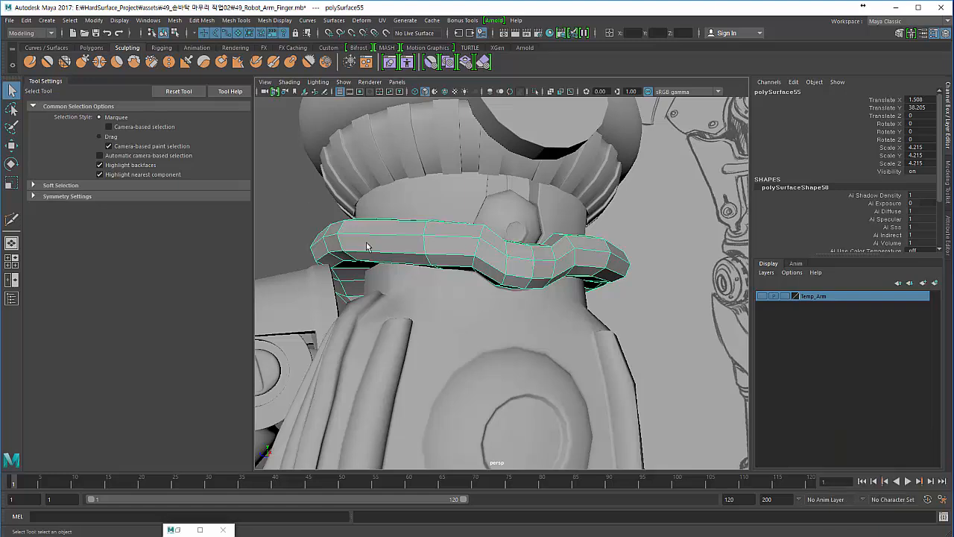
{"action": "right_click_drag", "start_coordinate": [375, 236], "coordinate": [383, 243]}
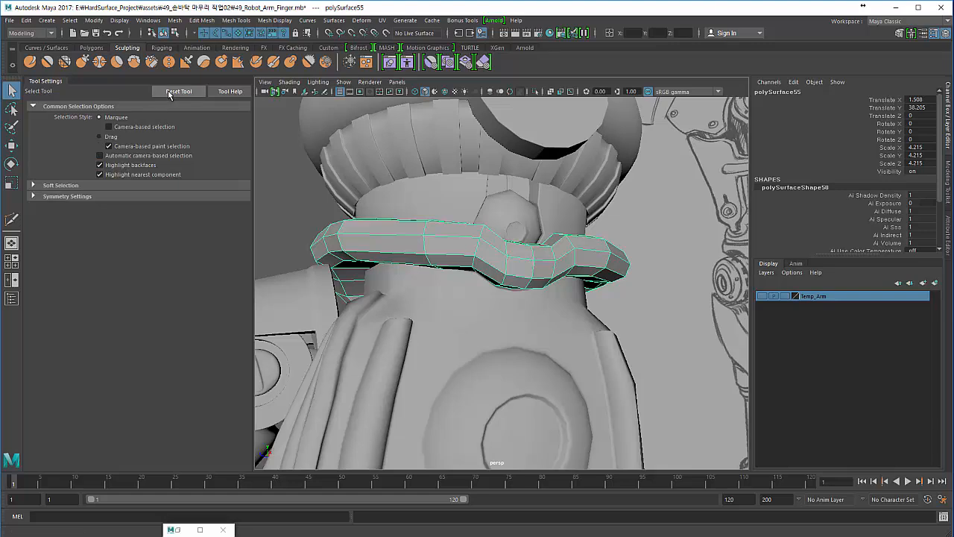
{"action": "right_click_drag", "start_coordinate": [395, 245], "coordinate": [396, 263]}
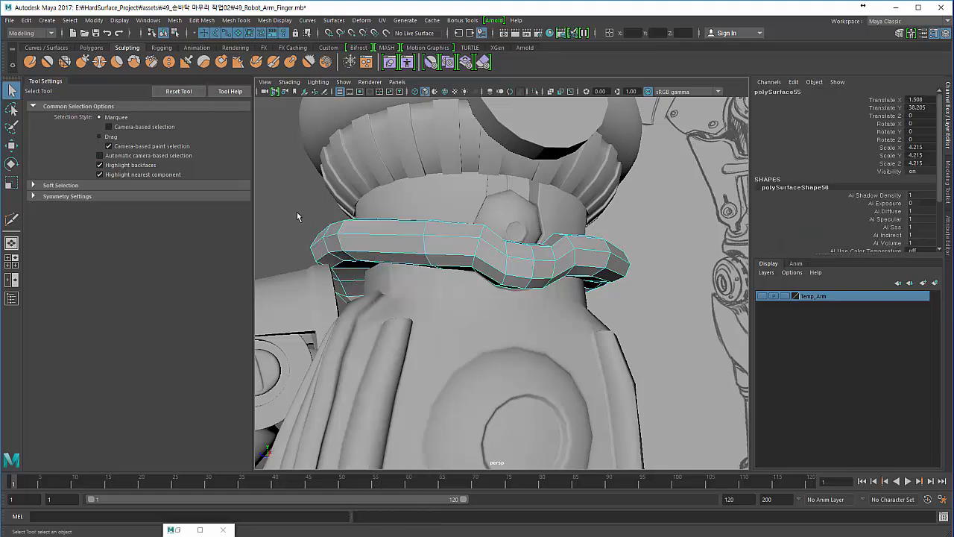
{"action": "left_click", "coordinate": [311, 221]}
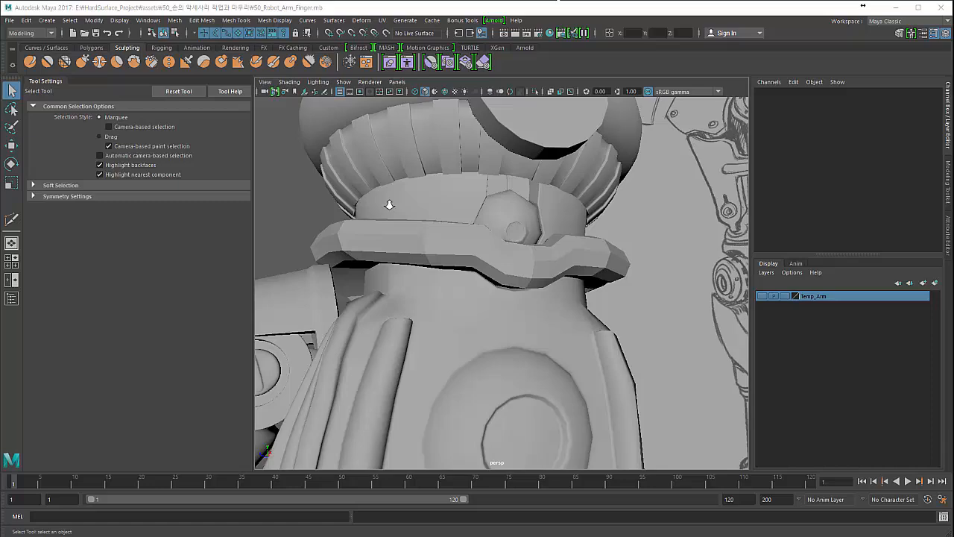
- Duplicate the two adjoining underside faces of the wrist ring on the thumb side
{"action": "right_click_drag", "start_coordinate": [390, 205], "coordinate": [403, 263], "text": "alt"}
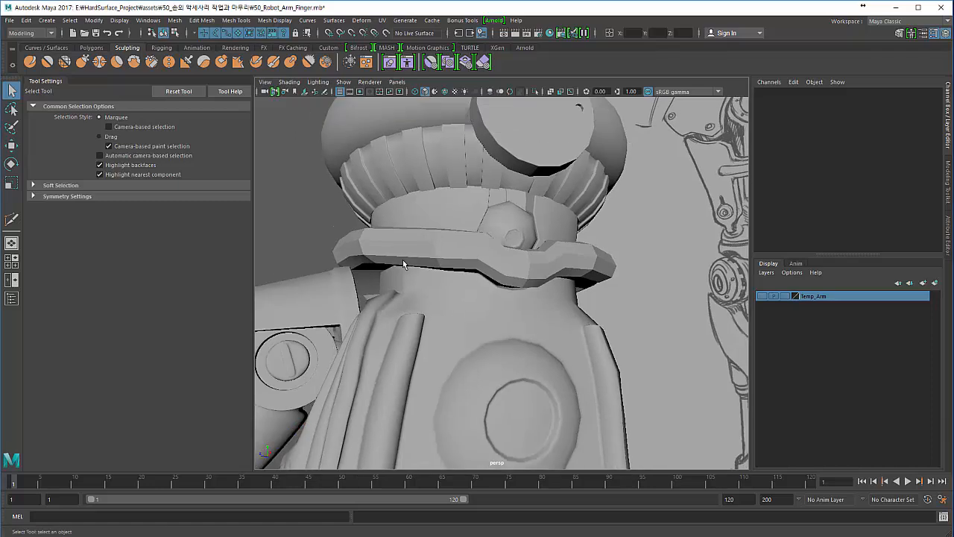
{"action": "left_click", "coordinate": [404, 264]}
{"action": "left_click_drag", "start_coordinate": [340, 259], "coordinate": [388, 237], "text": "alt"}
{"action": "right_click_drag", "start_coordinate": [388, 235], "coordinate": [388, 263]}
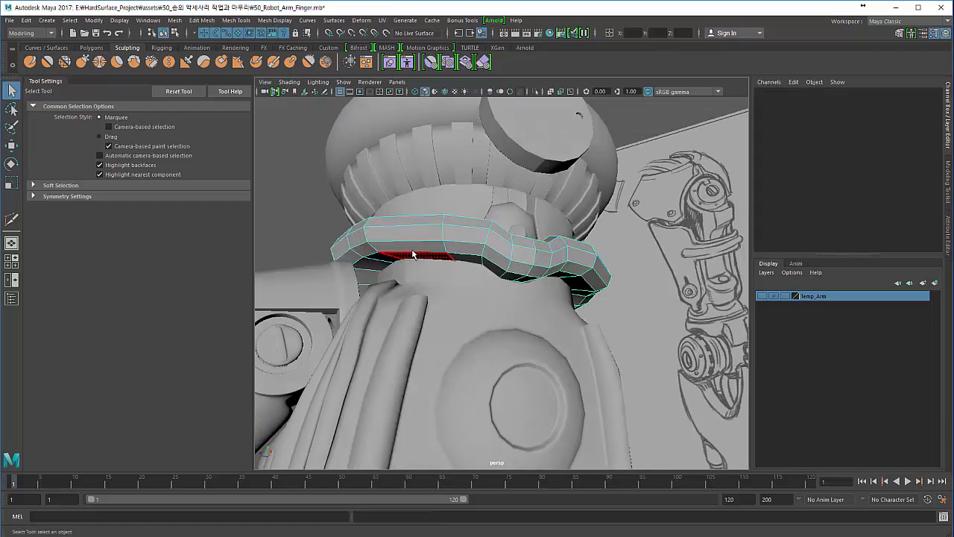
{"action": "left_click", "coordinate": [418, 248]}
{"action": "left_click_drag", "start_coordinate": [451, 267], "coordinate": [419, 263], "text": "alt"}
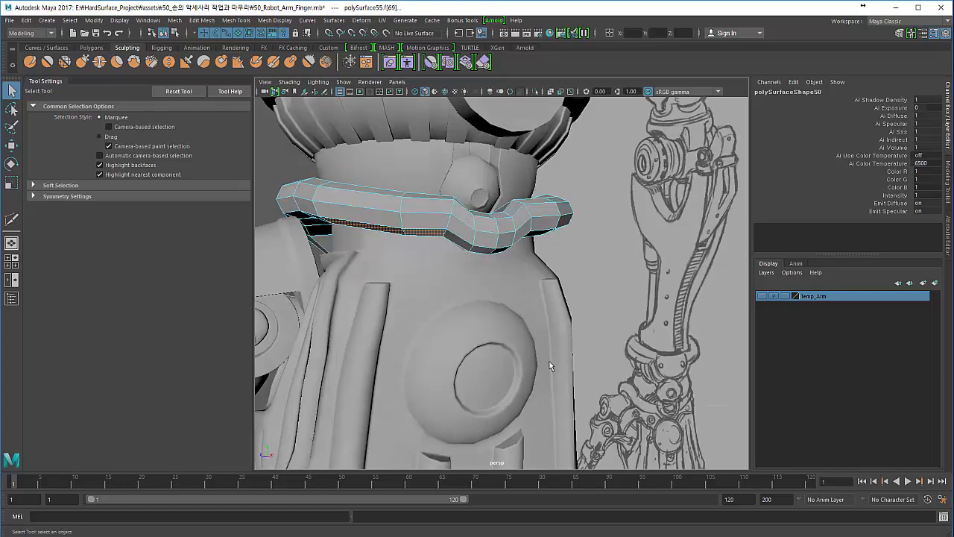
{"action": "left_click_drag", "start_coordinate": [550, 365], "coordinate": [394, 208], "text": "alt"}
{"action": "right_click", "coordinate": [393, 208], "text": "shift"}
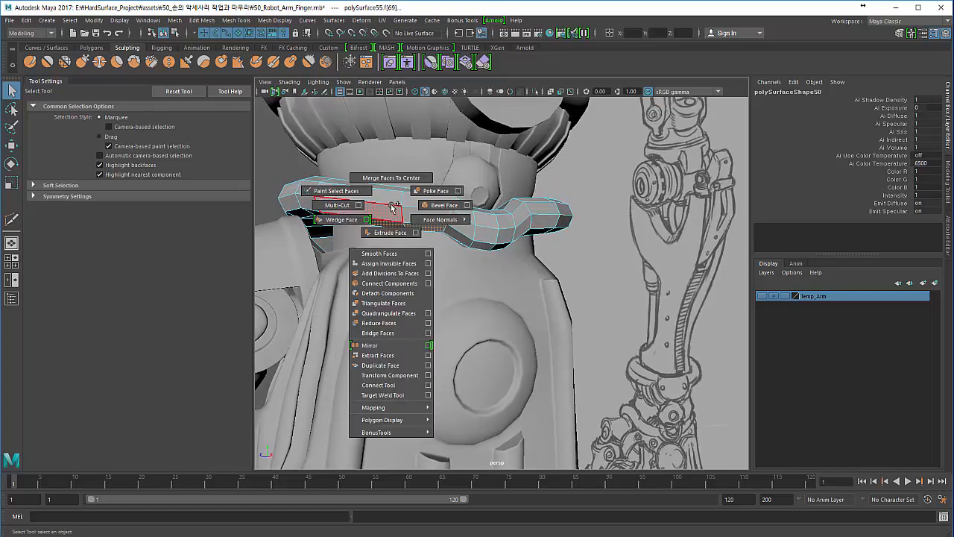
{"action": "left_click", "coordinate": [384, 365]}
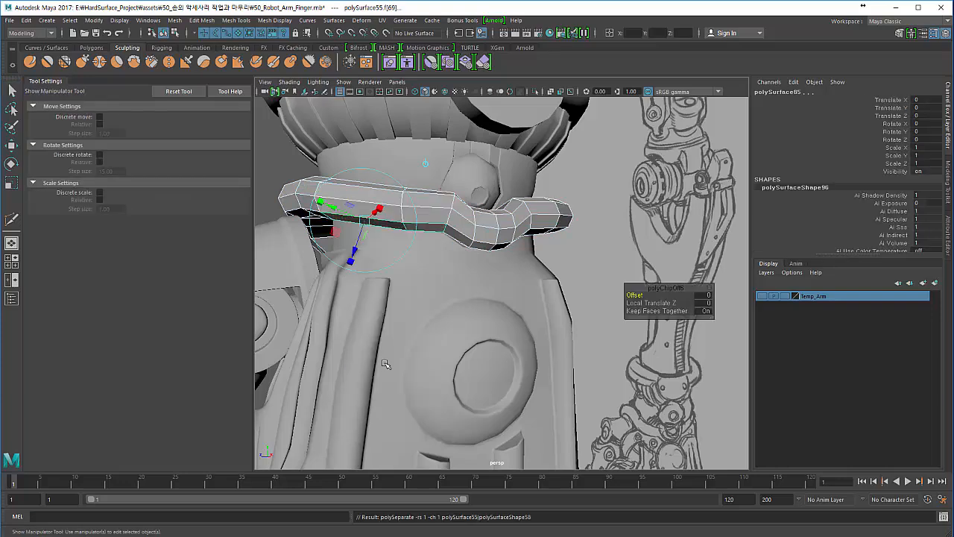
{"action": "left_click", "coordinate": [283, 166]}
{"action": "double_click", "coordinate": [345, 212]}
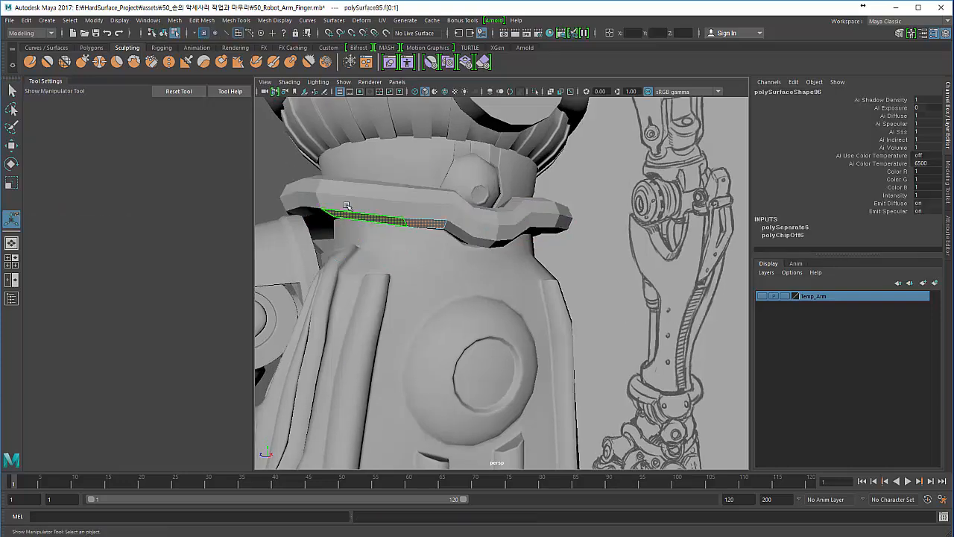
{"action": "key", "text": "F8"}
{"action": "key", "text": "q"}
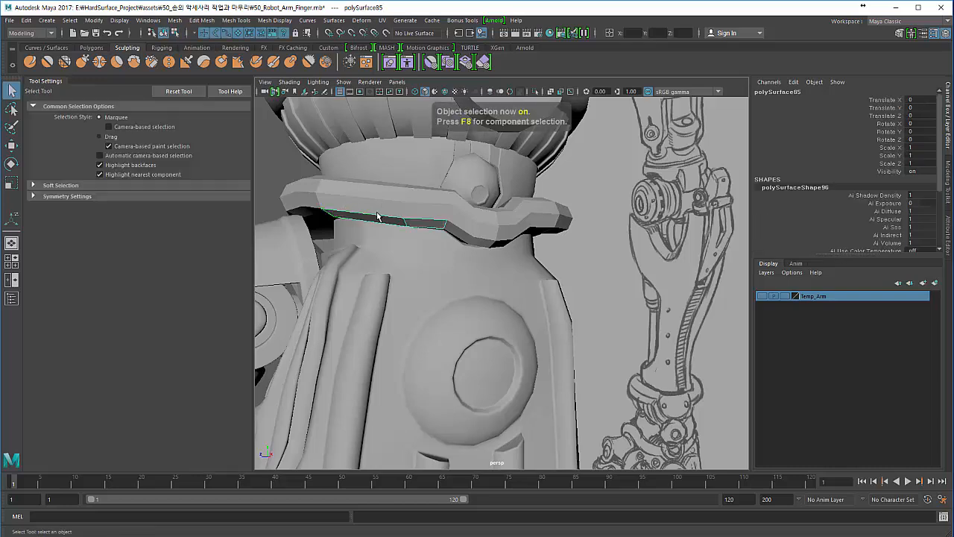
{"action": "right_click_drag", "start_coordinate": [372, 191], "coordinate": [372, 215], "text": "shift"}
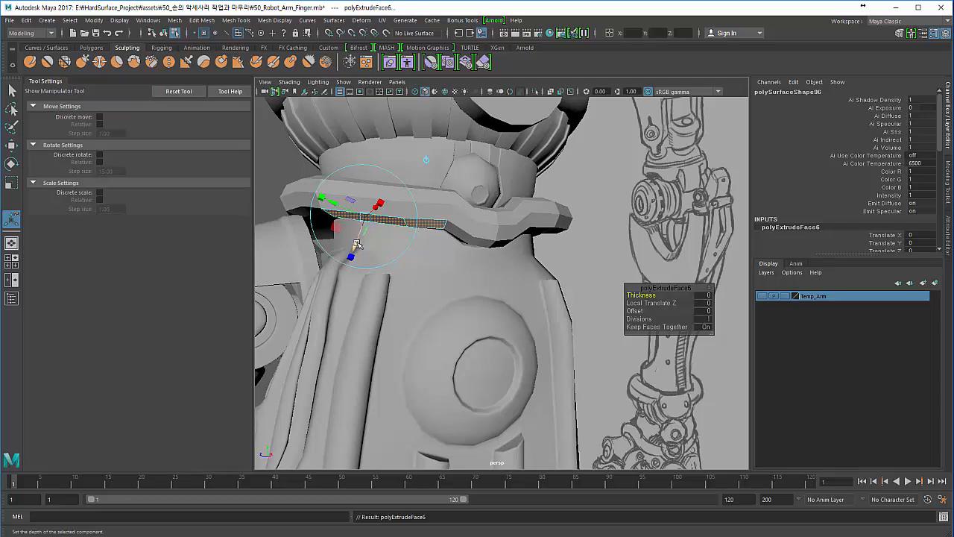
{"action": "key", "text": "ctrl+z"}
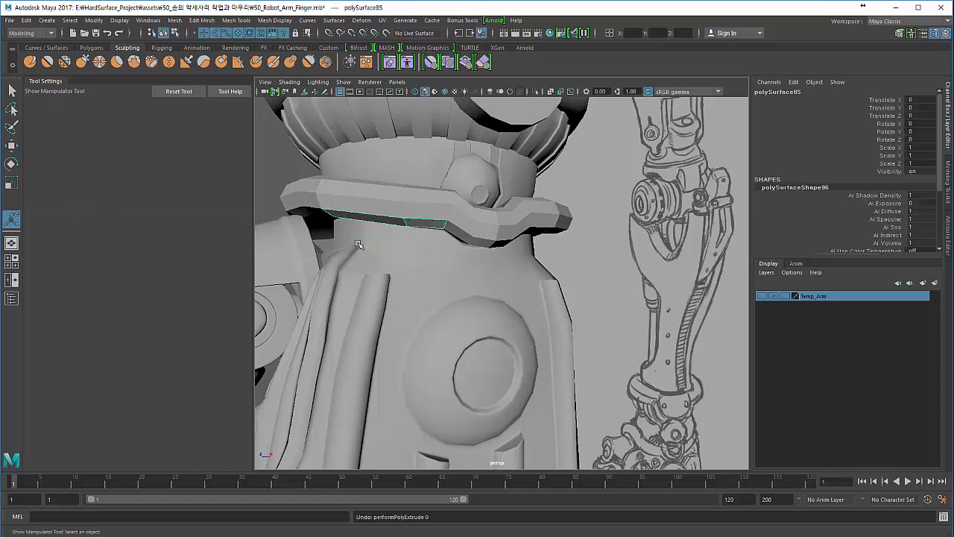
{"action": "right_click_drag", "start_coordinate": [373, 214], "coordinate": [372, 219], "text": "shift"}
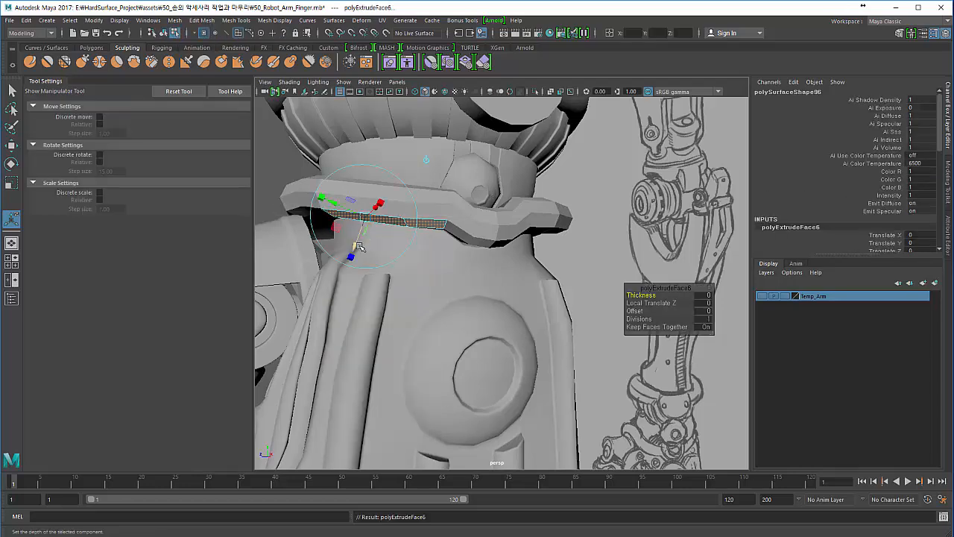
{"action": "key", "text": "3"}
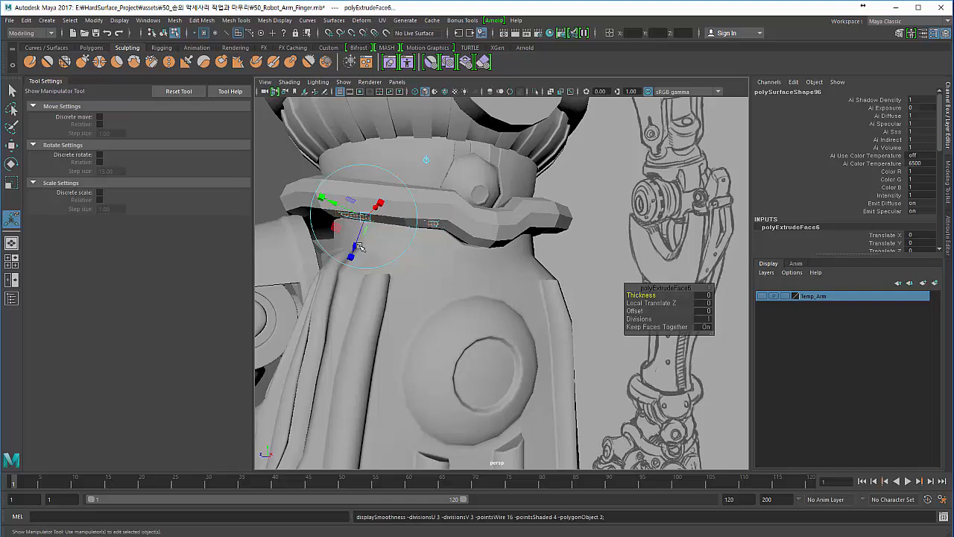
{"action": "key", "text": "1"}
{"action": "key", "text": "ctrl+z"}
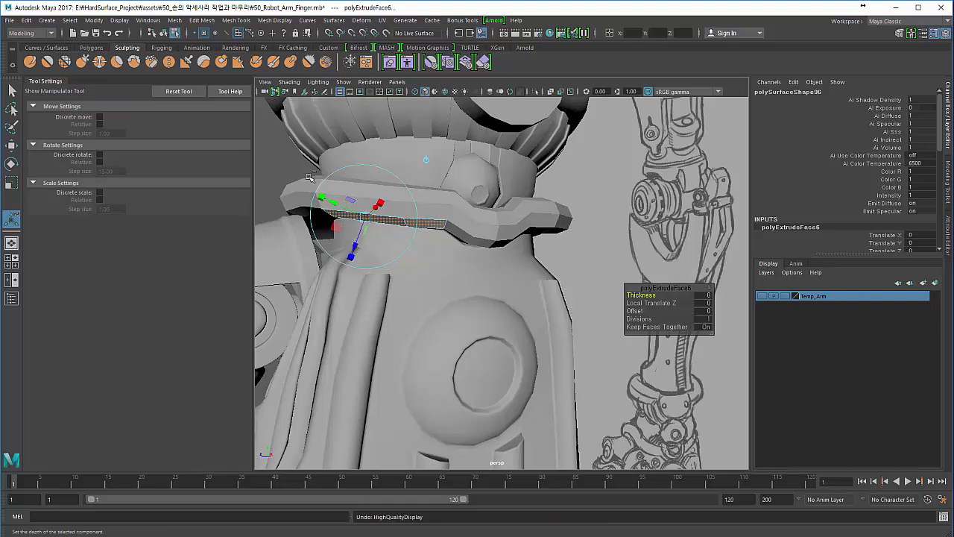
{"action": "key", "text": "ctrl+z"}
{"action": "key", "text": "ctrl+z"}
{"action": "key", "text": "ctrl+z"}
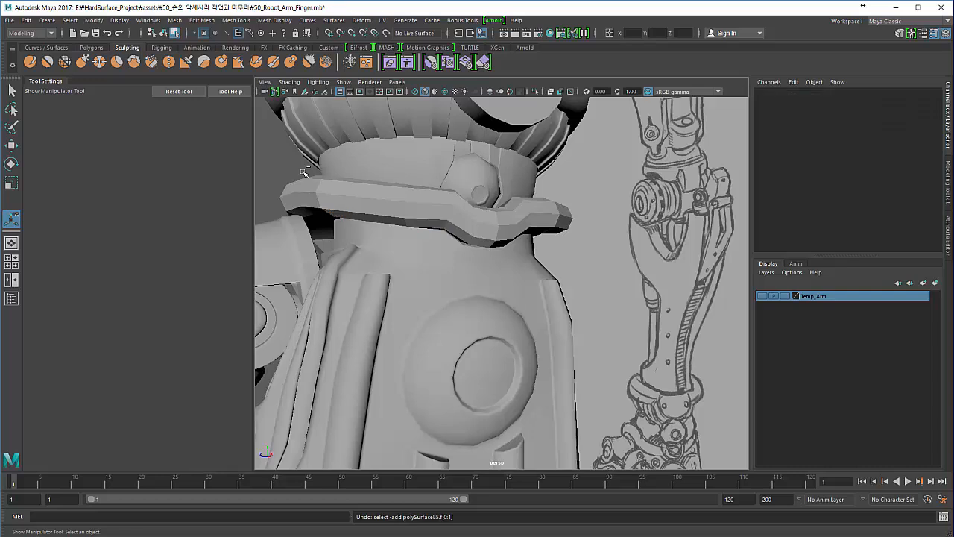
{"action": "key", "text": "ctrl+z"}
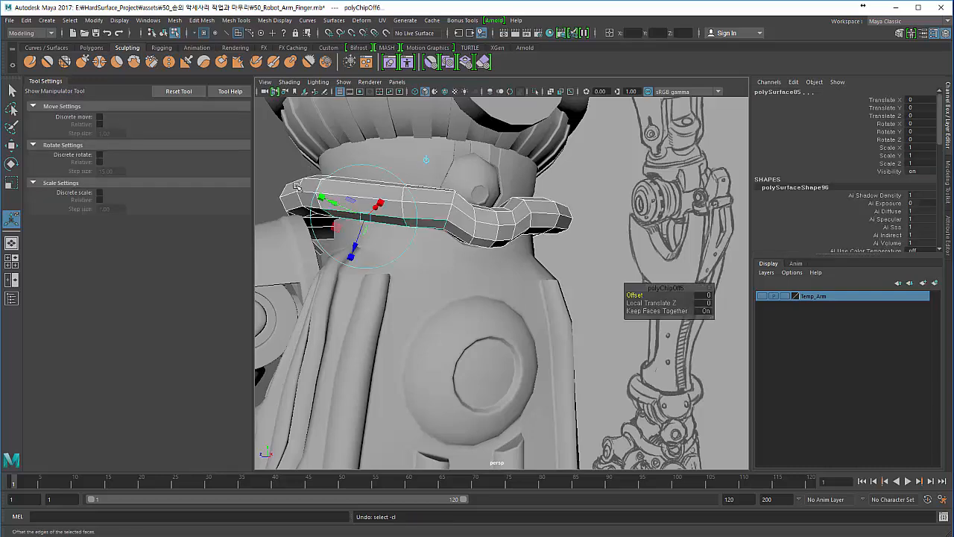
- Select the duplicated two-face strip as an object and extrude it down from the ring with a Local Translate Z of 1.745
{"action": "right_click_drag", "start_coordinate": [297, 187], "coordinate": [299, 217]}
{"action": "left_click", "coordinate": [281, 159]}
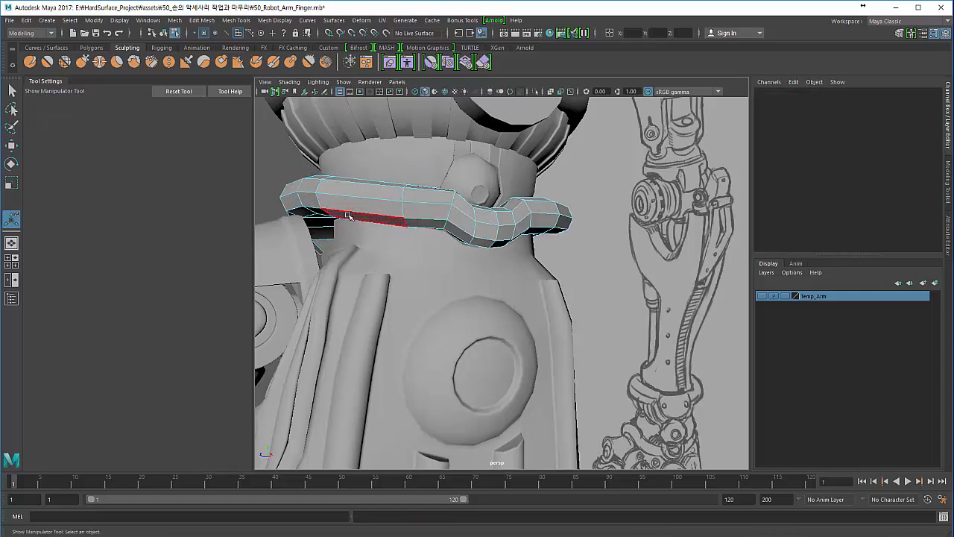
{"action": "key", "text": "q"}
{"action": "key", "text": "F8"}
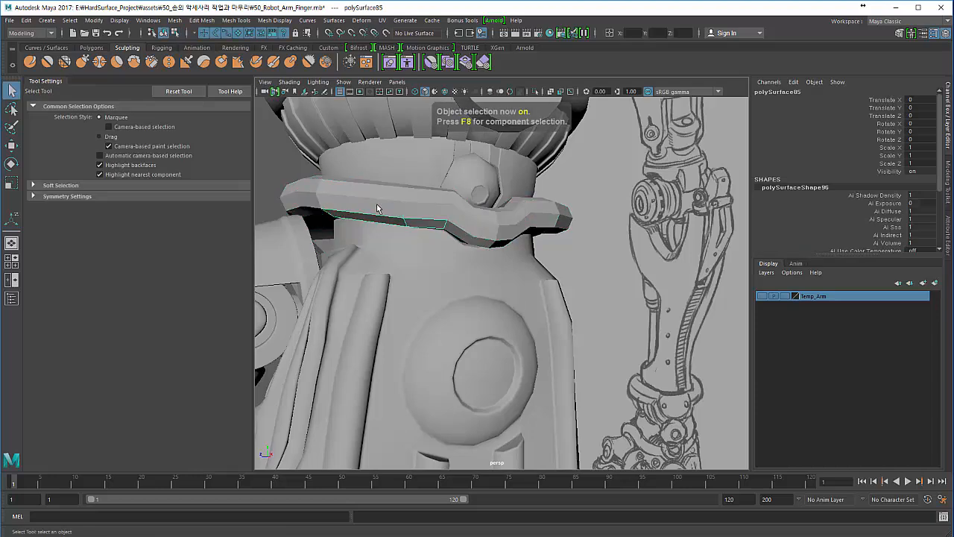
{"action": "right_click_drag", "start_coordinate": [377, 209], "coordinate": [353, 258], "text": "shift"}
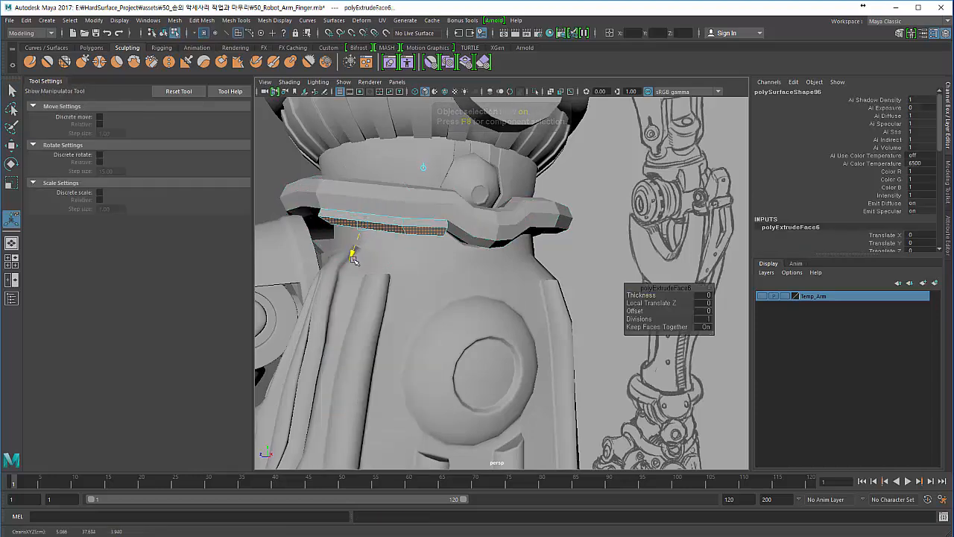
{"action": "left_click_drag", "start_coordinate": [354, 258], "coordinate": [296, 250]}
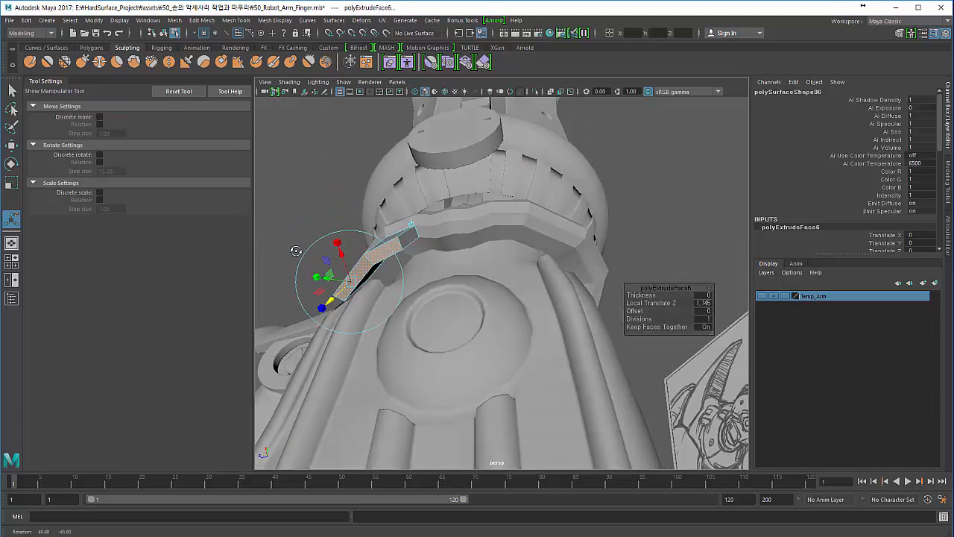
- Move the lower vertices at the plate's palm-side end toward the thumb so that end tapers inward
{"action": "left_click_drag", "start_coordinate": [355, 266], "coordinate": [420, 302], "text": "alt"}
{"action": "left_click", "coordinate": [318, 186]}
{"action": "right_click_drag", "start_coordinate": [435, 281], "coordinate": [410, 276]}
{"action": "left_click_drag", "start_coordinate": [417, 332], "coordinate": [418, 333]}
{"action": "mouse_move", "coordinate": [417, 333]}
{"action": "left_mouse_down", "text": "alt"}
{"action": "mouse_move", "coordinate": [390, 329]}
{"action": "mouse_move", "coordinate": [417, 323]}
{"action": "mouse_move", "coordinate": [394, 324]}
{"action": "left_mouse_up", "text": "alt"}
{"action": "key", "text": "w"}
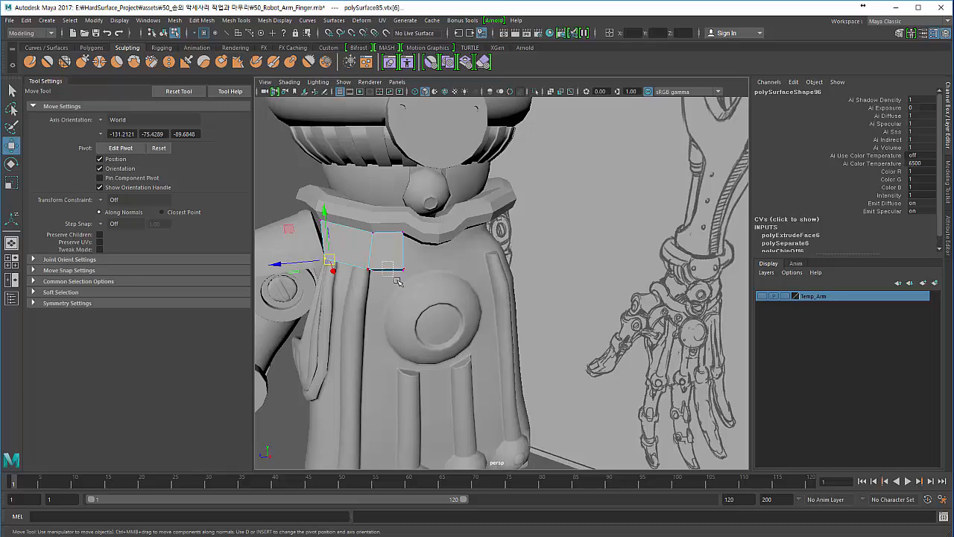
{"action": "left_click_drag", "start_coordinate": [415, 280], "coordinate": [399, 264]}
{"action": "right_click_drag", "start_coordinate": [399, 264], "coordinate": [415, 265], "text": "alt"}
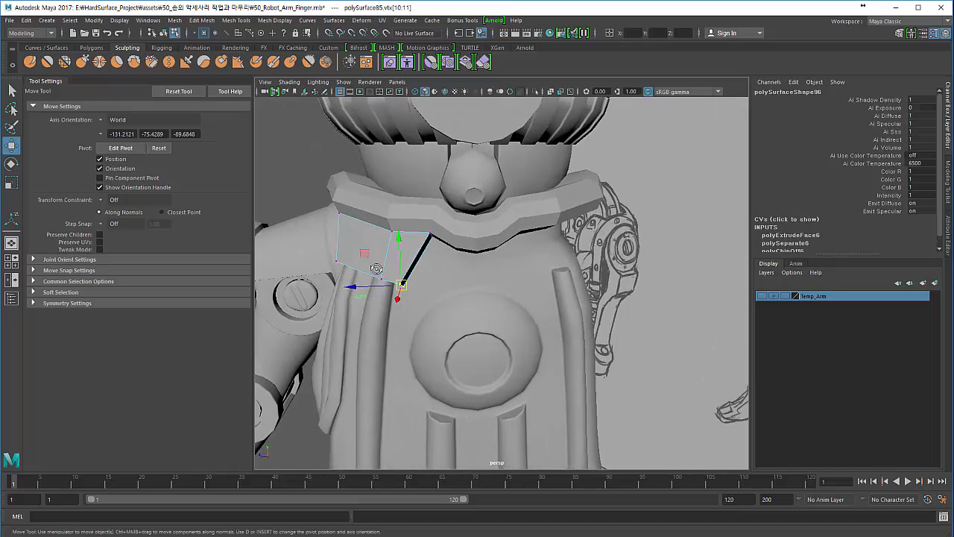
- Extrude the plate's slanted palm-side end face toward the middle of the wrist, then rotate and move it into place
{"action": "left_click_drag", "start_coordinate": [415, 266], "coordinate": [383, 226], "text": "alt"}
{"action": "right_click_drag", "start_coordinate": [383, 222], "coordinate": [401, 244]}
{"action": "left_click", "coordinate": [400, 233]}
{"action": "left_click_drag", "start_coordinate": [401, 244], "coordinate": [459, 316], "text": "alt"}
{"action": "key", "text": "e"}
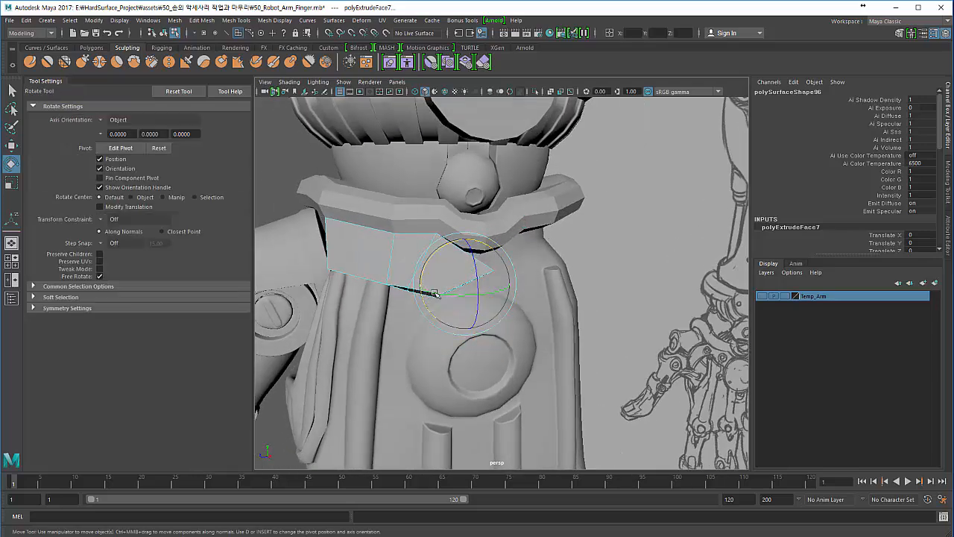
{"action": "key", "text": "w"}
{"action": "left_click_drag", "start_coordinate": [421, 281], "coordinate": [478, 261], "text": "alt"}
{"action": "key", "text": "e"}
{"action": "key", "text": "w"}
- Extrude the plate's thumb-side end face outward with a Local Translate Z of 2.778
{"action": "left_click", "coordinate": [468, 211]}
{"action": "mouse_move", "coordinate": [468, 211]}
{"action": "left_mouse_down", "text": "alt"}
{"action": "mouse_move", "coordinate": [496, 175]}
{"action": "mouse_move", "coordinate": [515, 190]}
{"action": "mouse_move", "coordinate": [518, 202]}
{"action": "mouse_move", "coordinate": [478, 179]}
{"action": "mouse_move", "coordinate": [454, 179]}
{"action": "mouse_move", "coordinate": [428, 198]}
{"action": "mouse_move", "coordinate": [411, 191]}
{"action": "mouse_move", "coordinate": [418, 200]}
{"action": "mouse_move", "coordinate": [407, 223]}
{"action": "mouse_move", "coordinate": [377, 203]}
{"action": "left_mouse_up", "text": "alt"}
{"action": "left_click", "coordinate": [312, 200]}
{"action": "left_click_drag", "start_coordinate": [317, 201], "coordinate": [473, 227], "text": "alt"}
{"action": "right_click", "coordinate": [479, 225]}
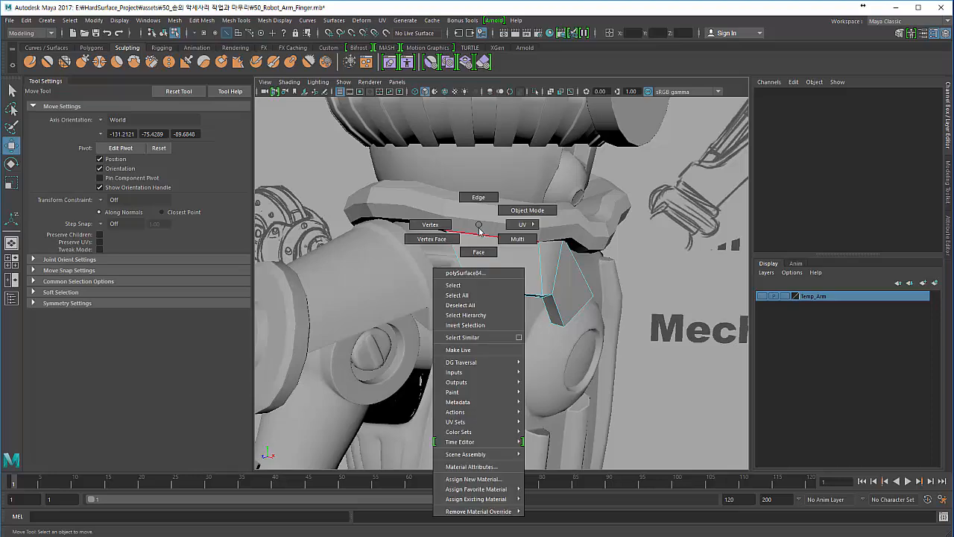
{"action": "right_click_drag", "start_coordinate": [479, 224], "coordinate": [479, 252]}
{"action": "left_click_drag", "start_coordinate": [479, 252], "coordinate": [536, 238], "text": "alt"}
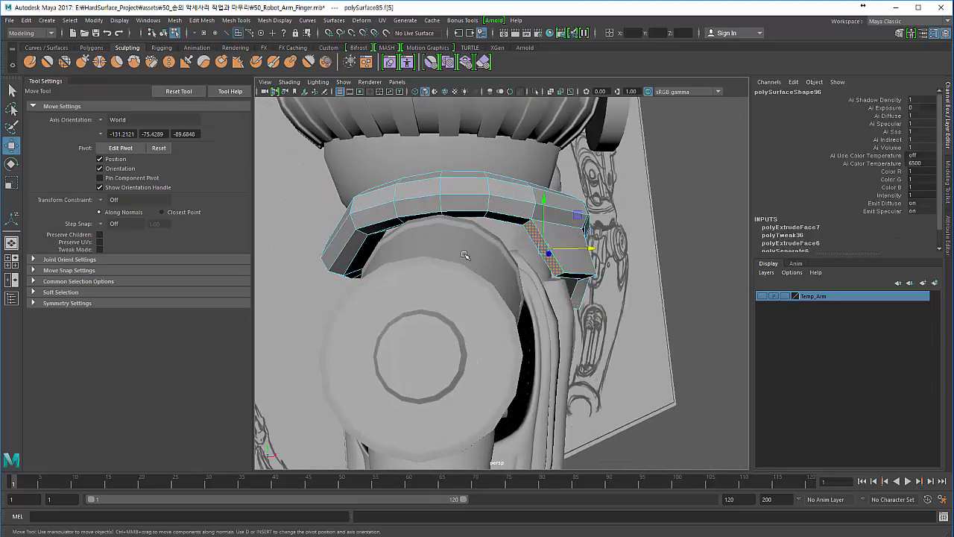
{"action": "left_click_drag", "start_coordinate": [465, 256], "coordinate": [450, 258], "text": "alt"}
{"action": "key", "text": "3"}
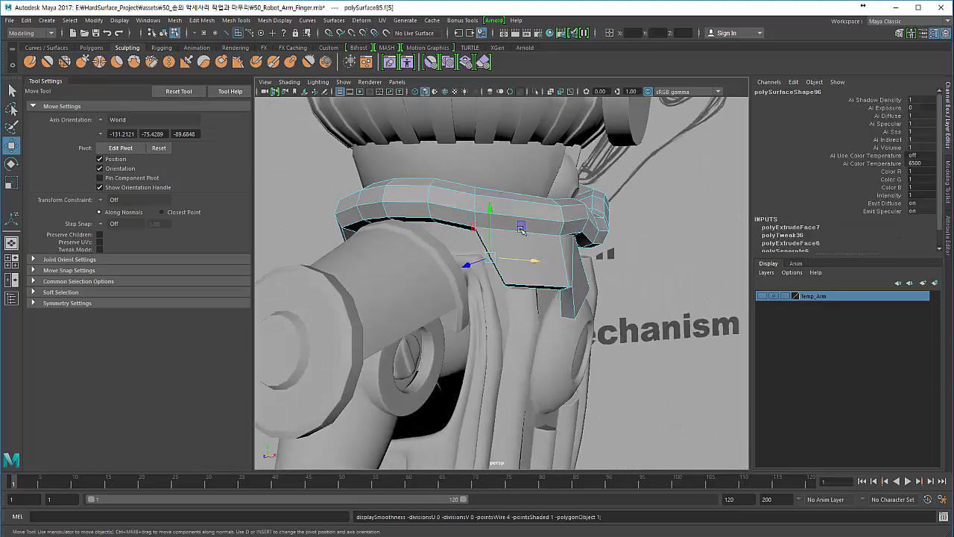
{"action": "right_click_drag", "start_coordinate": [516, 205], "coordinate": [516, 232], "text": "shift"}
{"action": "left_click_drag", "start_coordinate": [484, 262], "coordinate": [442, 256], "text": "alt"}
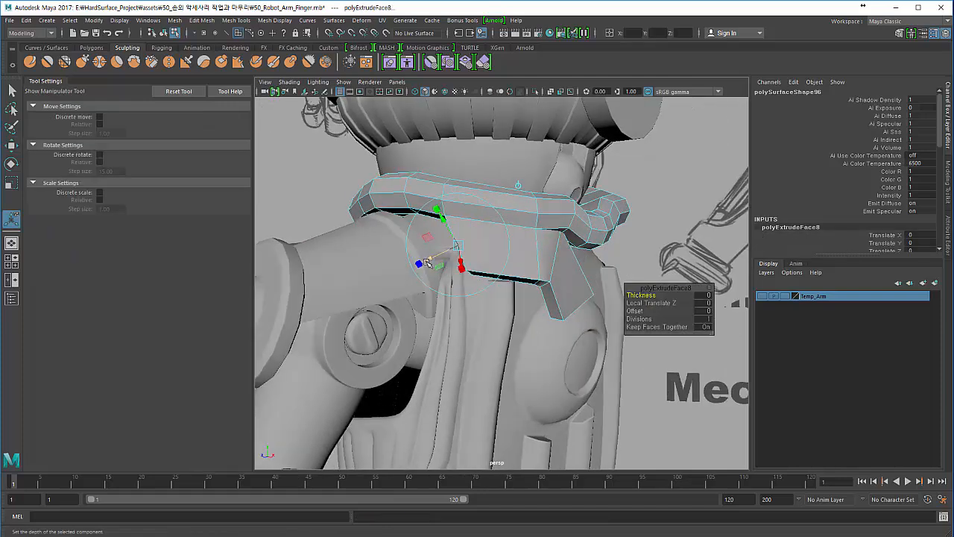
{"action": "left_click_drag", "start_coordinate": [359, 297], "coordinate": [358, 297]}
{"action": "left_click_drag", "start_coordinate": [359, 296], "coordinate": [370, 193], "text": "alt"}
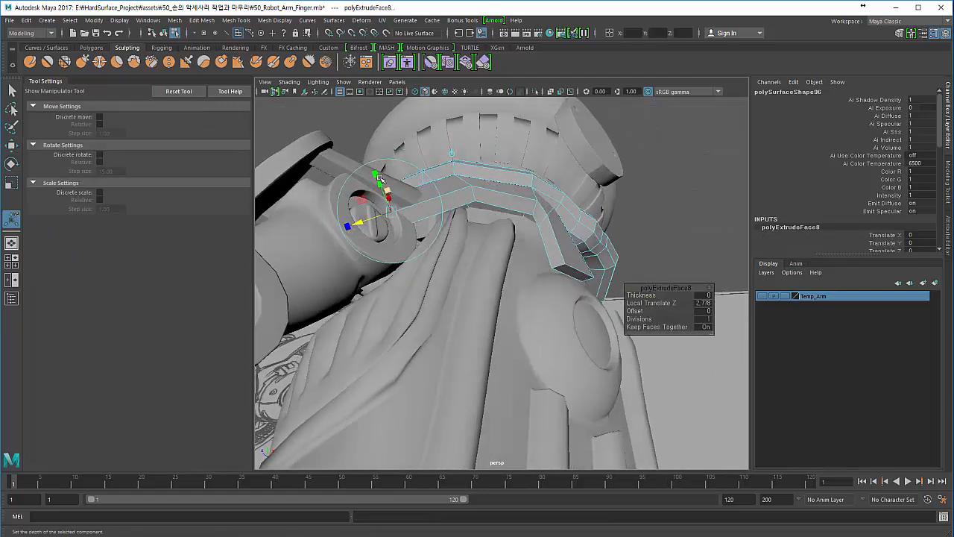
- Reposition and rotate the extruded thumb-side end face of the plate so it angles toward the thumb joint
{"action": "left_click_drag", "start_coordinate": [377, 161], "coordinate": [394, 298], "text": "alt"}
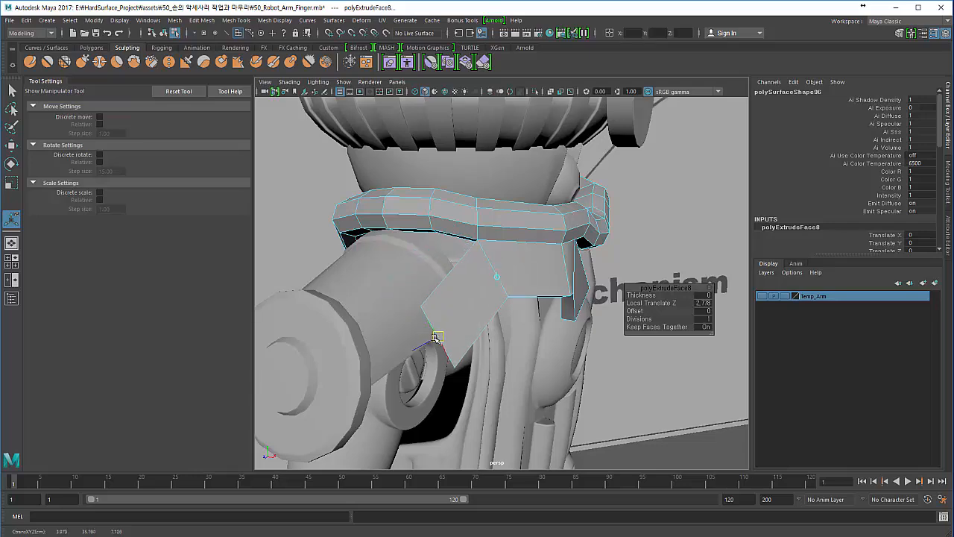
{"action": "left_click_drag", "start_coordinate": [435, 338], "coordinate": [435, 339]}
{"action": "left_click_drag", "start_coordinate": [435, 340], "coordinate": [403, 267], "text": "alt"}
{"action": "key", "text": "e"}
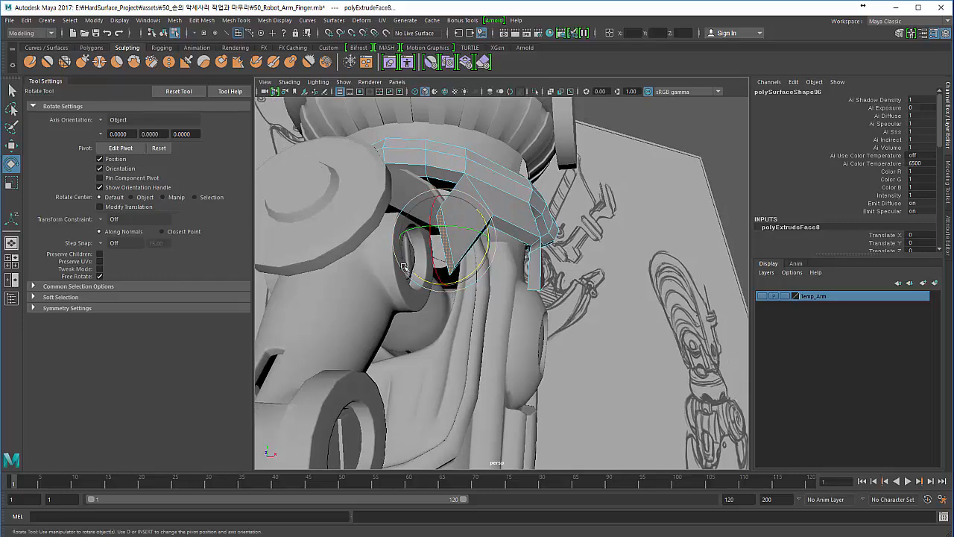
{"action": "left_click_drag", "start_coordinate": [427, 214], "coordinate": [366, 217]}
{"action": "left_click", "coordinate": [296, 163]}
{"action": "left_click_drag", "start_coordinate": [354, 164], "coordinate": [392, 179], "text": "alt"}
- Select the end face of the plate's thumb-side arm, then move and rotate it to follow the thumb base
{"action": "right_click_drag", "start_coordinate": [381, 240], "coordinate": [369, 259]}
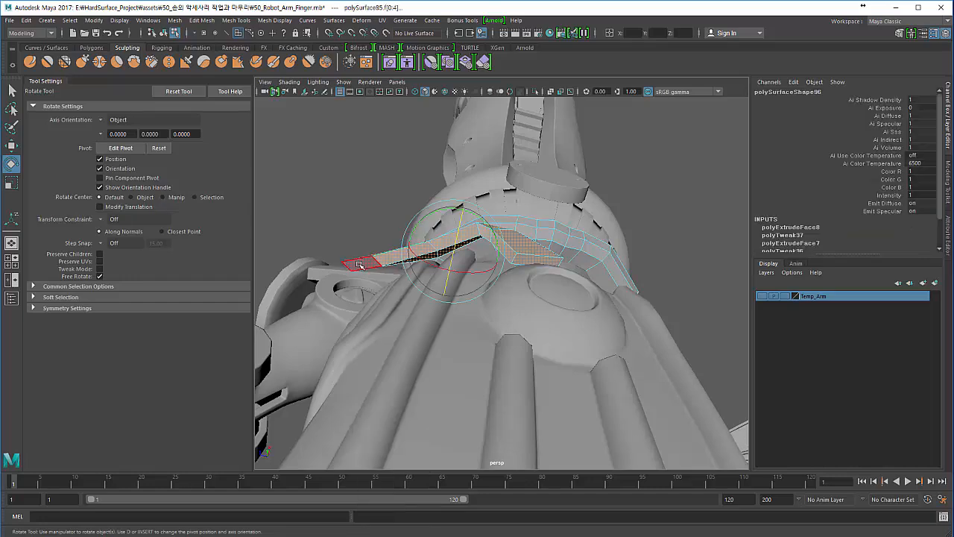
{"action": "left_click", "coordinate": [361, 262]}
{"action": "key", "text": "w"}
{"action": "left_click_drag", "start_coordinate": [338, 262], "coordinate": [339, 259], "text": "alt"}
{"action": "left_click_drag", "start_coordinate": [362, 265], "coordinate": [328, 270]}
{"action": "key", "text": "e"}
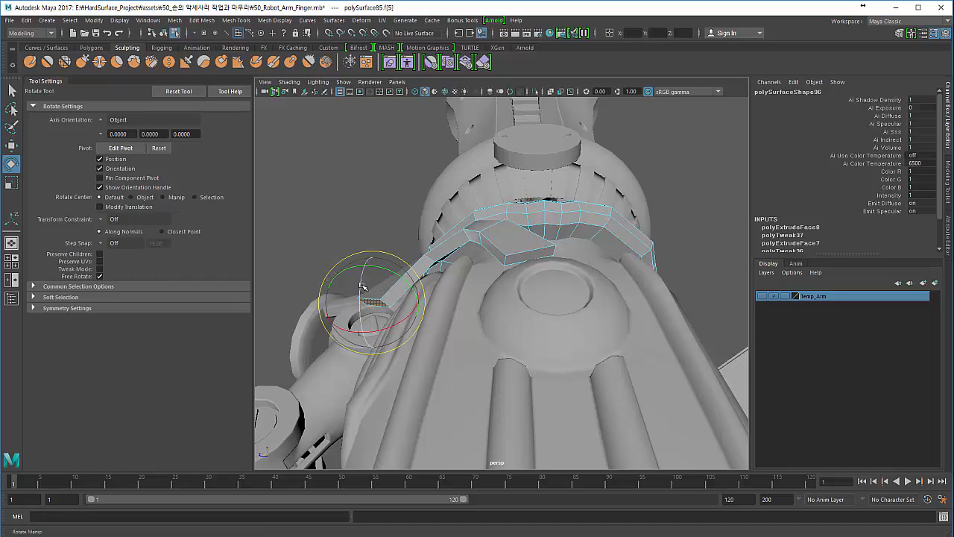
{"action": "left_click", "coordinate": [397, 144]}
{"action": "left_click_drag", "start_coordinate": [435, 240], "coordinate": [507, 279], "text": "alt"}
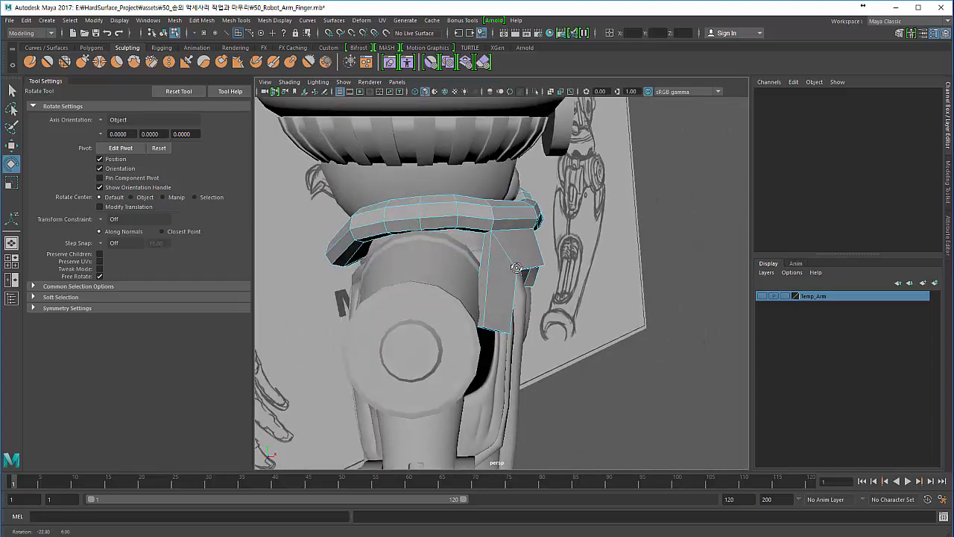
- Move the corner vertices at the end of the thumb-side arm to reshape it over the thumb joint
{"action": "right_click_drag", "start_coordinate": [507, 280], "coordinate": [550, 301], "text": "alt"}
{"action": "right_click_drag", "start_coordinate": [508, 290], "coordinate": [502, 271]}
{"action": "left_click_drag", "start_coordinate": [451, 310], "coordinate": [401, 321], "text": "alt"}
{"action": "right_click_drag", "start_coordinate": [399, 321], "coordinate": [331, 264]}
{"action": "left_click_drag", "start_coordinate": [331, 289], "coordinate": [440, 373]}
{"action": "key", "text": "w"}
{"action": "left_click_drag", "start_coordinate": [475, 392], "coordinate": [327, 336]}
{"action": "left_click_drag", "start_coordinate": [396, 353], "coordinate": [485, 330], "text": "alt"}
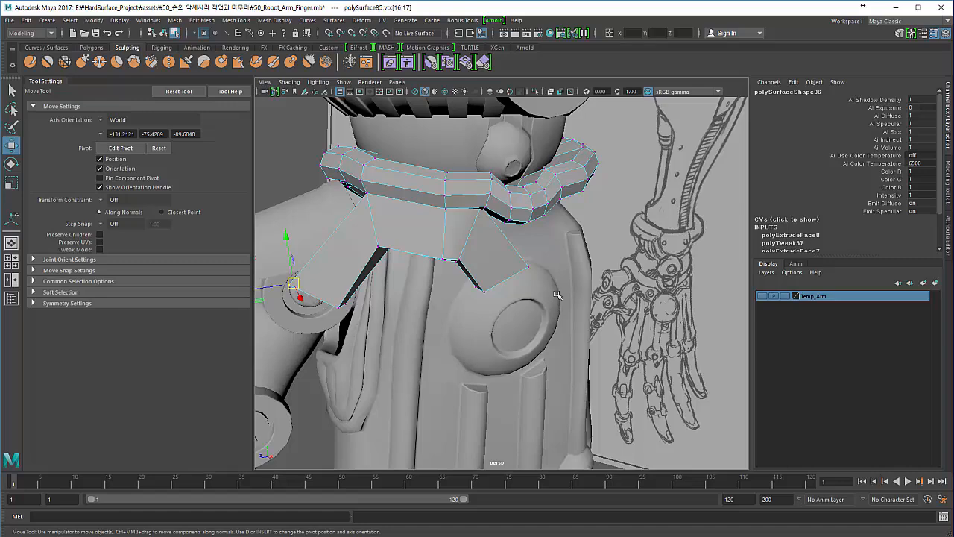
- Insert Multi-Cut edge loops lengthwise through the plate and across its thumb-side arm, middle section and palm-side arm
{"action": "mouse_move", "coordinate": [359, 246]}
{"action": "left_mouse_down", "text": "alt"}
{"action": "mouse_move", "coordinate": [380, 219]}
{"action": "mouse_move", "coordinate": [353, 234]}
{"action": "left_mouse_up", "text": "alt"}
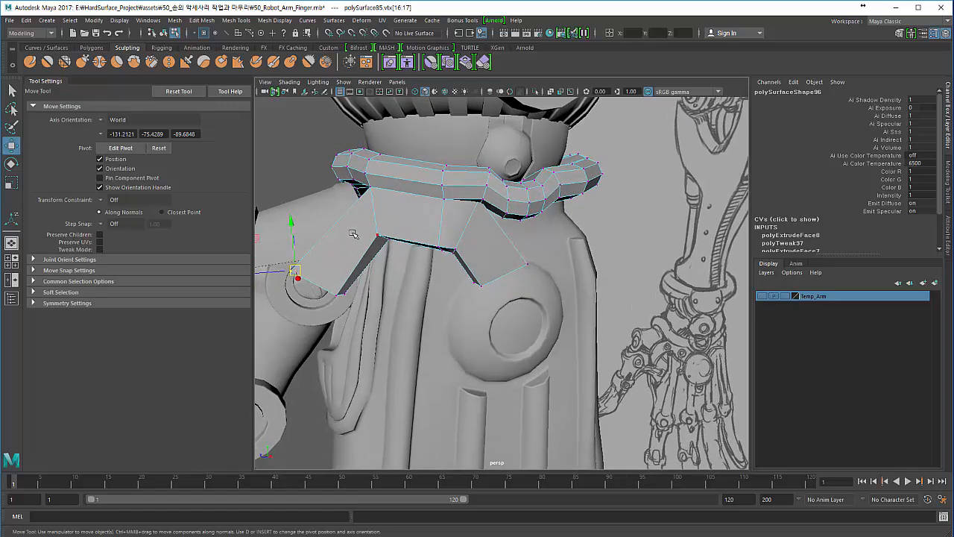
{"action": "mouse_move", "coordinate": [356, 234]}
{"action": "right_mouse_down"}
{"action": "mouse_move", "coordinate": [317, 240]}
{"action": "mouse_move", "coordinate": [314, 230]}
{"action": "right_mouse_up"}
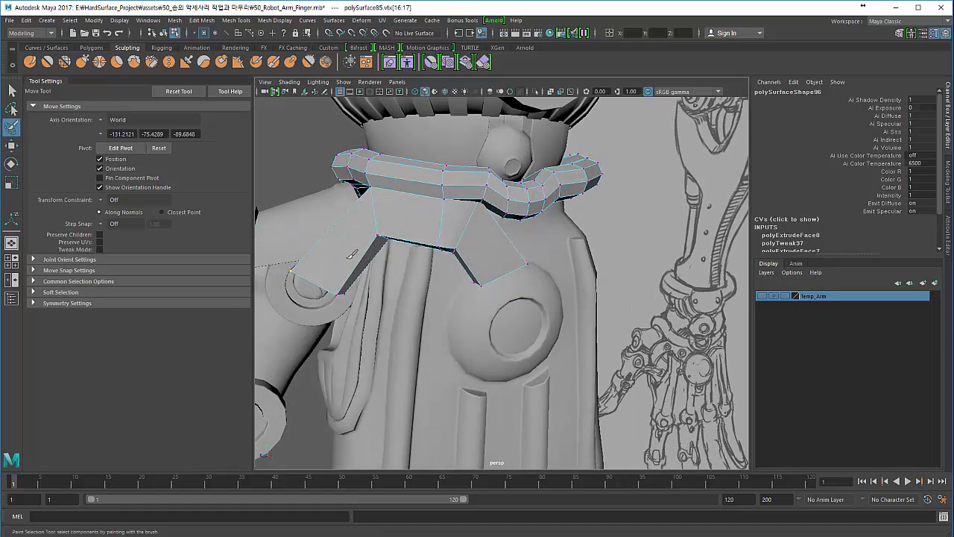
{"action": "left_click", "coordinate": [11, 91]}
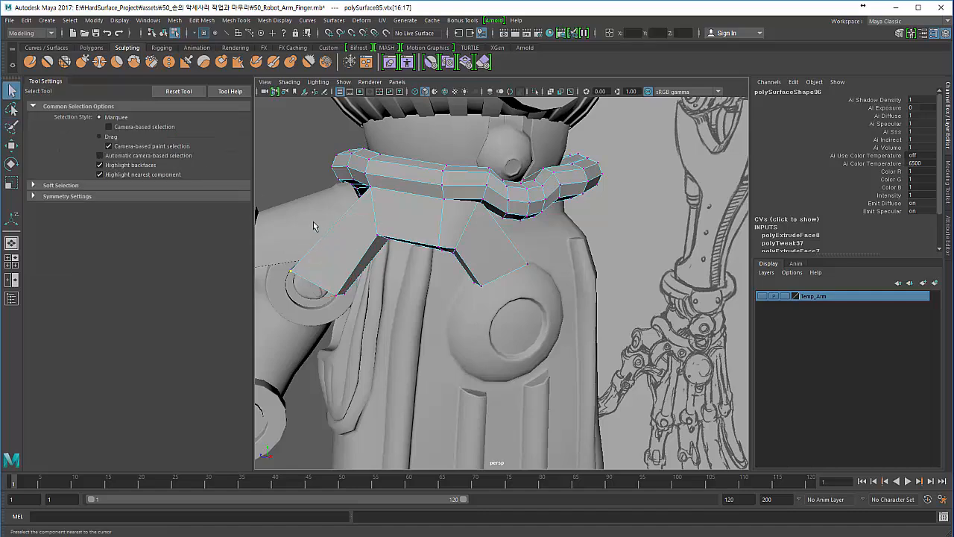
{"action": "key", "text": "F8"}
{"action": "right_click_drag", "start_coordinate": [358, 236], "coordinate": [330, 270], "text": "shift"}
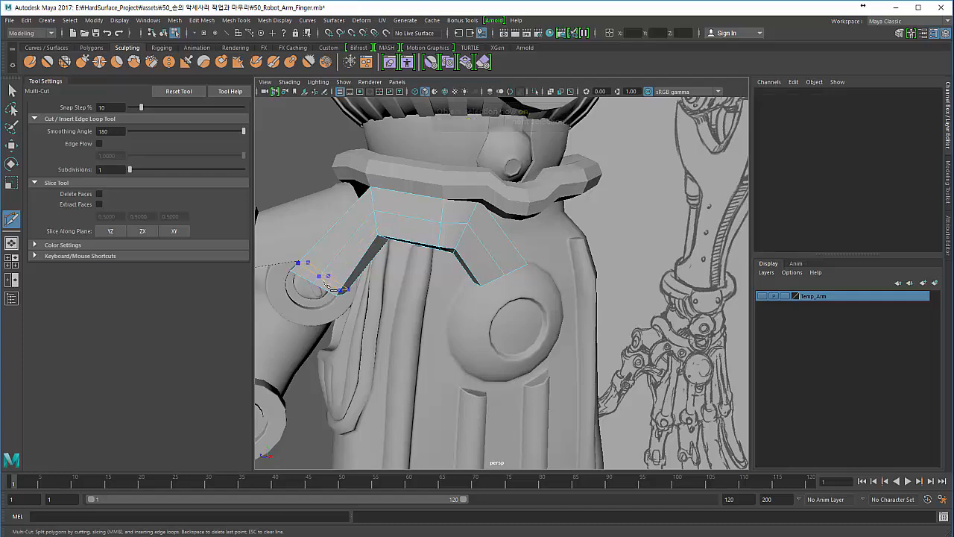
{"action": "left_click_drag", "start_coordinate": [320, 278], "coordinate": [358, 223], "text": "alt"}
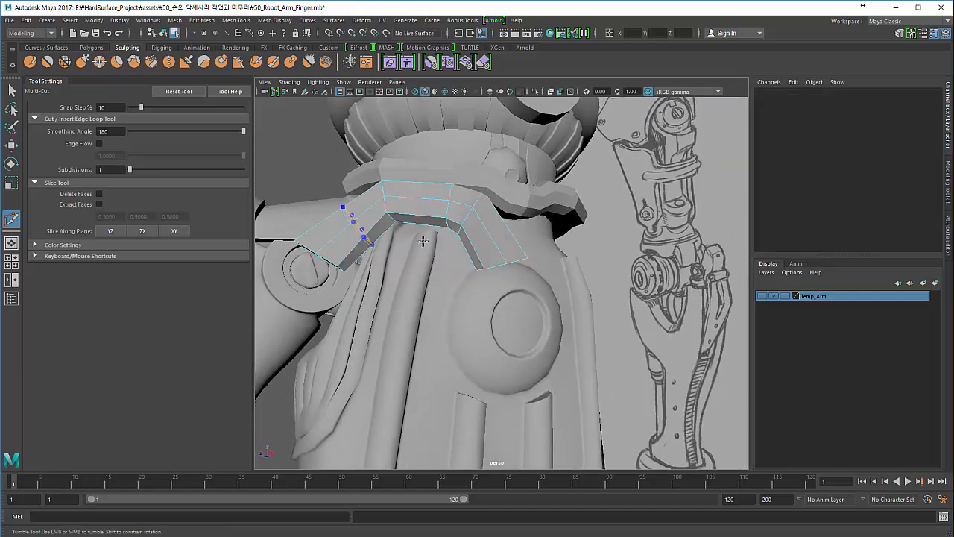
{"action": "left_click", "coordinate": [418, 211], "text": "ctrl"}
{"action": "left_click_drag", "start_coordinate": [470, 278], "coordinate": [471, 293], "text": "alt"}
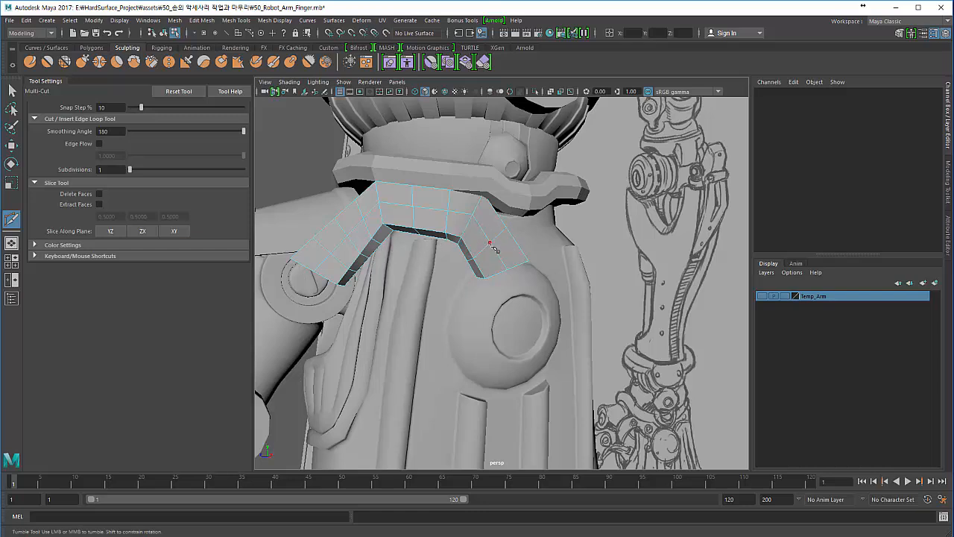
{"action": "left_click_drag", "start_coordinate": [480, 251], "coordinate": [492, 252], "text": "alt"}
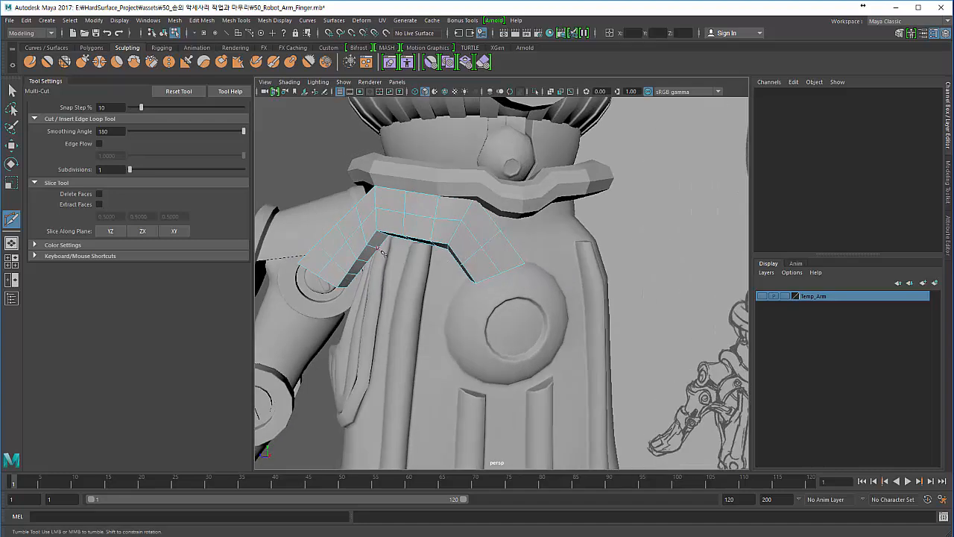
{"action": "left_click_drag", "start_coordinate": [407, 265], "coordinate": [414, 267], "text": "alt"}
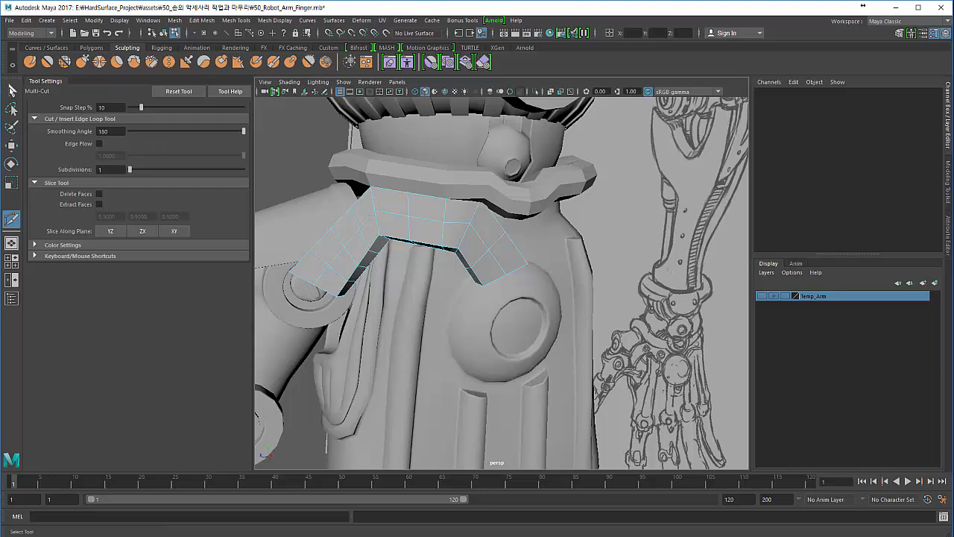
- Chamfer the center vertices at the plate's thumb-side bend and on its palm-side arm with a width of 0.25
{"action": "left_click", "coordinate": [11, 90]}
{"action": "left_click_drag", "start_coordinate": [326, 209], "coordinate": [350, 217], "text": "alt"}
{"action": "middle_click_drag", "start_coordinate": [350, 217], "coordinate": [414, 243], "text": "alt"}
{"action": "scroll", "coordinate": [419, 235], "scroll_direction": "up", "scroll_amount": 4}
{"action": "mouse_move", "coordinate": [424, 220]}
{"action": "right_mouse_down", "text": "shift"}
{"action": "mouse_move", "coordinate": [385, 220]}
{"action": "mouse_move", "coordinate": [426, 219]}
{"action": "right_mouse_up", "text": "shift"}
{"action": "right_click_drag", "start_coordinate": [426, 218], "coordinate": [394, 216]}
{"action": "left_click", "coordinate": [408, 238]}
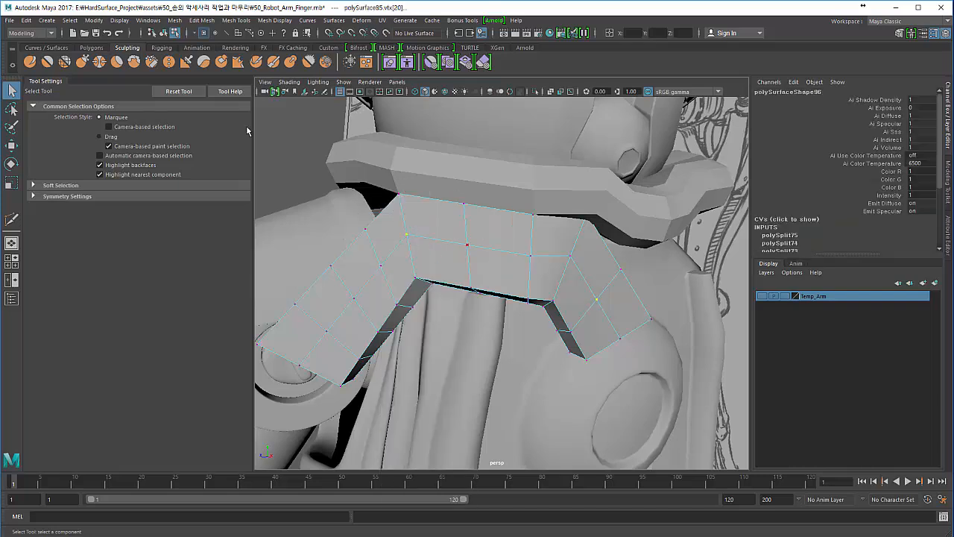
{"action": "left_click", "coordinate": [201, 20]}
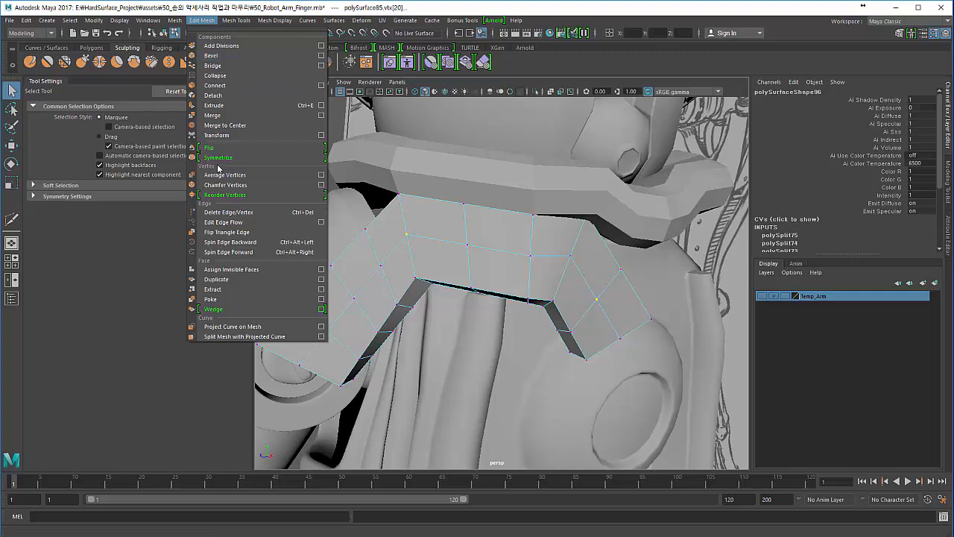
{"action": "left_click", "coordinate": [225, 185]}
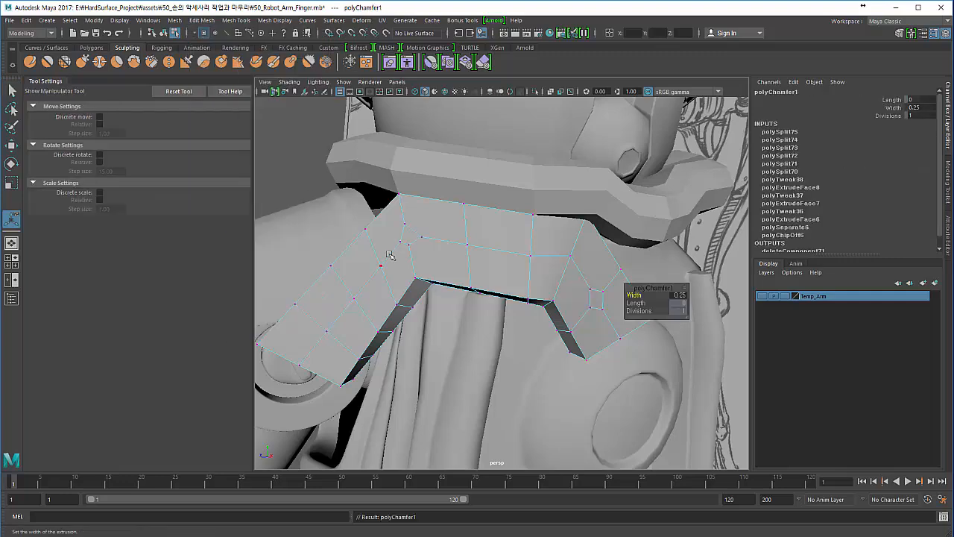
{"action": "scroll", "coordinate": [388, 272], "scroll_direction": "up", "scroll_amount": 4}
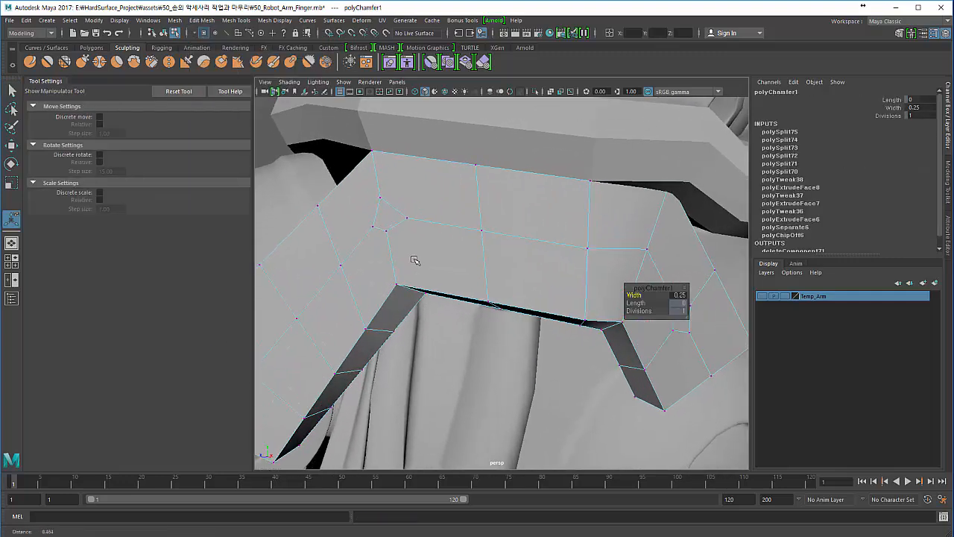
- Set the move transform constraint to Edge and slide the chamfered vertices at the thumb-side bend outward along their edges
{"action": "left_click", "coordinate": [387, 233]}
{"action": "key", "text": "w"}
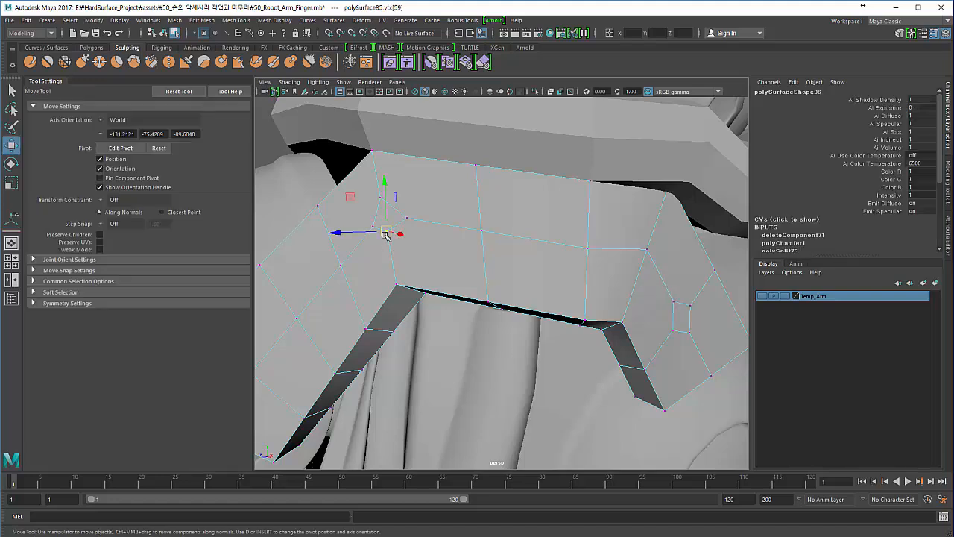
{"action": "left_click", "coordinate": [112, 199]}
{"action": "left_click", "coordinate": [116, 211]}
{"action": "left_click_drag", "start_coordinate": [386, 232], "coordinate": [437, 275]}
{"action": "left_click", "coordinate": [374, 228]}
{"action": "left_click", "coordinate": [410, 217]}
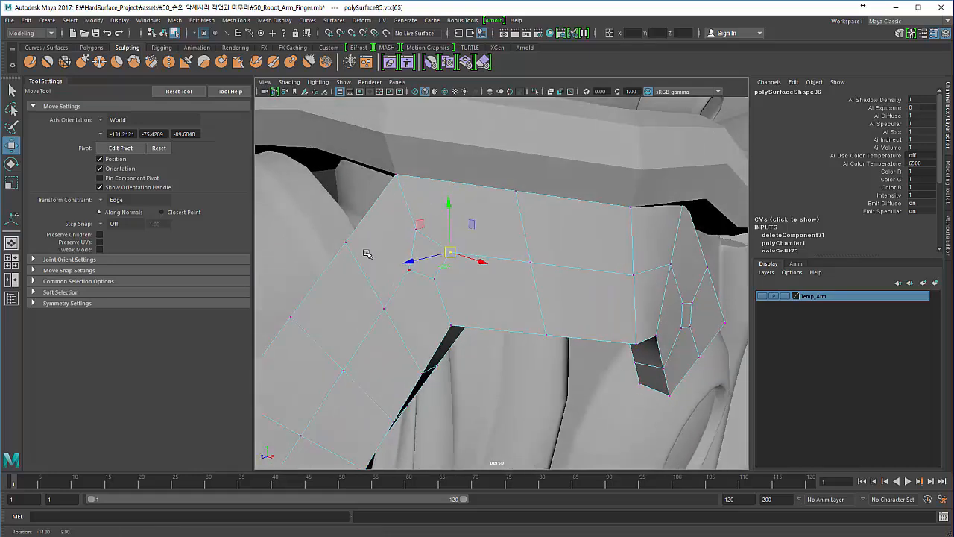
- Switch the move transform constraint to Surface and even out the chamfered opening's corner vertices at the thumb-side bend
{"action": "left_click", "coordinate": [436, 280]}
{"action": "left_click", "coordinate": [410, 271]}
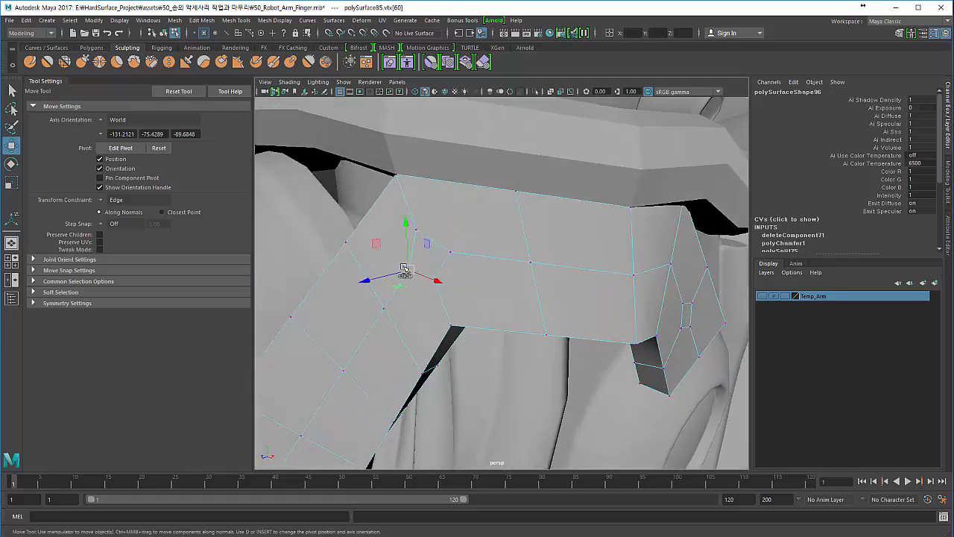
{"action": "left_click", "coordinate": [118, 200]}
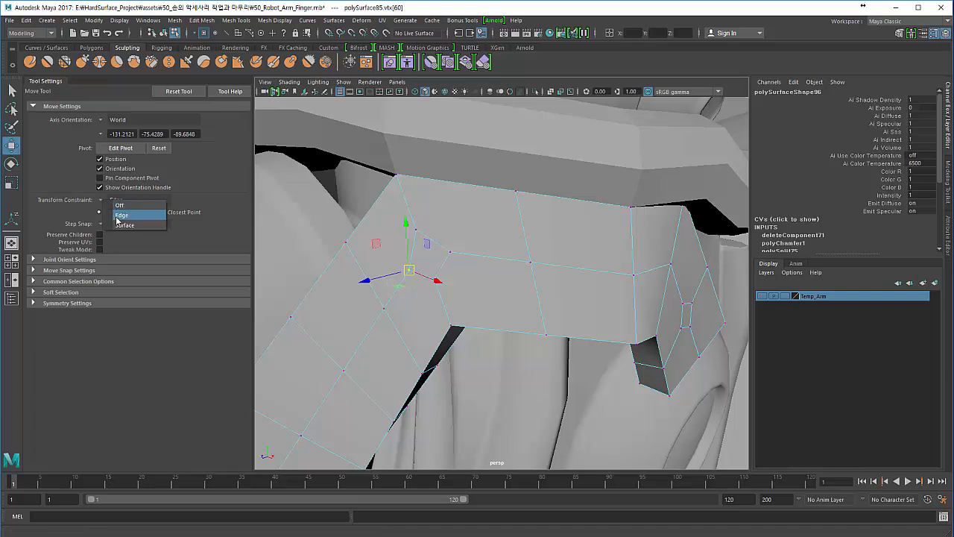
{"action": "left_click", "coordinate": [119, 227]}
{"action": "left_click_drag", "start_coordinate": [408, 275], "coordinate": [439, 262]}
{"action": "left_click", "coordinate": [449, 252]}
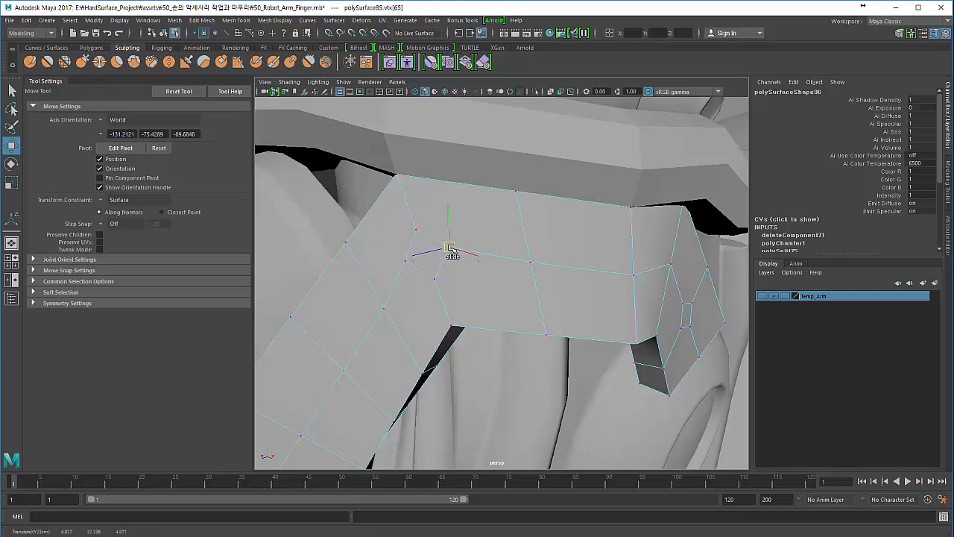
- Cut edges from the side midpoints of the chamfered face at the thumb-side bend to the surrounding plate vertices
{"action": "right_click_drag", "start_coordinate": [417, 231], "coordinate": [392, 249]}
{"action": "key", "text": "F8"}
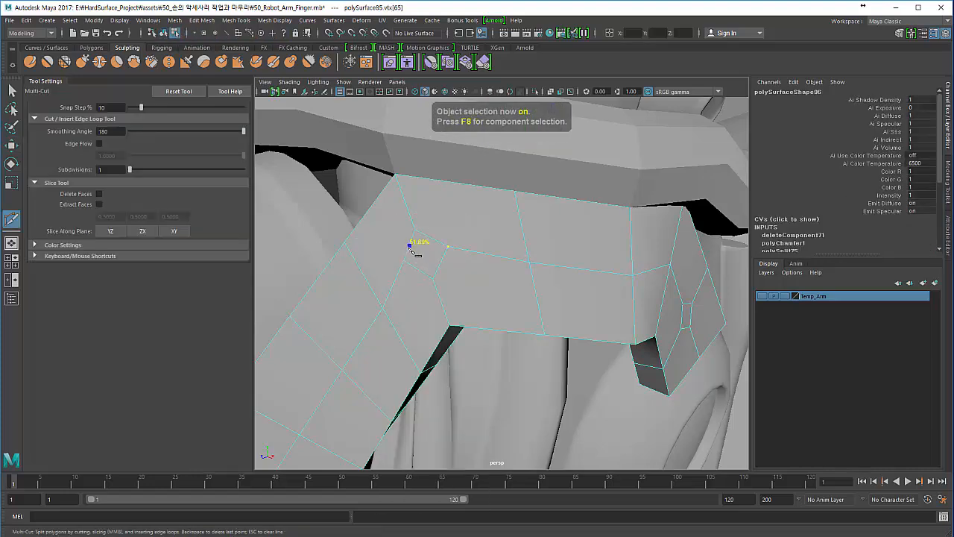
{"action": "left_click", "coordinate": [409, 247]}
{"action": "left_click", "coordinate": [345, 243]}
{"action": "right_click", "coordinate": [419, 279]}
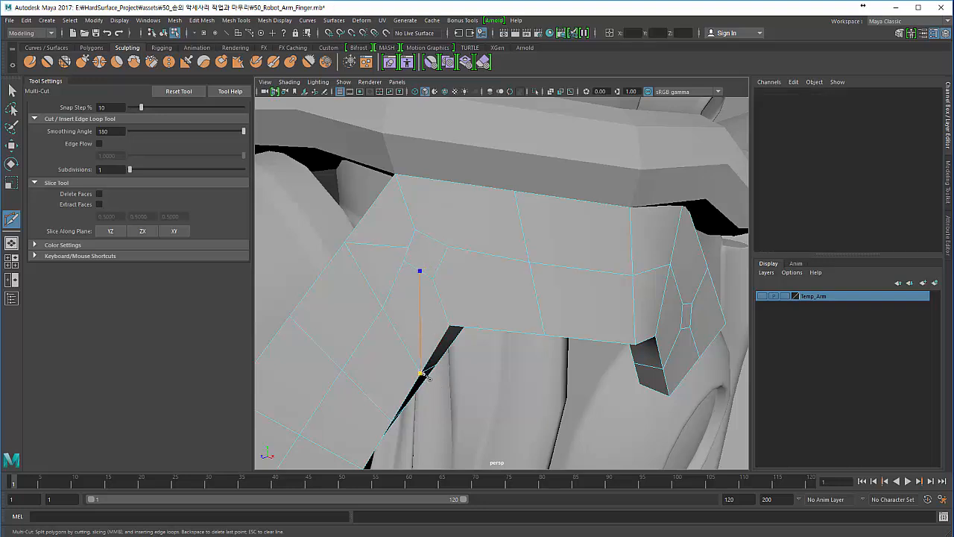
{"action": "left_click", "coordinate": [421, 373]}
- Select the four new midpoint vertices at the thumb-side bend and scale them outward toward an octagon
{"action": "left_click", "coordinate": [11, 90]}
{"action": "right_click", "coordinate": [413, 240]}
{"action": "left_click", "coordinate": [364, 240]}
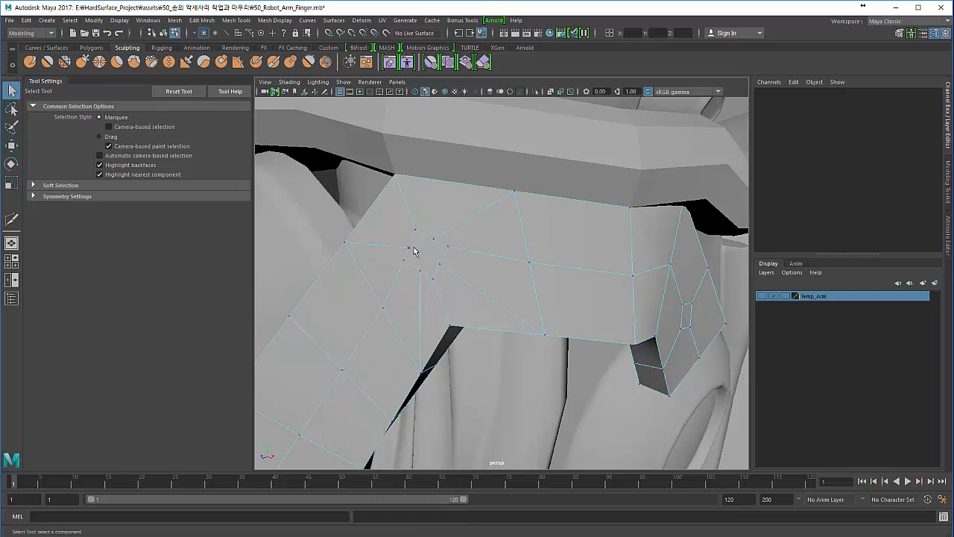
{"action": "left_click", "coordinate": [410, 249]}
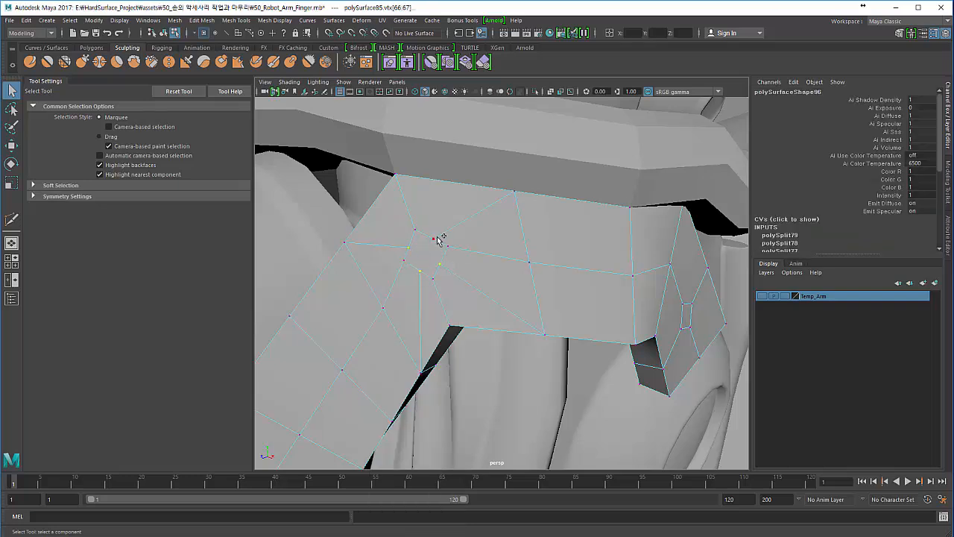
{"action": "key", "text": "r"}
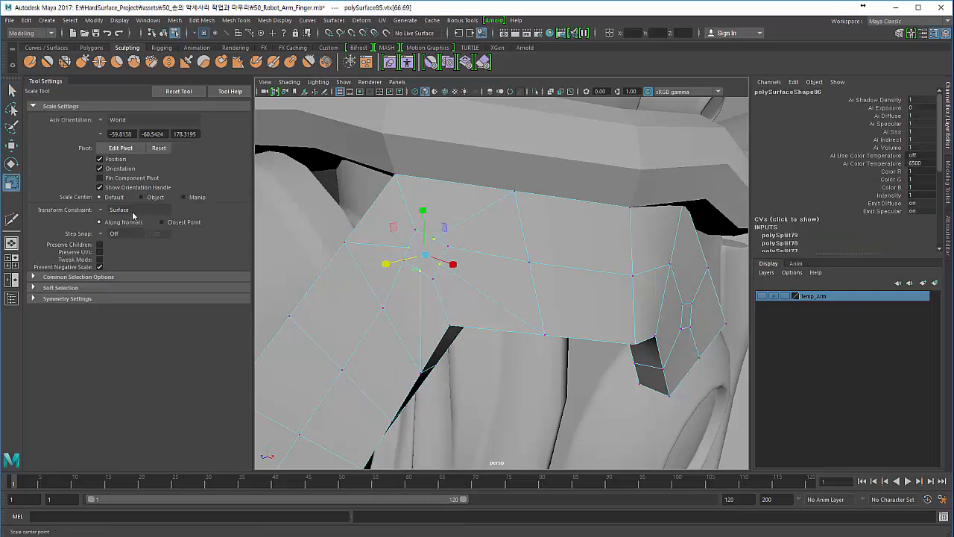
{"action": "mouse_move", "coordinate": [413, 259]}
{"action": "left_mouse_down"}
{"action": "mouse_move", "coordinate": [431, 256]}
{"action": "mouse_move", "coordinate": [394, 277]}
{"action": "mouse_move", "coordinate": [451, 288]}
{"action": "mouse_move", "coordinate": [440, 270]}
{"action": "mouse_move", "coordinate": [453, 284]}
{"action": "mouse_move", "coordinate": [481, 274]}
{"action": "mouse_move", "coordinate": [474, 237]}
{"action": "mouse_move", "coordinate": [439, 252]}
{"action": "left_mouse_up"}
- Move the individual vertices around the thumb-side bend's octagon along the surface to make it rounder
{"action": "key", "text": "w"}
{"action": "left_click", "coordinate": [452, 282]}
{"action": "left_click", "coordinate": [481, 274]}
{"action": "left_click", "coordinate": [477, 252]}
{"action": "left_click", "coordinate": [470, 239]}
{"action": "left_click", "coordinate": [436, 252]}
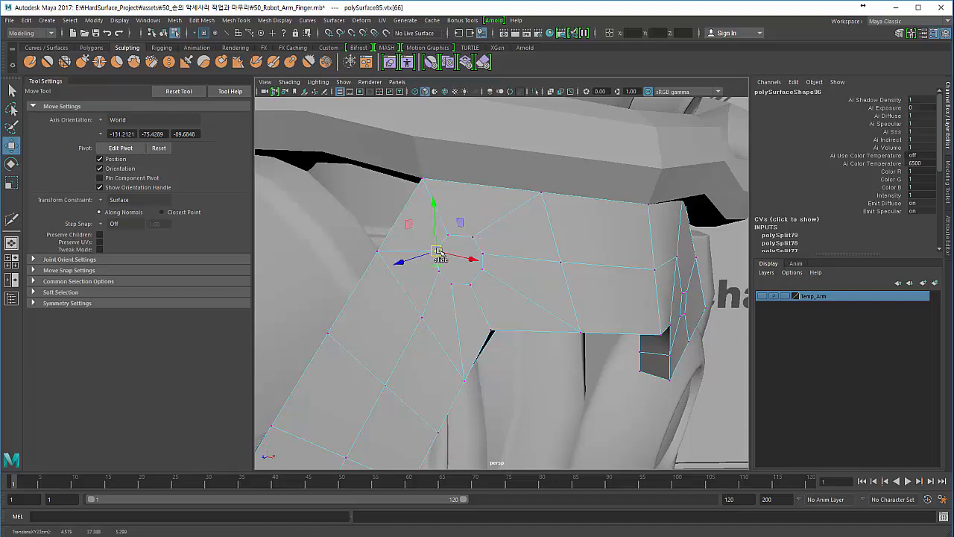
- Cut edges from the side midpoints of the palm-side arm's chamfered face to the surrounding plate corners
{"action": "key", "text": "F8"}
{"action": "left_click_drag", "start_coordinate": [454, 324], "coordinate": [411, 302], "text": "alt"}
{"action": "right_click_drag", "start_coordinate": [411, 303], "coordinate": [401, 267], "text": "alt"}
{"action": "left_click", "coordinate": [404, 257]}
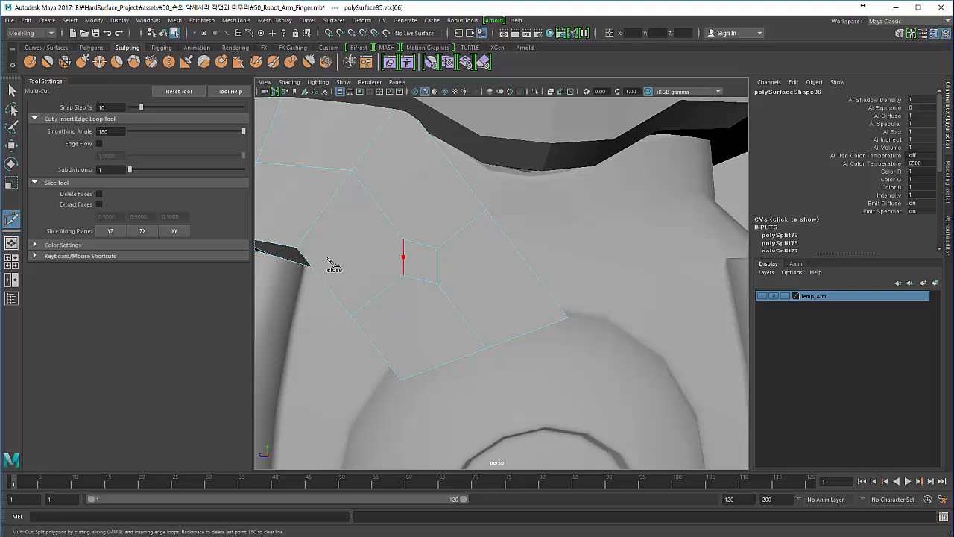
{"action": "left_click", "coordinate": [298, 249]}
{"action": "key", "text": "Return"}
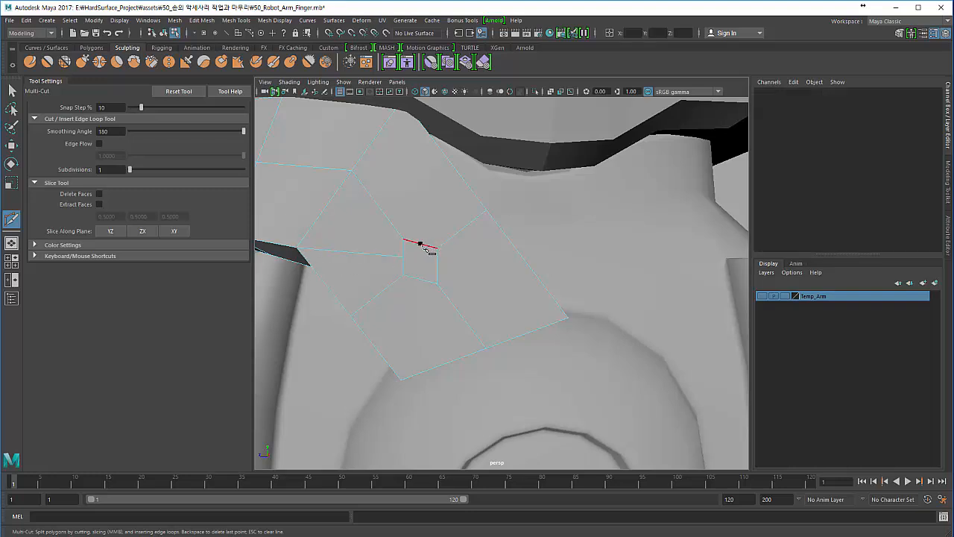
{"action": "left_click", "coordinate": [421, 245]}
{"action": "left_click", "coordinate": [437, 266]}
{"action": "left_click", "coordinate": [400, 379]}
{"action": "key", "text": "Return"}
- Select the four midpoint vertices around the palm-side arm's chamfered face and scale them outward
{"action": "left_click", "coordinate": [12, 91]}
{"action": "right_click_drag", "start_coordinate": [419, 258], "coordinate": [398, 256]}
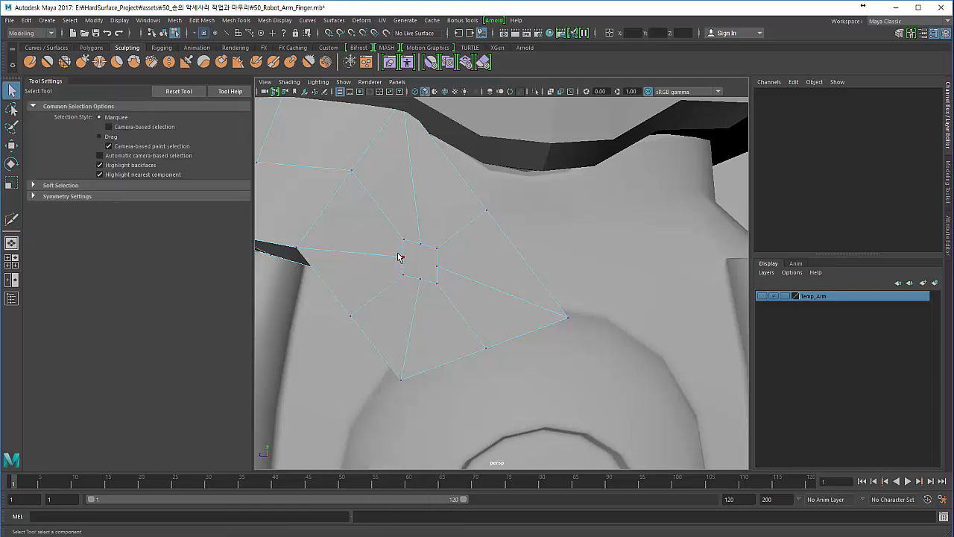
{"action": "left_click", "coordinate": [418, 257]}
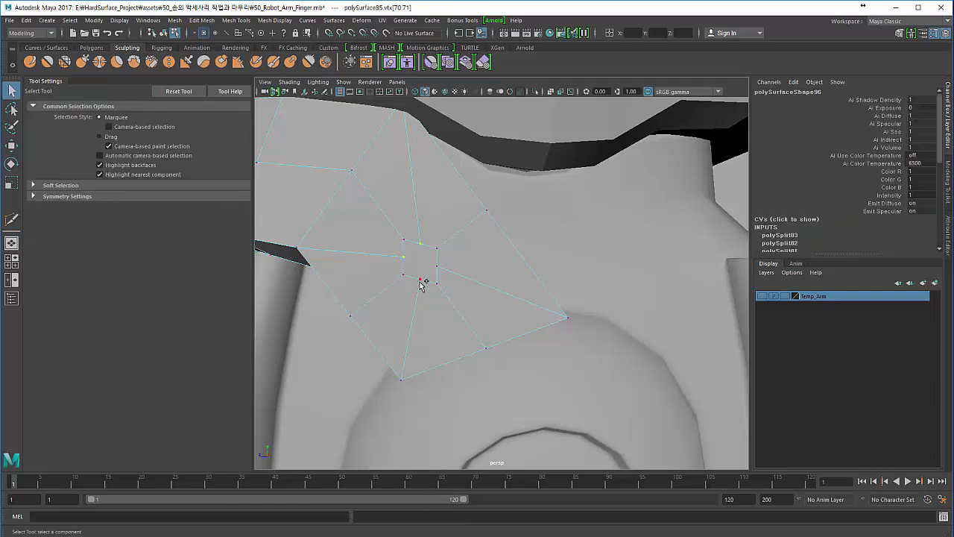
{"action": "key", "text": "r"}
{"action": "left_click_drag", "start_coordinate": [422, 264], "coordinate": [402, 267]}
- Move the individual vertices around the palm-side arm's octagon along the surface to make it rounder
{"action": "left_click", "coordinate": [405, 265]}
{"action": "key", "text": "w"}
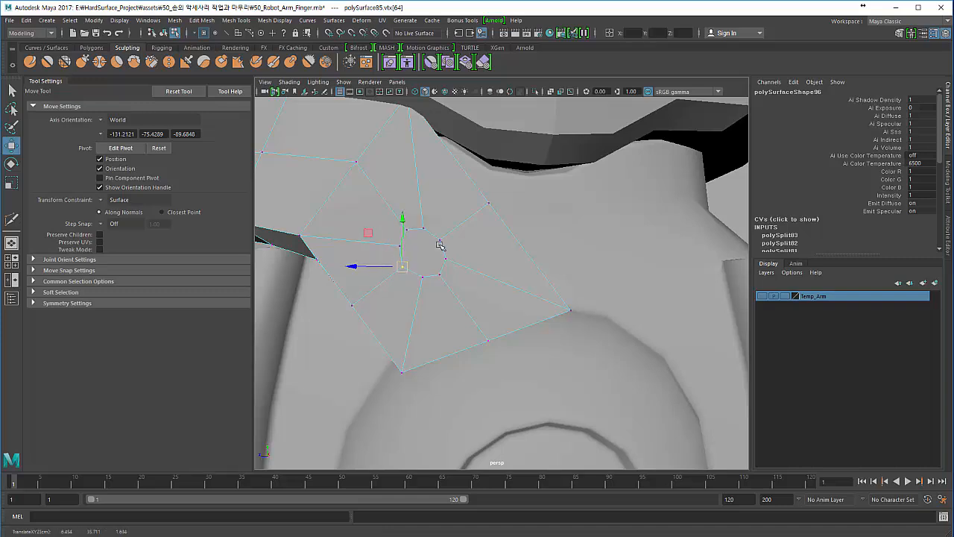
{"action": "left_click", "coordinate": [438, 242]}
{"action": "left_click_drag", "start_coordinate": [441, 241], "coordinate": [451, 261]}
{"action": "left_click", "coordinate": [402, 246]}
{"action": "left_click", "coordinate": [443, 257]}
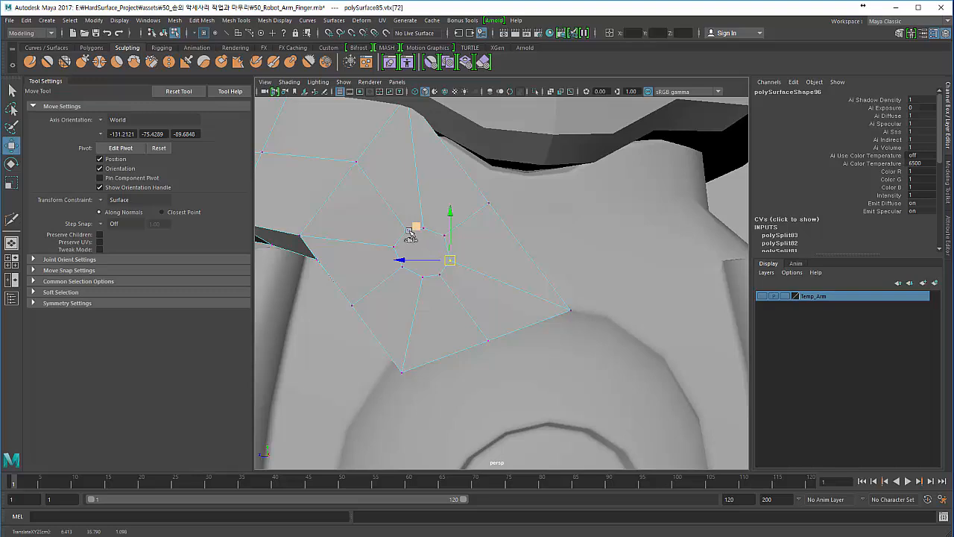
{"action": "left_click", "coordinate": [422, 230]}
{"action": "left_click", "coordinate": [424, 228]}
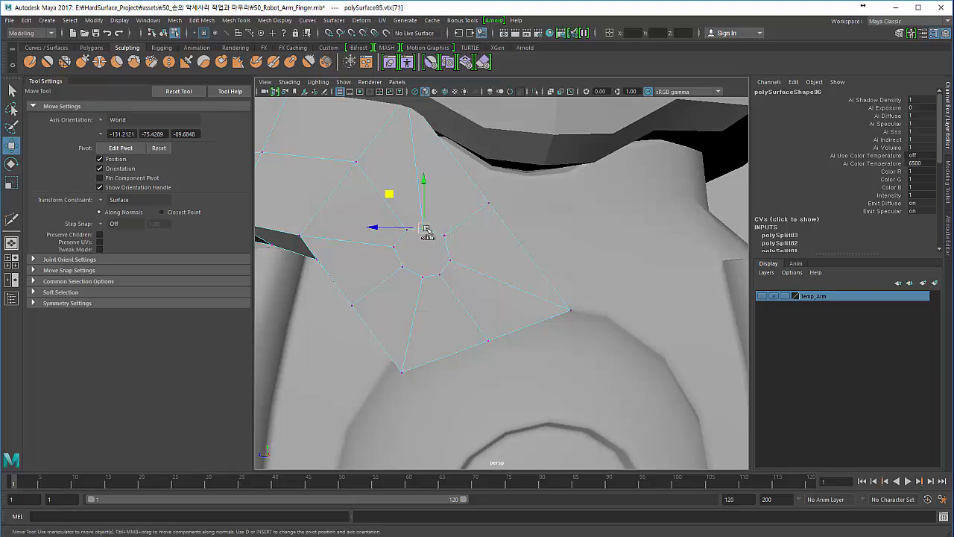
{"action": "left_click_drag", "start_coordinate": [425, 229], "coordinate": [426, 225]}
{"action": "left_click", "coordinate": [422, 274]}
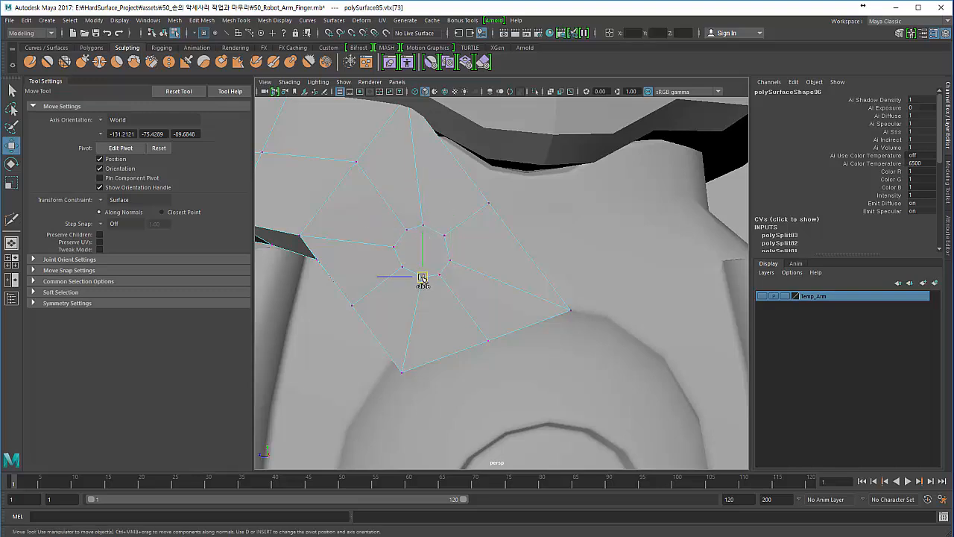
{"action": "left_click_drag", "start_coordinate": [422, 277], "coordinate": [422, 280]}
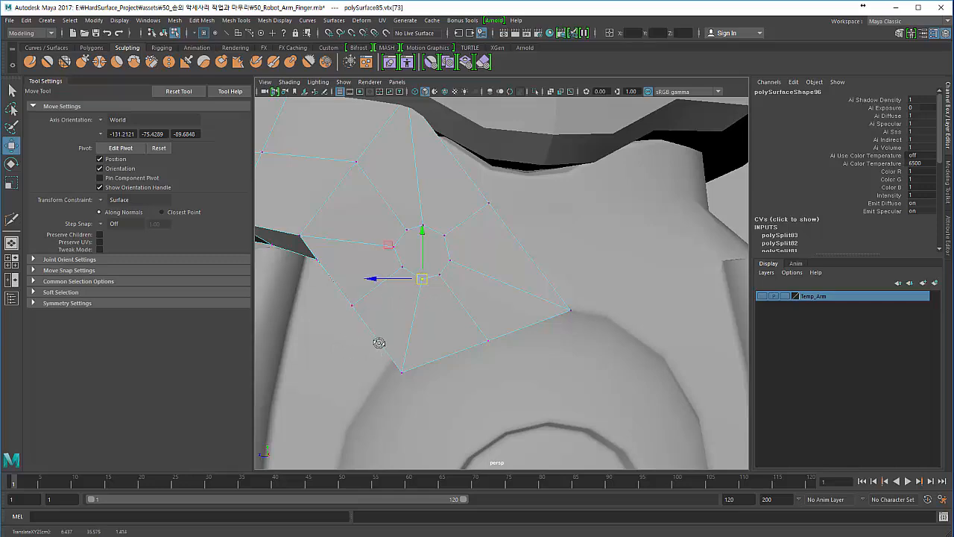
{"action": "left_click_drag", "start_coordinate": [378, 343], "coordinate": [424, 326], "text": "alt"}
- Select the octagonal faces at the thumb-side bend and the palm-side arm, and extrude them inward as recesses
{"action": "key", "text": "F8"}
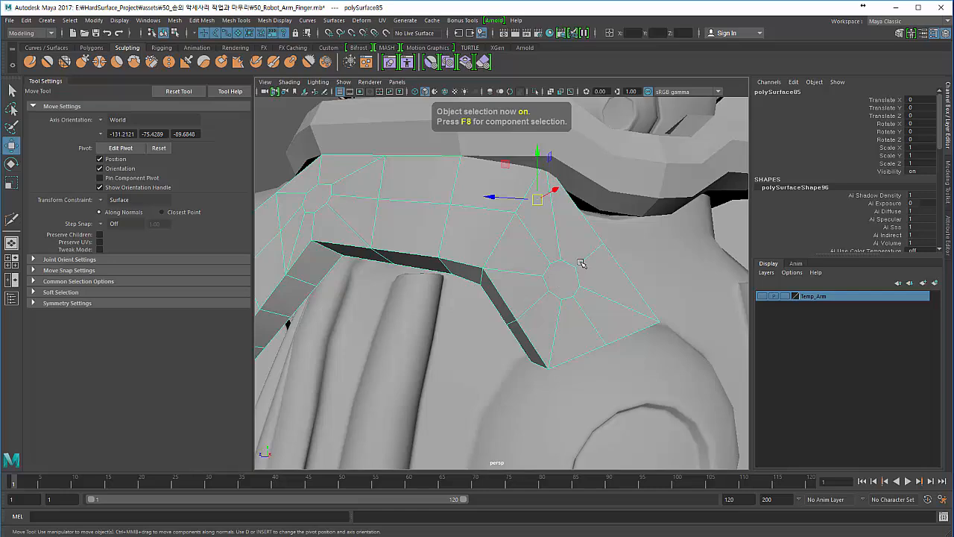
{"action": "left_click_drag", "start_coordinate": [368, 276], "coordinate": [392, 280], "text": "alt"}
{"action": "right_click_drag", "start_coordinate": [370, 204], "coordinate": [370, 230]}
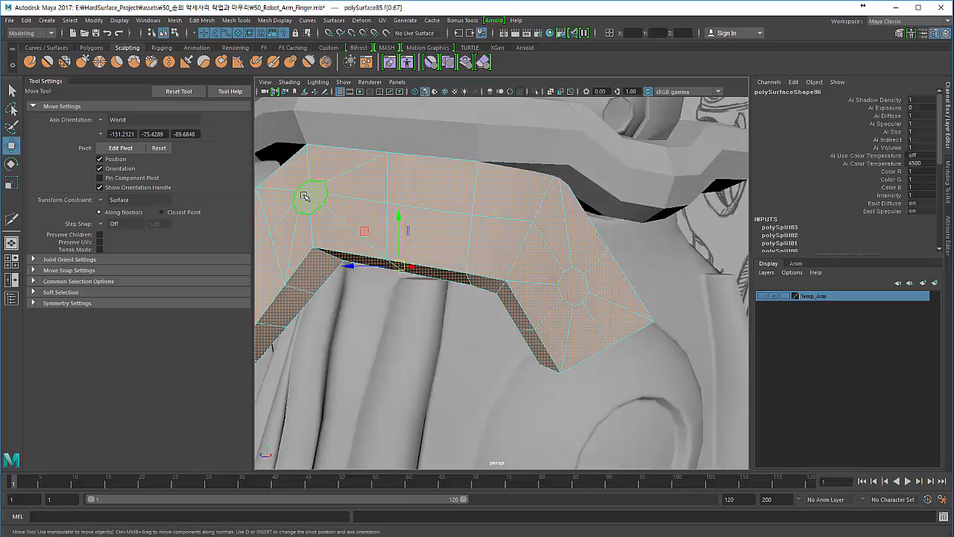
{"action": "left_click", "coordinate": [305, 197]}
{"action": "left_click_drag", "start_coordinate": [447, 279], "coordinate": [409, 257], "text": "alt"}
{"action": "left_click", "coordinate": [552, 271], "text": "shift"}
{"action": "mouse_move", "coordinate": [384, 175]}
{"action": "left_mouse_down", "text": "alt"}
{"action": "mouse_move", "coordinate": [343, 199]}
{"action": "mouse_move", "coordinate": [396, 173]}
{"action": "left_mouse_up", "text": "alt"}
{"action": "key", "text": "ctrl+e"}
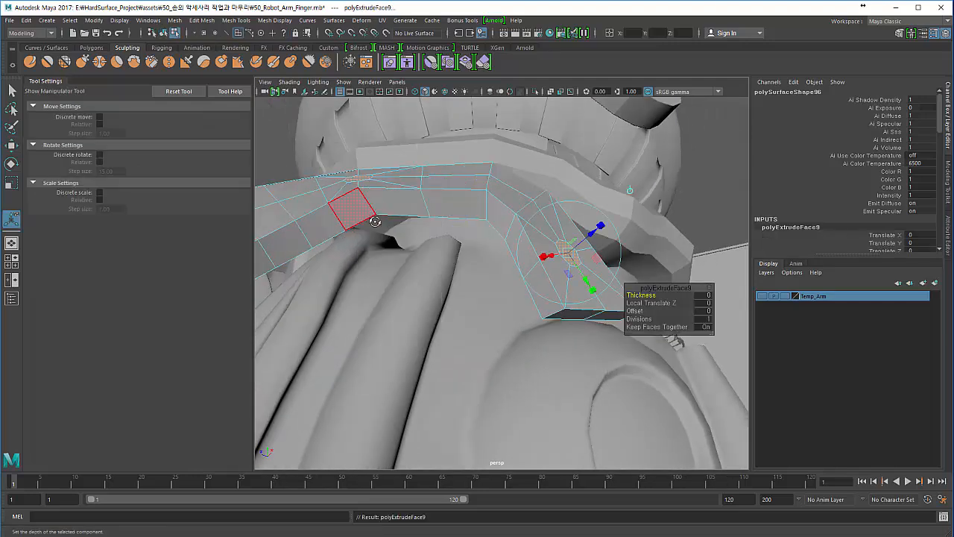
{"action": "left_click_drag", "start_coordinate": [358, 209], "coordinate": [418, 274], "text": "alt"}
{"action": "left_click_drag", "start_coordinate": [529, 263], "coordinate": [301, 190]}
{"action": "key", "text": "q"}
{"action": "key", "text": "F8"}
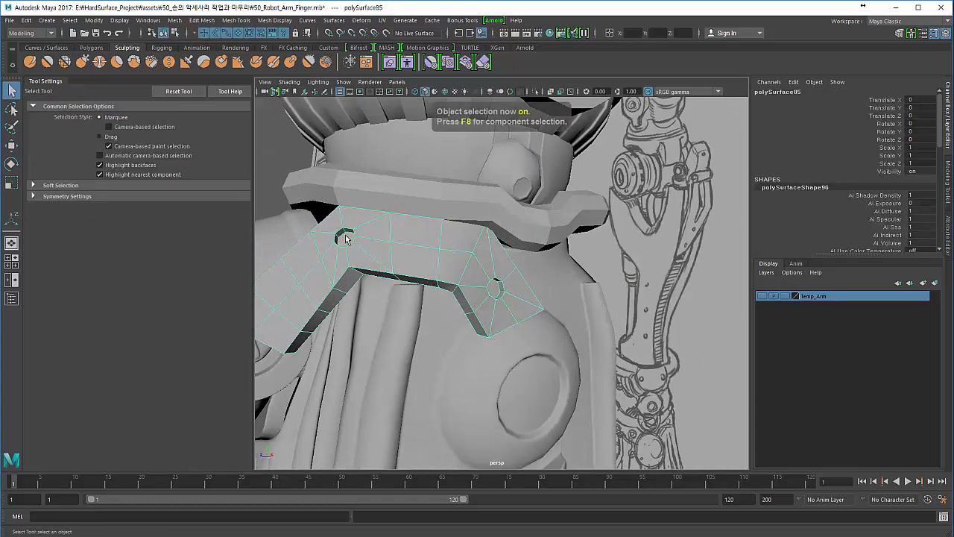
- Examine the plate's recessed octagons, focusing on the inner edges and floor of the thumb-side one
{"action": "mouse_move", "coordinate": [351, 261]}
{"action": "left_mouse_down"}
{"action": "mouse_move", "coordinate": [346, 286]}
{"action": "mouse_move", "coordinate": [356, 279]}
{"action": "left_mouse_up"}
{"action": "left_click", "coordinate": [330, 261]}
{"action": "middle_click_drag", "start_coordinate": [329, 261], "coordinate": [367, 270], "text": "alt"}
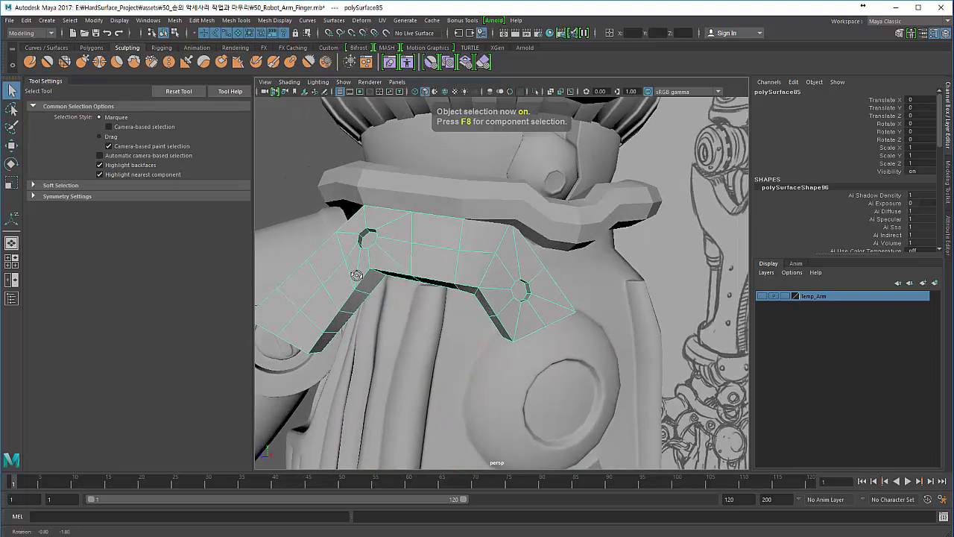
{"action": "left_click_drag", "start_coordinate": [367, 270], "coordinate": [432, 281], "text": "alt"}
{"action": "right_click_drag", "start_coordinate": [432, 281], "coordinate": [466, 290], "text": "alt"}
{"action": "left_click_drag", "start_coordinate": [416, 173], "coordinate": [422, 221], "text": "alt"}
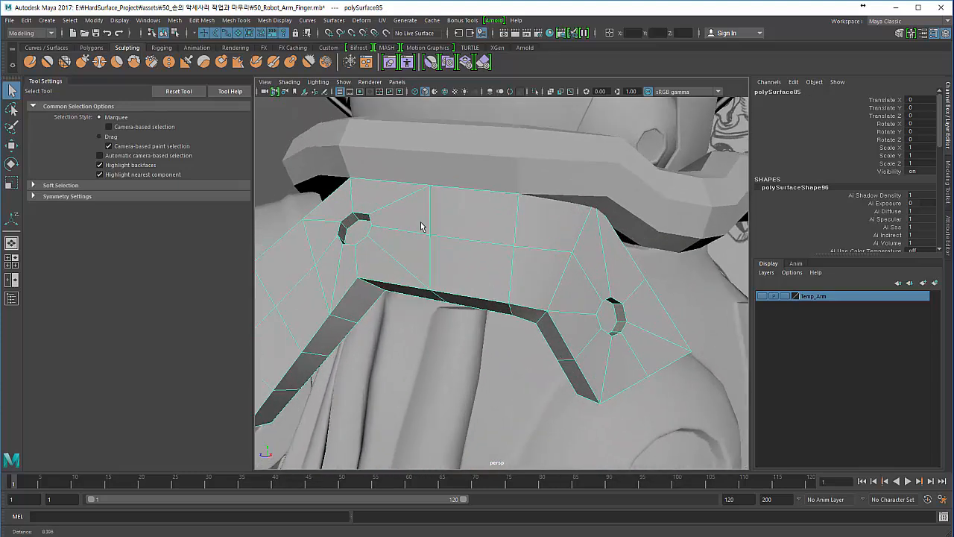
{"action": "right_click_drag", "start_coordinate": [422, 221], "coordinate": [514, 291]}
{"action": "left_click_drag", "start_coordinate": [515, 292], "coordinate": [472, 288], "text": "alt"}
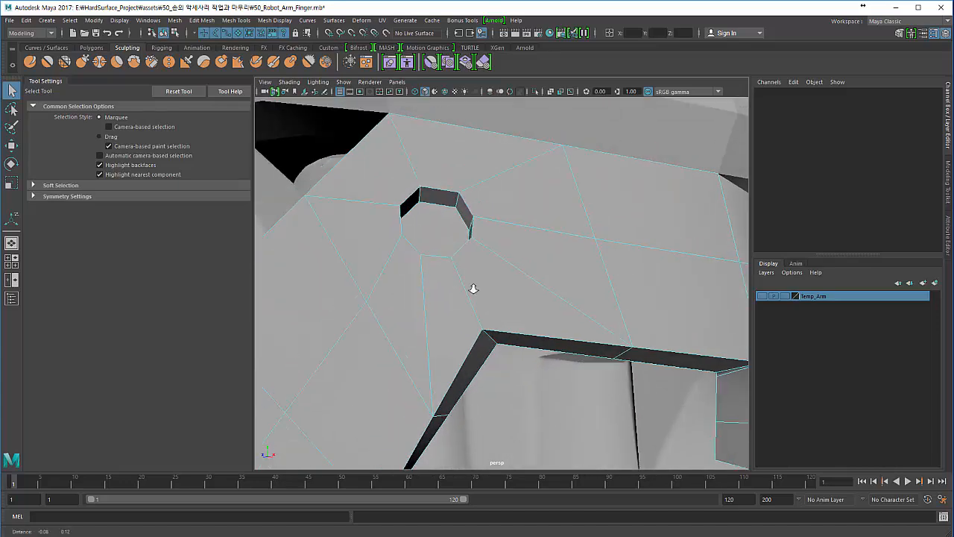
{"action": "right_click_drag", "start_coordinate": [473, 288], "coordinate": [496, 287], "text": "alt"}
{"action": "left_click", "coordinate": [429, 209]}
{"action": "left_click_drag", "start_coordinate": [415, 221], "coordinate": [398, 229], "text": "alt"}
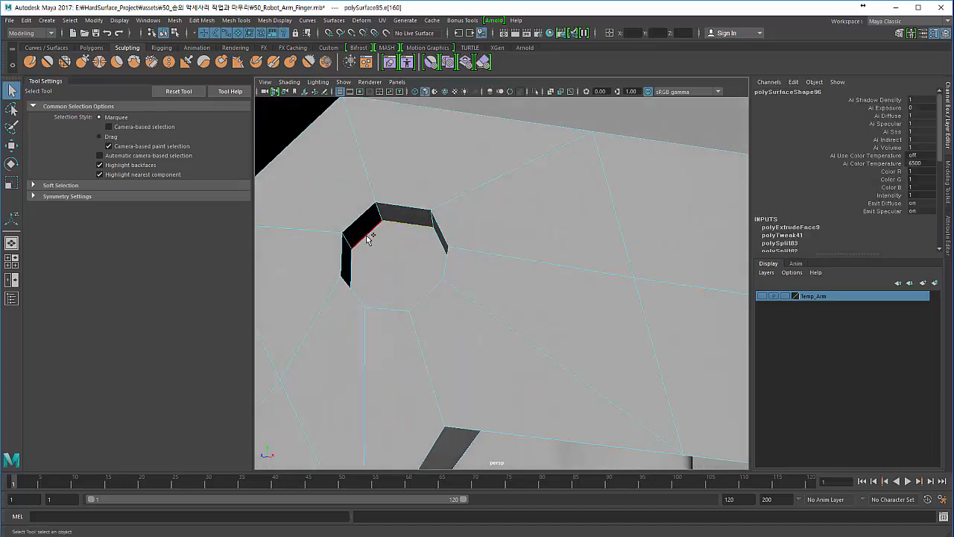
{"action": "left_click_drag", "start_coordinate": [358, 283], "coordinate": [463, 348], "text": "alt"}
{"action": "key", "text": "F8"}
- Cut two crossing edges between opposite corners of the thumb-side recess's octagonal floor with Multi-Cut
{"action": "right_click_drag", "start_coordinate": [507, 295], "coordinate": [440, 283], "text": "shift"}
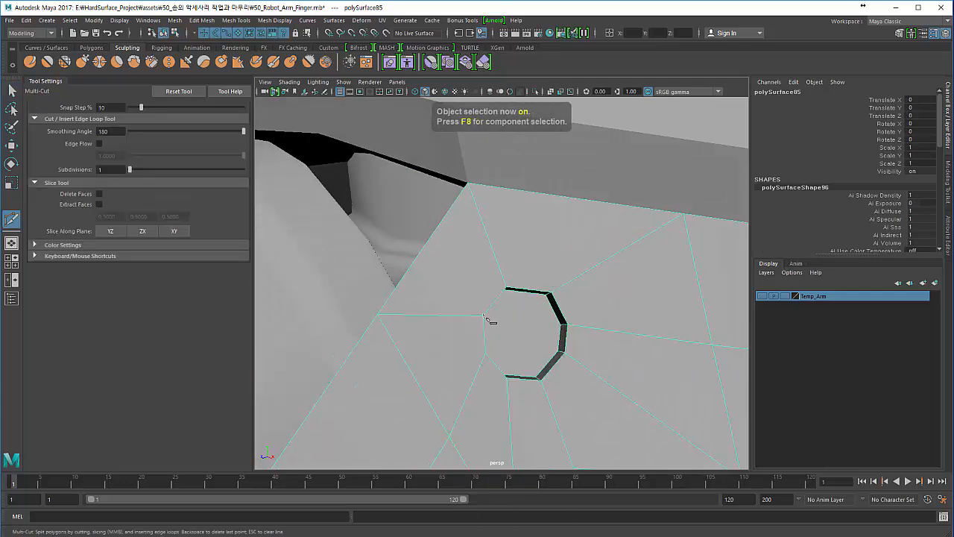
{"action": "left_click_drag", "start_coordinate": [484, 316], "coordinate": [477, 322], "text": "alt"}
{"action": "left_click", "coordinate": [469, 280]}
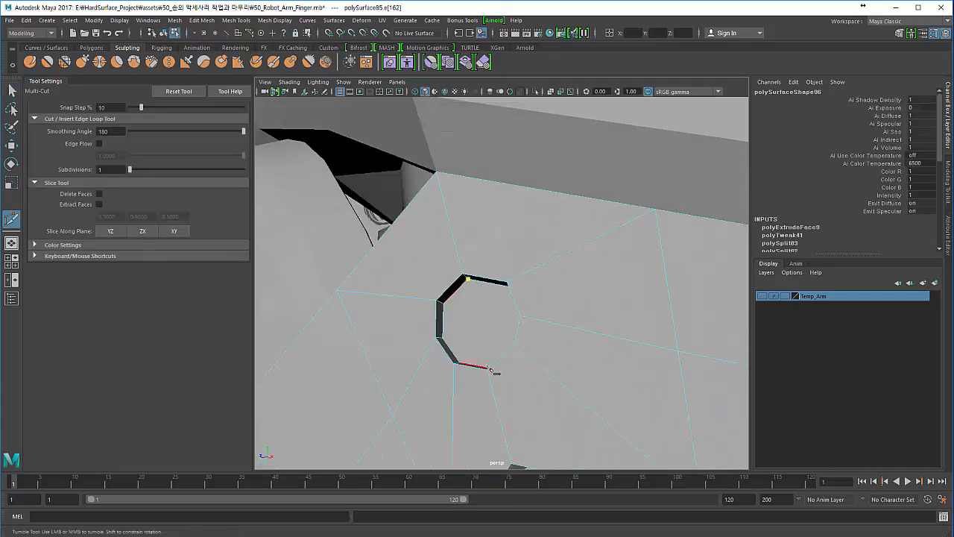
{"action": "left_click_drag", "start_coordinate": [489, 369], "coordinate": [496, 380], "text": "alt"}
{"action": "right_click", "coordinate": [472, 360]}
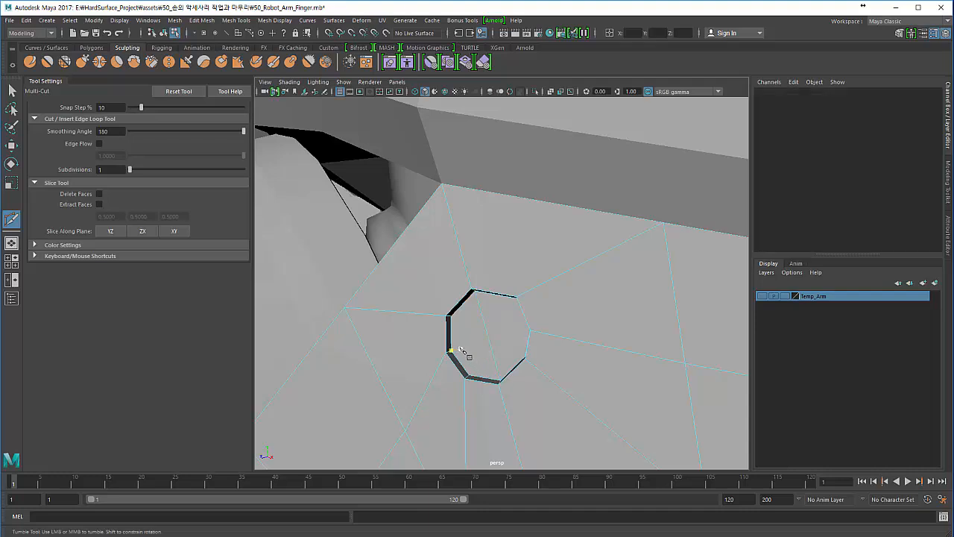
{"action": "left_click_drag", "start_coordinate": [437, 352], "coordinate": [472, 360], "text": "alt"}
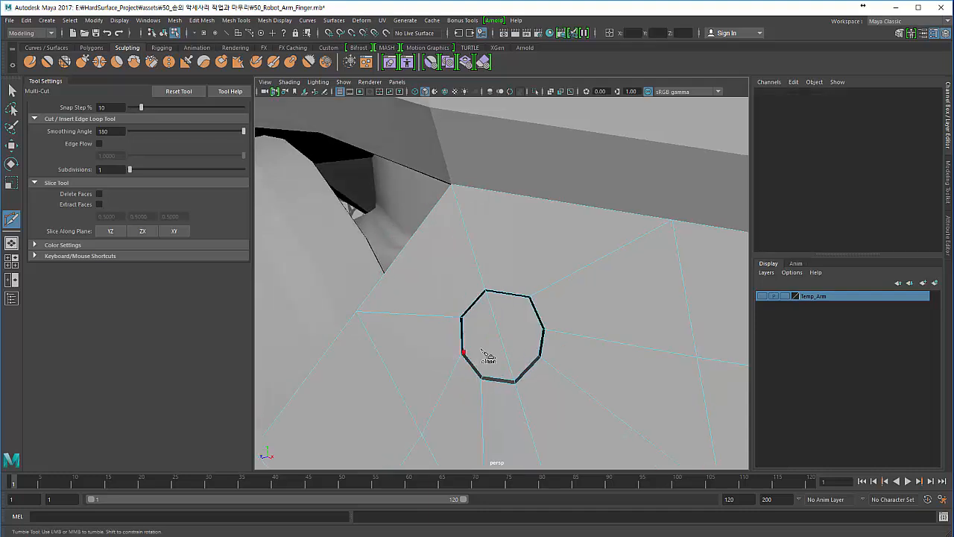
{"action": "left_click", "coordinate": [483, 354]}
- Cut two crossing edges between opposite corners of the palm-side recess's octagonal floor
{"action": "left_click_drag", "start_coordinate": [475, 350], "coordinate": [389, 327], "text": "alt"}
{"action": "right_click_drag", "start_coordinate": [389, 327], "coordinate": [444, 345], "text": "alt"}
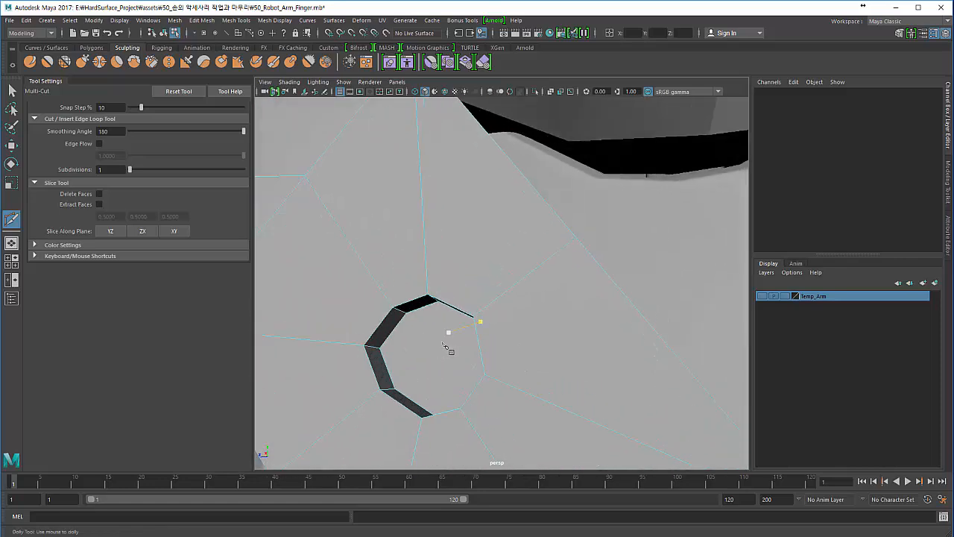
{"action": "left_click_drag", "start_coordinate": [443, 345], "coordinate": [436, 314], "text": "alt"}
{"action": "left_click", "coordinate": [426, 307]}
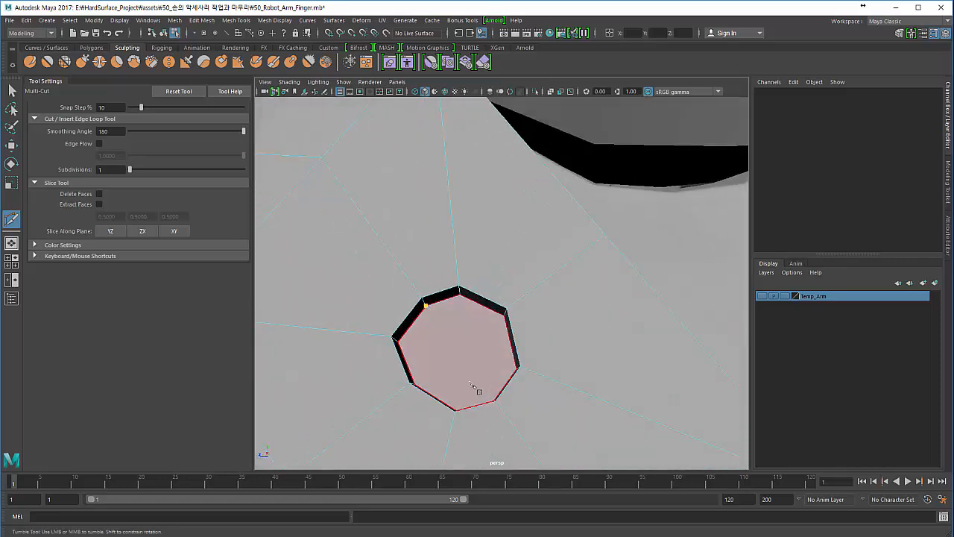
{"action": "left_click_drag", "start_coordinate": [473, 386], "coordinate": [482, 396], "text": "alt"}
{"action": "middle_click_drag", "start_coordinate": [468, 378], "coordinate": [451, 356], "text": "alt"}
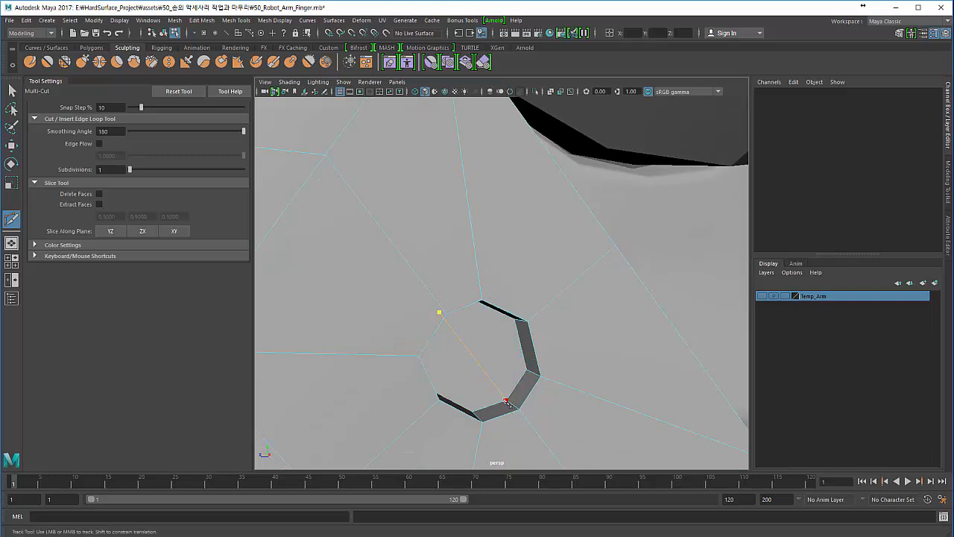
{"action": "mouse_move", "coordinate": [398, 377]}
{"action": "left_mouse_down", "text": "alt"}
{"action": "mouse_move", "coordinate": [379, 385]}
{"action": "mouse_move", "coordinate": [402, 385]}
{"action": "left_mouse_up", "text": "alt"}
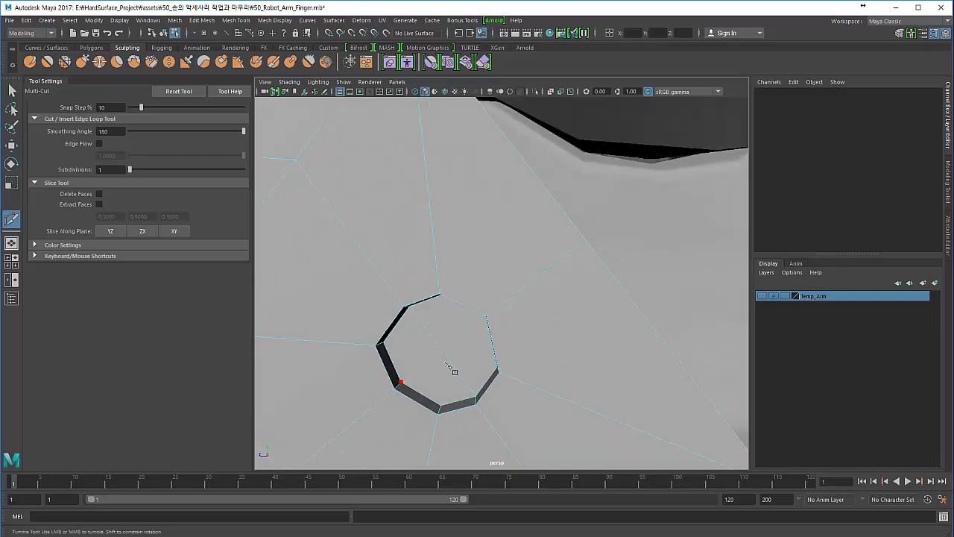
{"action": "left_click_drag", "start_coordinate": [448, 365], "coordinate": [511, 315], "text": "alt"}
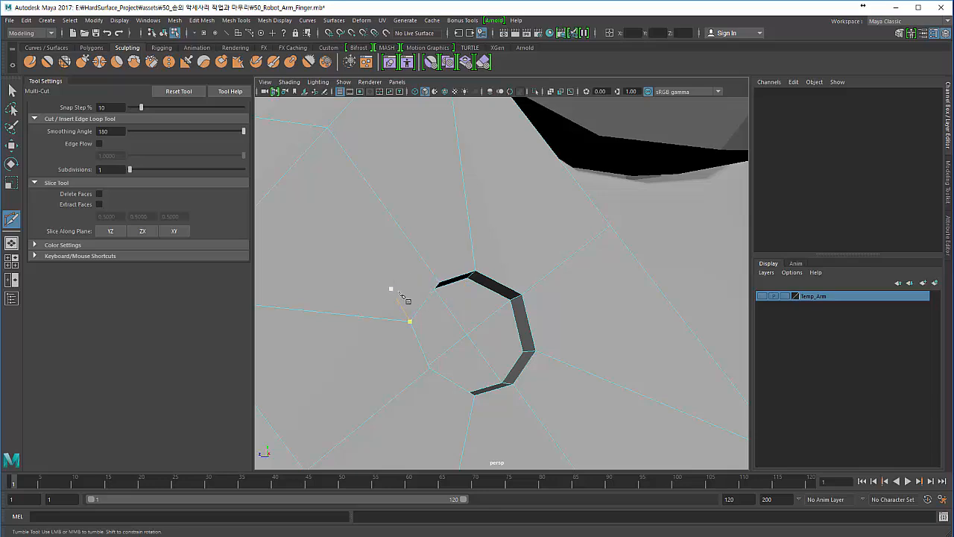
{"action": "left_click_drag", "start_coordinate": [403, 296], "coordinate": [331, 256], "text": "alt"}
{"action": "key", "text": "q"}
- Select the edge loops around both octagonal recesses in the accessory plate
{"action": "right_click_drag", "start_coordinate": [500, 240], "coordinate": [503, 277]}
{"action": "double_click", "coordinate": [509, 300]}
{"action": "left_click_drag", "start_coordinate": [508, 300], "coordinate": [454, 317], "text": "alt"}
{"action": "right_click_drag", "start_coordinate": [455, 317], "coordinate": [498, 327], "text": "alt"}
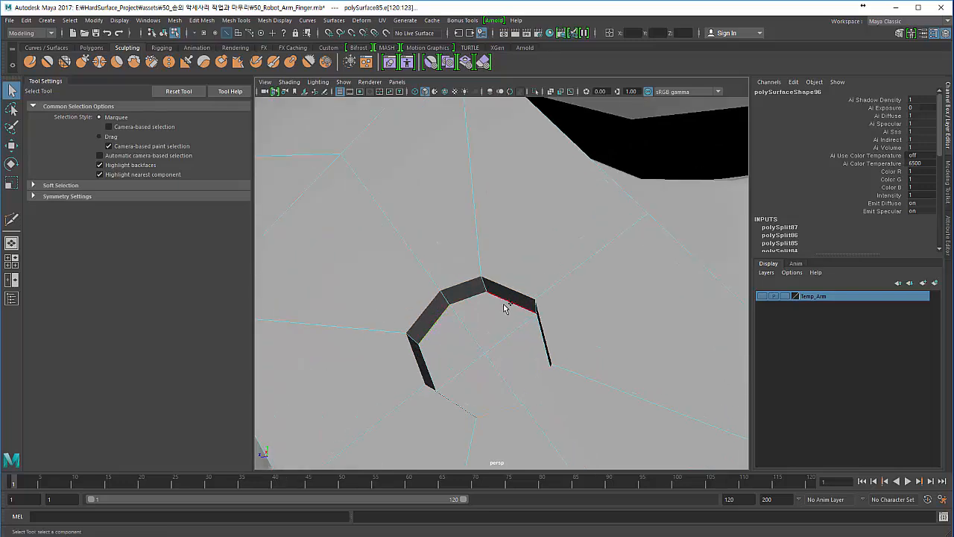
{"action": "left_click_drag", "start_coordinate": [490, 348], "coordinate": [546, 364], "text": "alt"}
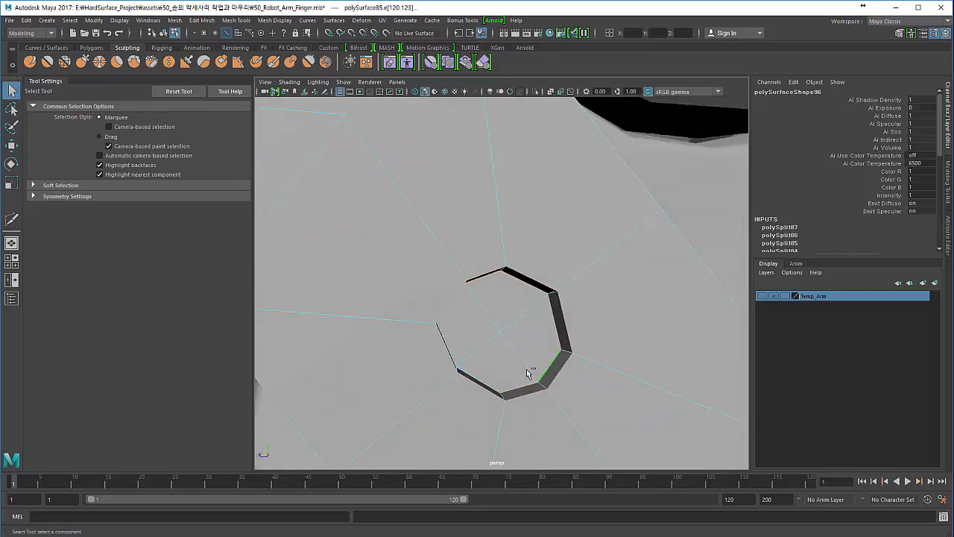
{"action": "left_click_drag", "start_coordinate": [398, 326], "coordinate": [407, 247], "text": "alt"}
{"action": "double_click", "coordinate": [403, 244]}
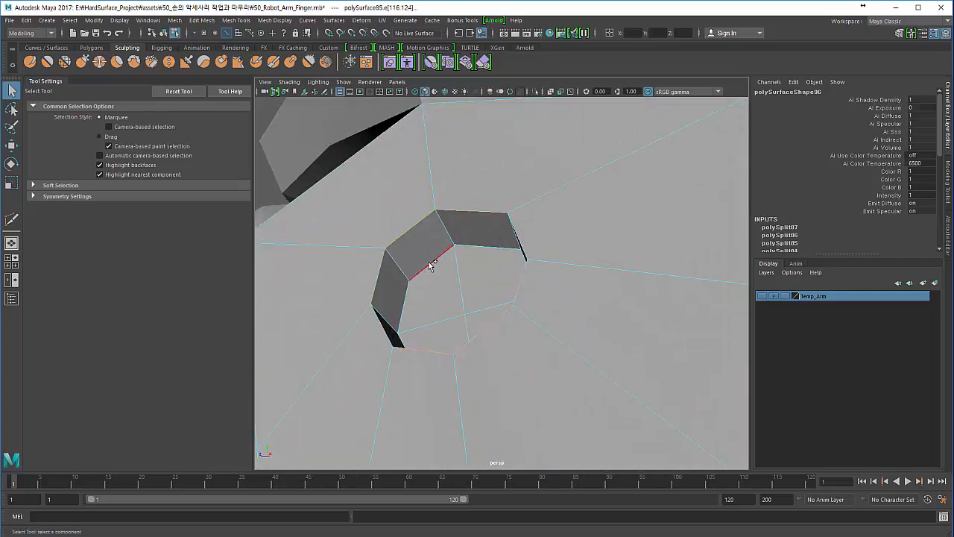
{"action": "left_click_drag", "start_coordinate": [461, 271], "coordinate": [404, 308], "text": "alt"}
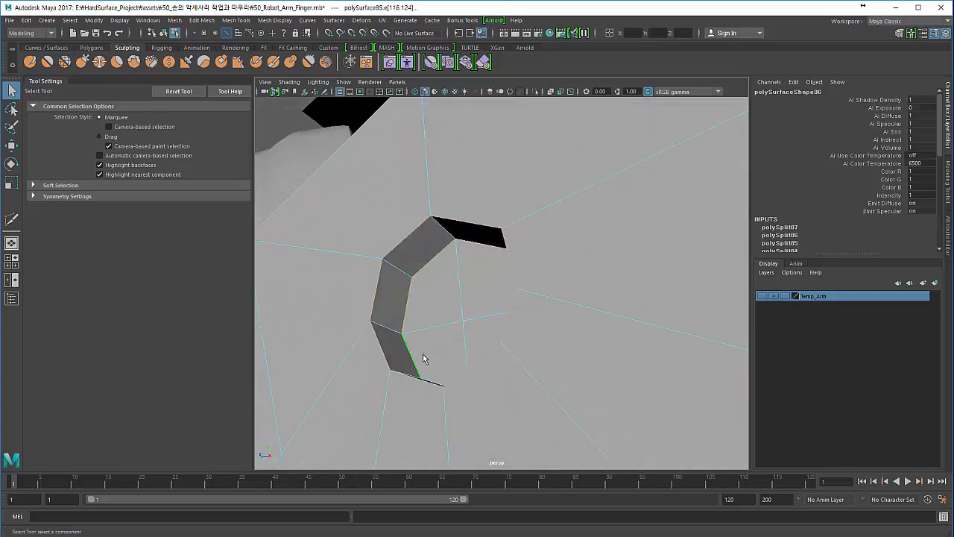
{"action": "left_click_drag", "start_coordinate": [422, 358], "coordinate": [553, 321], "text": "alt"}
{"action": "left_click", "coordinate": [479, 395], "text": "shift"}
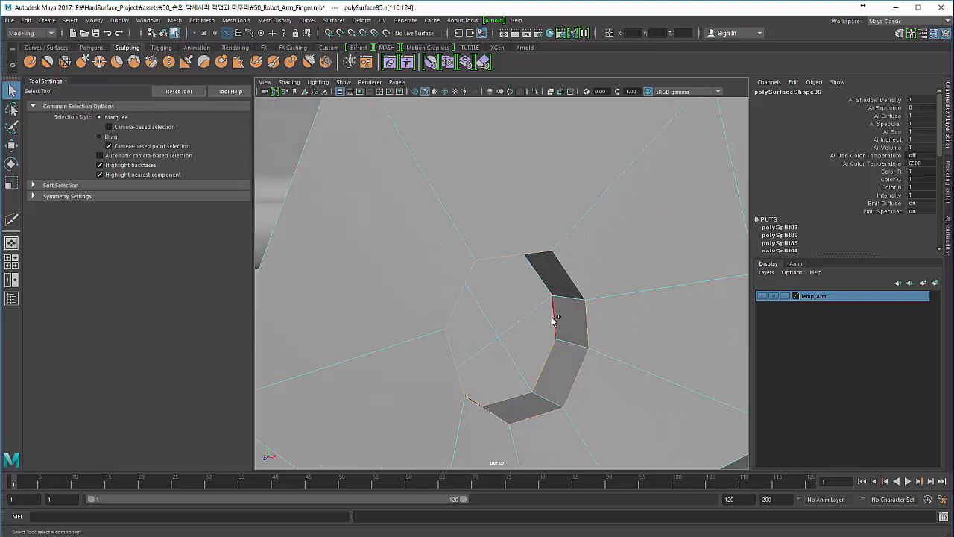
{"action": "right_click_drag", "start_coordinate": [552, 349], "coordinate": [445, 291], "text": "alt"}
- Add the plate's outer and inner border edges, including those at the arm ends, to the edge selection
{"action": "left_click_drag", "start_coordinate": [445, 292], "coordinate": [448, 271], "text": "alt"}
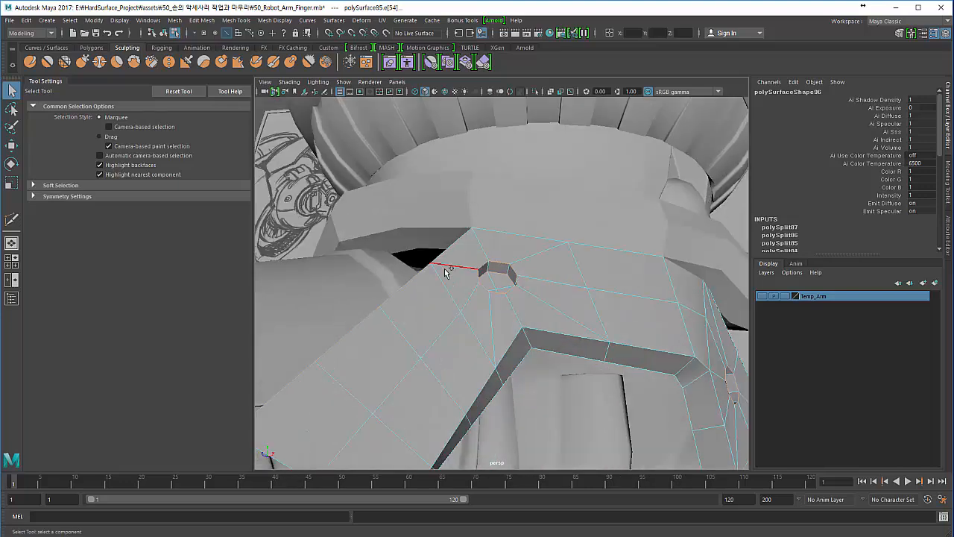
{"action": "left_click", "coordinate": [605, 253], "text": "shift"}
{"action": "left_click", "coordinate": [571, 336], "text": "shift"}
{"action": "left_click", "coordinate": [505, 355], "text": "shift"}
{"action": "left_click_drag", "start_coordinate": [592, 395], "coordinate": [574, 328], "text": "alt"}
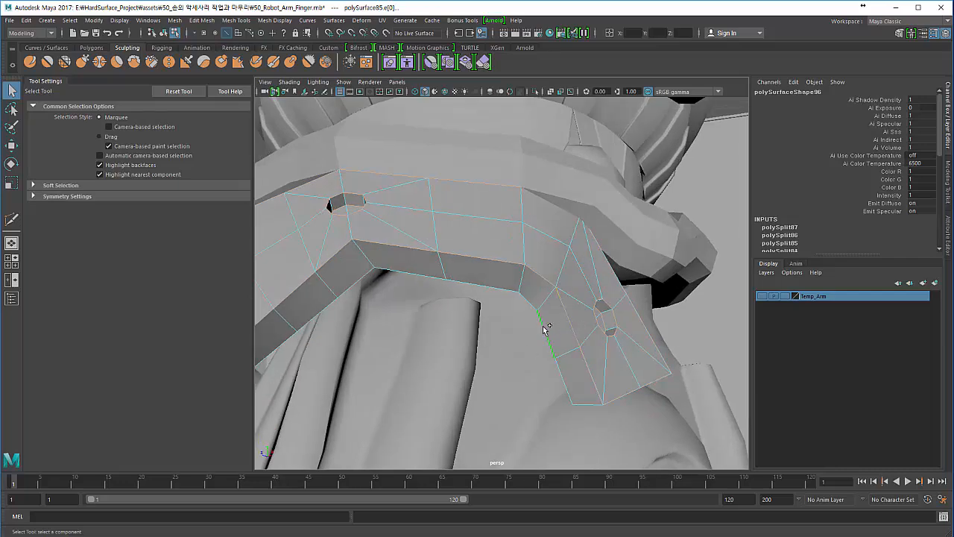
{"action": "left_click_drag", "start_coordinate": [521, 350], "coordinate": [625, 302], "text": "alt"}
{"action": "left_click_drag", "start_coordinate": [518, 345], "coordinate": [501, 317], "text": "alt"}
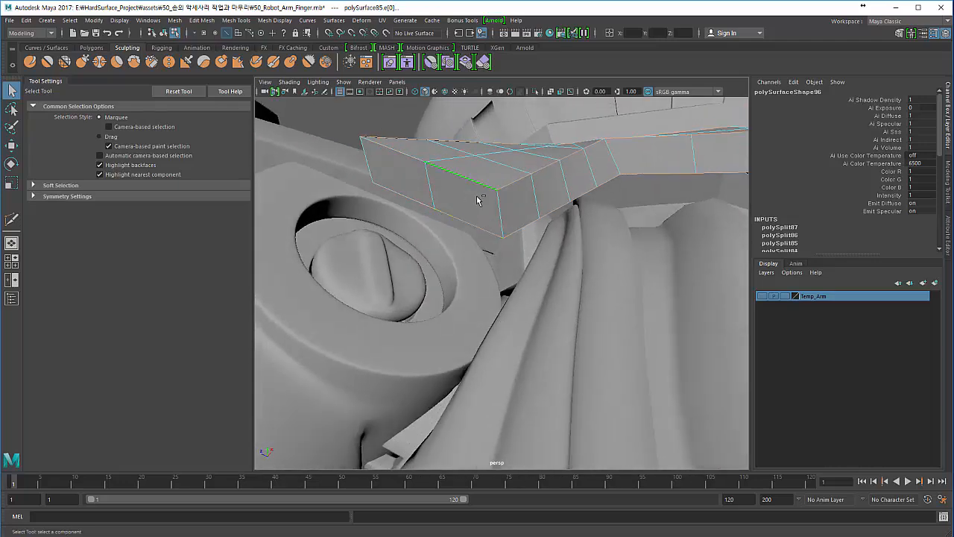
{"action": "left_click_drag", "start_coordinate": [436, 234], "coordinate": [430, 328], "text": "alt"}
{"action": "key", "text": "4"}
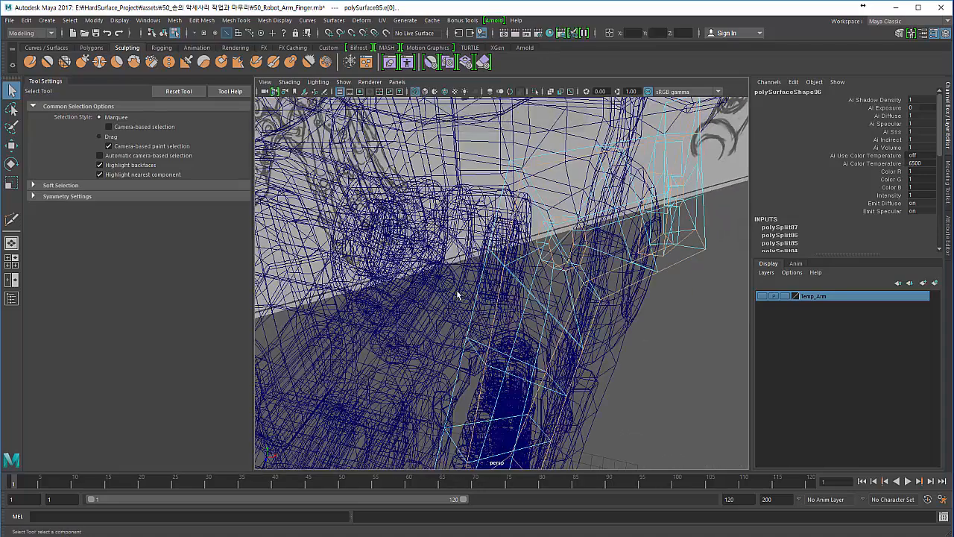
{"action": "left_click_drag", "start_coordinate": [478, 292], "coordinate": [463, 326], "text": "alt"}
{"action": "left_click", "coordinate": [521, 214], "text": "shift"}
{"action": "mouse_move", "coordinate": [591, 272]}
{"action": "left_mouse_down", "text": "alt"}
{"action": "mouse_move", "coordinate": [524, 254]}
{"action": "mouse_move", "coordinate": [507, 209]}
{"action": "mouse_move", "coordinate": [495, 213]}
{"action": "mouse_move", "coordinate": [507, 213]}
{"action": "mouse_move", "coordinate": [498, 235]}
{"action": "left_mouse_up", "text": "alt"}
- Bevel the selected border and recess edges of the plate, and return to object selection
{"action": "key", "text": "5"}
{"action": "left_click_drag", "start_coordinate": [510, 287], "coordinate": [436, 262], "text": "alt"}
{"action": "right_click_drag", "start_coordinate": [455, 240], "coordinate": [491, 243], "text": "shift"}
{"action": "left_click_drag", "start_coordinate": [447, 257], "coordinate": [467, 323], "text": "alt"}
{"action": "left_click", "coordinate": [374, 264]}
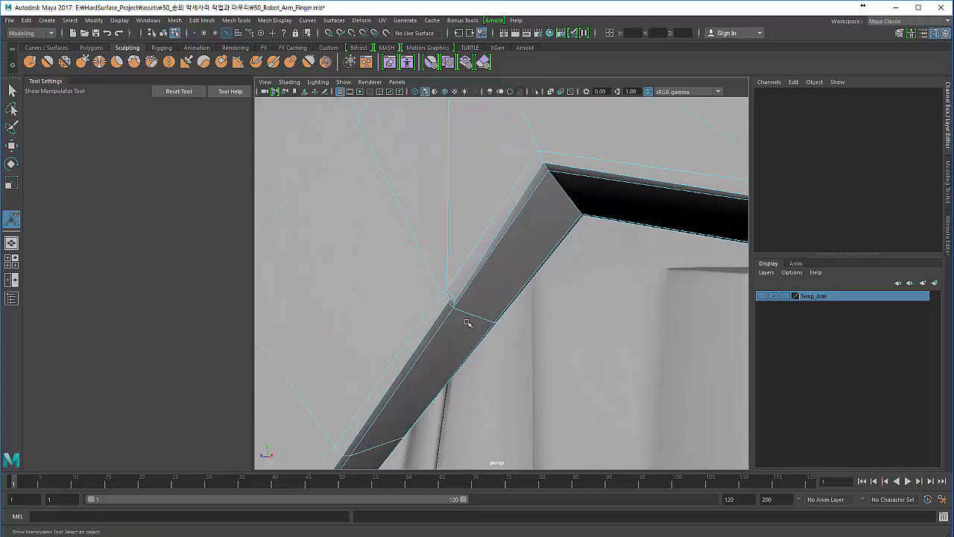
{"action": "key", "text": "q"}
{"action": "key", "text": "F8"}
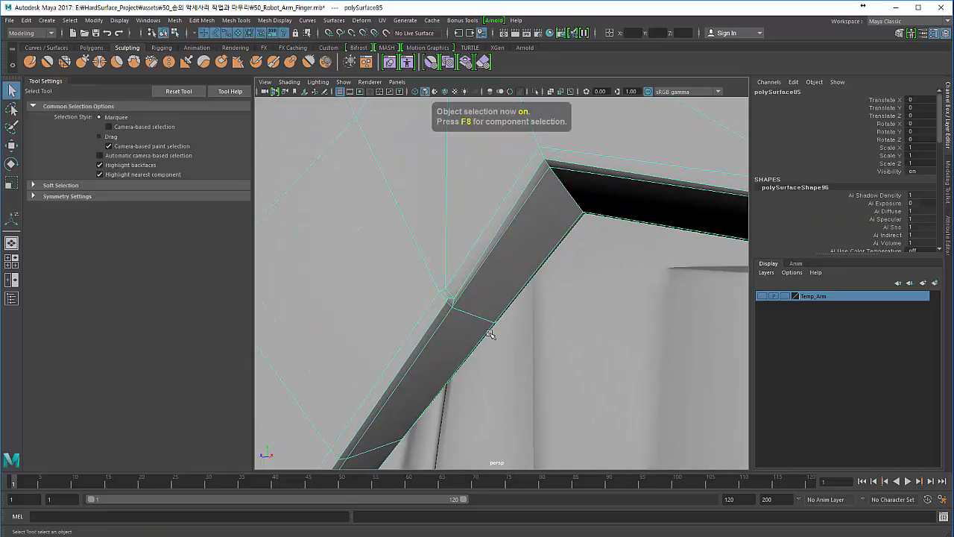
{"action": "key", "text": "4"}
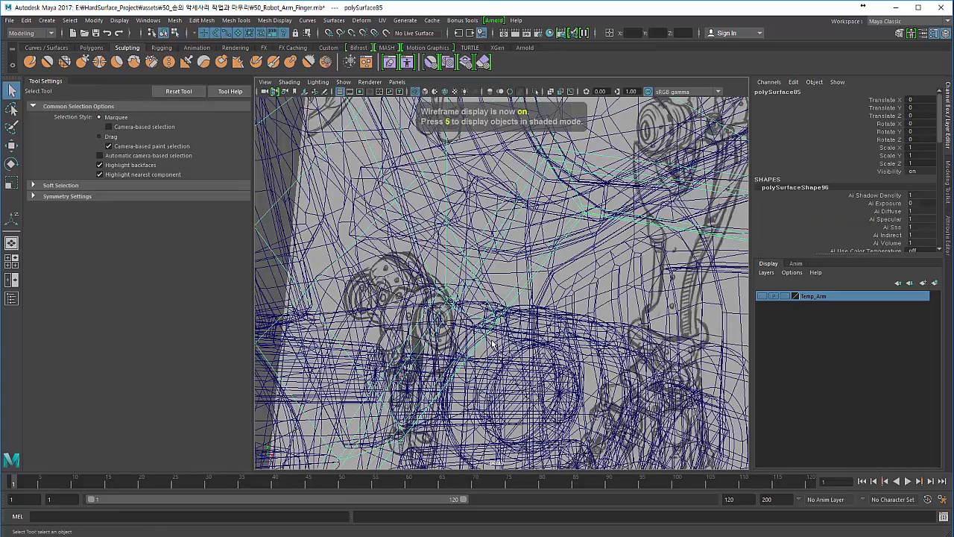
{"action": "key", "text": "5"}
{"action": "left_click_drag", "start_coordinate": [346, 249], "coordinate": [430, 336], "text": "alt"}
{"action": "right_click_drag", "start_coordinate": [430, 336], "coordinate": [365, 296], "text": "alt"}
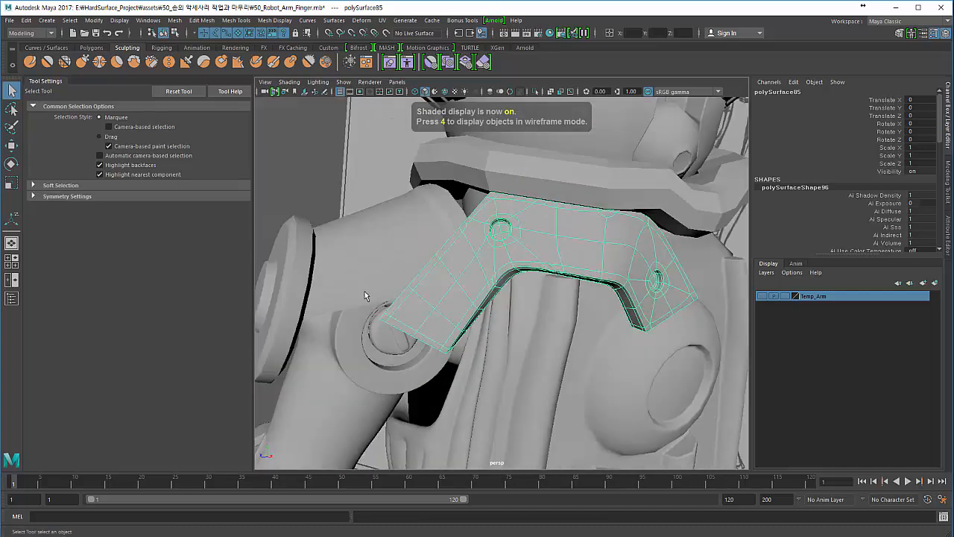
- Delete the edge linking the long arm's octagonal recess to the plate's bevelled inner border
{"action": "left_click", "coordinate": [330, 192]}
{"action": "left_click_drag", "start_coordinate": [336, 198], "coordinate": [510, 299], "text": "alt"}
{"action": "left_click", "coordinate": [448, 333]}
{"action": "right_click_drag", "start_coordinate": [449, 332], "coordinate": [590, 333], "text": "alt"}
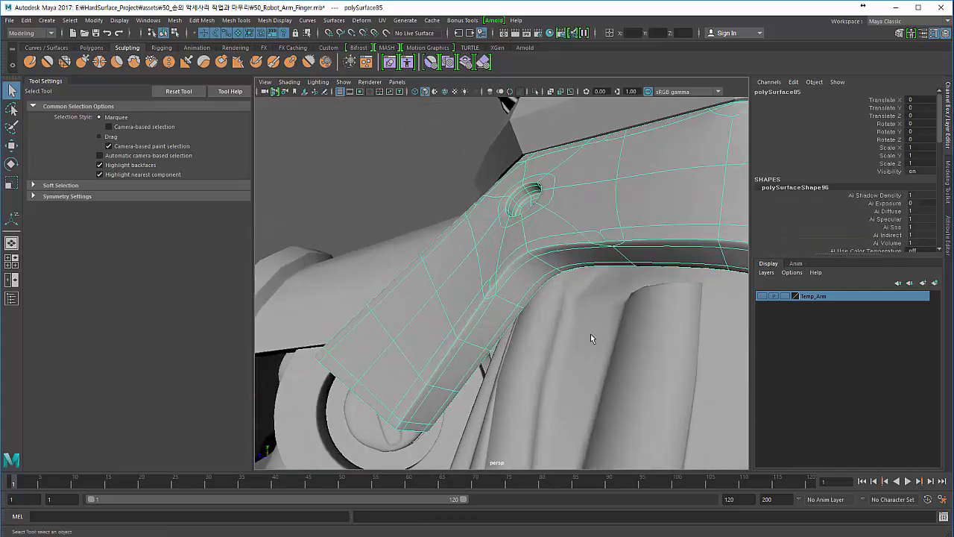
{"action": "key", "text": "1"}
{"action": "left_click_drag", "start_coordinate": [505, 306], "coordinate": [527, 324], "text": "alt"}
{"action": "right_click_drag", "start_coordinate": [418, 325], "coordinate": [479, 326], "text": "alt"}
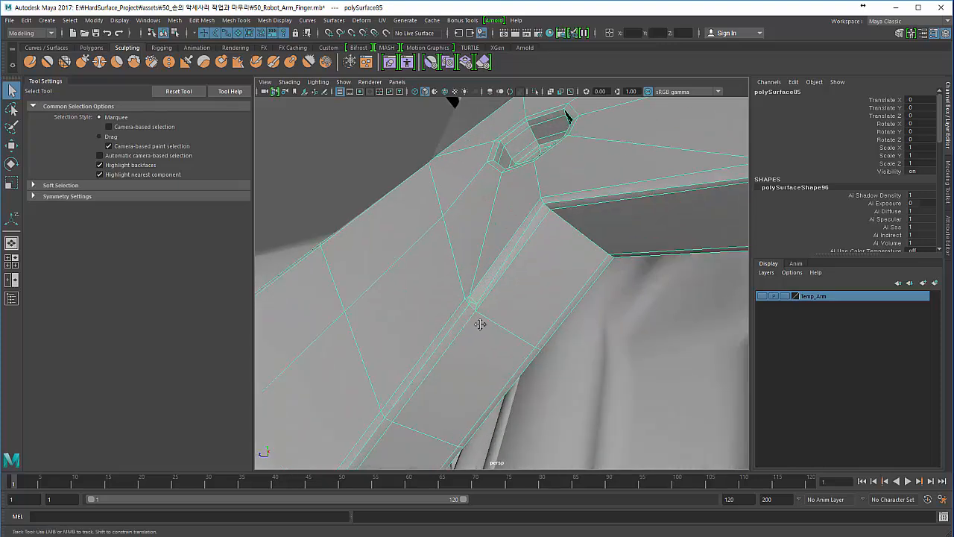
{"action": "left_click_drag", "start_coordinate": [480, 326], "coordinate": [526, 333], "text": "alt"}
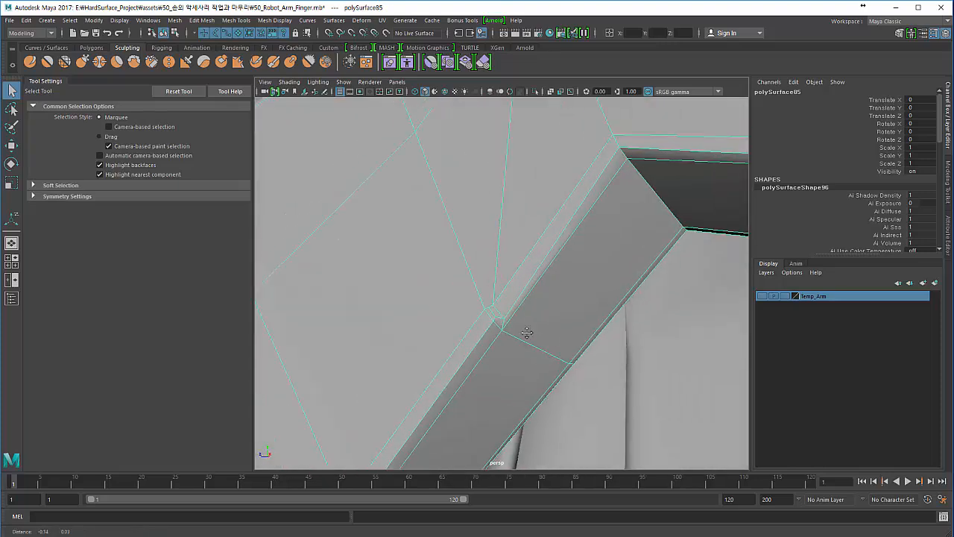
{"action": "right_click_drag", "start_coordinate": [527, 332], "coordinate": [486, 328], "text": "alt"}
{"action": "middle_click_drag", "start_coordinate": [486, 328], "coordinate": [485, 370], "text": "alt"}
{"action": "right_click_drag", "start_coordinate": [499, 238], "coordinate": [496, 213]}
{"action": "left_click", "coordinate": [502, 255]}
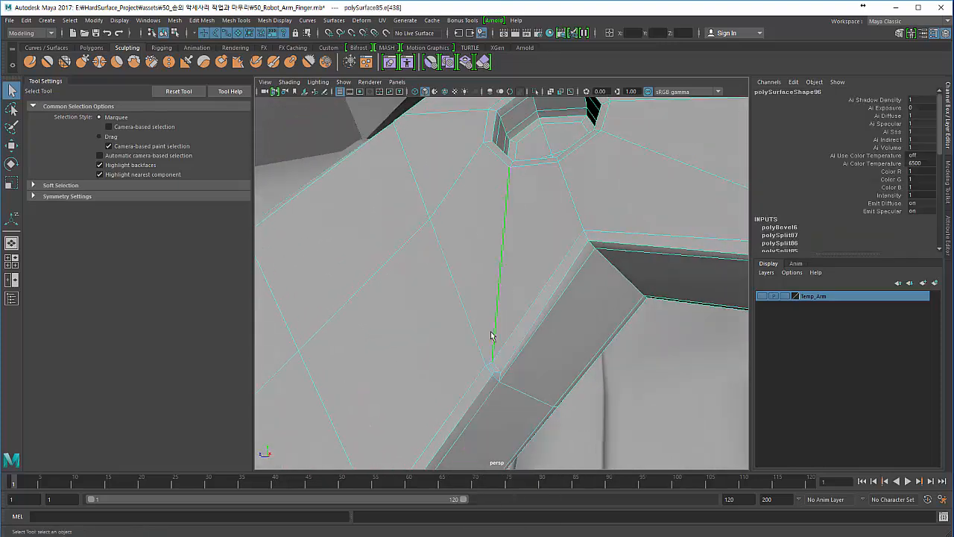
{"action": "key", "text": "Delete"}
- Delete the leftover short bevel edges and stray vertices where the long arm's cross edge meets the inner border
{"action": "left_click_drag", "start_coordinate": [476, 386], "coordinate": [514, 309], "text": "alt"}
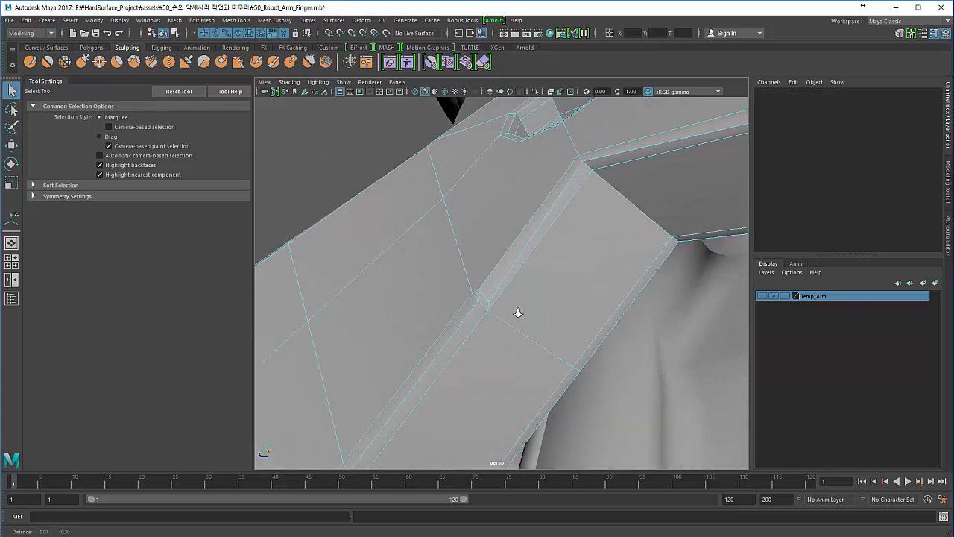
{"action": "right_click_drag", "start_coordinate": [515, 310], "coordinate": [529, 339], "text": "alt"}
{"action": "left_click_drag", "start_coordinate": [529, 338], "coordinate": [435, 352], "text": "alt"}
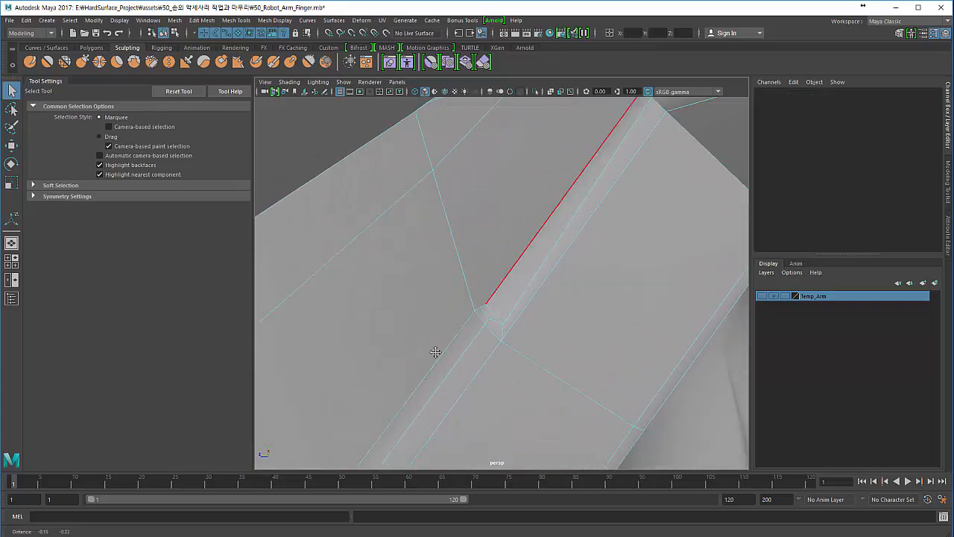
{"action": "left_click", "coordinate": [491, 313]}
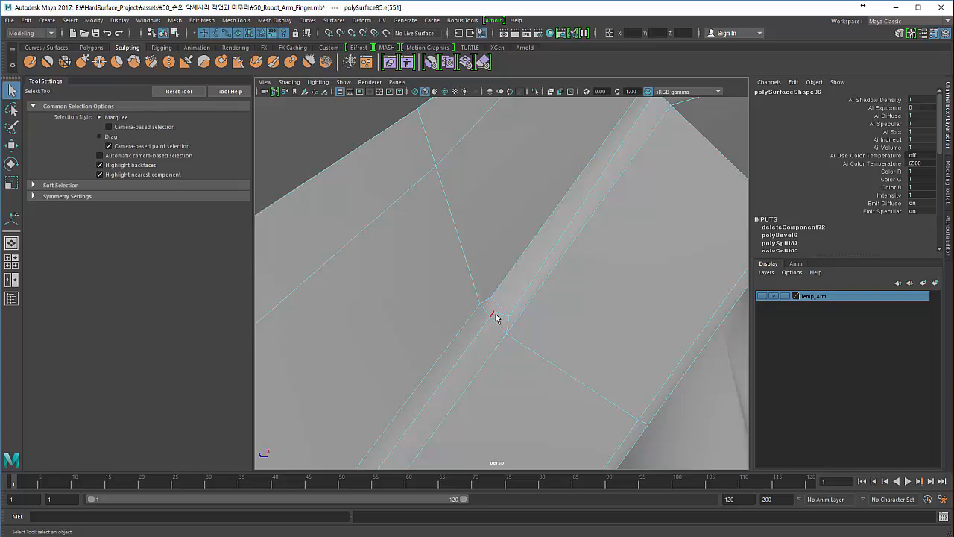
{"action": "key", "text": "Delete"}
{"action": "left_click", "coordinate": [498, 319]}
{"action": "key", "text": "Delete"}
{"action": "left_click", "coordinate": [500, 317]}
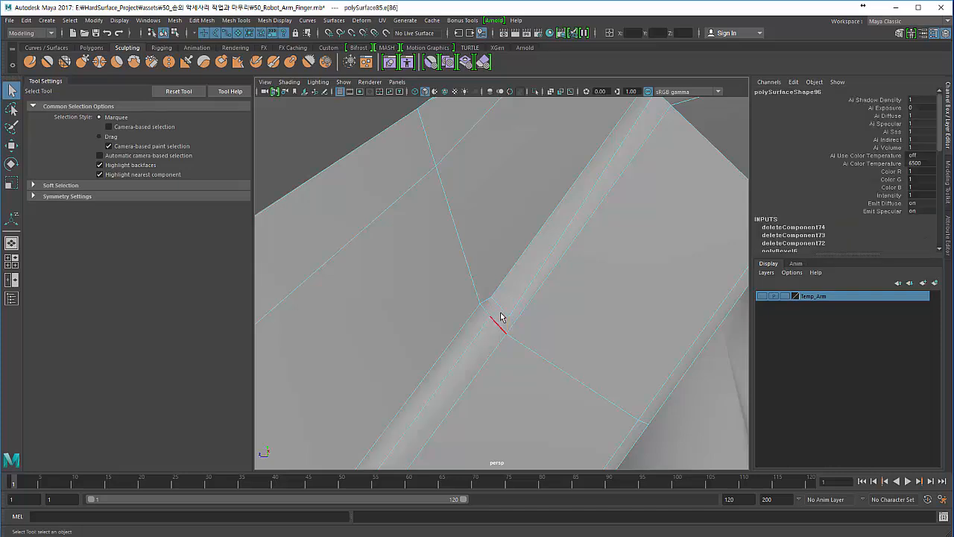
{"action": "key", "text": "Delete"}
{"action": "right_click_drag", "start_coordinate": [494, 254], "coordinate": [447, 255]}
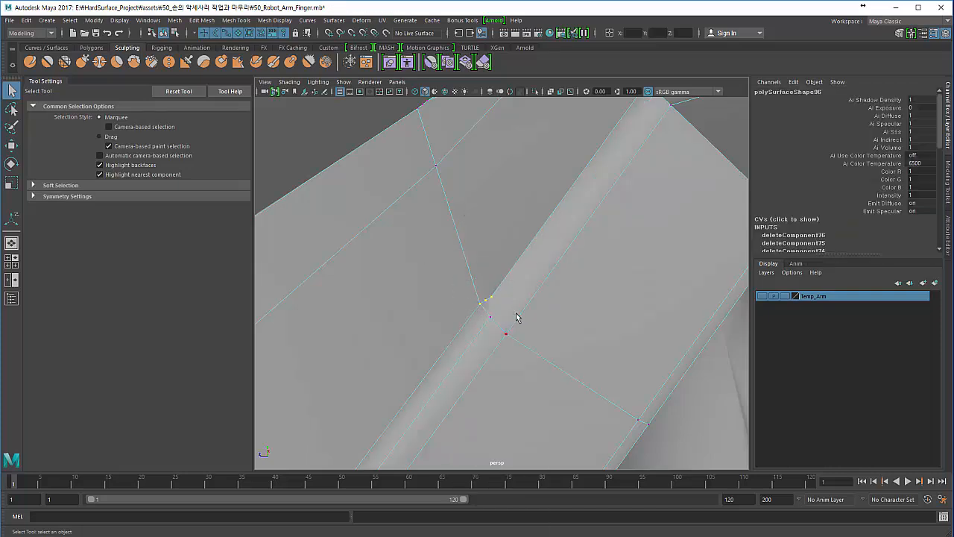
{"action": "key", "text": "Delete"}
- Recut the connecting edges at the cleaned inner-border junction with Multi-Cut, including the one to the recess corner
{"action": "scroll", "coordinate": [467, 319], "scroll_direction": "down", "scroll_amount": 3}
{"action": "right_click_drag", "start_coordinate": [529, 307], "coordinate": [495, 305], "text": "shift"}
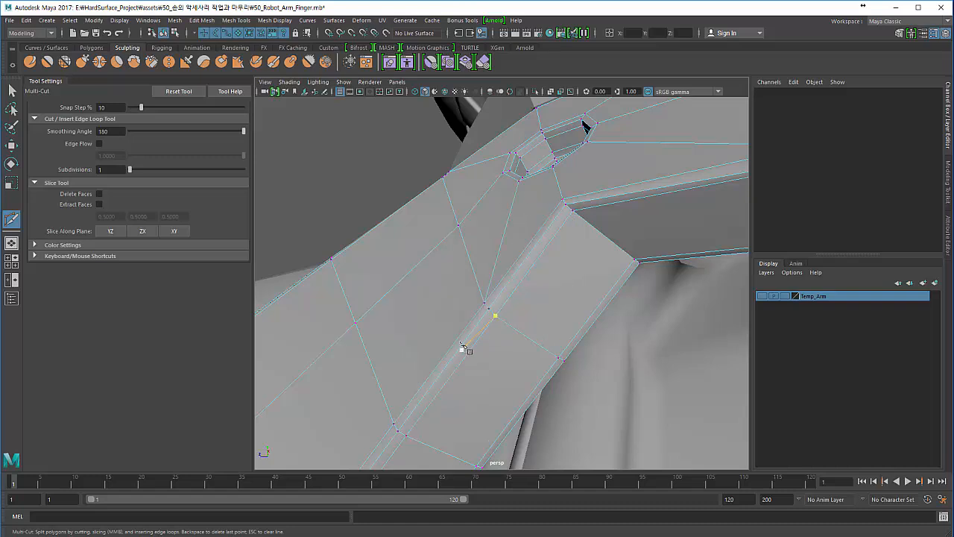
{"action": "right_click_drag", "start_coordinate": [440, 344], "coordinate": [265, 209], "text": "alt"}
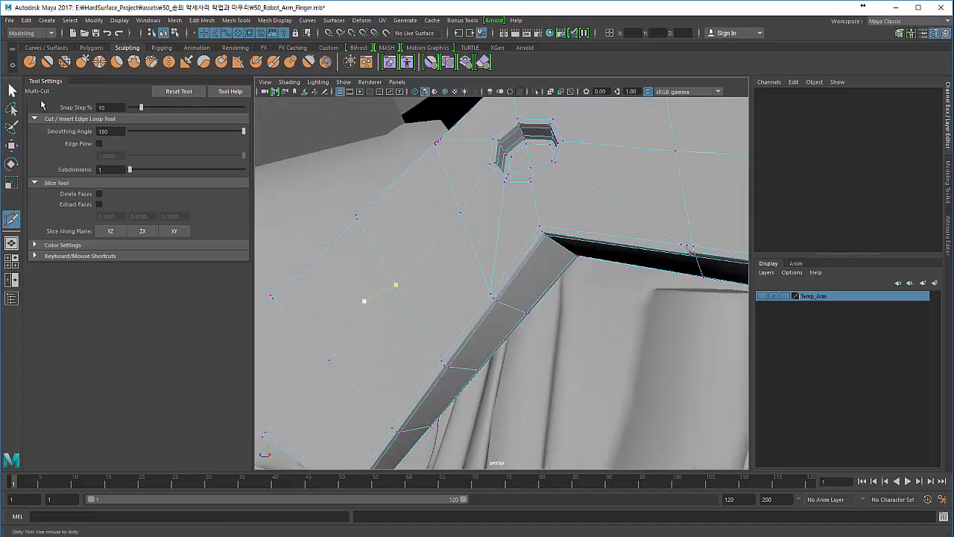
{"action": "left_click", "coordinate": [11, 90]}
- Target-weld the stray bevel vertices on the middle section's inner border onto the adjacent cross edge, and return to object selection
{"action": "left_click_drag", "start_coordinate": [268, 253], "coordinate": [396, 229], "text": "alt"}
{"action": "right_click_drag", "start_coordinate": [396, 228], "coordinate": [483, 309], "text": "alt"}
{"action": "middle_click_drag", "start_coordinate": [483, 309], "coordinate": [514, 388], "text": "alt"}
{"action": "left_click_drag", "start_coordinate": [506, 316], "coordinate": [433, 320], "text": "alt"}
{"action": "right_click_drag", "start_coordinate": [433, 320], "coordinate": [443, 315], "text": "alt"}
{"action": "left_click_drag", "start_coordinate": [443, 315], "coordinate": [522, 322], "text": "alt"}
{"action": "right_click_drag", "start_coordinate": [521, 321], "coordinate": [568, 326], "text": "alt"}
{"action": "key", "text": "F8"}
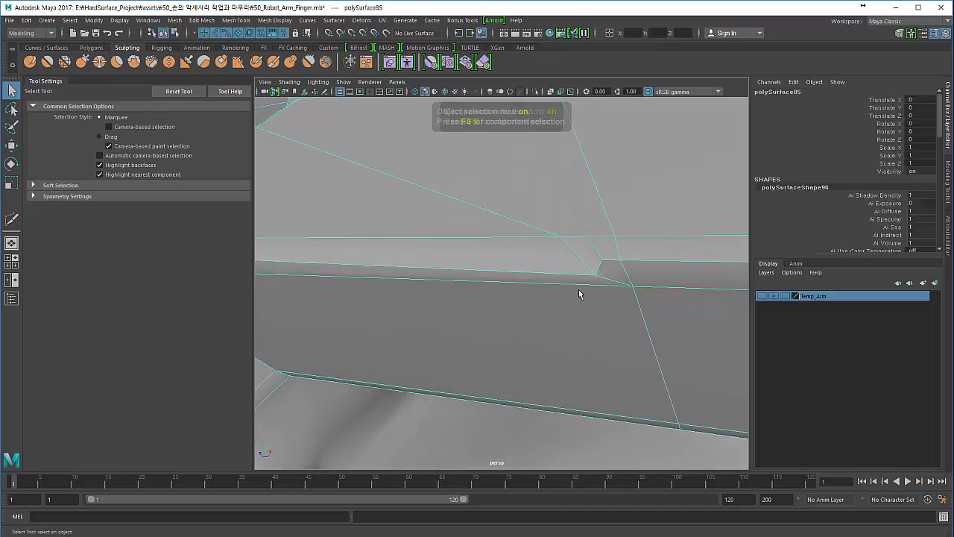
{"action": "key", "text": "shift+z"}
{"action": "right_click", "coordinate": [597, 268], "text": "shift"}
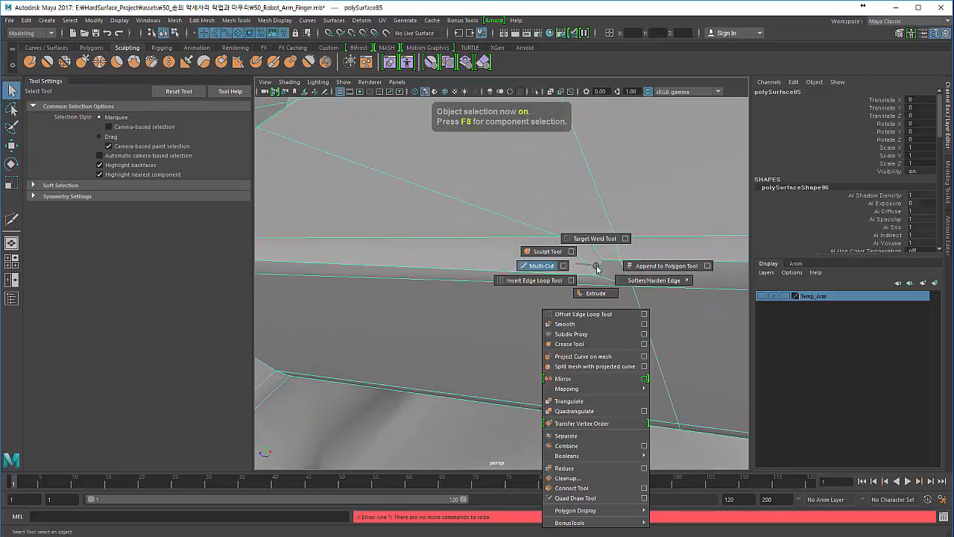
{"action": "left_click", "coordinate": [597, 239]}
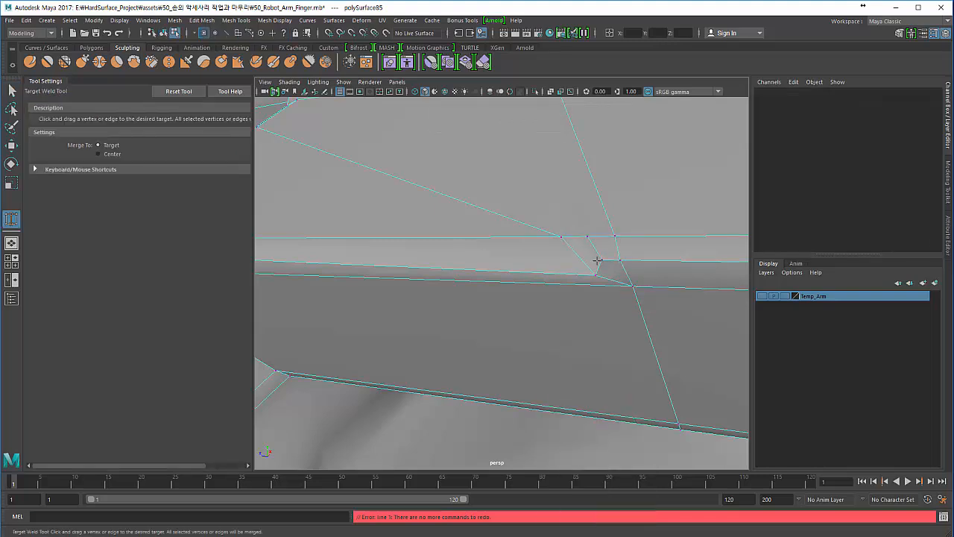
{"action": "left_click_drag", "start_coordinate": [594, 277], "coordinate": [602, 260]}
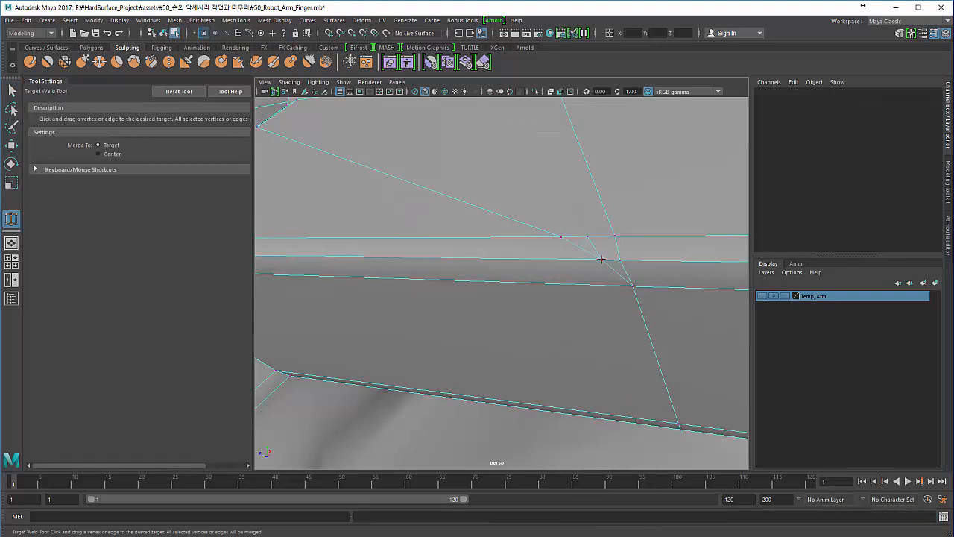
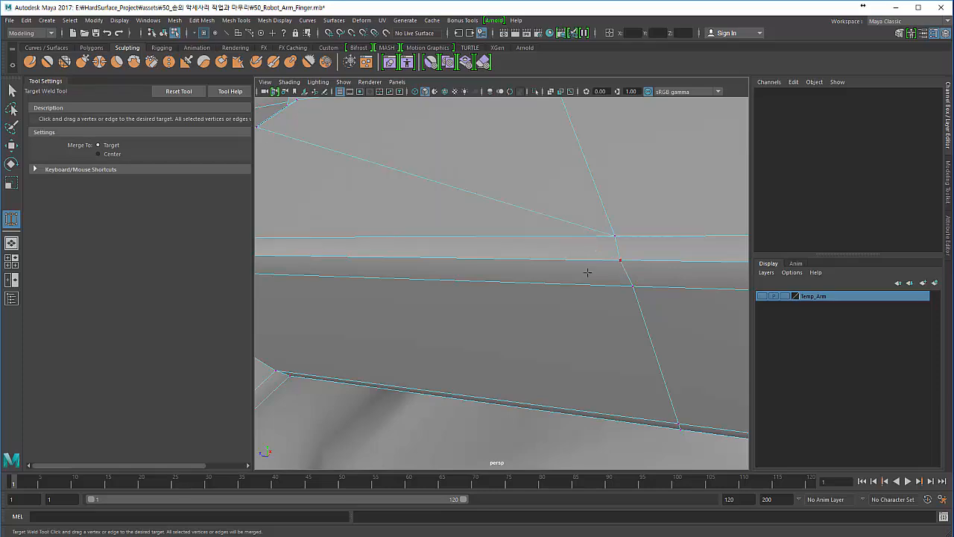
{"action": "right_click_drag", "start_coordinate": [515, 279], "coordinate": [370, 238], "text": "alt"}
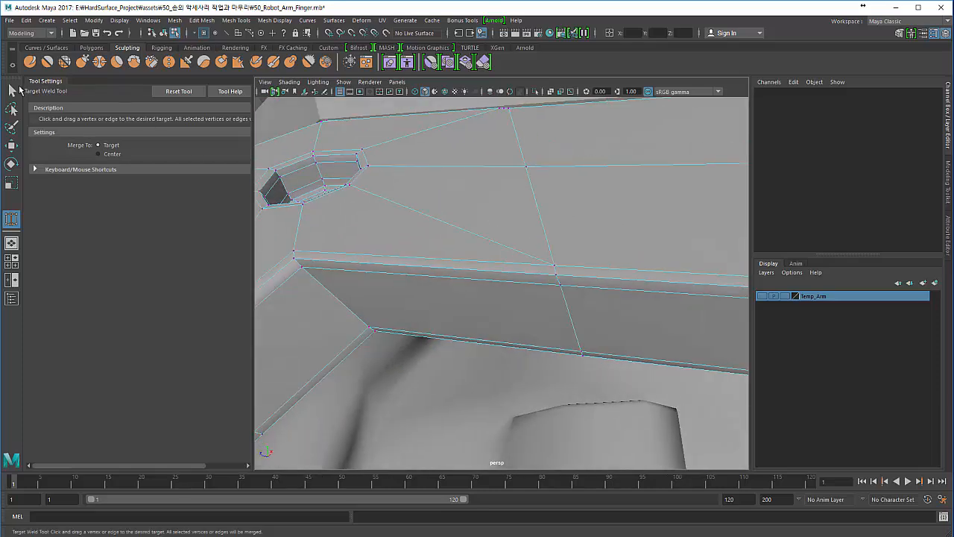
{"action": "key", "text": "q"}
{"action": "key", "text": "F8"}
- Preview the plate smoothed, return it to unsmoothed display, and isolate it in the viewport
{"action": "key", "text": "3"}
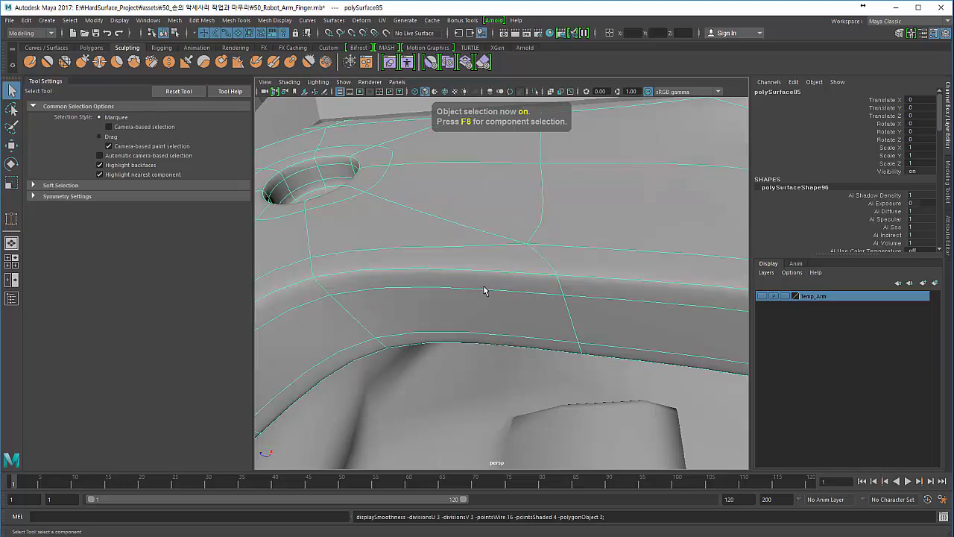
{"action": "left_click_drag", "start_coordinate": [507, 333], "coordinate": [454, 326], "text": "alt"}
{"action": "key", "text": "1"}
{"action": "left_click_drag", "start_coordinate": [518, 316], "coordinate": [442, 376], "text": "alt"}
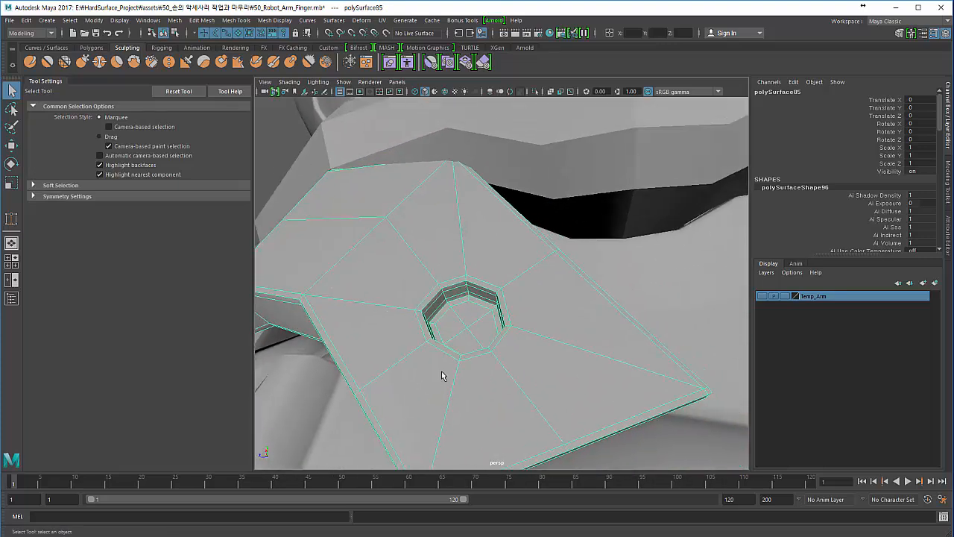
{"action": "left_click_drag", "start_coordinate": [440, 338], "coordinate": [515, 354], "text": "alt"}
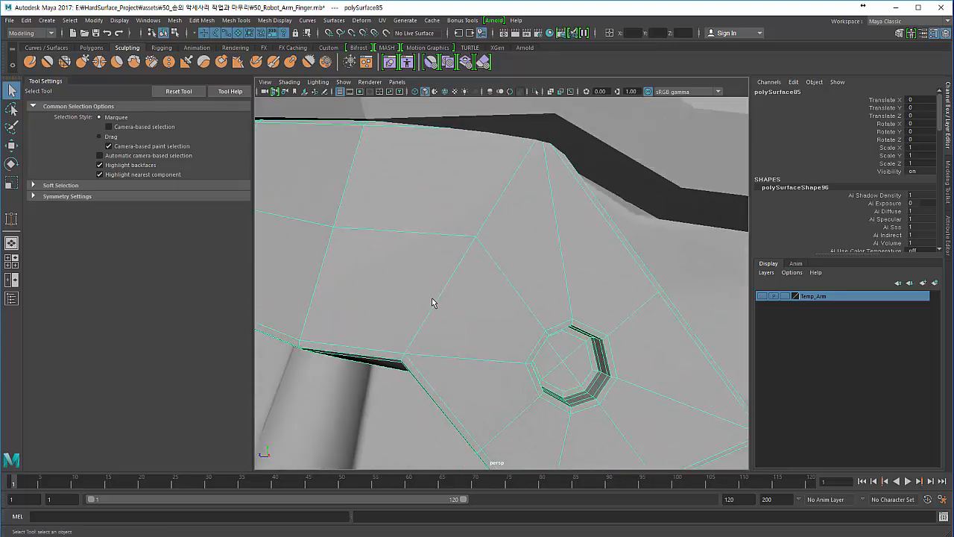
{"action": "key", "text": "F8"}
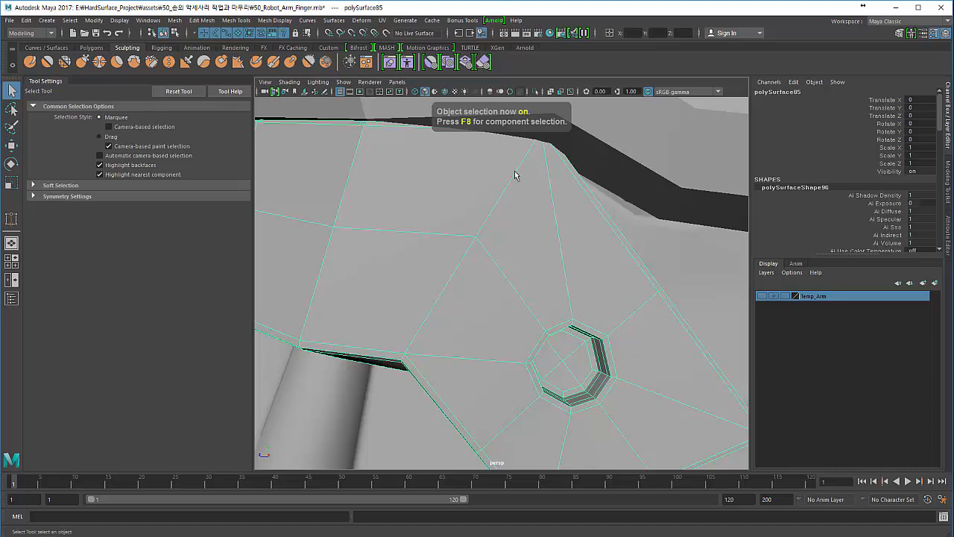
{"action": "left_click", "coordinate": [535, 91]}
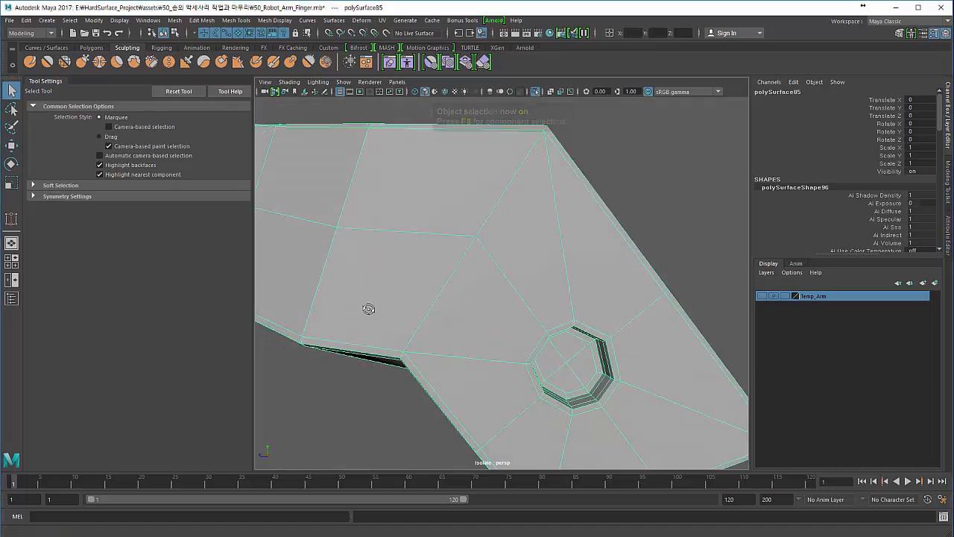
- Delete the two extra bevel edge loops beside the inner bend between the middle section and the short arm
{"action": "left_click_drag", "start_coordinate": [368, 308], "coordinate": [471, 316], "text": "alt"}
{"action": "right_click_drag", "start_coordinate": [471, 316], "coordinate": [480, 204], "text": "alt"}
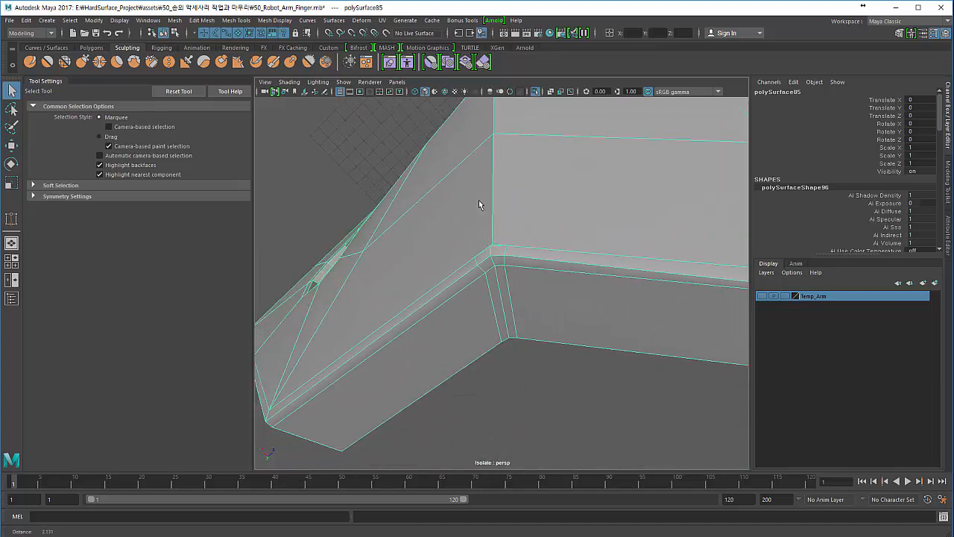
{"action": "right_click_drag", "start_coordinate": [485, 239], "coordinate": [485, 214]}
{"action": "left_click", "coordinate": [484, 296]}
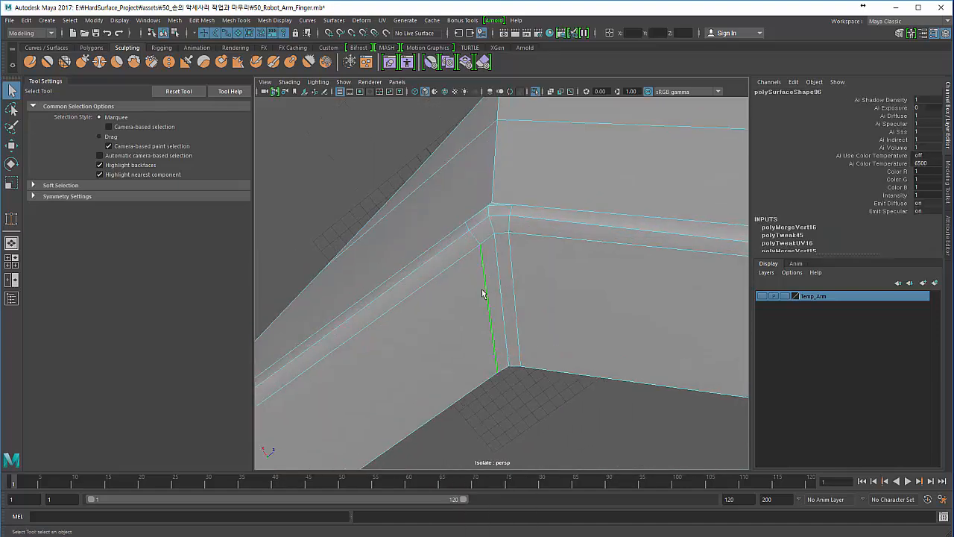
{"action": "key", "text": "ctrl+BackSpace"}
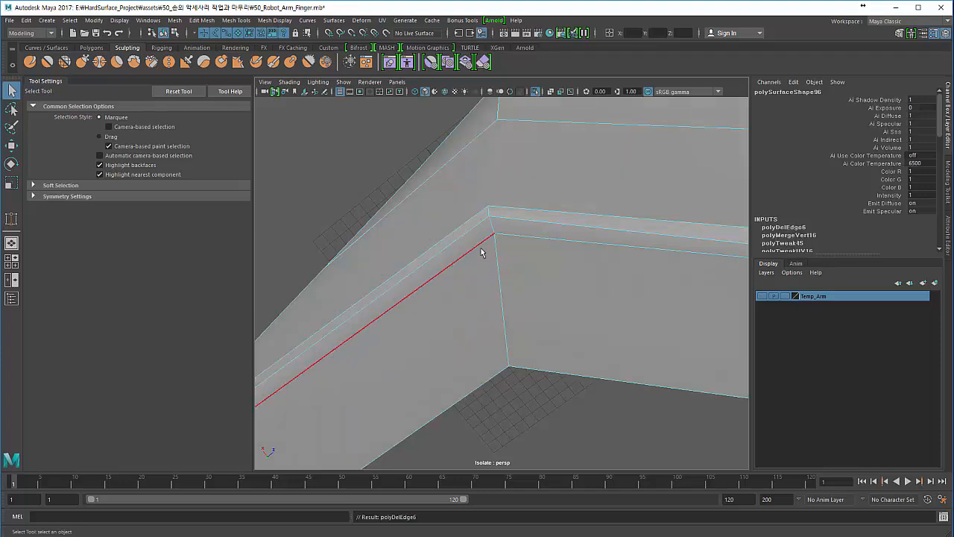
- Cut an edge from the plate's centre-line vertex to the inner bend's border corner with Multi-Cut
{"action": "left_click_drag", "start_coordinate": [481, 252], "coordinate": [505, 262], "text": "alt"}
{"action": "right_click_drag", "start_coordinate": [490, 258], "coordinate": [492, 224]}
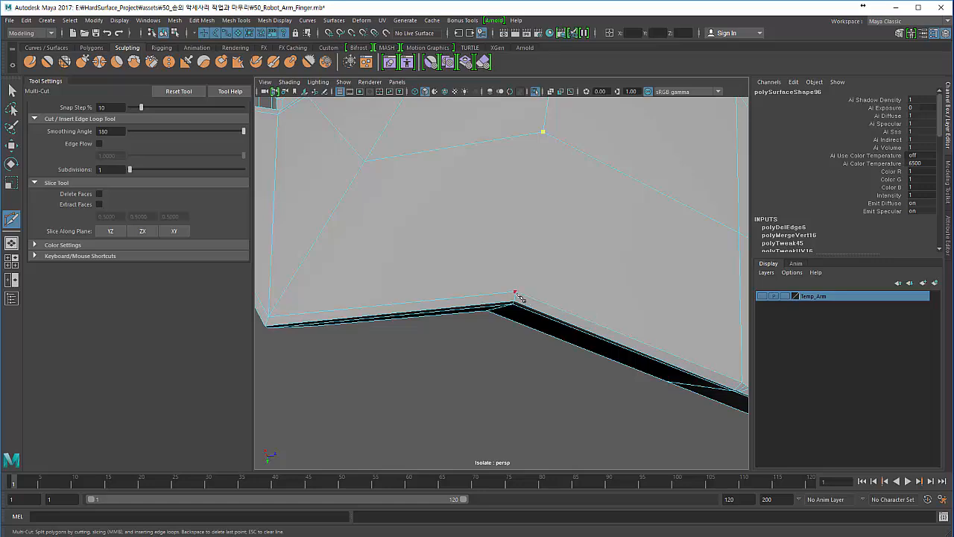
{"action": "right_click", "coordinate": [539, 305]}
{"action": "left_click_drag", "start_coordinate": [501, 326], "coordinate": [425, 302], "text": "alt"}
{"action": "right_click_drag", "start_coordinate": [425, 302], "coordinate": [537, 345], "text": "alt"}
{"action": "left_click", "coordinate": [571, 424]}
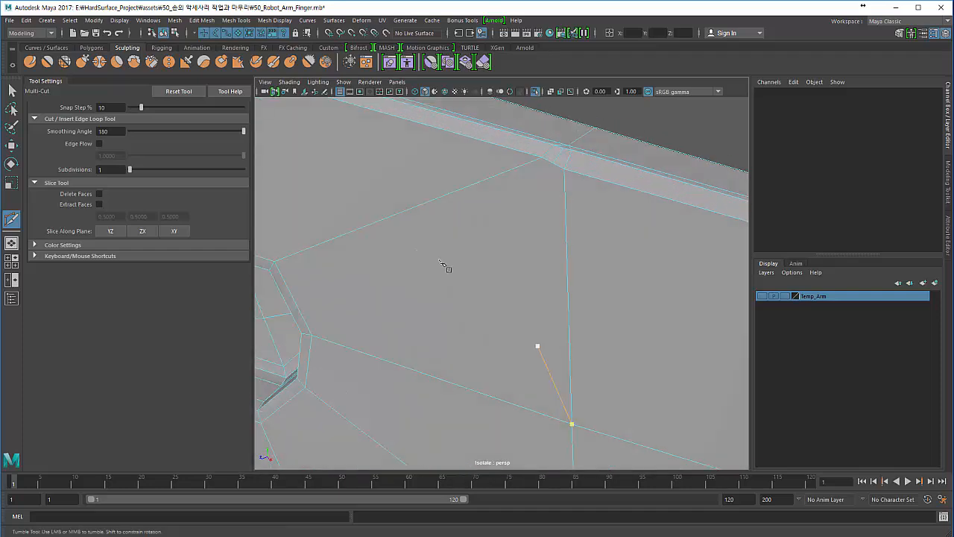
{"action": "left_click", "coordinate": [553, 210]}
{"action": "middle_click_drag", "start_coordinate": [450, 331], "coordinate": [329, 262], "text": "alt"}
{"action": "left_click", "coordinate": [11, 91]}
{"action": "left_click_drag", "start_coordinate": [407, 228], "coordinate": [413, 232], "text": "alt"}
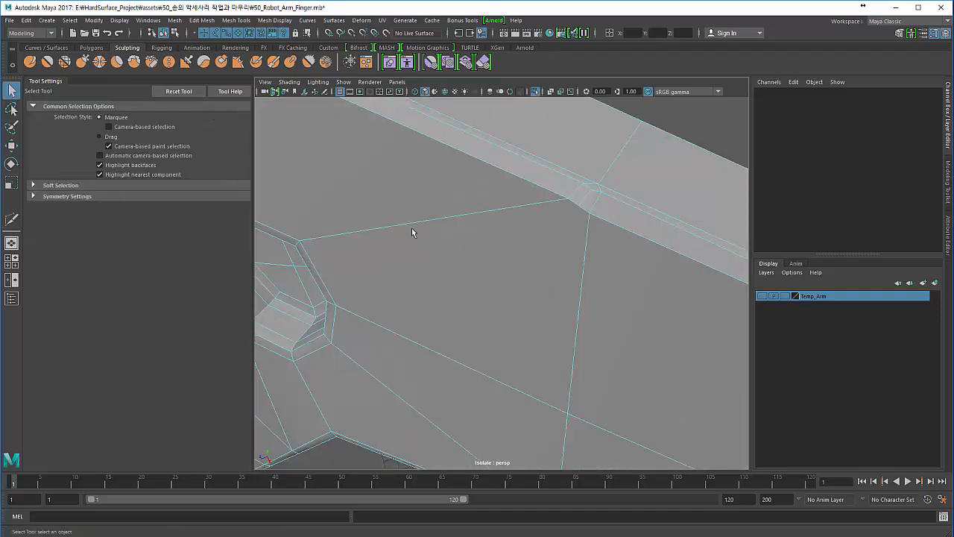
- Target-weld the stray bevel vertices on the middle section's outer border, beside the long-arm recess, onto the cross edge's vertices
{"action": "key", "text": "F8"}
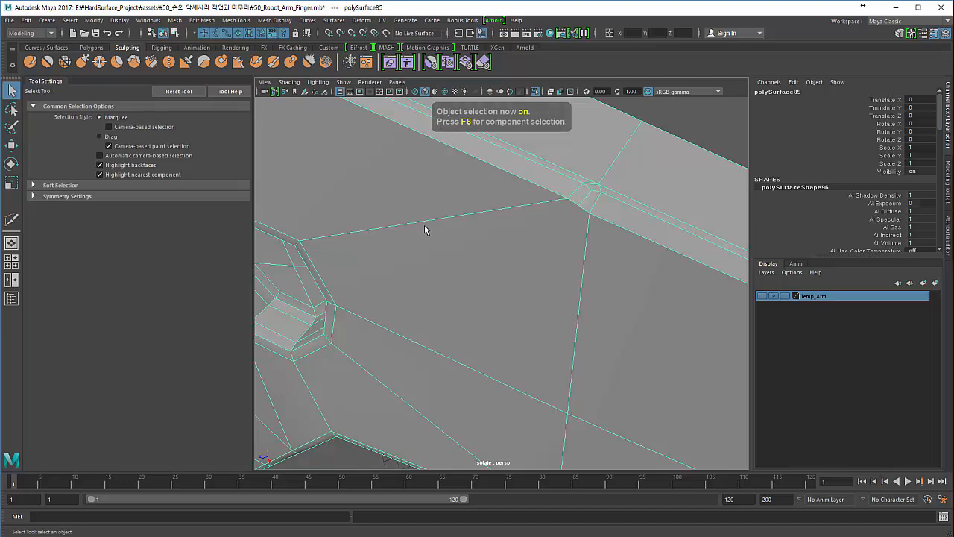
{"action": "right_click_drag", "start_coordinate": [425, 229], "coordinate": [430, 198], "text": "shift"}
{"action": "left_click_drag", "start_coordinate": [549, 224], "coordinate": [545, 286], "text": "alt"}
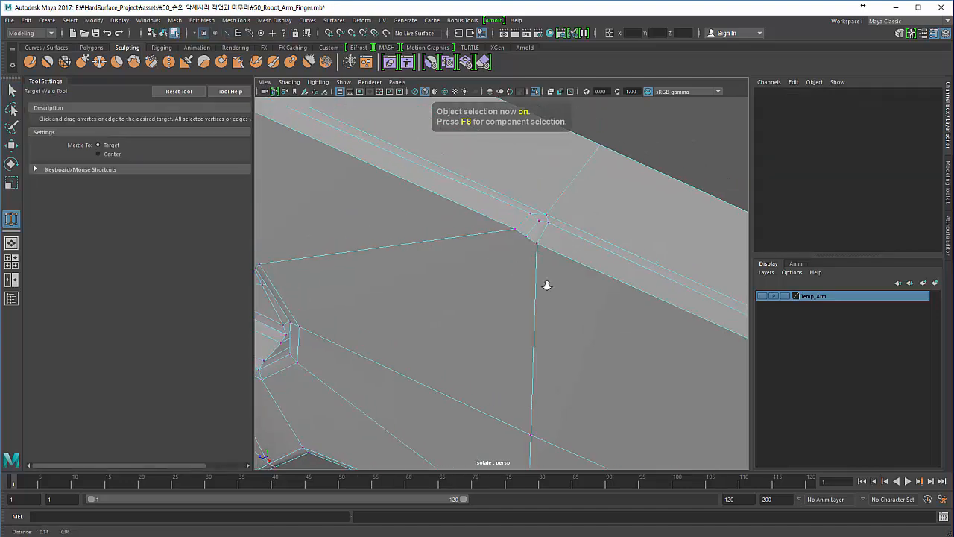
{"action": "scroll", "coordinate": [522, 268], "scroll_direction": "up", "scroll_amount": 3}
{"action": "middle_click_drag", "start_coordinate": [513, 262], "coordinate": [483, 281], "text": "alt"}
{"action": "left_click_drag", "start_coordinate": [484, 281], "coordinate": [482, 284], "text": "alt"}
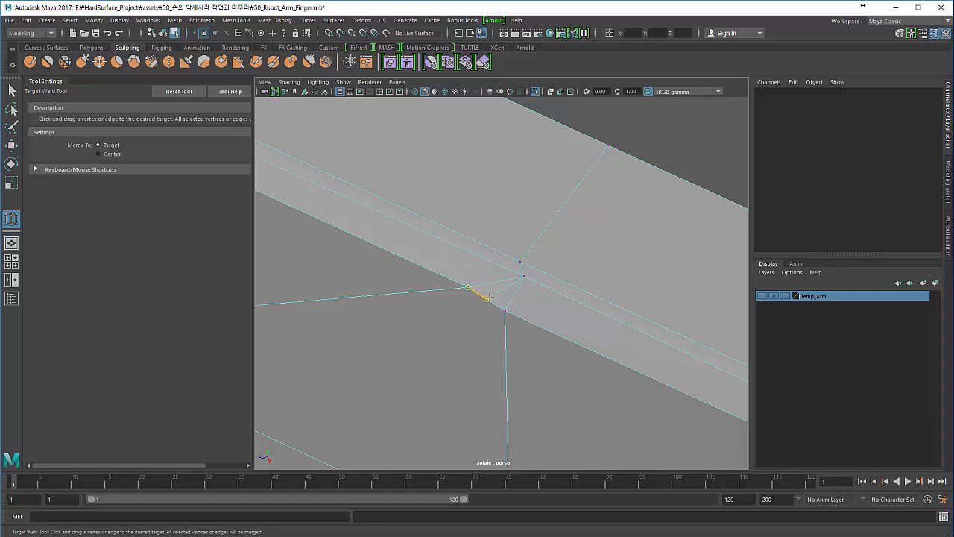
{"action": "left_click_drag", "start_coordinate": [487, 297], "coordinate": [487, 298]}
{"action": "right_click_drag", "start_coordinate": [464, 294], "coordinate": [366, 286], "text": "alt"}
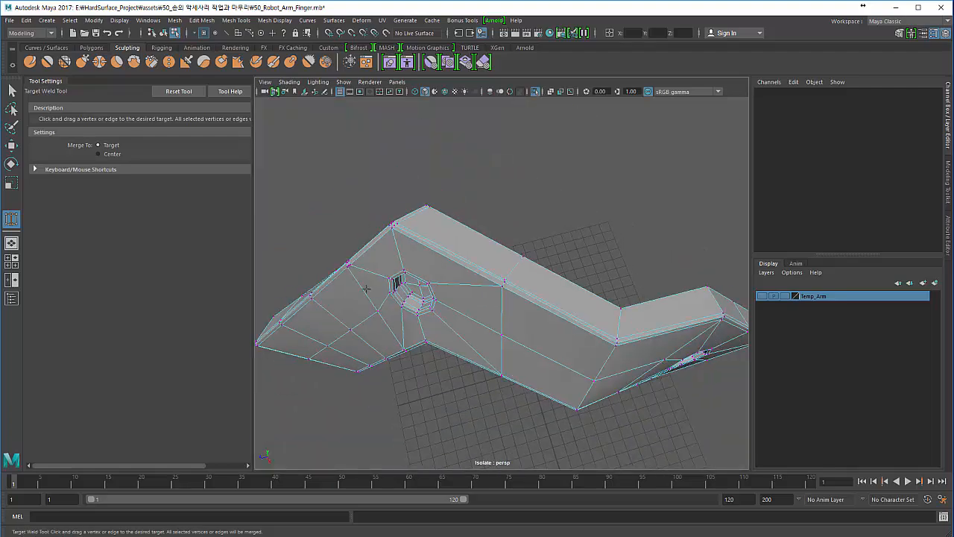
- Target-weld the stray bevel vertices on the long arm's outer border, on the other side of the same recess
{"action": "left_click_drag", "start_coordinate": [367, 286], "coordinate": [418, 328], "text": "alt"}
{"action": "right_click_drag", "start_coordinate": [447, 328], "coordinate": [537, 333], "text": "alt"}
{"action": "middle_click_drag", "start_coordinate": [388, 314], "coordinate": [478, 321], "text": "alt"}
{"action": "left_click_drag", "start_coordinate": [477, 321], "coordinate": [514, 302], "text": "alt"}
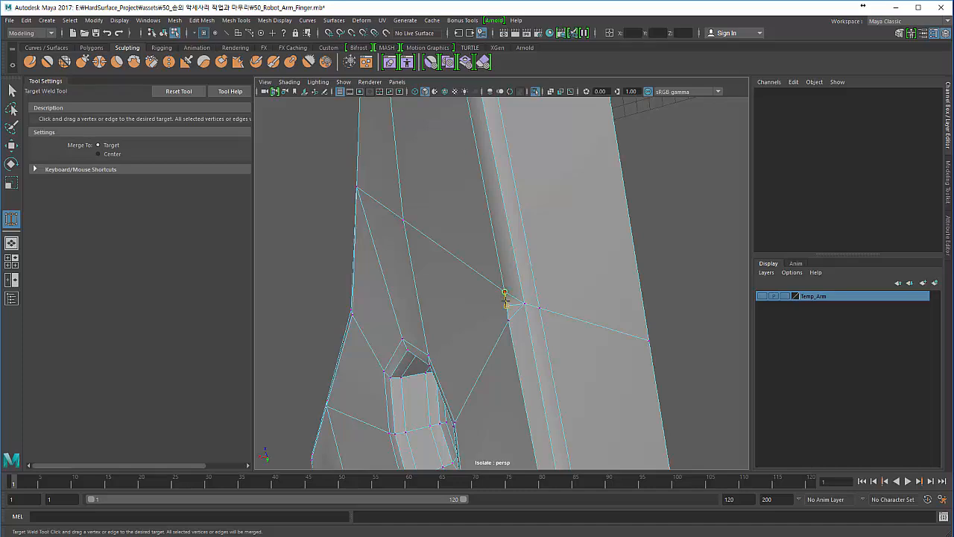
{"action": "left_click_drag", "start_coordinate": [516, 328], "coordinate": [515, 328]}
{"action": "right_click_drag", "start_coordinate": [515, 328], "coordinate": [405, 314], "text": "alt"}
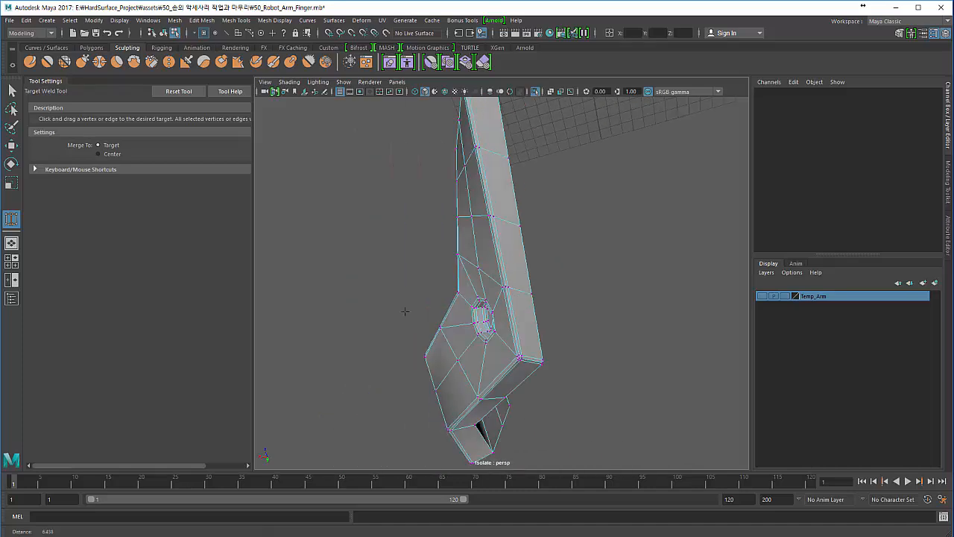
{"action": "left_click_drag", "start_coordinate": [405, 313], "coordinate": [512, 341], "text": "alt"}
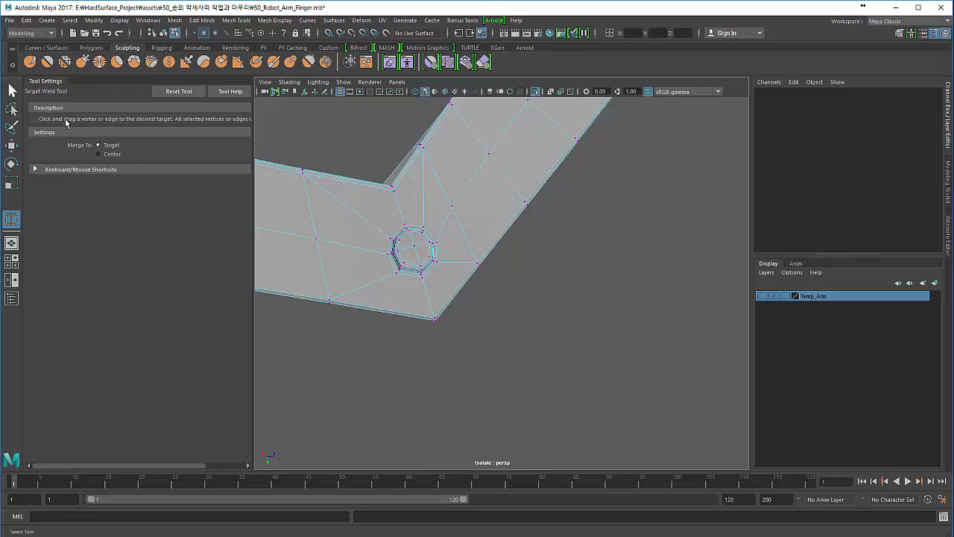
- Leave vertex editing and check the plate's bends and recess in smooth preview from several sides
{"action": "key", "text": "q"}
{"action": "left_click_drag", "start_coordinate": [358, 295], "coordinate": [381, 301], "text": "alt"}
{"action": "key", "text": "F8"}
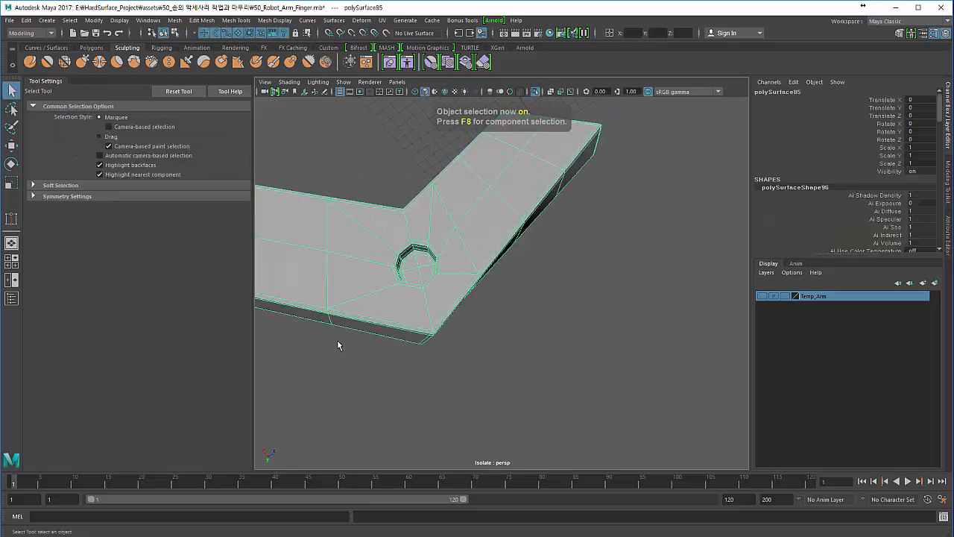
{"action": "key", "text": "3"}
{"action": "left_click", "coordinate": [390, 344]}
{"action": "left_click_drag", "start_coordinate": [390, 342], "coordinate": [380, 288], "text": "alt"}
{"action": "right_click_drag", "start_coordinate": [379, 287], "coordinate": [333, 301], "text": "alt"}
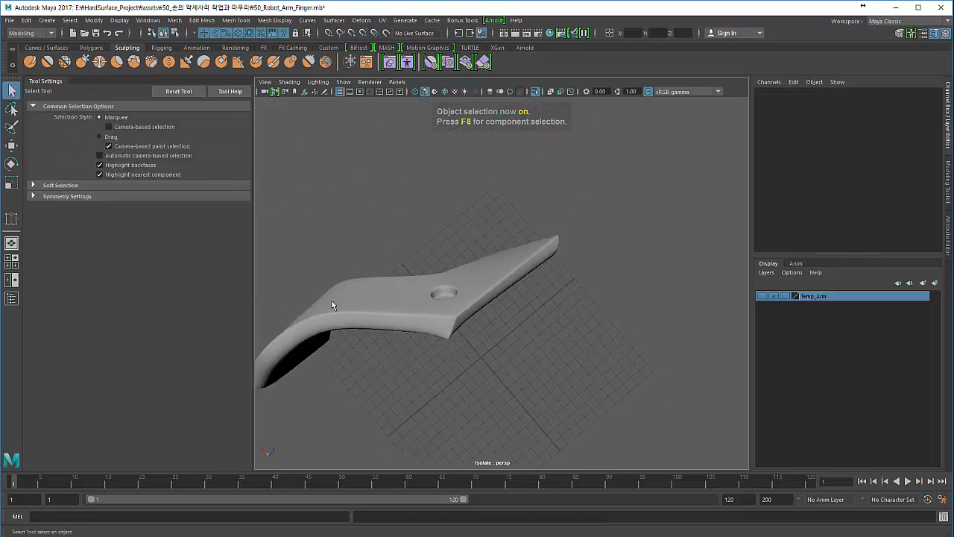
{"action": "left_click", "coordinate": [355, 308]}
{"action": "left_click_drag", "start_coordinate": [385, 352], "coordinate": [378, 288], "text": "alt"}
{"action": "key", "text": "1"}
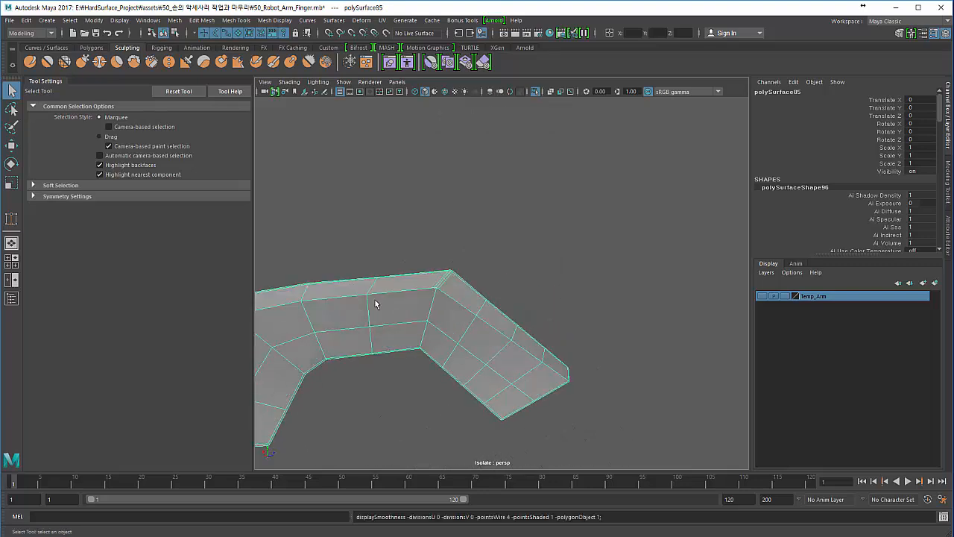
- Examine the plate's recess-free back face and its outer bend corner in smooth preview
{"action": "left_click_drag", "start_coordinate": [394, 323], "coordinate": [396, 292], "text": "alt"}
{"action": "key", "text": "3"}
{"action": "left_click_drag", "start_coordinate": [386, 325], "coordinate": [365, 325], "text": "alt"}
{"action": "left_click", "coordinate": [408, 349]}
{"action": "left_click_drag", "start_coordinate": [408, 349], "coordinate": [420, 321], "text": "alt"}
{"action": "left_click_drag", "start_coordinate": [440, 199], "coordinate": [430, 307], "text": "alt"}
{"action": "left_click", "coordinate": [438, 290]}
- Cut two edges on the plate's back face from the centre-line vertices beside the bend to its outer corner with Multi-Cut
{"action": "key", "text": "1"}
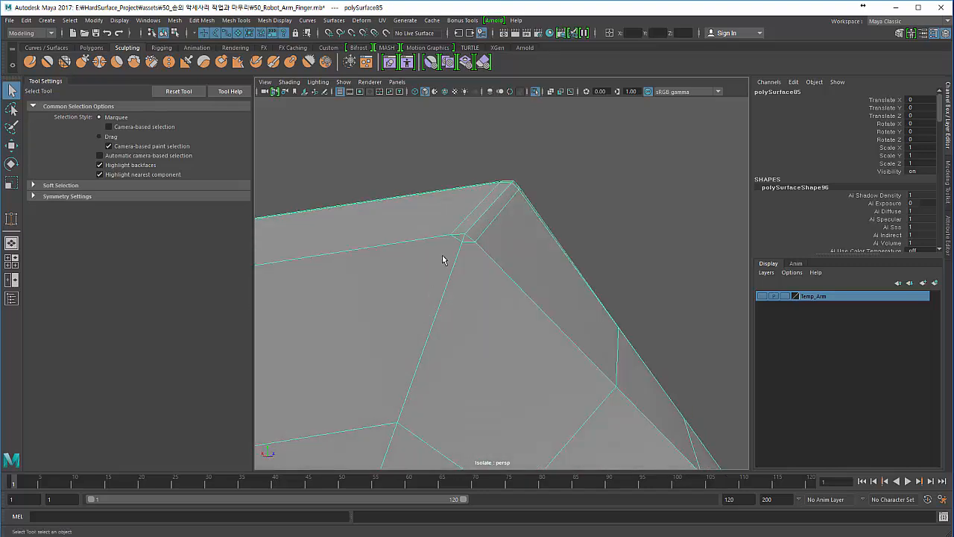
{"action": "left_click_drag", "start_coordinate": [443, 259], "coordinate": [493, 301], "text": "alt"}
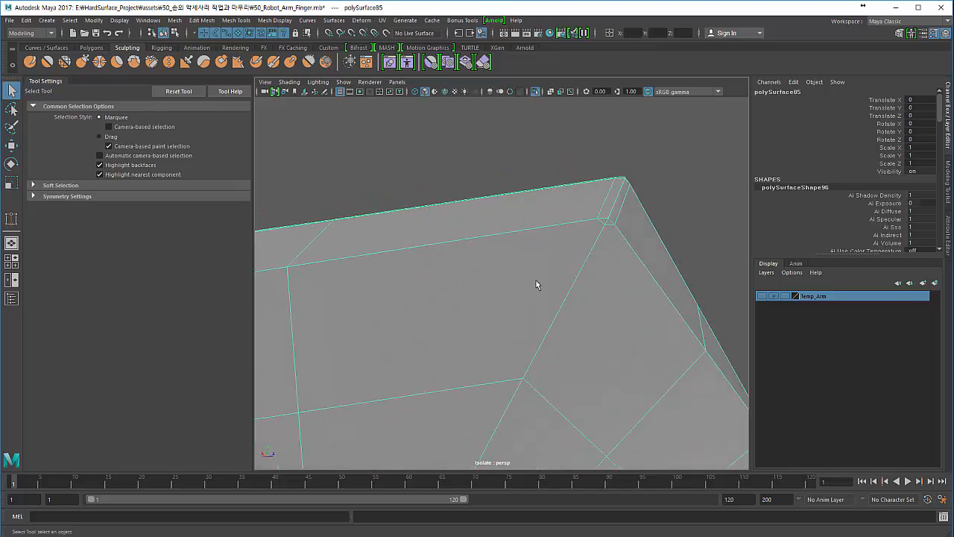
{"action": "right_click_drag", "start_coordinate": [536, 280], "coordinate": [487, 273], "text": "shift"}
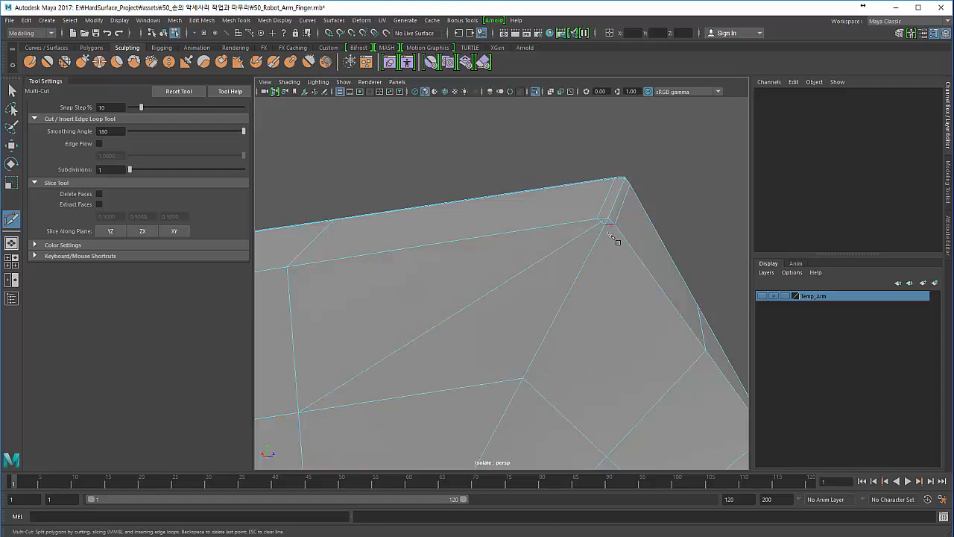
{"action": "key", "text": "Escape"}
{"action": "left_click_drag", "start_coordinate": [566, 328], "coordinate": [481, 159], "text": "alt"}
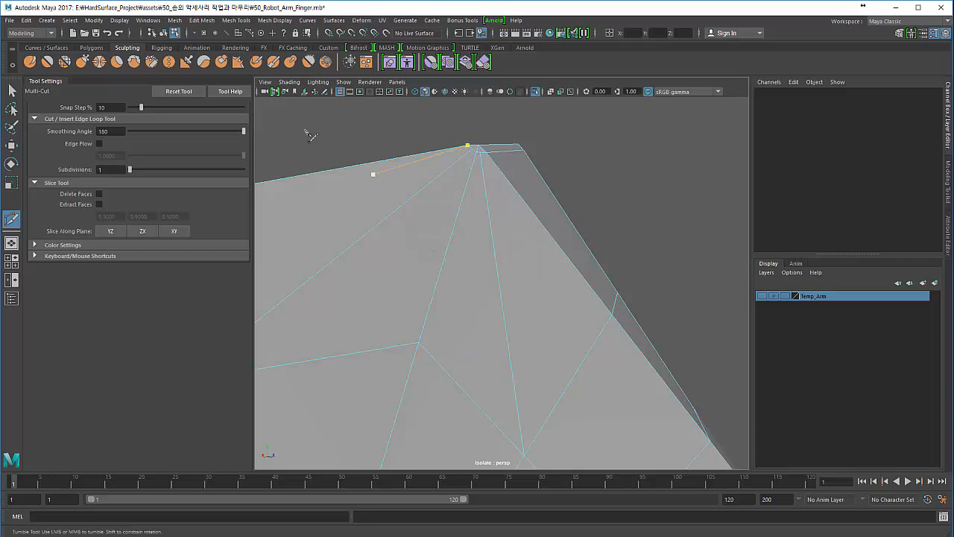
{"action": "left_click", "coordinate": [12, 90]}
{"action": "key", "text": "F8"}
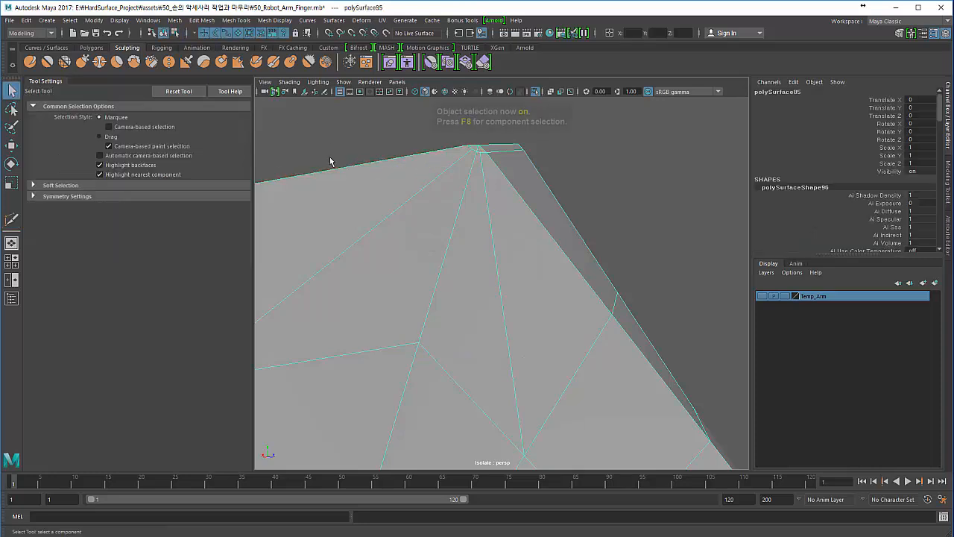
- Compare the whole plate in smoothed and unsmoothed display, examining both recesses, the borders and the bends
{"action": "key", "text": "3"}
{"action": "left_click", "coordinate": [363, 148]}
{"action": "left_click_drag", "start_coordinate": [364, 157], "coordinate": [403, 351], "text": "alt"}
{"action": "left_click", "coordinate": [419, 328]}
{"action": "key", "text": "1"}
{"action": "key", "text": "3"}
{"action": "left_click", "coordinate": [359, 317]}
{"action": "key", "text": "ctrl+z"}
{"action": "key", "text": "1"}
{"action": "left_click", "coordinate": [355, 322]}
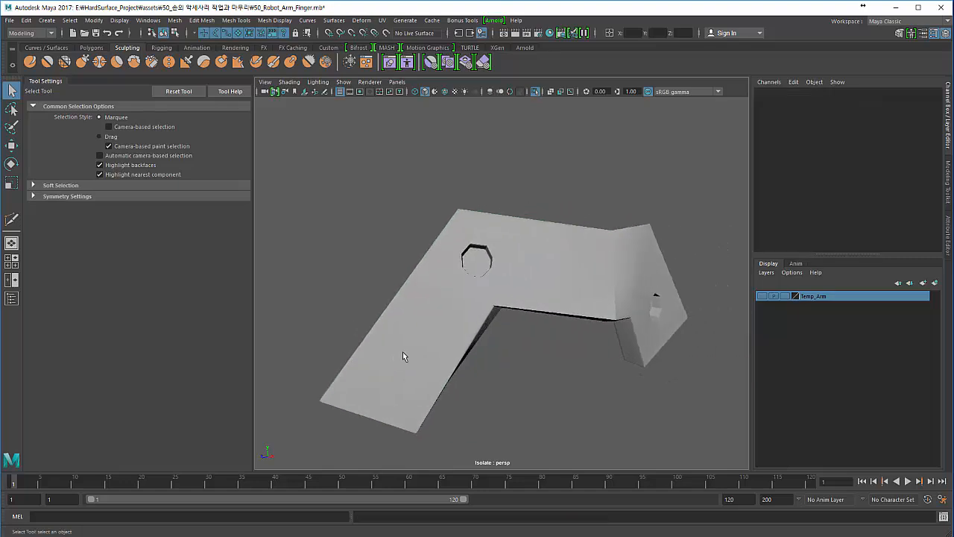
{"action": "left_click", "coordinate": [401, 353]}
{"action": "key", "text": "3"}
{"action": "left_click", "coordinate": [375, 315]}
{"action": "left_click_drag", "start_coordinate": [375, 316], "coordinate": [402, 283], "text": "alt"}
{"action": "left_click", "coordinate": [608, 355]}
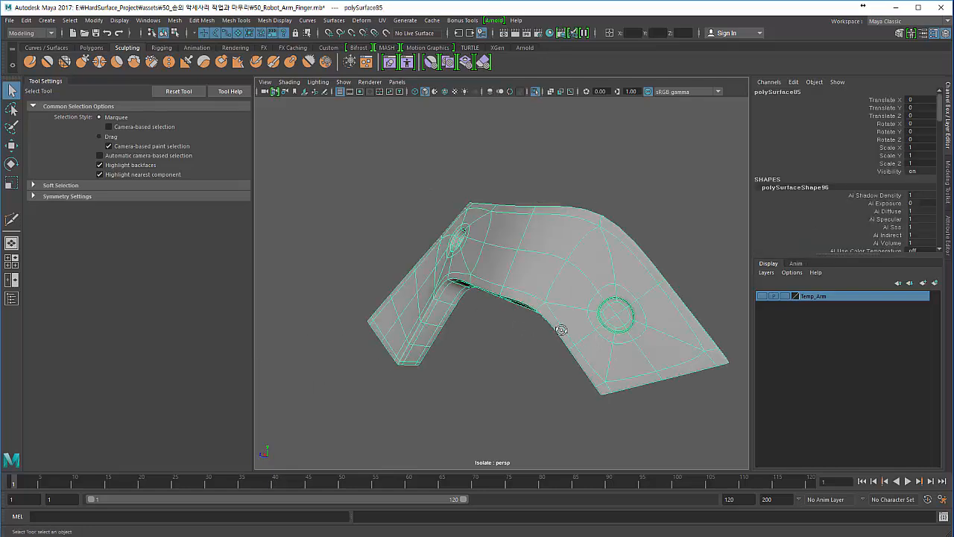
{"action": "key", "text": "1"}
{"action": "left_click", "coordinate": [367, 200]}
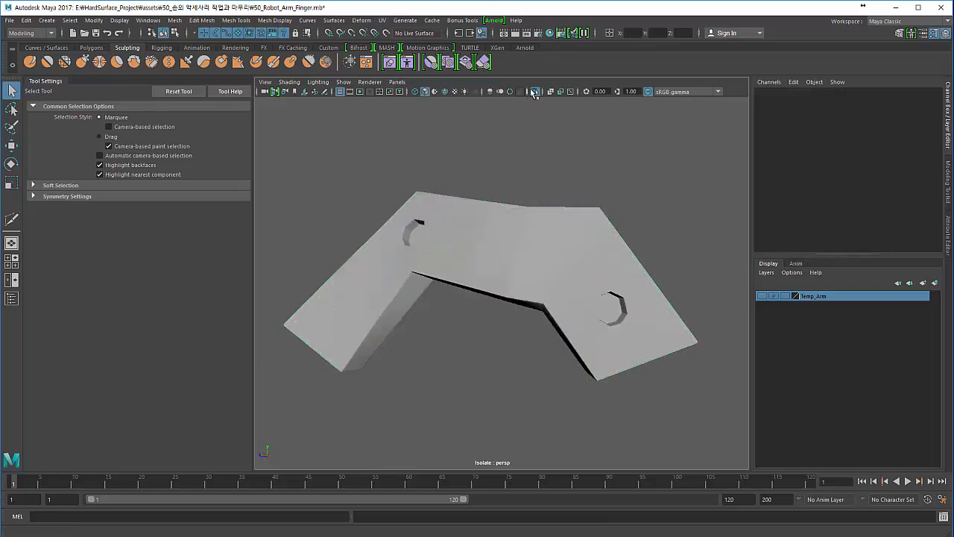
- Turn off isolation and examine the plate in place below the wrist ring among the other hand parts
{"action": "left_click", "coordinate": [534, 92]}
{"action": "right_click_drag", "start_coordinate": [510, 357], "coordinate": [422, 337], "text": "alt"}
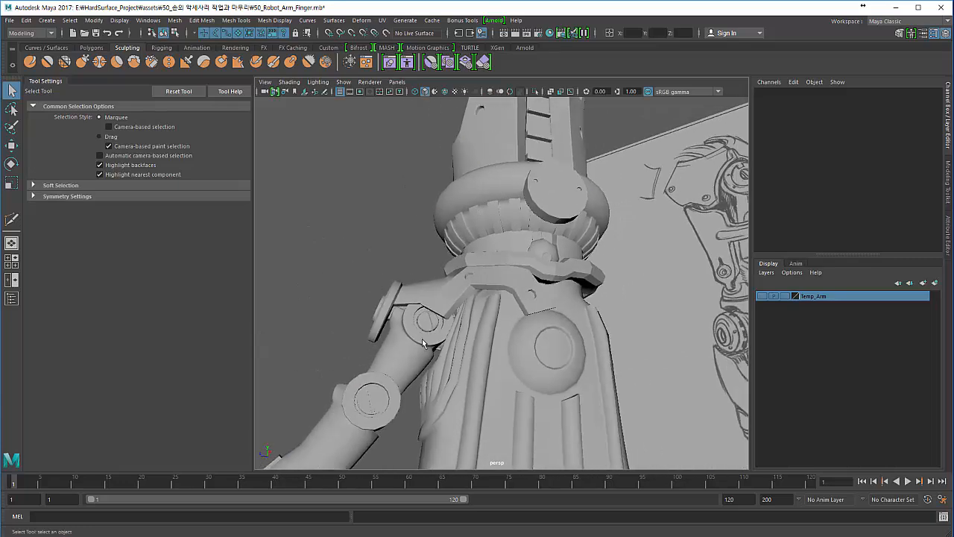
{"action": "mouse_move", "coordinate": [422, 337]}
{"action": "left_mouse_down", "text": "alt"}
{"action": "mouse_move", "coordinate": [345, 276]}
{"action": "mouse_move", "coordinate": [322, 344]}
{"action": "mouse_move", "coordinate": [408, 379]}
{"action": "left_mouse_up", "text": "alt"}
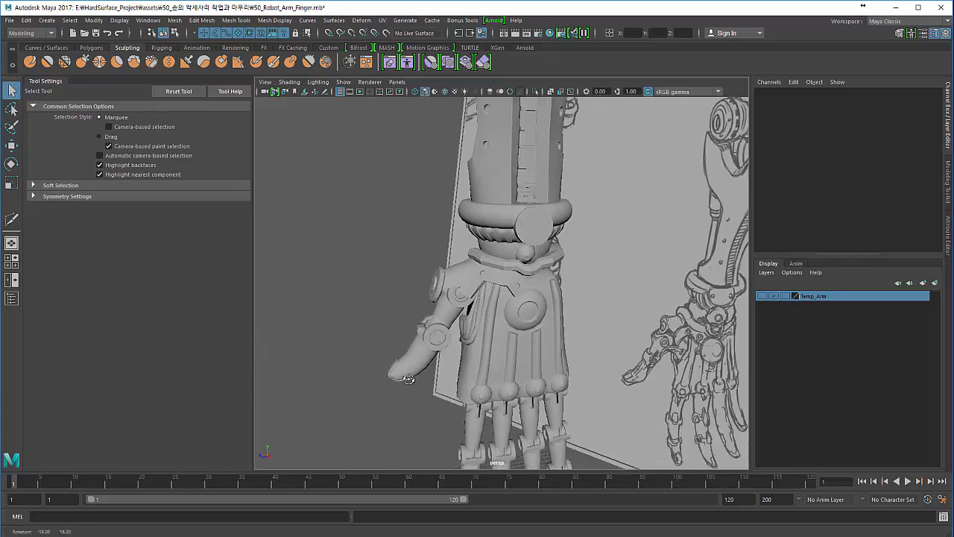
{"action": "left_click", "coordinate": [471, 293]}
{"action": "left_click_drag", "start_coordinate": [471, 293], "coordinate": [432, 280], "text": "alt"}
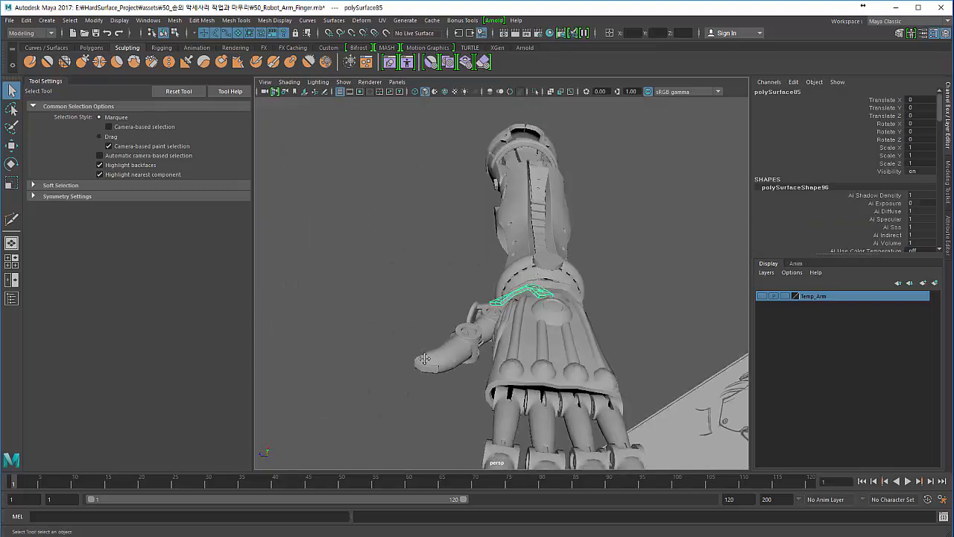
{"action": "middle_click_drag", "start_coordinate": [411, 425], "coordinate": [404, 324], "text": "alt"}
{"action": "right_click_drag", "start_coordinate": [403, 324], "coordinate": [470, 313], "text": "alt"}
{"action": "left_click_drag", "start_coordinate": [421, 313], "coordinate": [431, 282], "text": "alt"}
- Select the parent groups of all four fingers and set their X, Y and Z rotation to 0
{"action": "left_click", "coordinate": [417, 356]}
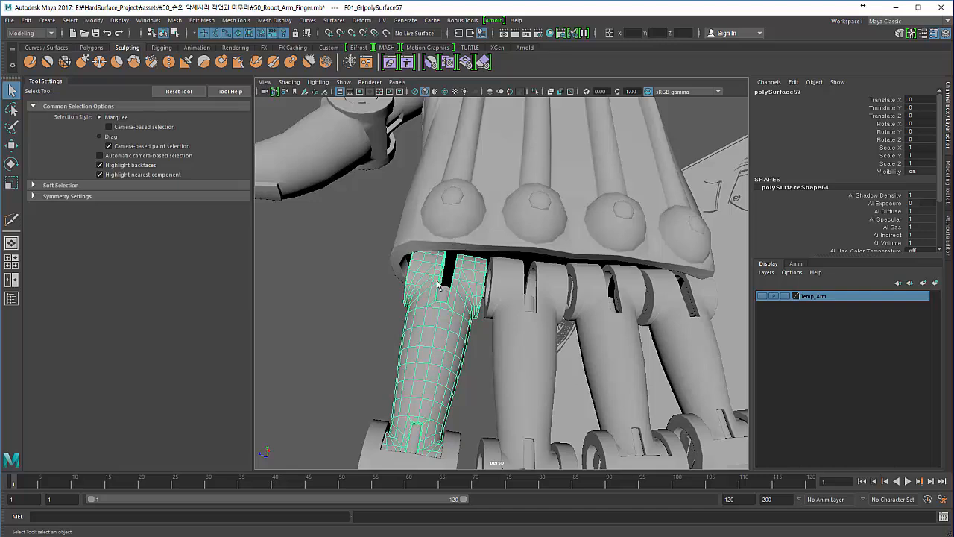
{"action": "left_click_drag", "start_coordinate": [437, 284], "coordinate": [445, 273], "text": "alt"}
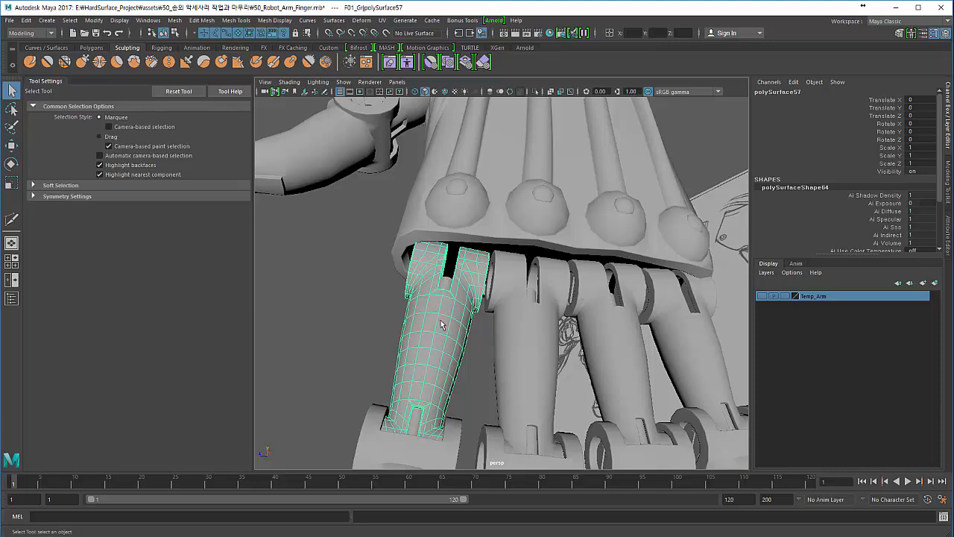
{"action": "right_click_drag", "start_coordinate": [442, 325], "coordinate": [351, 339], "text": "alt"}
{"action": "left_click", "coordinate": [358, 343]}
{"action": "left_click_drag", "start_coordinate": [351, 339], "coordinate": [397, 349], "text": "alt"}
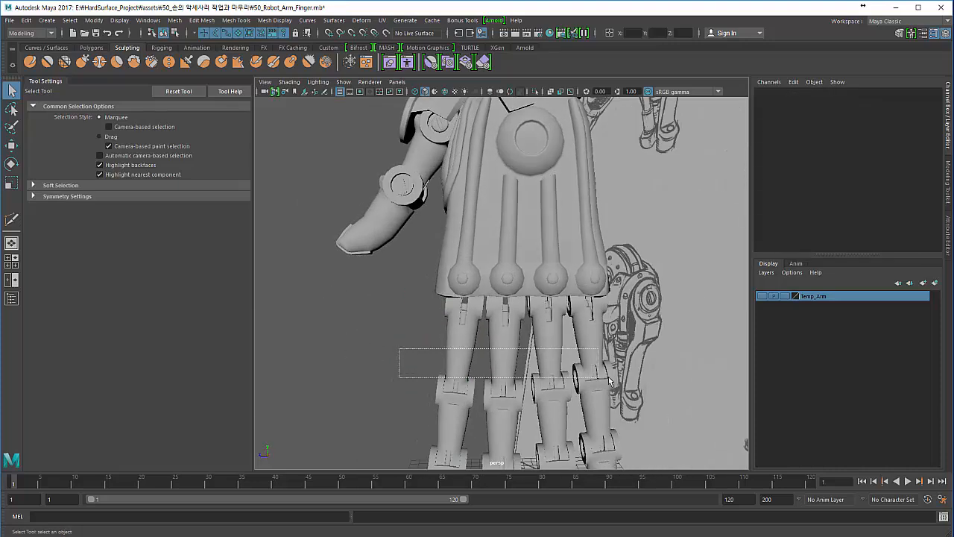
{"action": "left_click_drag", "start_coordinate": [609, 381], "coordinate": [617, 362]}
{"action": "right_click_drag", "start_coordinate": [548, 355], "coordinate": [421, 335], "text": "alt"}
{"action": "key", "text": "Up"}
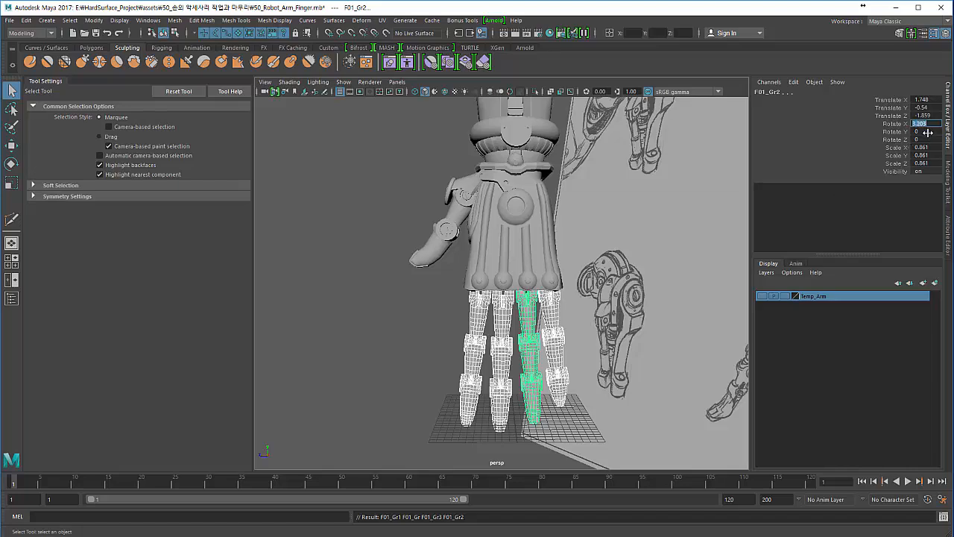
{"action": "left_click_drag", "start_coordinate": [926, 139], "coordinate": [926, 122]}
{"action": "type", "text": "0"}
{"action": "key", "text": "Return"}
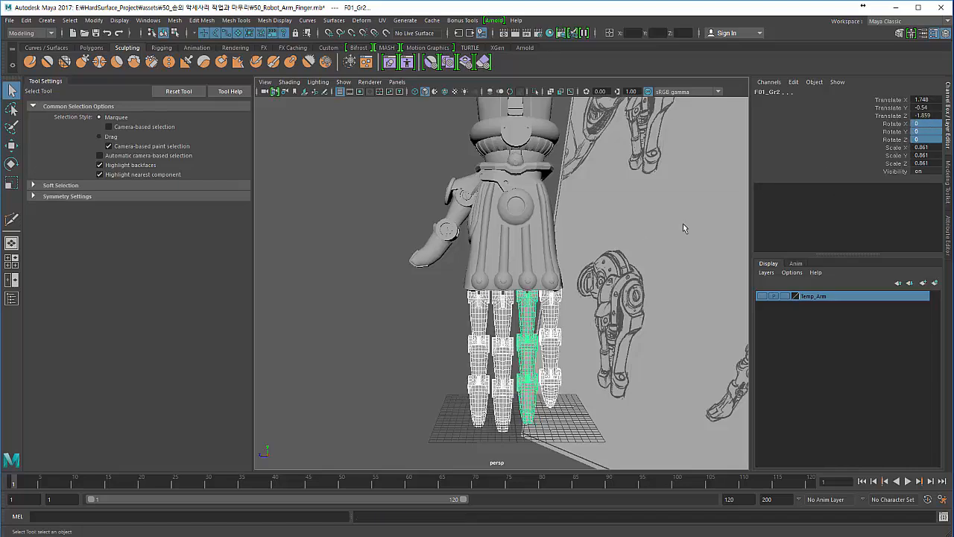
{"action": "left_click", "coordinate": [408, 343]}
- Create a polygon cube and clear the selection
{"action": "right_click_drag", "start_coordinate": [408, 343], "coordinate": [523, 340], "text": "alt"}
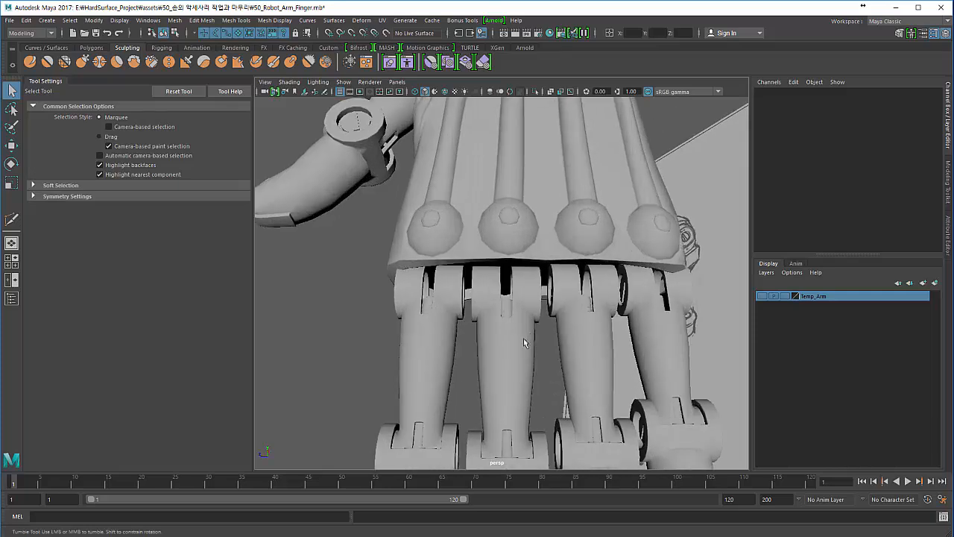
{"action": "left_click_drag", "start_coordinate": [523, 338], "coordinate": [514, 335], "text": "alt"}
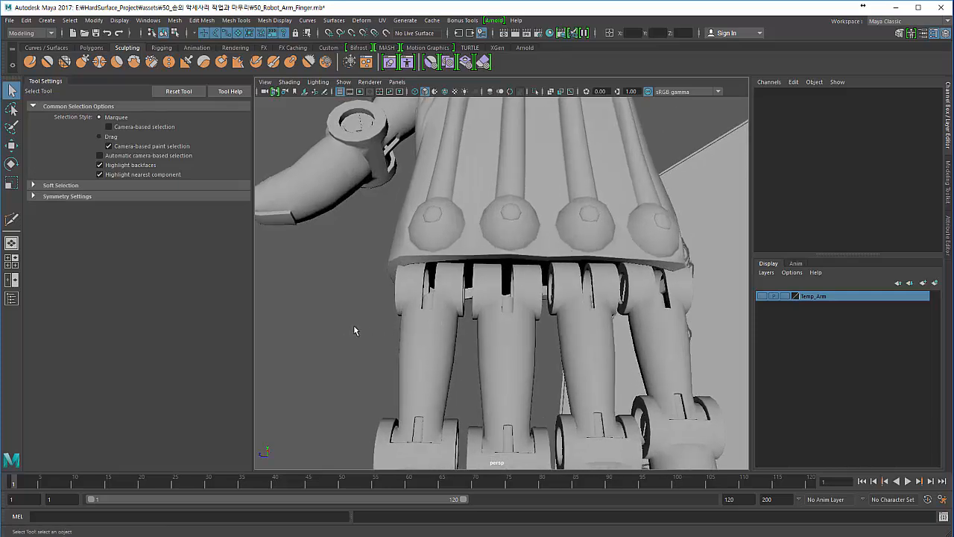
{"action": "left_click_drag", "start_coordinate": [355, 326], "coordinate": [301, 257], "text": "alt"}
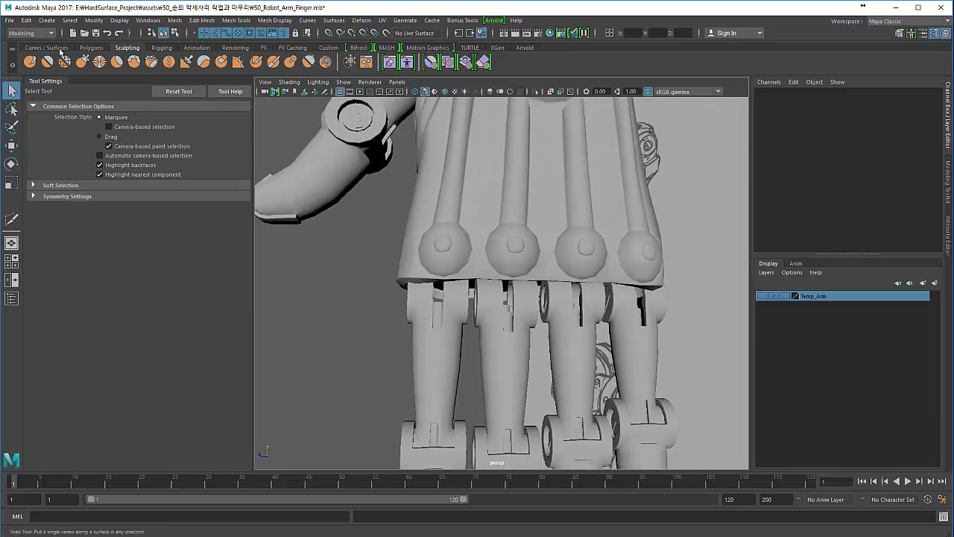
{"action": "left_click", "coordinate": [46, 20]}
{"action": "mouse_move", "coordinate": [63, 55]}
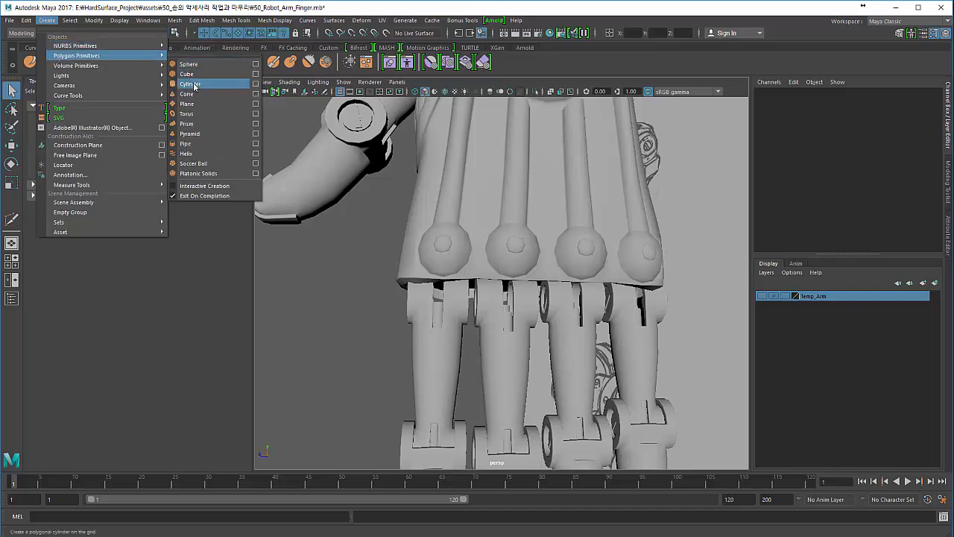
{"action": "left_click", "coordinate": [188, 75]}
{"action": "scroll", "coordinate": [334, 241], "scroll_direction": "down", "scroll_amount": 5}
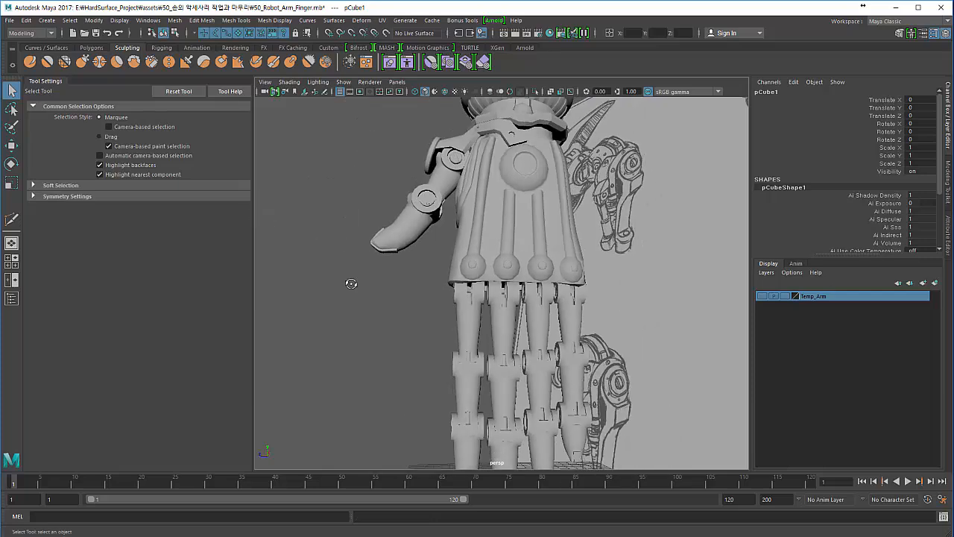
{"action": "left_click_drag", "start_coordinate": [352, 283], "coordinate": [351, 299], "text": "alt"}
{"action": "left_click", "coordinate": [383, 318]}
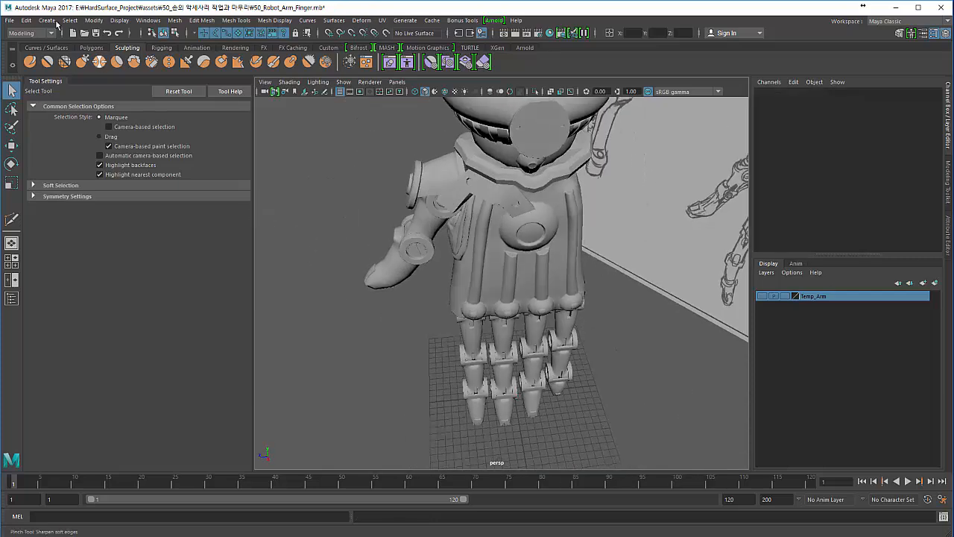
- Create a polygon cylinder at the origin and isolate it in the view
{"action": "left_click", "coordinate": [50, 21]}
{"action": "mouse_move", "coordinate": [67, 56]}
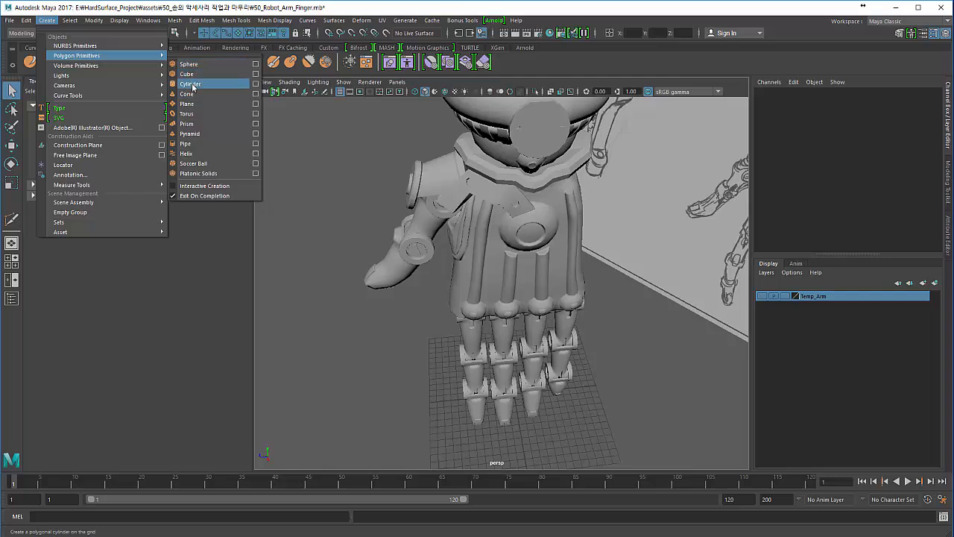
{"action": "left_click", "coordinate": [191, 83]}
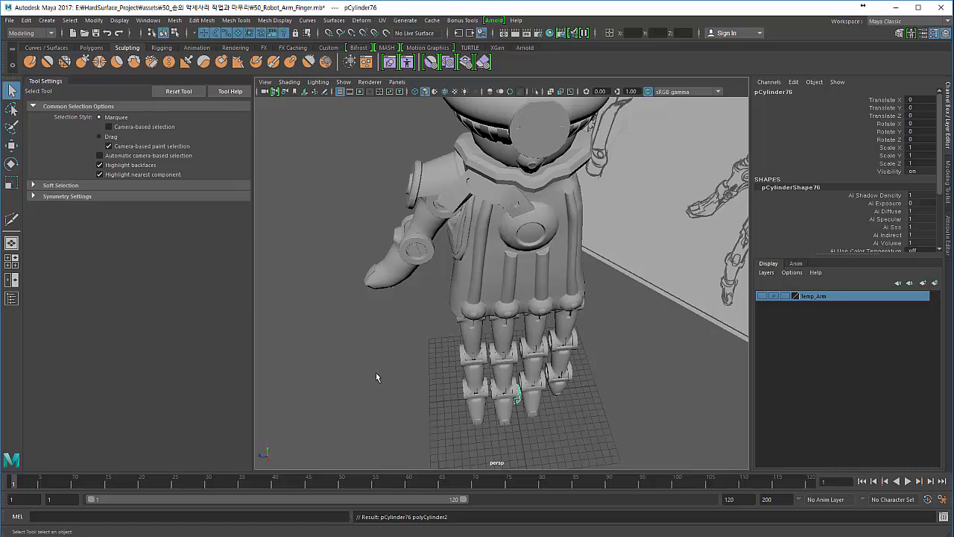
{"action": "left_click_drag", "start_coordinate": [383, 377], "coordinate": [413, 299], "text": "alt"}
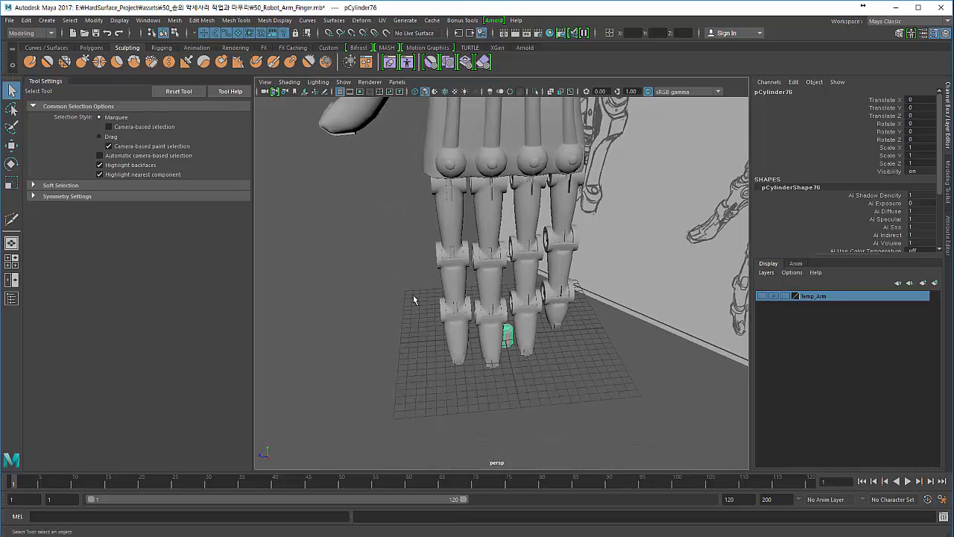
{"action": "left_click", "coordinate": [535, 92]}
{"action": "left_click_drag", "start_coordinate": [426, 313], "coordinate": [545, 325], "text": "alt"}
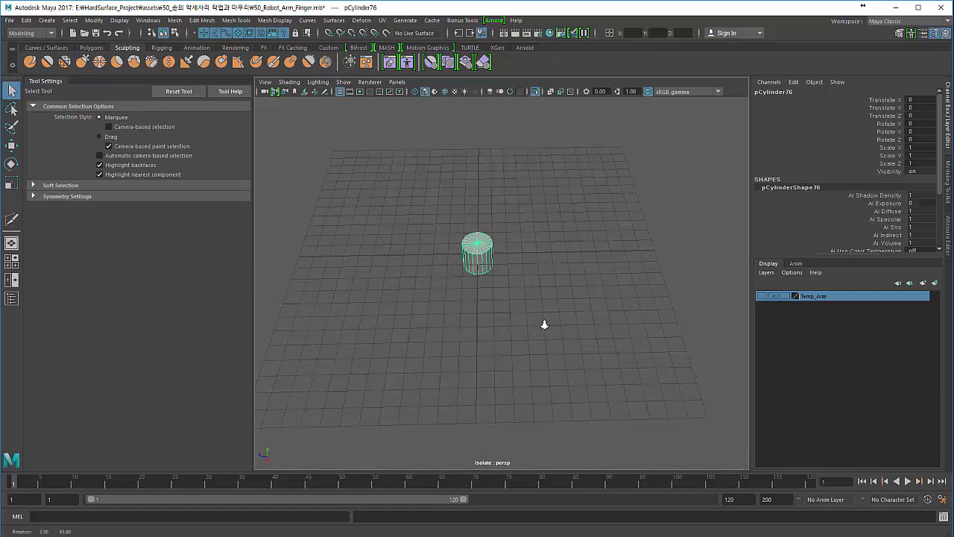
{"action": "right_click_drag", "start_coordinate": [545, 324], "coordinate": [565, 337], "text": "alt"}
- Try 8 axis subdivisions on the cylinder, then set them to 16
{"action": "scroll", "coordinate": [841, 224], "scroll_direction": "down", "scroll_amount": 3}
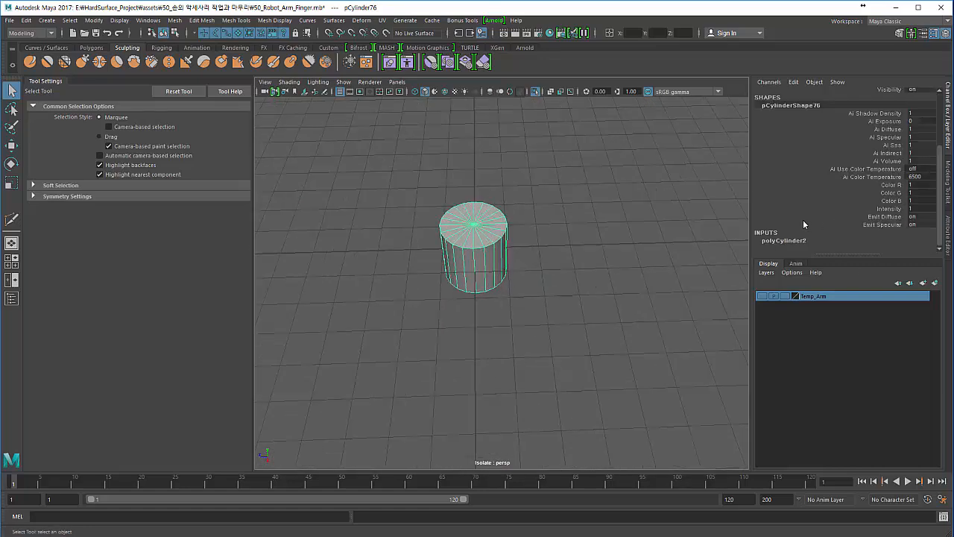
{"action": "left_click", "coordinate": [785, 242]}
{"action": "scroll", "coordinate": [806, 238], "scroll_direction": "down", "scroll_amount": 2}
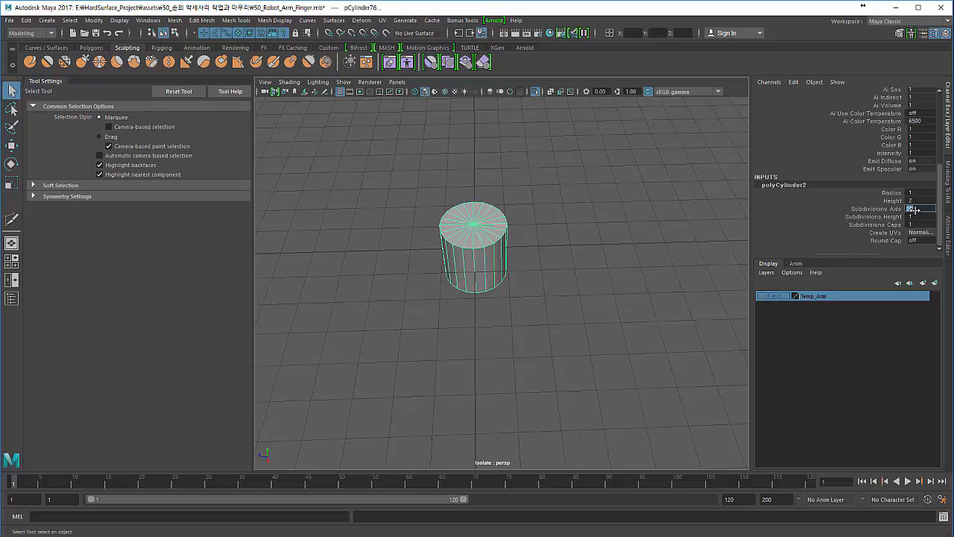
{"action": "type", "text": "8"}
{"action": "key", "text": "Return"}
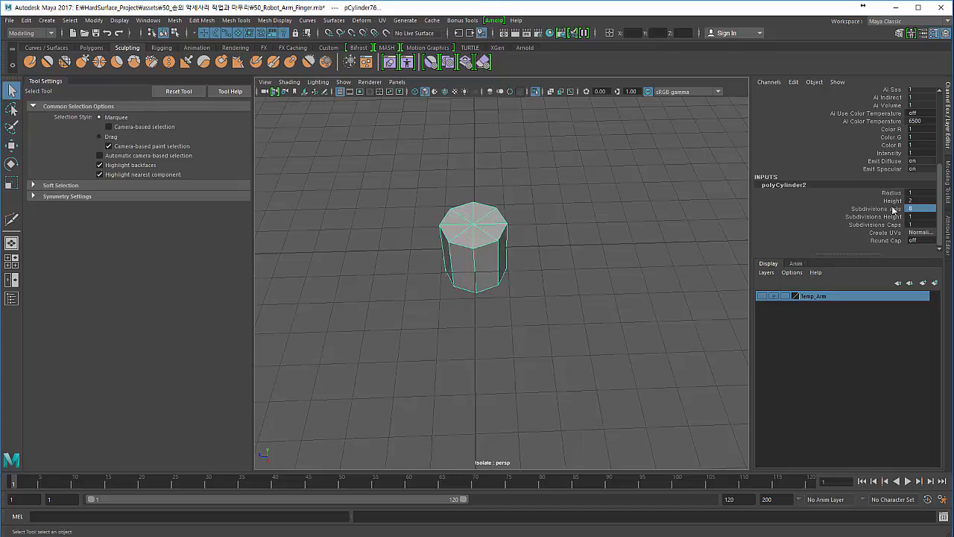
{"action": "left_click_drag", "start_coordinate": [524, 222], "coordinate": [443, 147], "text": "alt"}
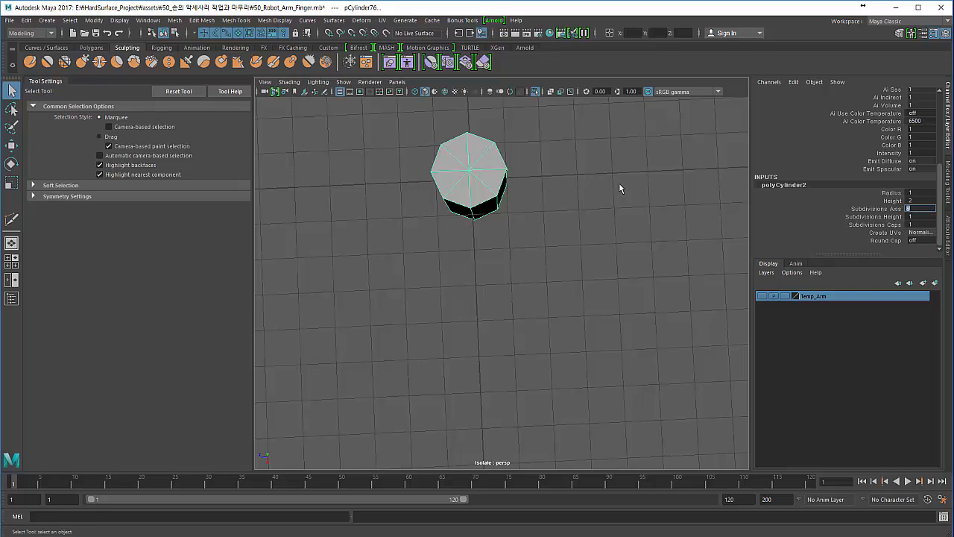
{"action": "type", "text": "16"}
{"action": "key", "text": "Return"}
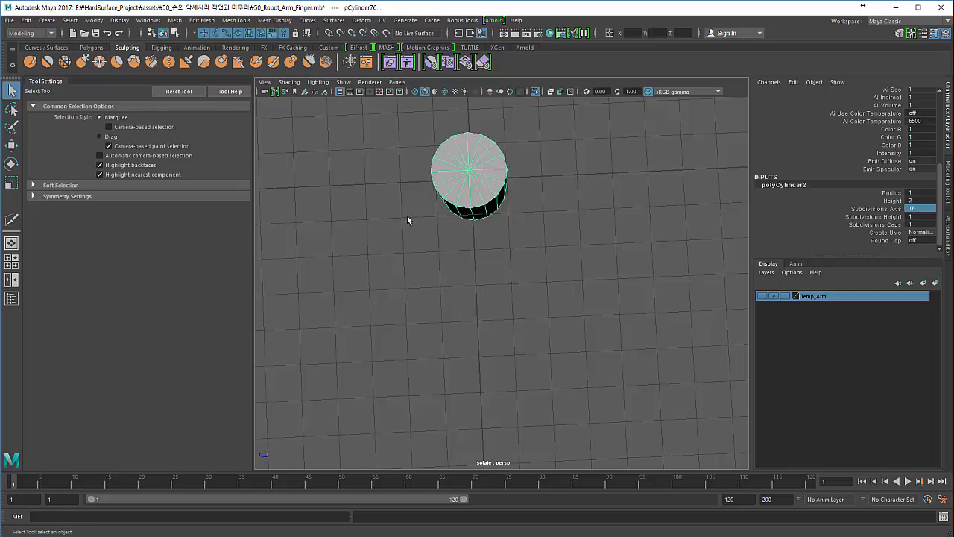
- End the cylinder's isolated view so the whole hand shows again, and reselect the cylinder
{"action": "left_click_drag", "start_coordinate": [408, 216], "coordinate": [428, 205], "text": "alt"}
{"action": "key", "text": "r"}
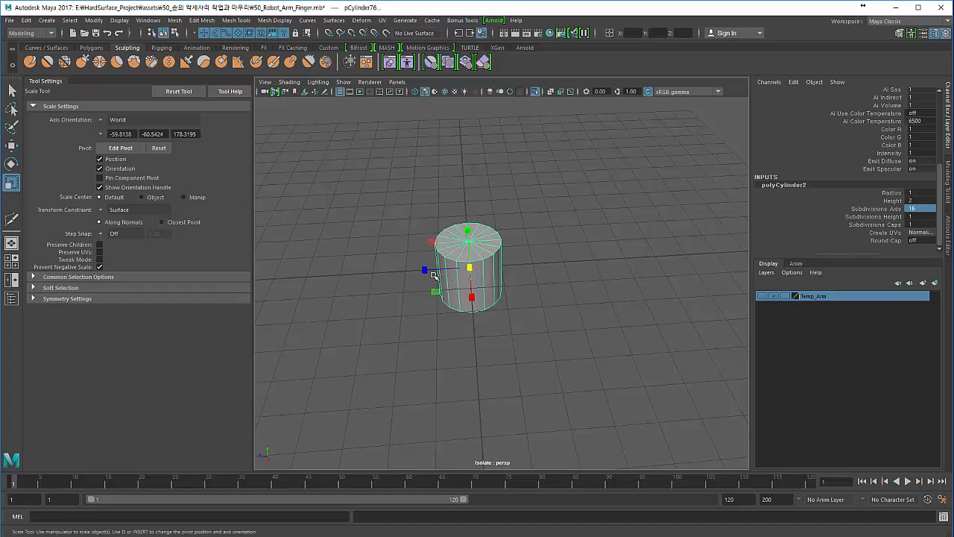
{"action": "left_click", "coordinate": [358, 271]}
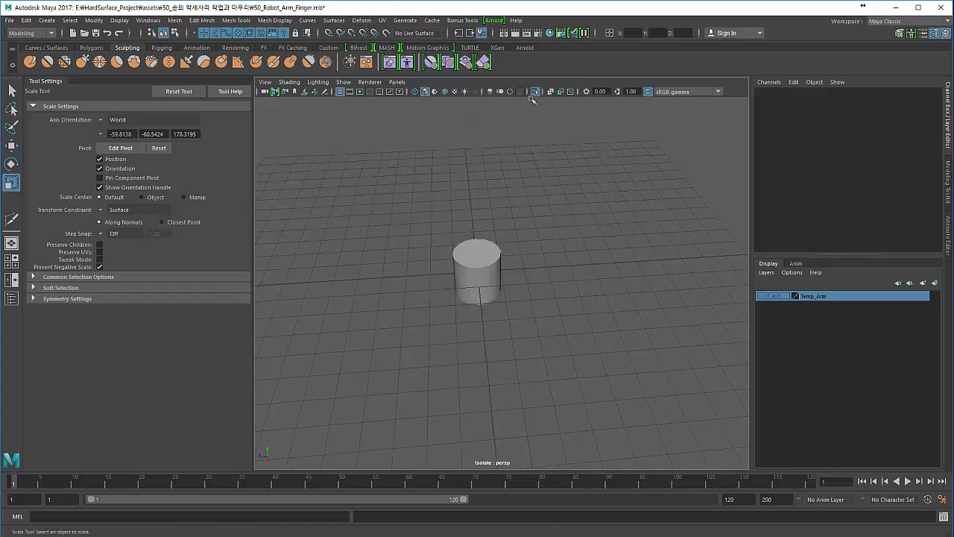
{"action": "key", "text": "ctrl+1"}
{"action": "left_click", "coordinate": [479, 268]}
{"action": "scroll", "coordinate": [480, 272], "scroll_direction": "down", "scroll_amount": 3}
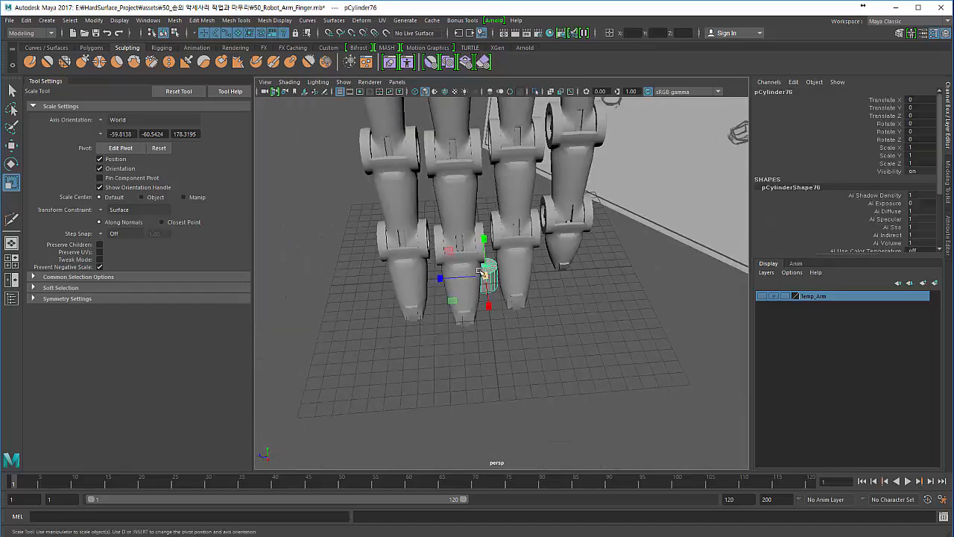
- Move the cylinder up into the base knuckle slot of the outermost finger, at about X 1.592, Y 18.828, Z 5.533
{"action": "key", "text": "w"}
{"action": "left_click_drag", "start_coordinate": [480, 275], "coordinate": [478, 320], "text": "alt"}
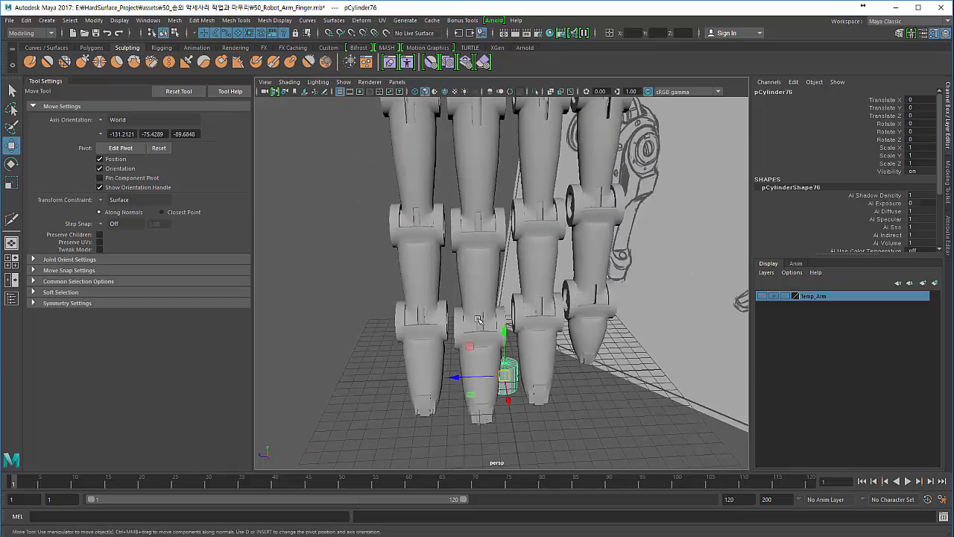
{"action": "left_click_drag", "start_coordinate": [505, 376], "coordinate": [411, 104]}
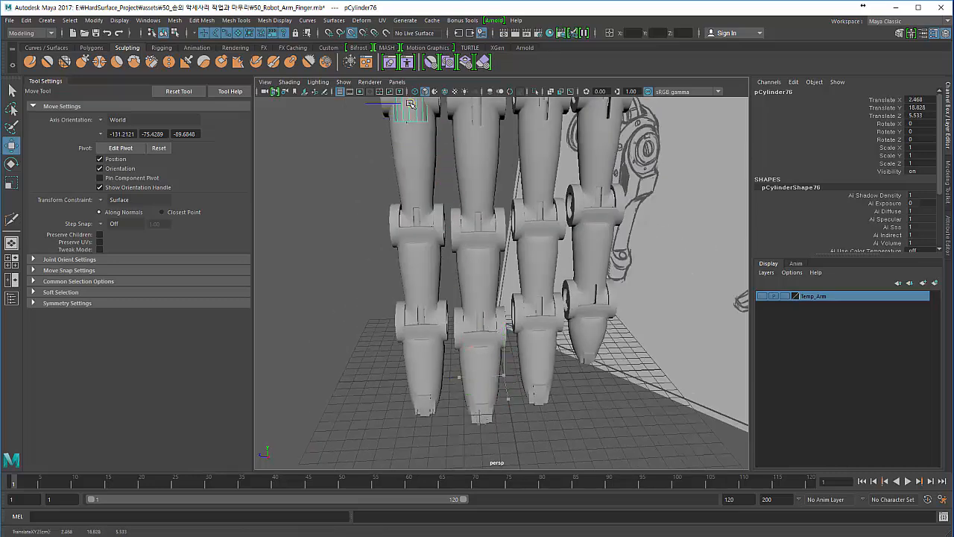
{"action": "key", "text": "f"}
{"action": "left_click_drag", "start_coordinate": [398, 222], "coordinate": [435, 174], "text": "alt"}
{"action": "middle_click_drag", "start_coordinate": [435, 174], "coordinate": [469, 241], "text": "alt"}
{"action": "left_click_drag", "start_coordinate": [469, 241], "coordinate": [516, 242], "text": "alt"}
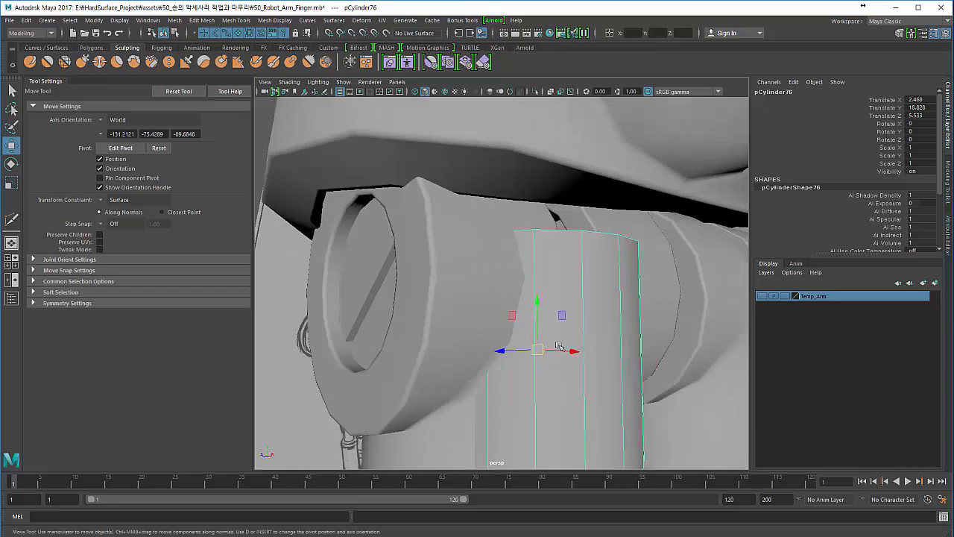
{"action": "left_click_drag", "start_coordinate": [550, 350], "coordinate": [454, 314]}
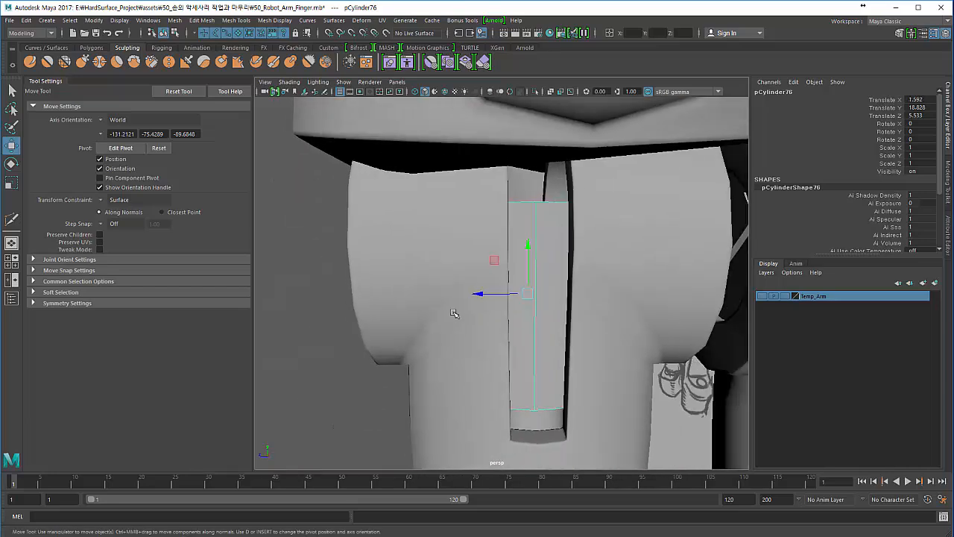
{"action": "key", "text": "e"}
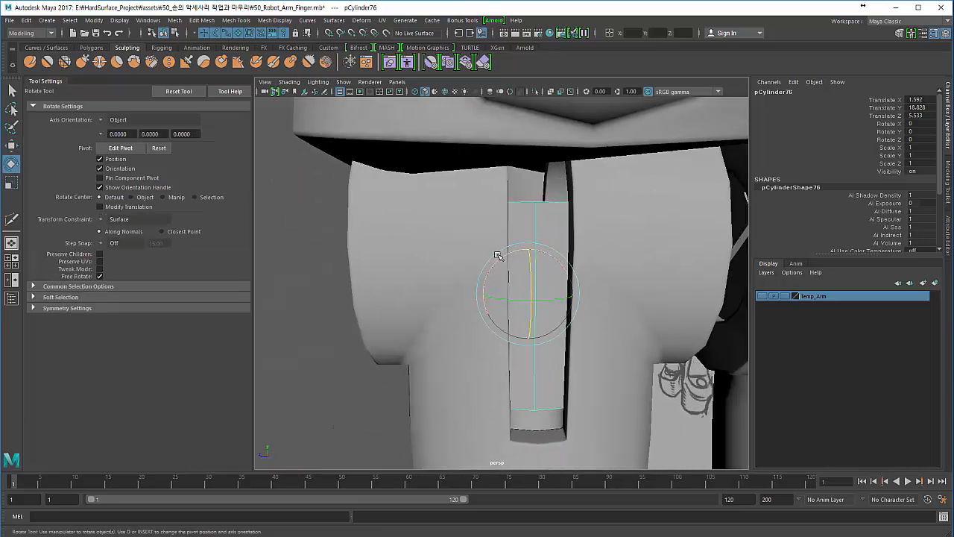
{"action": "left_click_drag", "start_coordinate": [498, 256], "coordinate": [611, 214]}
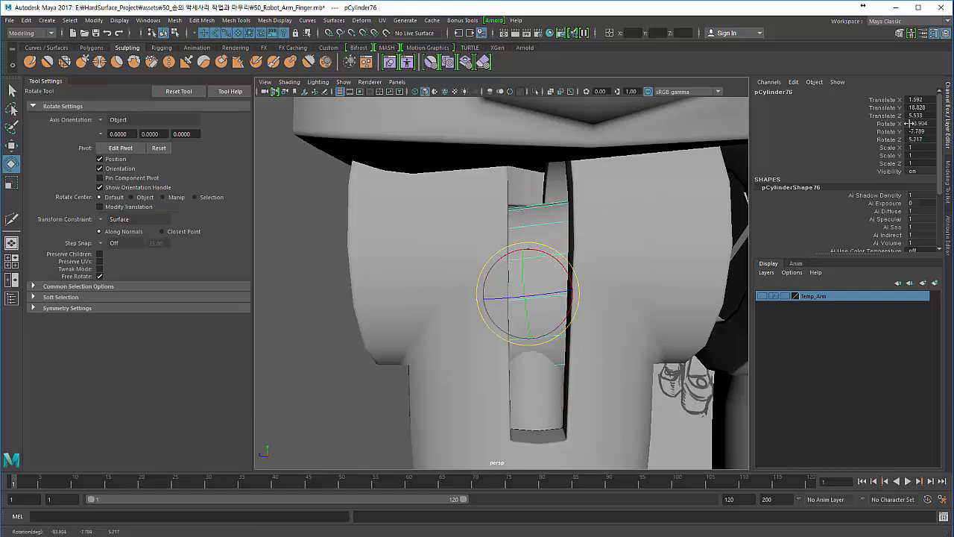
{"action": "left_click_drag", "start_coordinate": [921, 123], "coordinate": [926, 141]}
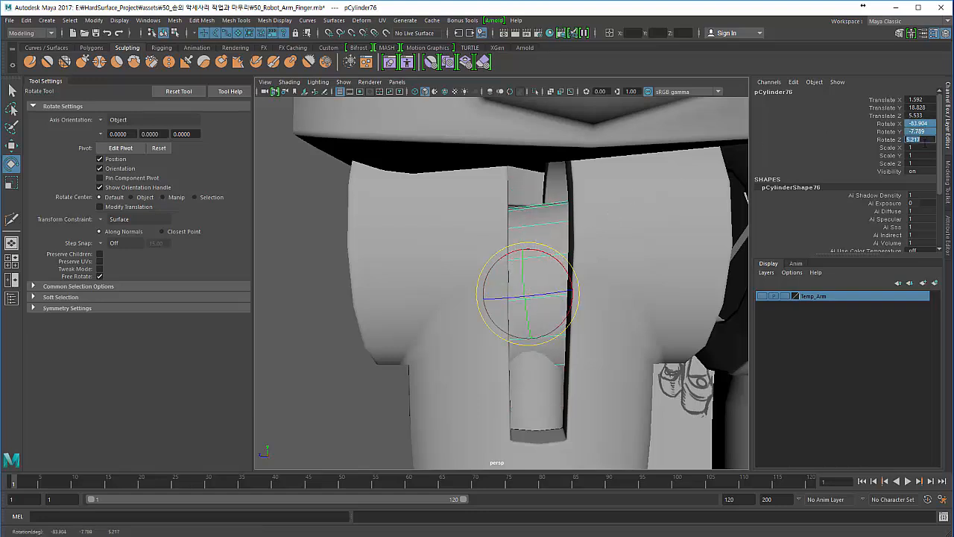
{"action": "type", "text": "0"}
{"action": "key", "text": "Return"}
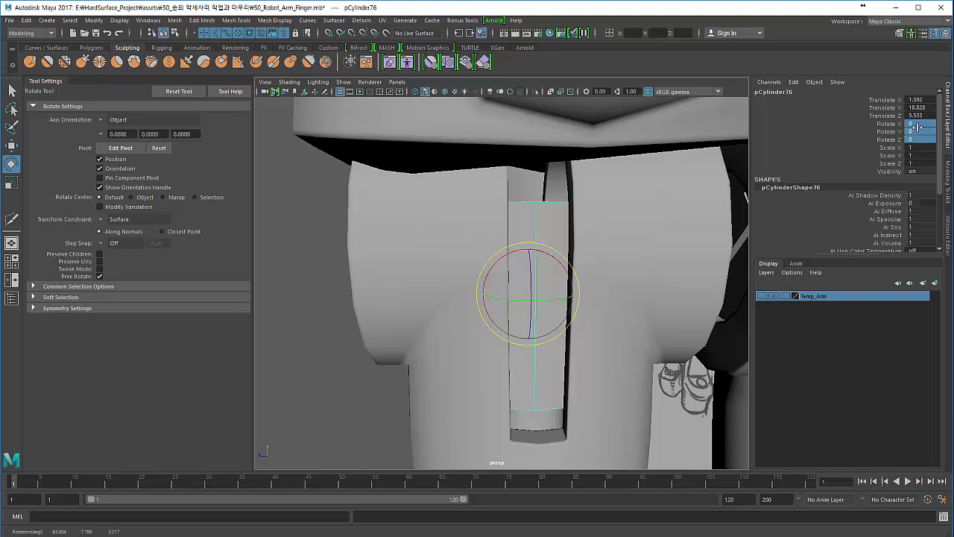
- Set the cylinder's X rotation to 90 and raise it in the knuckle to about Translate Y 19.449
{"action": "double_click", "coordinate": [916, 123]}
{"action": "type", "text": "90"}
{"action": "key", "text": "Return"}
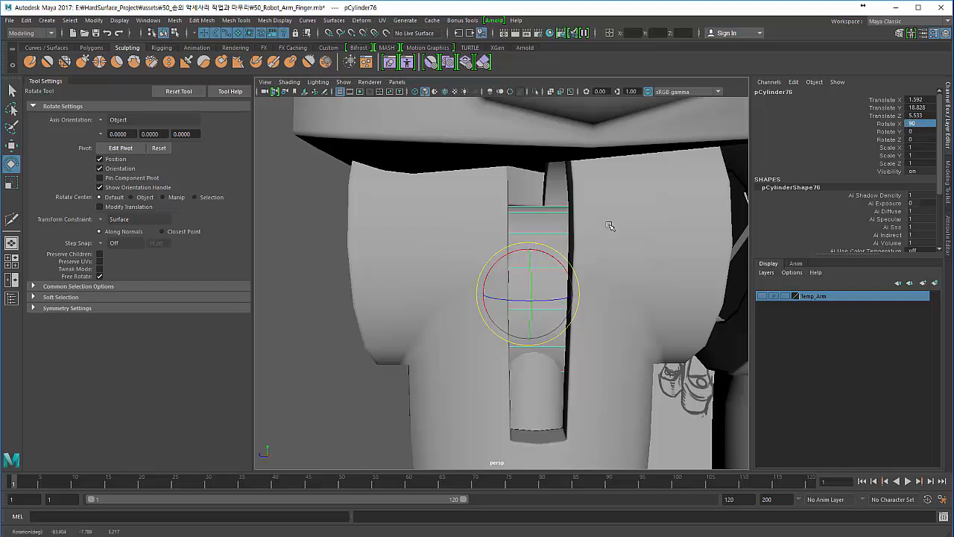
{"action": "key", "text": "w"}
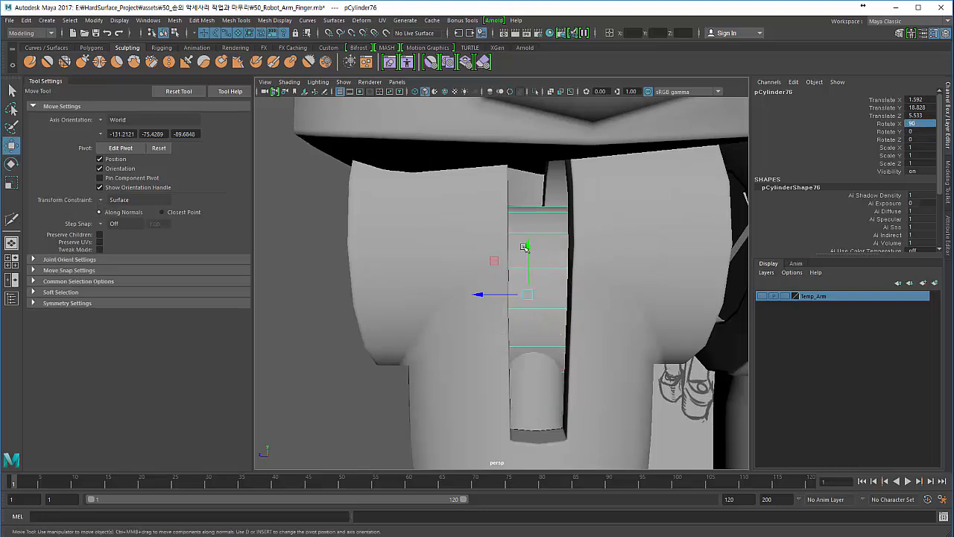
{"action": "left_click_drag", "start_coordinate": [528, 242], "coordinate": [520, 208]}
- Select the small piston cylinder below the knuckle and lower it to about Translate Y 15.172
{"action": "left_click", "coordinate": [490, 331]}
{"action": "left_click_drag", "start_coordinate": [494, 326], "coordinate": [516, 324], "text": "alt"}
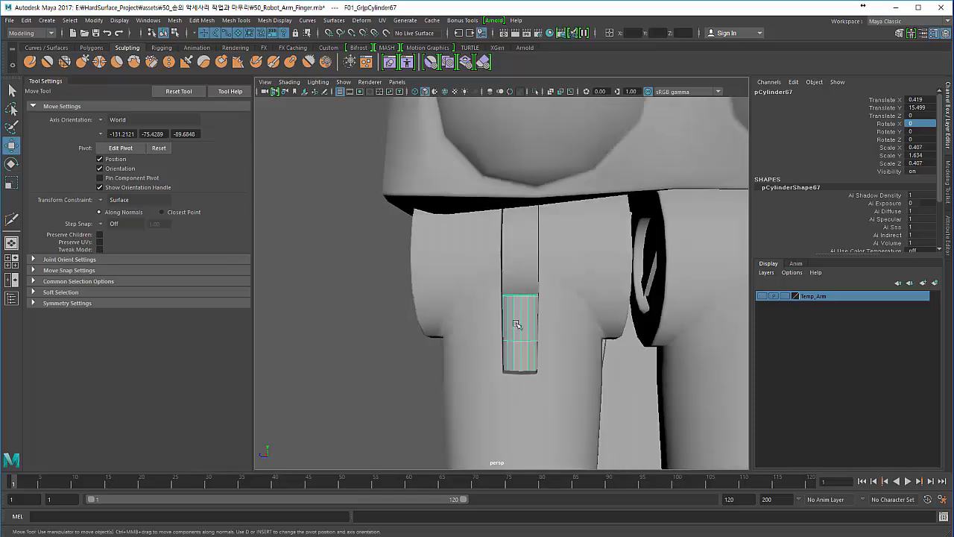
{"action": "right_click_drag", "start_coordinate": [519, 320], "coordinate": [488, 323], "text": "alt"}
{"action": "left_click_drag", "start_coordinate": [507, 344], "coordinate": [502, 354]}
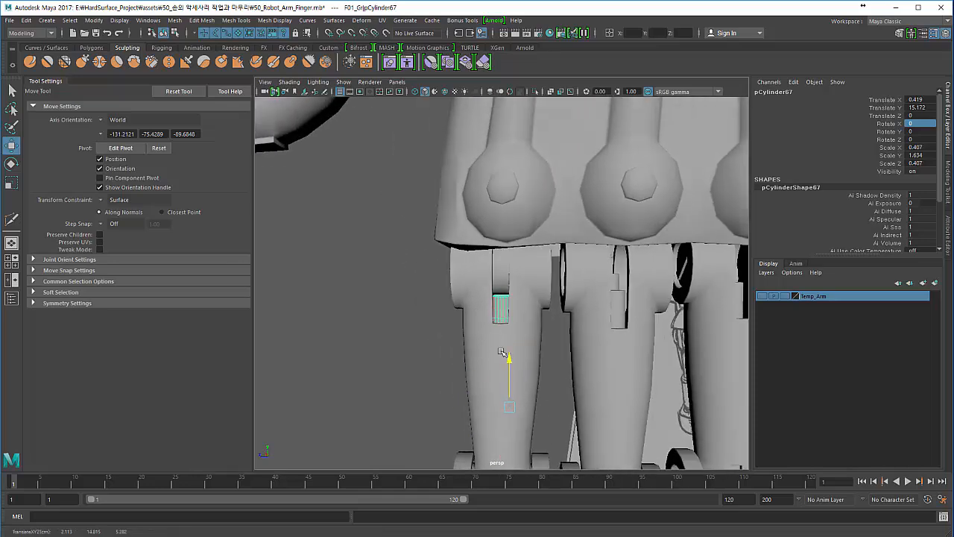
- Reselect the cylinder in the knuckle slot and compare it with the surrounding parts in shaded display, ending in wireframe
{"action": "left_click_drag", "start_coordinate": [481, 267], "coordinate": [467, 262], "text": "alt"}
{"action": "right_click_drag", "start_coordinate": [467, 262], "coordinate": [501, 266], "text": "alt"}
{"action": "left_click", "coordinate": [502, 269]}
{"action": "left_click_drag", "start_coordinate": [498, 268], "coordinate": [478, 276], "text": "alt"}
{"action": "key", "text": "4"}
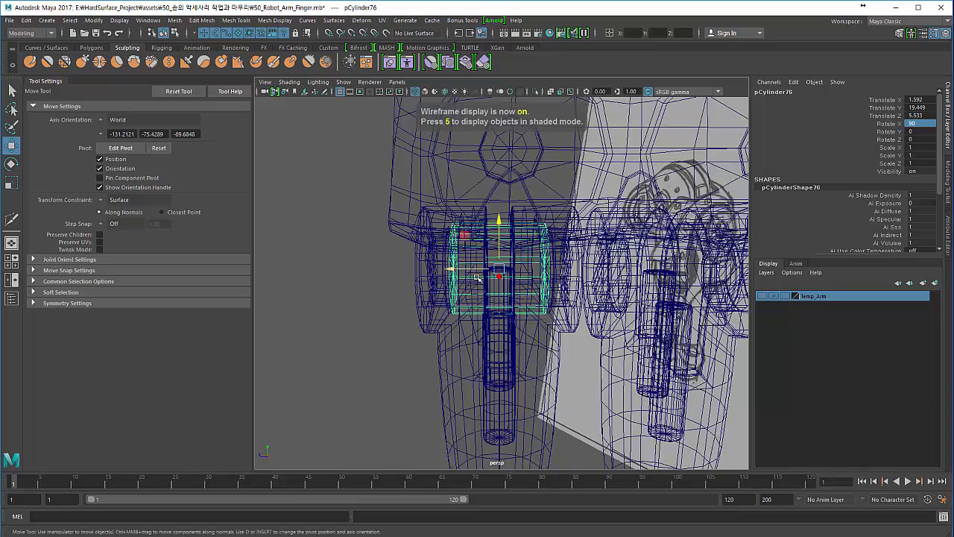
{"action": "key", "text": "5"}
{"action": "scroll", "coordinate": [535, 317], "scroll_direction": "up", "scroll_amount": 5}
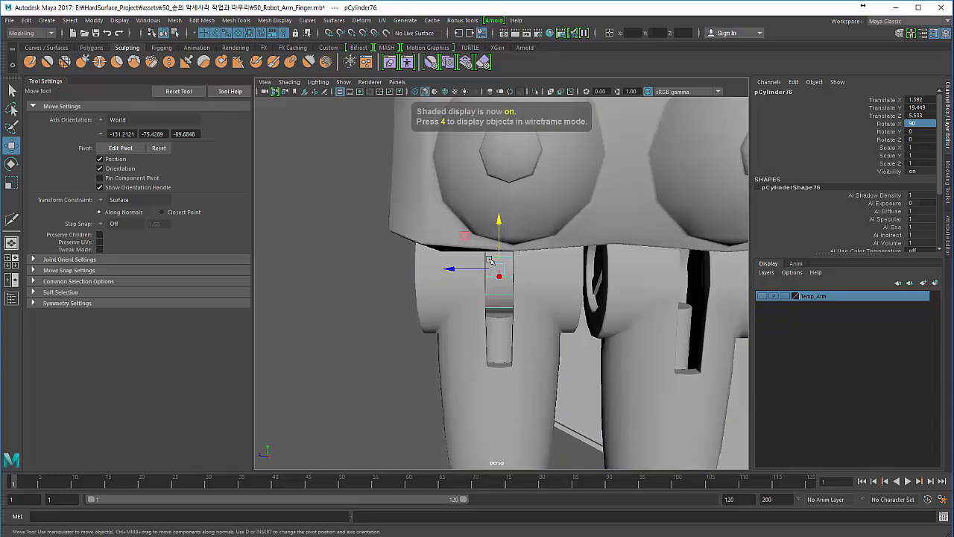
{"action": "scroll", "coordinate": [536, 318], "scroll_direction": "up", "scroll_amount": 3}
{"action": "key", "text": "4"}
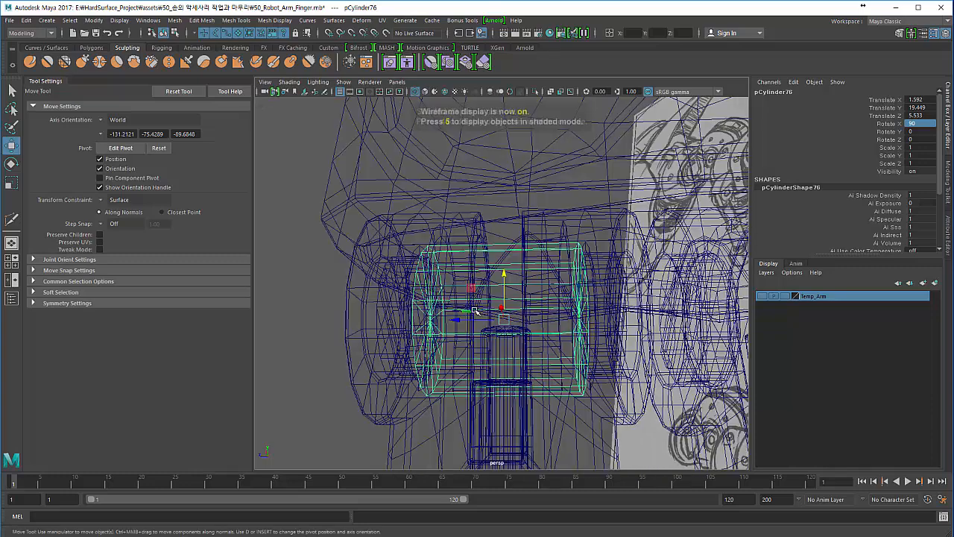
{"action": "left_click_drag", "start_coordinate": [484, 279], "coordinate": [499, 292], "text": "alt"}
- Cut three edge loops around the cylinder with Multi-Cut, one at its middle and one at each side of the knuckle slot
{"action": "right_click", "coordinate": [500, 234], "text": "shift"}
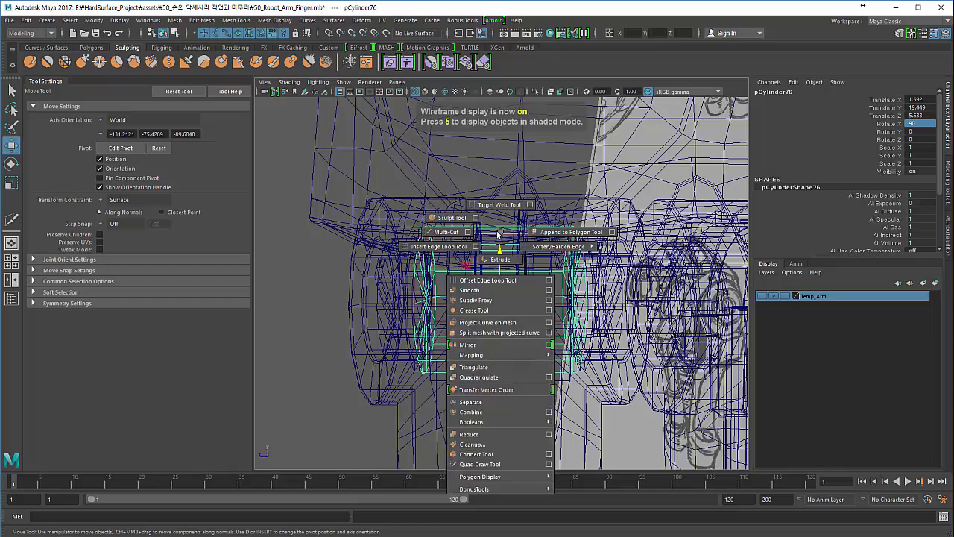
{"action": "left_click", "coordinate": [459, 234]}
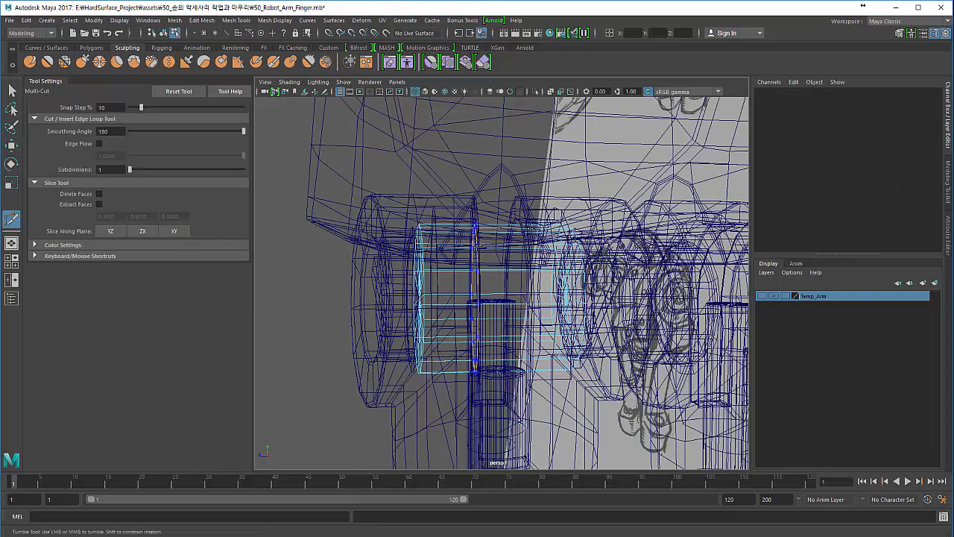
{"action": "left_click_drag", "start_coordinate": [467, 266], "coordinate": [481, 272], "text": "alt"}
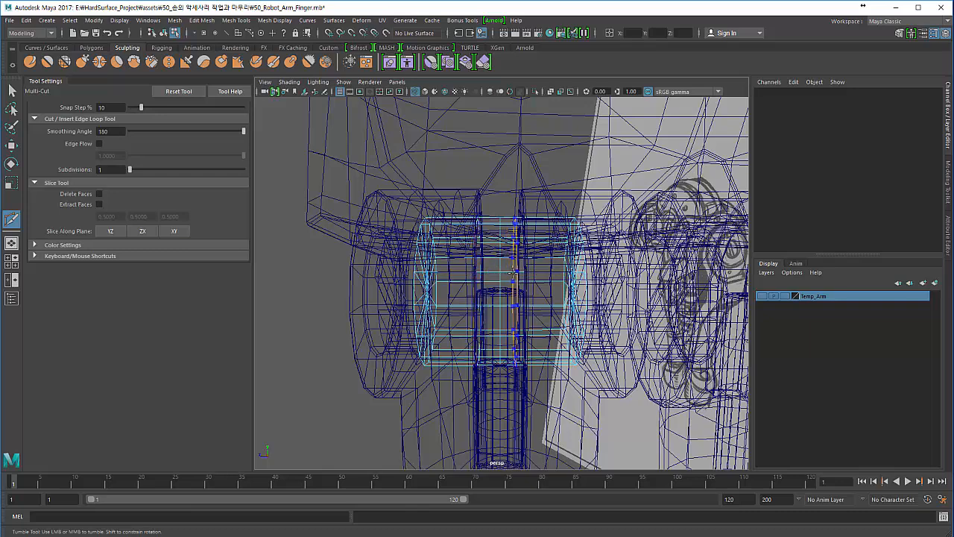
{"action": "left_click_drag", "start_coordinate": [342, 215], "coordinate": [332, 254], "text": "alt"}
{"action": "left_click", "coordinate": [12, 91]}
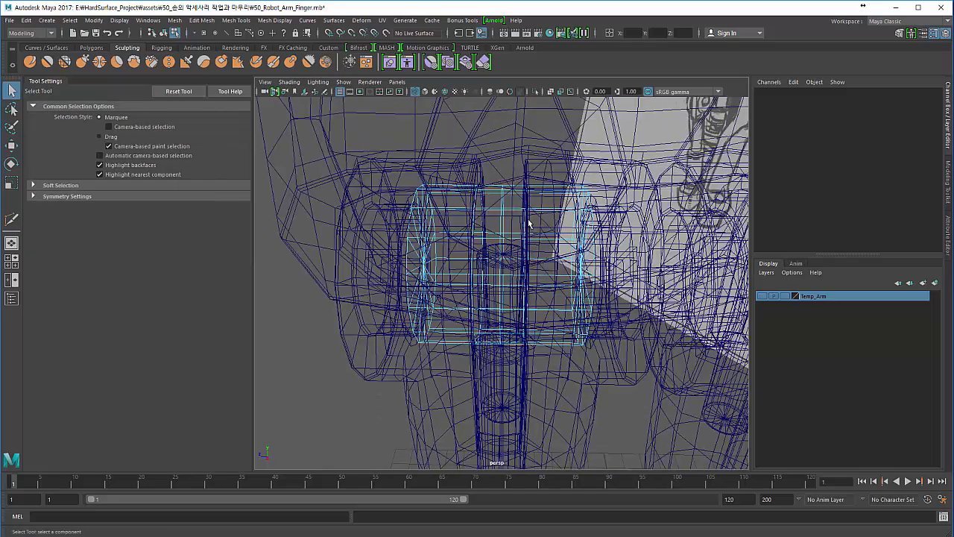
{"action": "key", "text": "F8"}
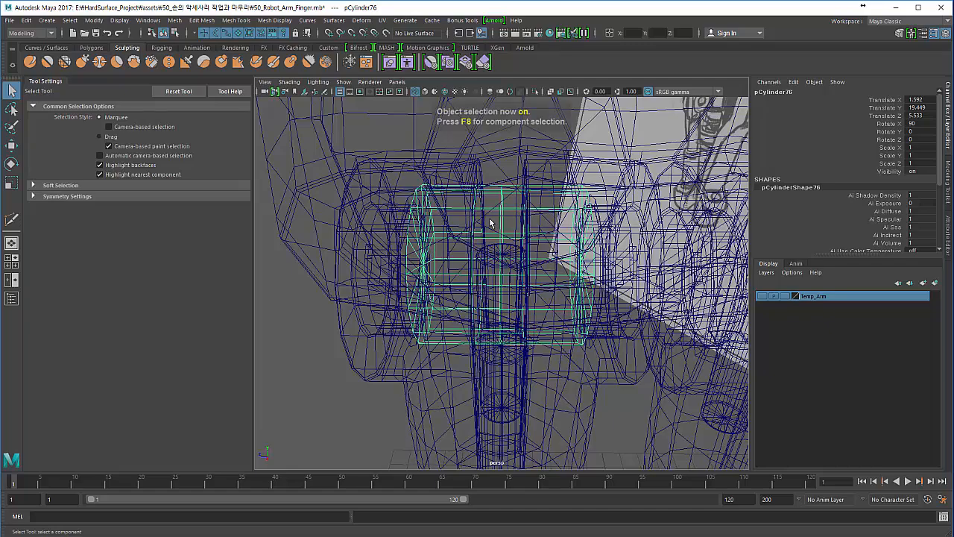
- Examine how the cut cylinder sits in the knuckle slot in wireframe and shaded display
{"action": "key", "text": "4"}
{"action": "left_click_drag", "start_coordinate": [465, 230], "coordinate": [453, 246], "text": "alt"}
{"action": "key", "text": "4"}
{"action": "left_click", "coordinate": [313, 276]}
{"action": "left_click_drag", "start_coordinate": [357, 311], "coordinate": [366, 302], "text": "alt"}
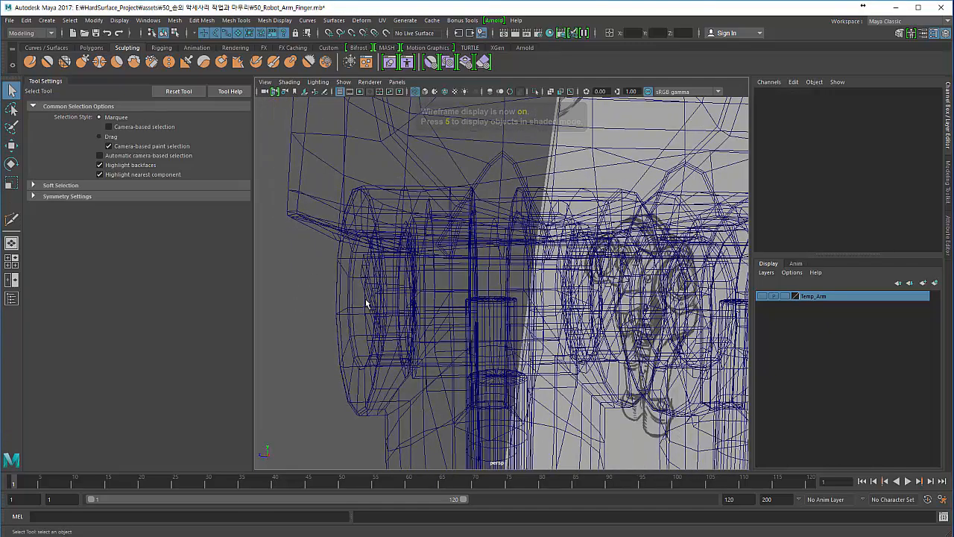
{"action": "key", "text": "5"}
{"action": "left_click_drag", "start_coordinate": [465, 275], "coordinate": [498, 269], "text": "alt"}
- Select the upper faces of the cylinder's middle band between the two outer edge loops
{"action": "left_click", "coordinate": [498, 269]}
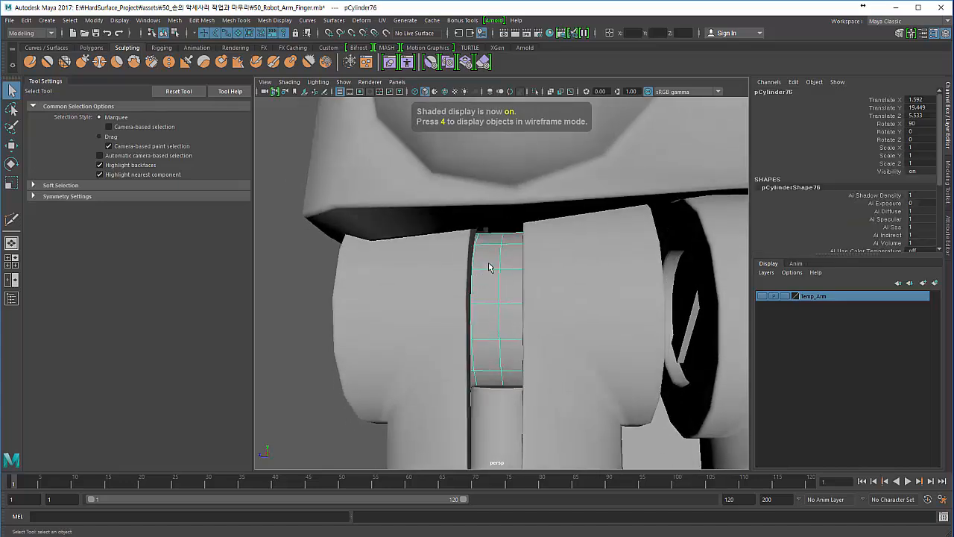
{"action": "right_click_drag", "start_coordinate": [489, 240], "coordinate": [491, 279]}
{"action": "left_click_drag", "start_coordinate": [479, 279], "coordinate": [613, 358], "text": "alt"}
{"action": "key", "text": "4"}
{"action": "left_click", "coordinate": [511, 255]}
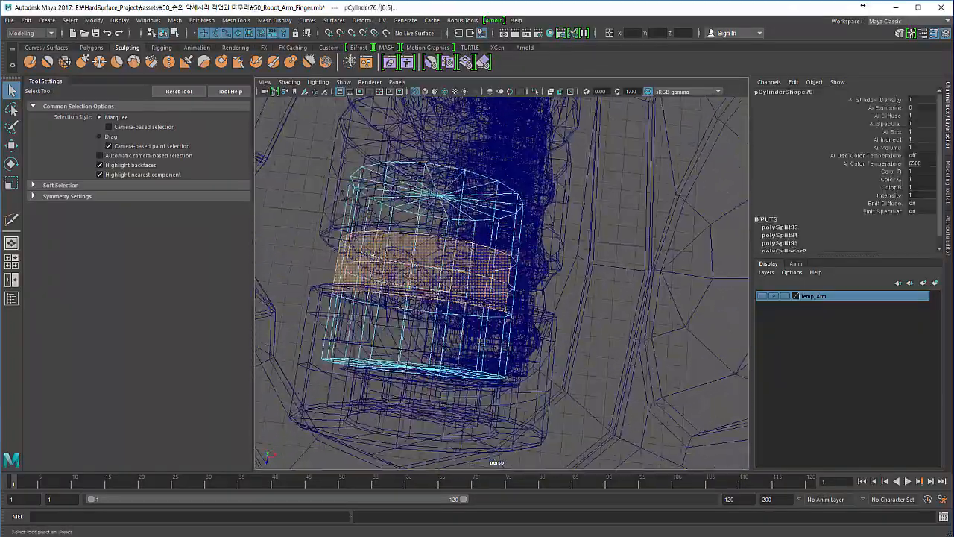
{"action": "left_click_drag", "start_coordinate": [486, 346], "coordinate": [500, 292], "text": "alt"}
{"action": "mouse_move", "coordinate": [450, 351]}
{"action": "left_mouse_down", "text": "alt"}
{"action": "mouse_move", "coordinate": [481, 338]}
{"action": "mouse_move", "coordinate": [444, 324]}
{"action": "mouse_move", "coordinate": [492, 306]}
{"action": "mouse_move", "coordinate": [466, 317]}
{"action": "mouse_move", "coordinate": [477, 326]}
{"action": "mouse_move", "coordinate": [481, 313]}
{"action": "mouse_move", "coordinate": [478, 326]}
{"action": "mouse_move", "coordinate": [512, 353]}
{"action": "mouse_move", "coordinate": [346, 271]}
{"action": "mouse_move", "coordinate": [379, 260]}
{"action": "left_mouse_up", "text": "alt"}
{"action": "key", "text": "5"}
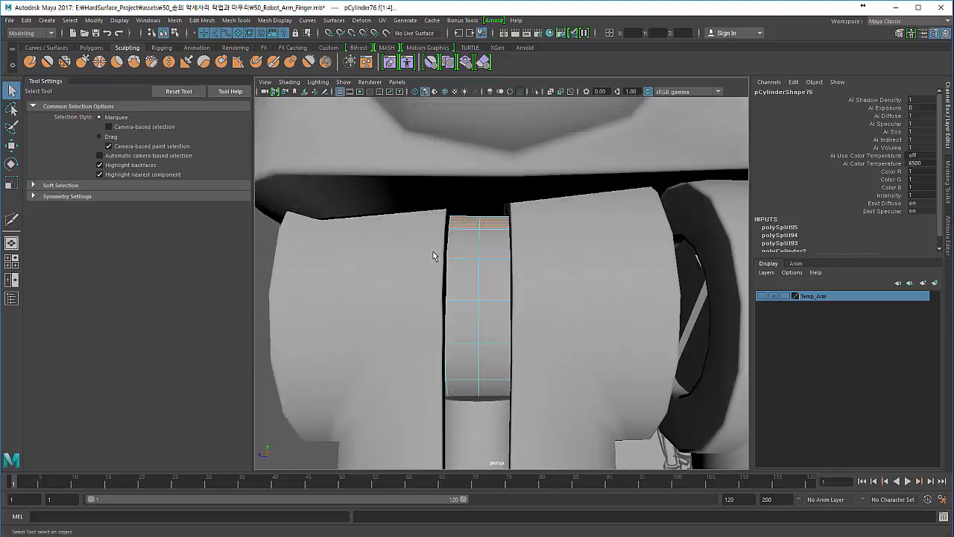
- Isolate the cylinder and extrude the selected upper band faces upward by about 1.042
{"action": "key", "text": "F8"}
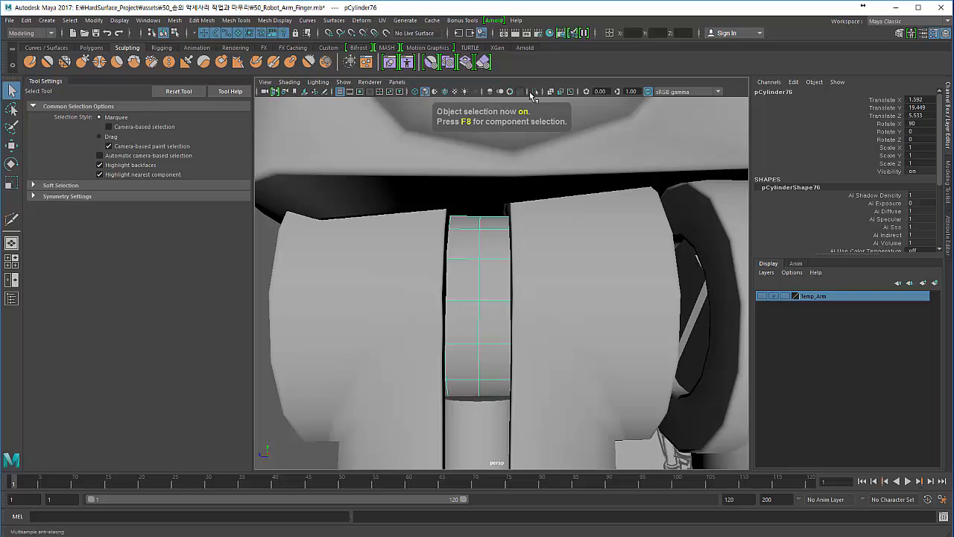
{"action": "left_click", "coordinate": [536, 92]}
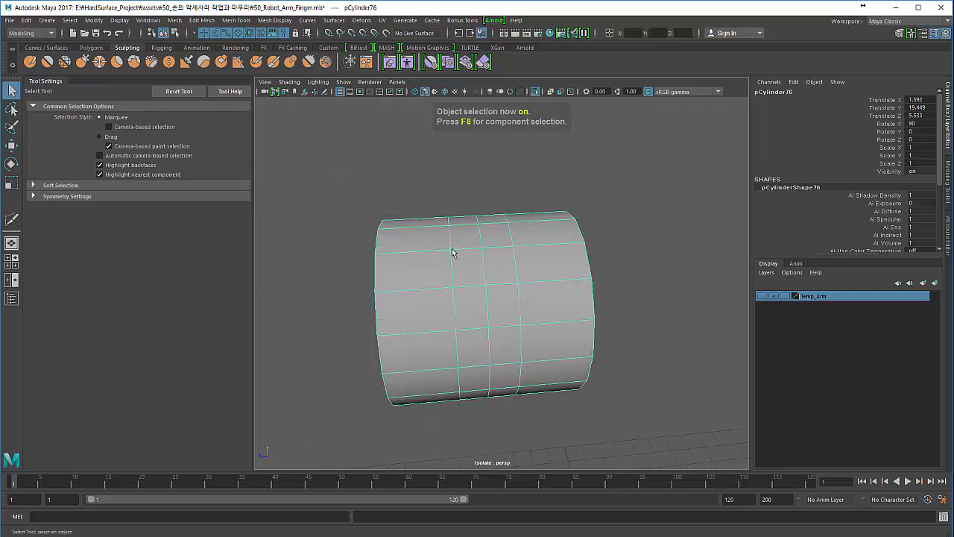
{"action": "right_click_drag", "start_coordinate": [454, 249], "coordinate": [454, 270]}
{"action": "mouse_move", "coordinate": [453, 270]}
{"action": "left_mouse_down", "text": "alt"}
{"action": "mouse_move", "coordinate": [543, 262]}
{"action": "mouse_move", "coordinate": [523, 269]}
{"action": "mouse_move", "coordinate": [514, 255]}
{"action": "mouse_move", "coordinate": [460, 253]}
{"action": "left_mouse_up", "text": "alt"}
{"action": "right_click_drag", "start_coordinate": [460, 254], "coordinate": [455, 274], "text": "shift"}
{"action": "left_click_drag", "start_coordinate": [454, 274], "coordinate": [560, 169], "text": "alt"}
{"action": "left_click_drag", "start_coordinate": [497, 168], "coordinate": [498, 112]}
{"action": "left_click_drag", "start_coordinate": [405, 182], "coordinate": [442, 273], "text": "alt"}
{"action": "key", "text": "r"}
{"action": "left_click_drag", "start_coordinate": [505, 175], "coordinate": [454, 205]}
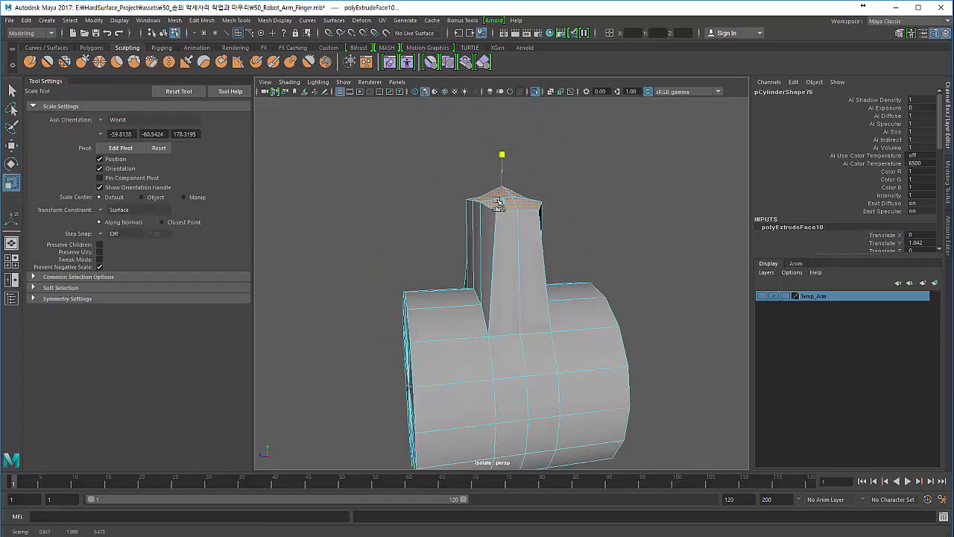
{"action": "key", "text": "ctrl+z"}
- Set the Transform Constraint to Off and scale the extruded top faces flat along Y
{"action": "left_click_drag", "start_coordinate": [385, 207], "coordinate": [137, 199], "text": "alt"}
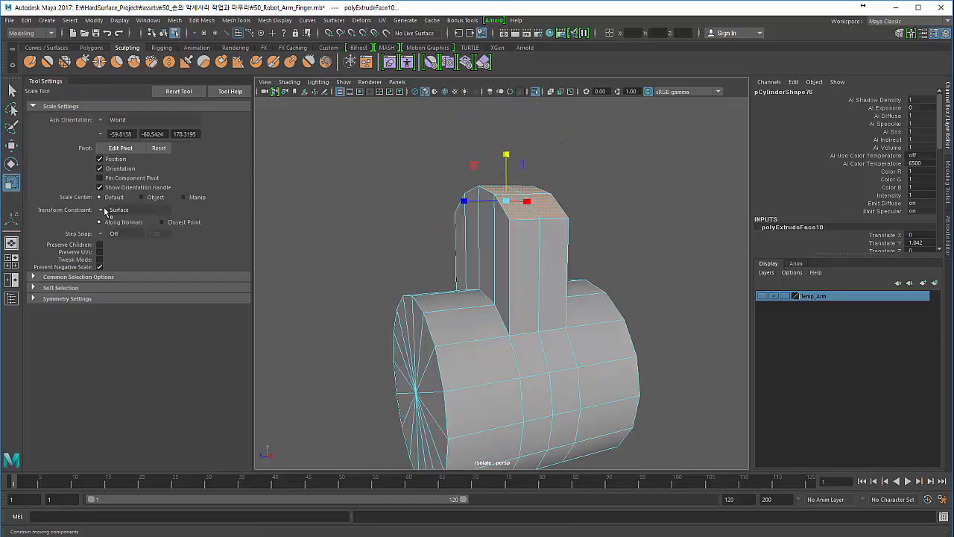
{"action": "left_click", "coordinate": [102, 209]}
{"action": "left_click", "coordinate": [112, 215]}
{"action": "left_click_drag", "start_coordinate": [385, 210], "coordinate": [486, 191], "text": "alt"}
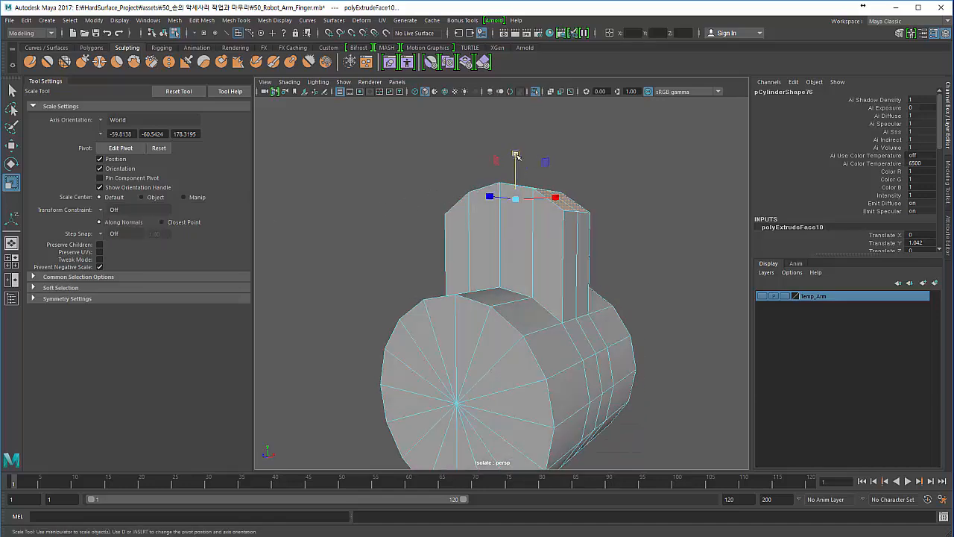
{"action": "left_click_drag", "start_coordinate": [515, 155], "coordinate": [448, 207]}
- Select the vertices along the top of the extruded block, raise them to make it taller, and clear the selection
{"action": "right_click_drag", "start_coordinate": [477, 208], "coordinate": [433, 207]}
{"action": "left_click_drag", "start_coordinate": [410, 145], "coordinate": [514, 114]}
{"action": "key", "text": "w"}
{"action": "left_click", "coordinate": [400, 159]}
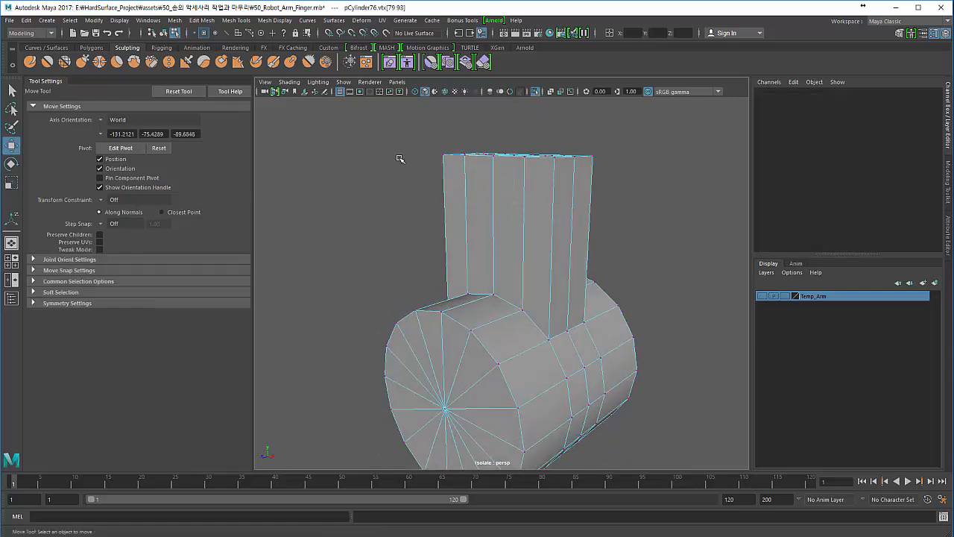
{"action": "key", "text": "F8"}
{"action": "left_click_drag", "start_coordinate": [451, 257], "coordinate": [521, 249], "text": "alt"}
{"action": "right_click", "coordinate": [521, 249], "text": "shift"}
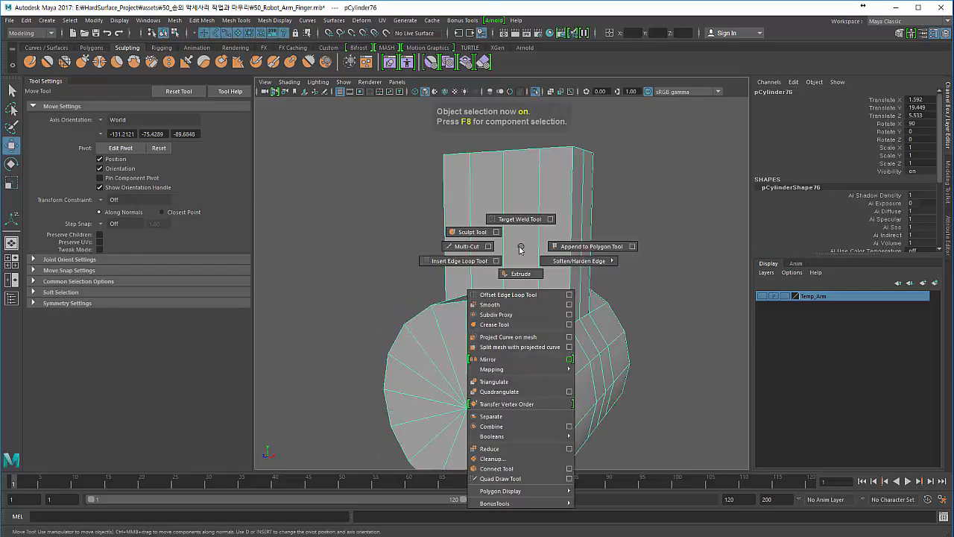
{"action": "left_click", "coordinate": [467, 246]}
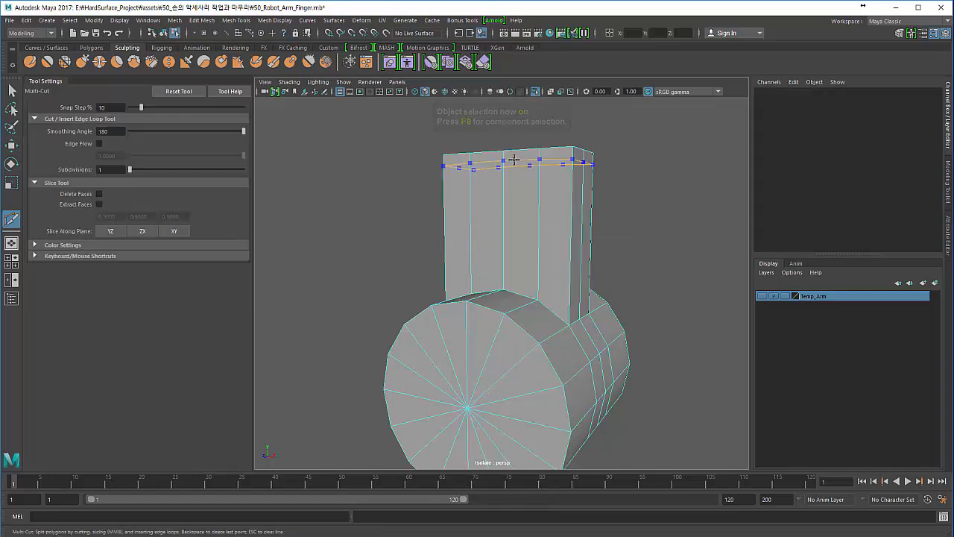
{"action": "left_click", "coordinate": [11, 91]}
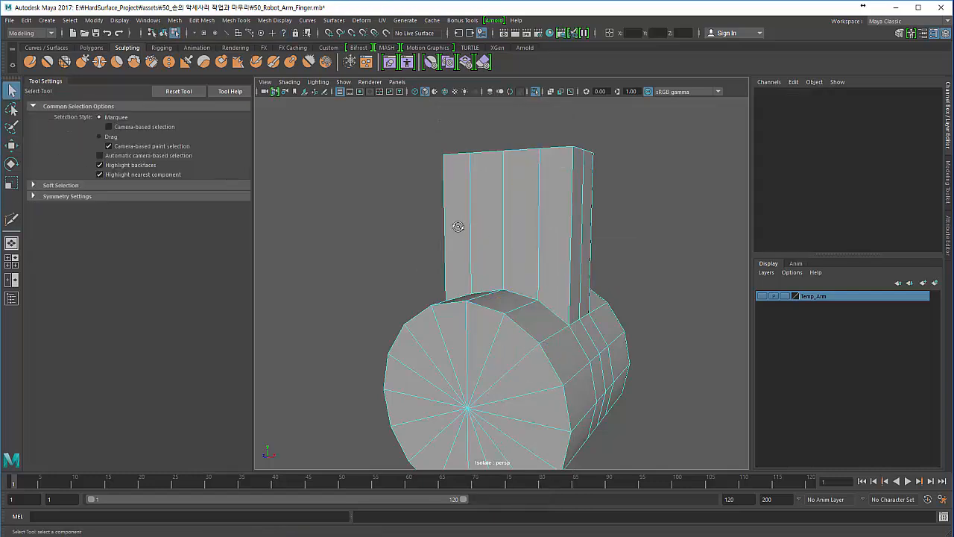
- Select the border edges around the top of the extruded block and its vertical corner edges
{"action": "left_click_drag", "start_coordinate": [454, 224], "coordinate": [485, 239], "text": "alt"}
{"action": "right_click", "coordinate": [485, 238]}
{"action": "left_click", "coordinate": [486, 213]}
{"action": "left_click", "coordinate": [547, 191]}
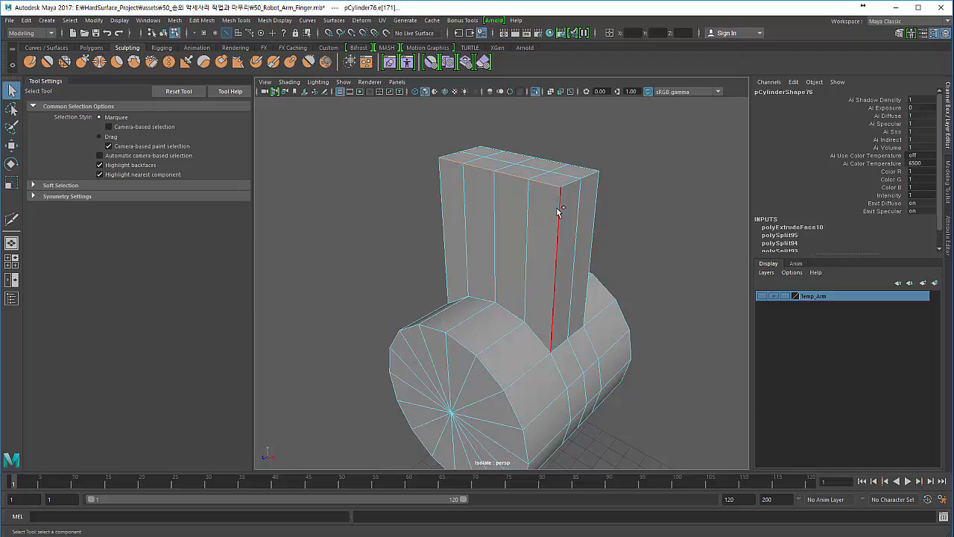
{"action": "left_click", "coordinate": [592, 174], "text": "shift"}
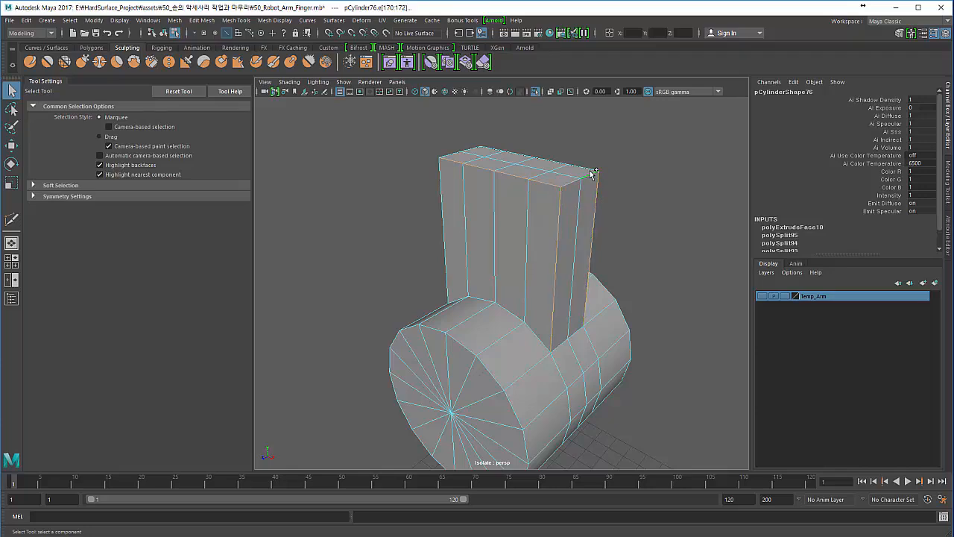
{"action": "left_click_drag", "start_coordinate": [493, 193], "coordinate": [567, 231], "text": "alt"}
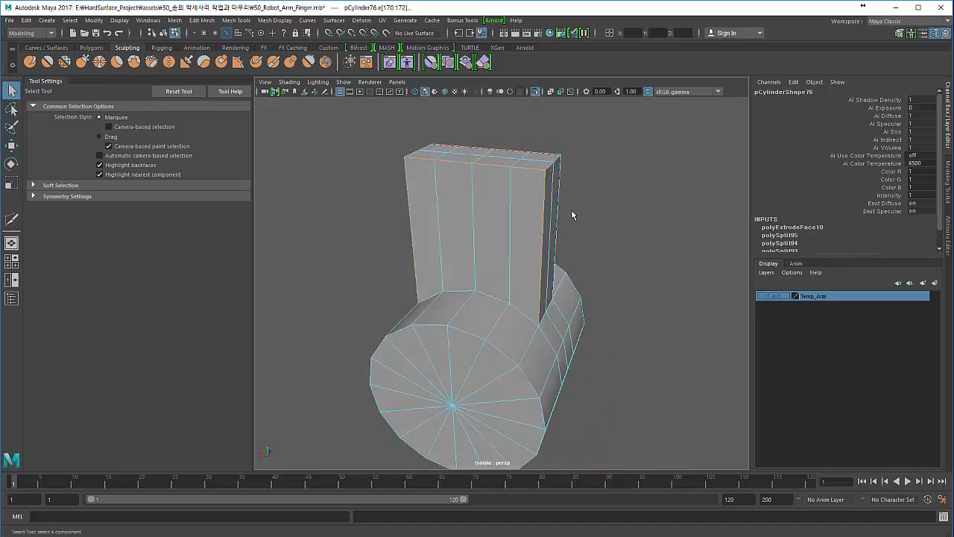
- Add the edge loop around the block's base and the circular rim edges of both cylinder ends to the edge selection
{"action": "left_click", "coordinate": [488, 298]}
{"action": "left_click_drag", "start_coordinate": [490, 300], "coordinate": [505, 324], "text": "alt"}
{"action": "left_click", "coordinate": [511, 325]}
{"action": "left_click_drag", "start_coordinate": [560, 335], "coordinate": [516, 221], "text": "alt"}
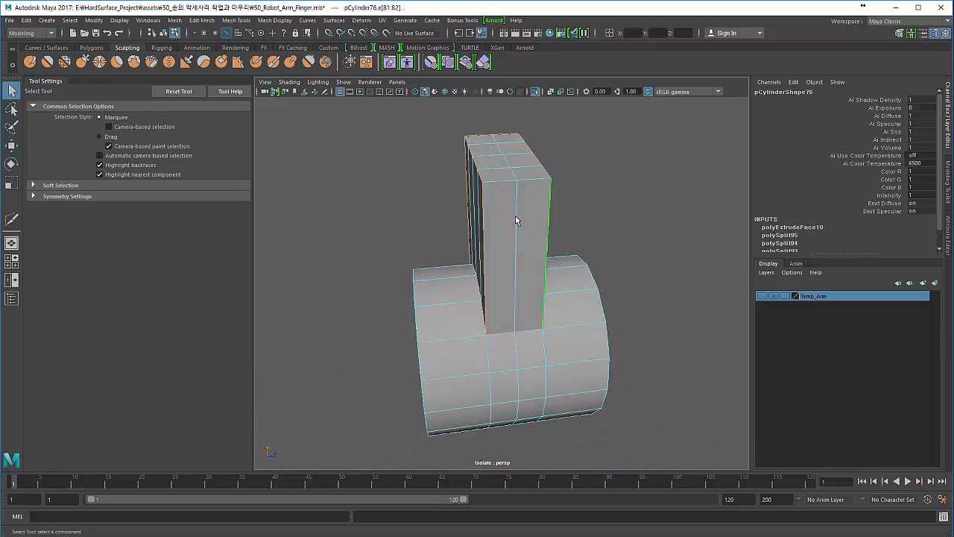
{"action": "left_click_drag", "start_coordinate": [431, 227], "coordinate": [382, 200], "text": "alt"}
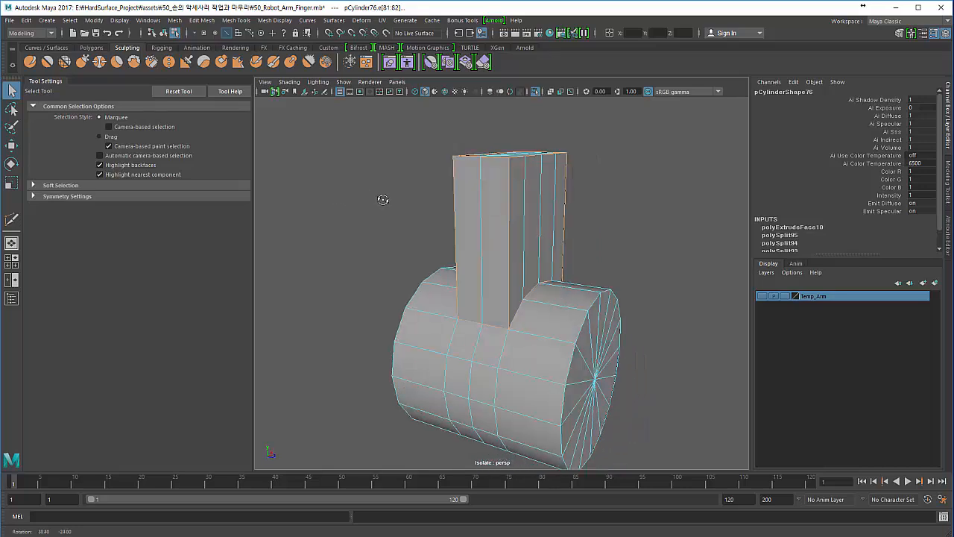
{"action": "left_click", "coordinate": [576, 327]}
{"action": "left_click_drag", "start_coordinate": [397, 335], "coordinate": [468, 311], "text": "alt"}
{"action": "double_click", "coordinate": [415, 314], "text": "shift"}
- Bevel the selected edges with a fraction of 0.5 and 2 segments
{"action": "right_click_drag", "start_coordinate": [468, 311], "coordinate": [498, 298], "text": "shift"}
{"action": "left_click_drag", "start_coordinate": [485, 309], "coordinate": [491, 311], "text": "alt"}
{"action": "right_click_drag", "start_coordinate": [492, 310], "coordinate": [458, 360], "text": "alt"}
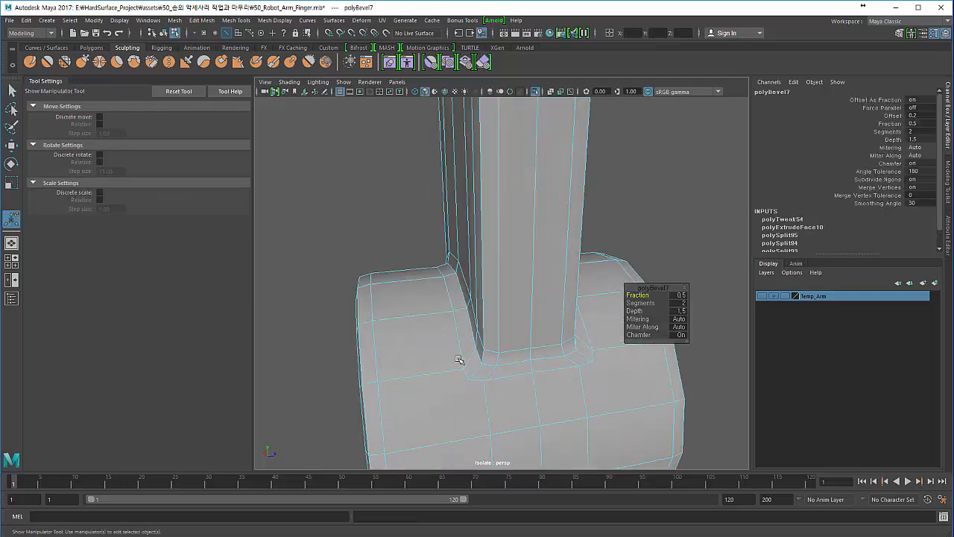
{"action": "middle_click_drag", "start_coordinate": [458, 360], "coordinate": [455, 299], "text": "alt"}
{"action": "key", "text": "q"}
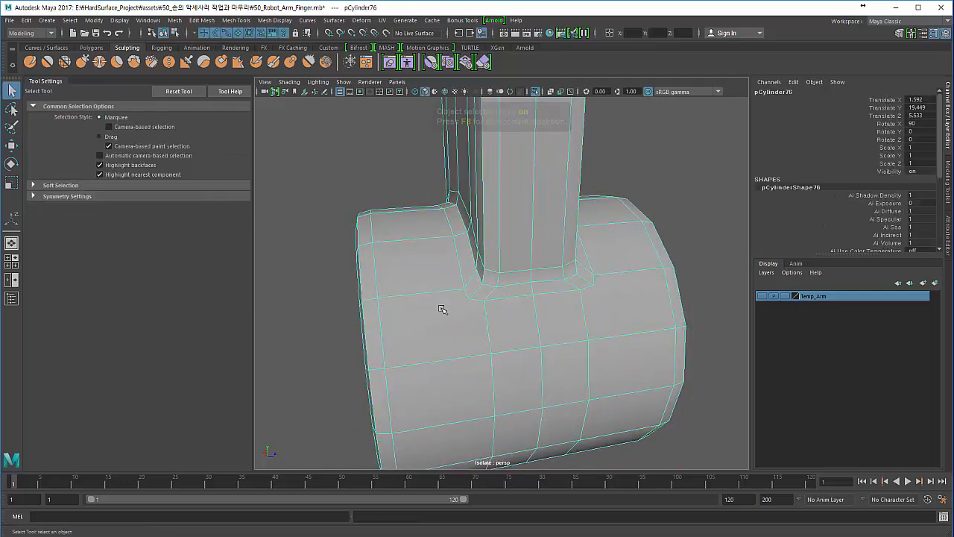
- Insert an edge loop with Multi-Cut around the cylinder on each side of the block, midway to the rim
{"action": "key", "text": "F8"}
{"action": "left_click_drag", "start_coordinate": [431, 319], "coordinate": [432, 320], "text": "alt"}
{"action": "right_click_drag", "start_coordinate": [426, 270], "coordinate": [366, 275], "text": "shift"}
{"action": "middle_click", "coordinate": [424, 278], "text": "ctrl"}
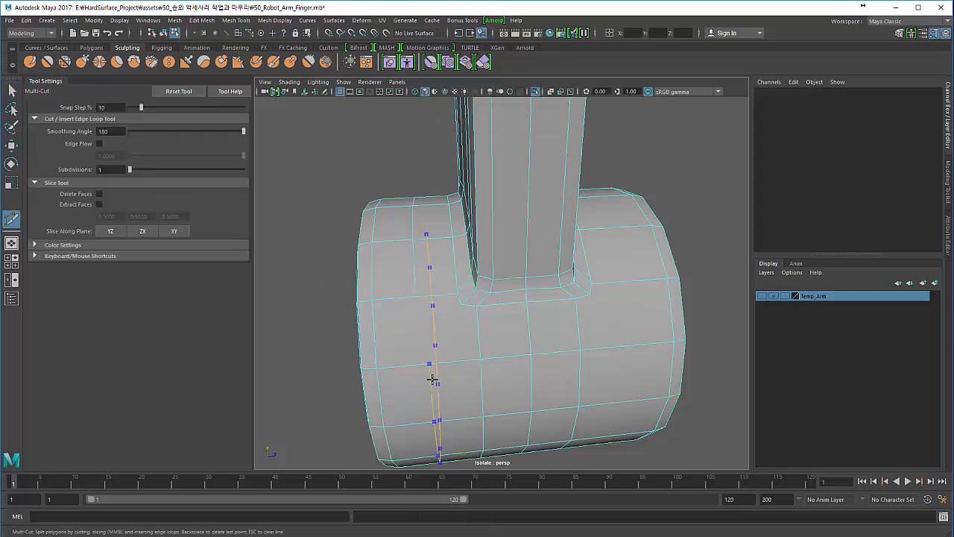
{"action": "left_click_drag", "start_coordinate": [569, 315], "coordinate": [604, 286], "text": "alt"}
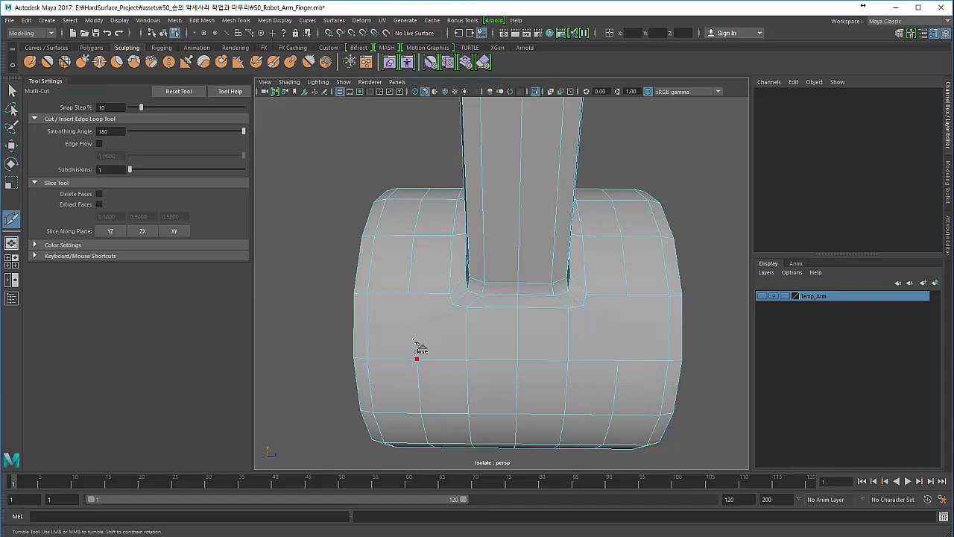
- Cut edges to bridge the gaps in the inserted loops and join them to the bevel corners on one side of the block
{"action": "left_click", "coordinate": [408, 294]}
{"action": "right_click", "coordinate": [409, 295]}
{"action": "left_click_drag", "start_coordinate": [443, 340], "coordinate": [634, 350], "text": "alt"}
{"action": "middle_click_drag", "start_coordinate": [507, 375], "coordinate": [494, 335], "text": "alt"}
{"action": "left_click", "coordinate": [490, 367]}
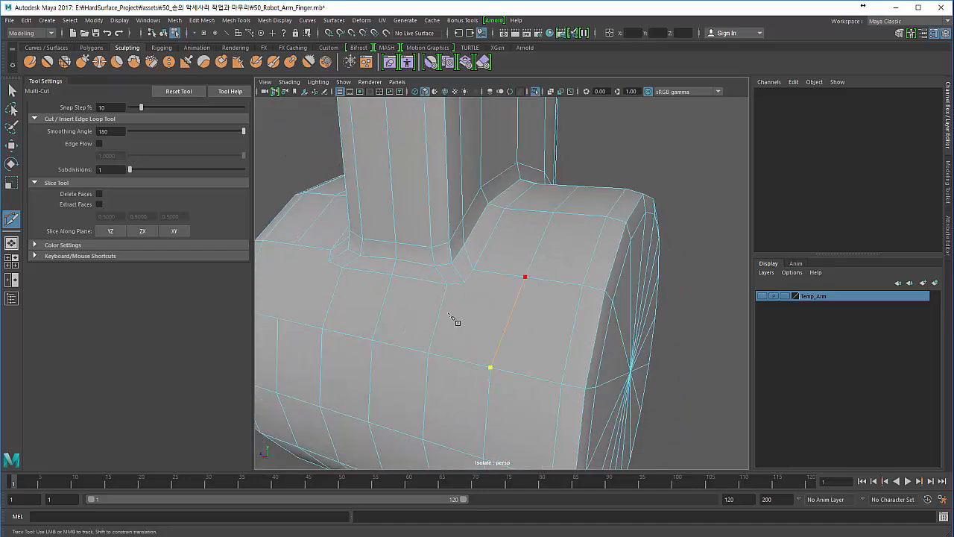
{"action": "left_click_drag", "start_coordinate": [392, 337], "coordinate": [372, 370], "text": "alt"}
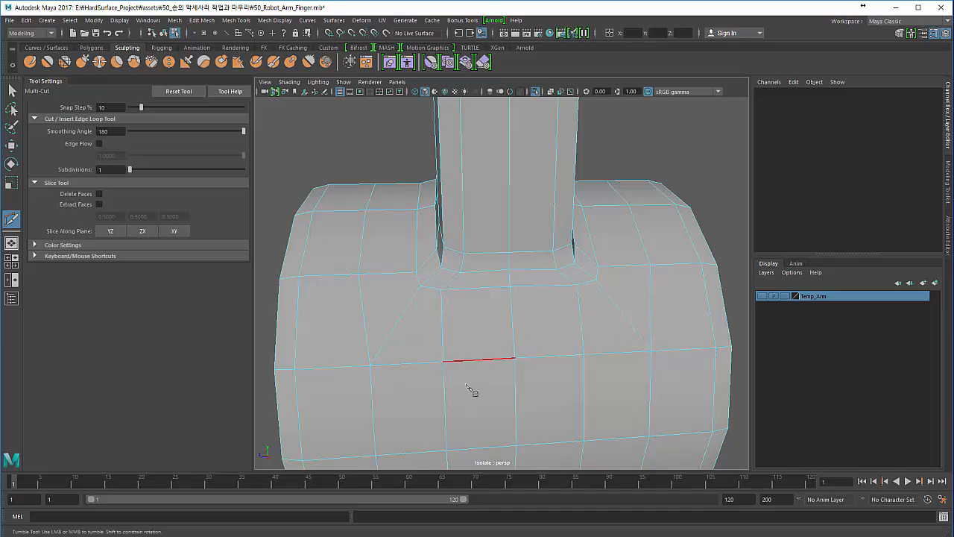
- Cut diagonal edges from the bevel corners at the block's base to the loop vertices on the opposite side
{"action": "left_click_drag", "start_coordinate": [470, 387], "coordinate": [530, 289], "text": "alt"}
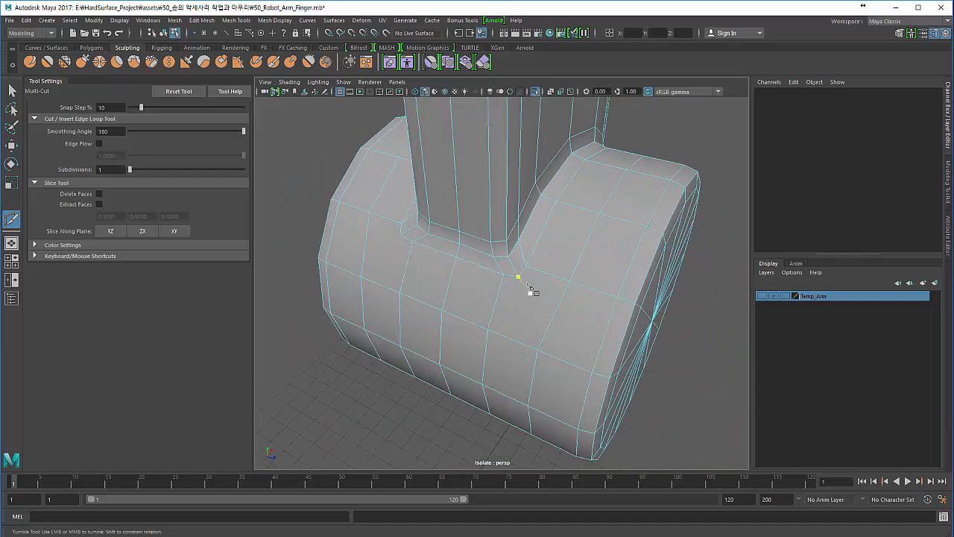
{"action": "key", "text": "backslash"}
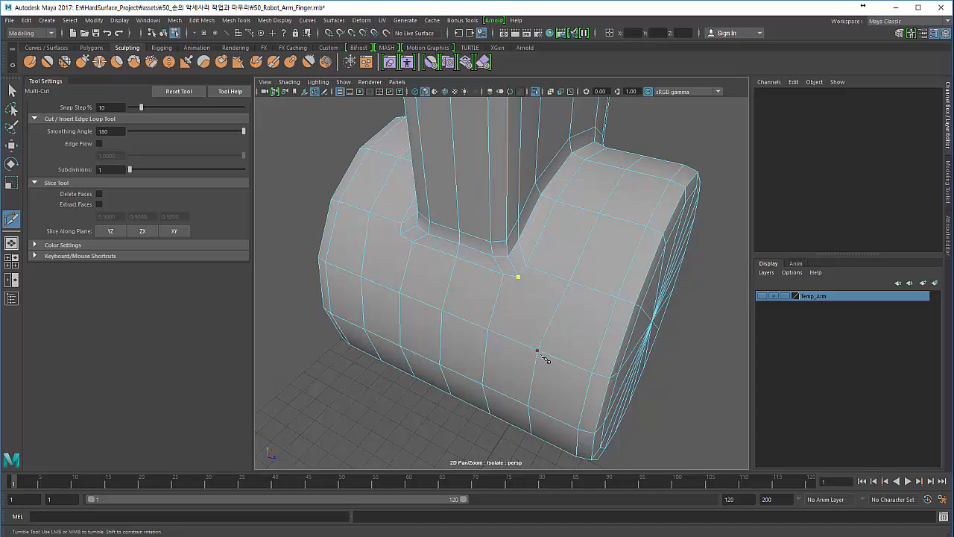
{"action": "right_click", "coordinate": [539, 354]}
{"action": "left_click_drag", "start_coordinate": [450, 361], "coordinate": [482, 351], "text": "alt"}
{"action": "left_click", "coordinate": [423, 267]}
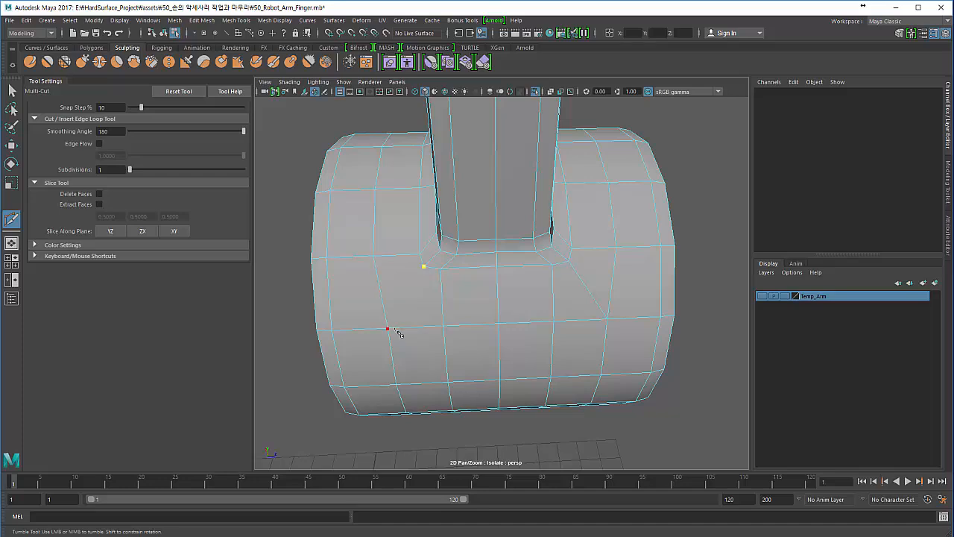
{"action": "left_click", "coordinate": [12, 91]}
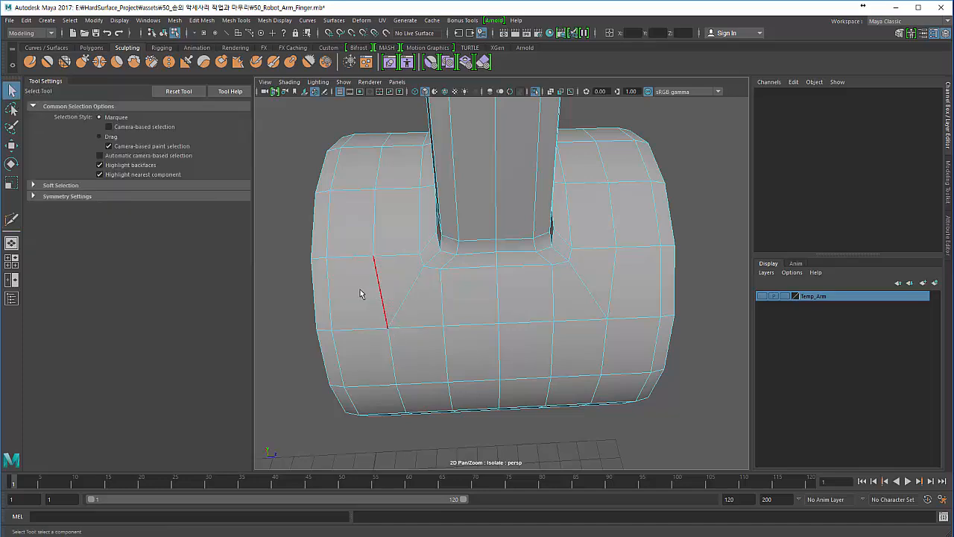
- Preview the knuckle part smoothed and return it to the unsmoothed display
{"action": "scroll", "coordinate": [316, 269], "scroll_direction": "down", "scroll_amount": 3}
{"action": "key", "text": "F8"}
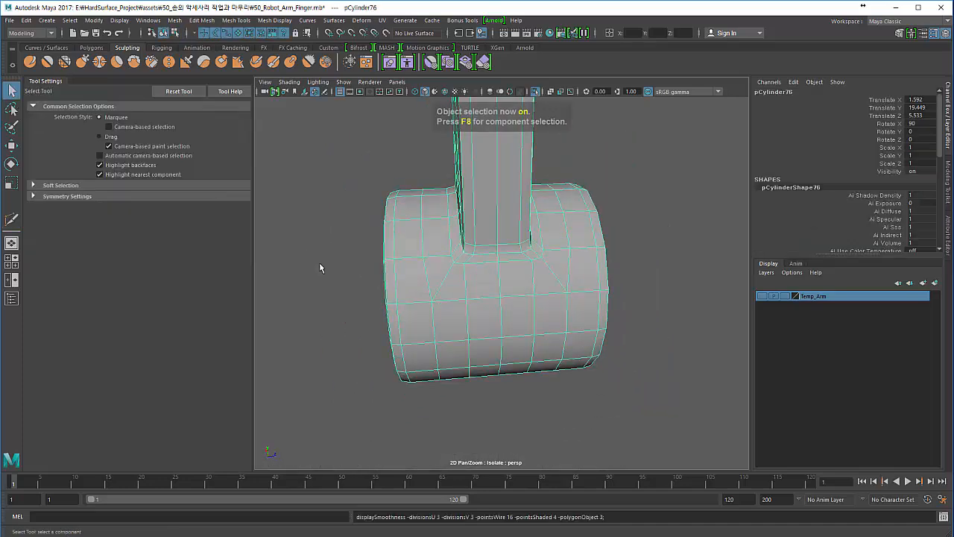
{"action": "left_click", "coordinate": [320, 264]}
{"action": "left_click_drag", "start_coordinate": [372, 286], "coordinate": [400, 299], "text": "alt"}
{"action": "left_click", "coordinate": [451, 311]}
{"action": "key", "text": "1"}
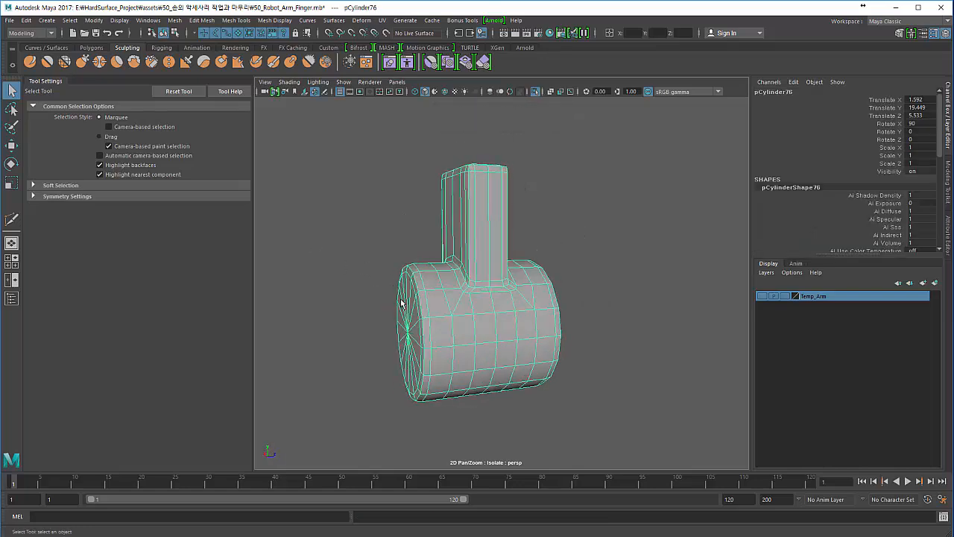
- Turn off isolation, duplicate the knuckle part and move the copy along Z to the neighbouring finger
{"action": "left_click", "coordinate": [536, 92]}
{"action": "right_click_drag", "start_coordinate": [355, 343], "coordinate": [324, 351], "text": "alt"}
{"action": "left_click_drag", "start_coordinate": [323, 351], "coordinate": [446, 346], "text": "alt"}
{"action": "right_click_drag", "start_coordinate": [446, 346], "coordinate": [406, 336], "text": "alt"}
{"action": "middle_click_drag", "start_coordinate": [407, 336], "coordinate": [399, 328], "text": "alt"}
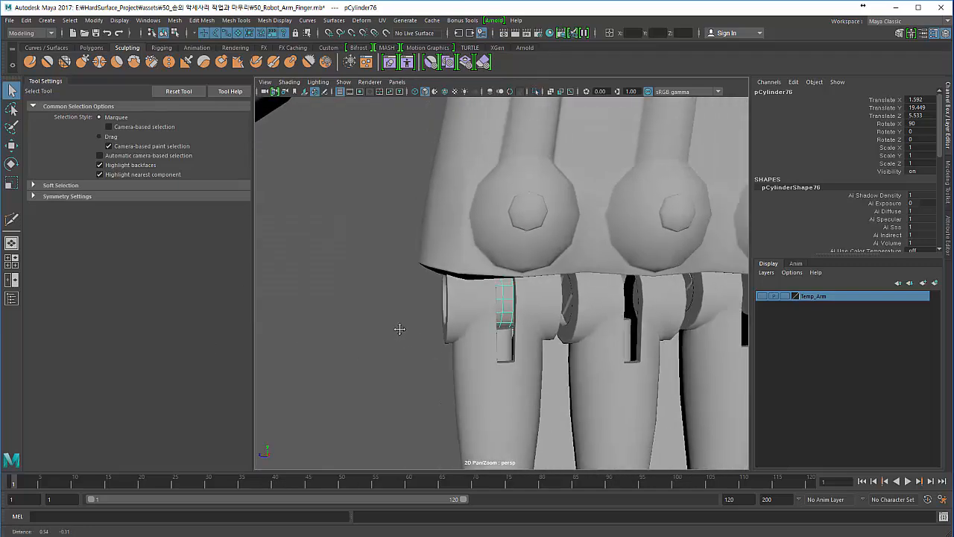
{"action": "left_click_drag", "start_coordinate": [399, 329], "coordinate": [407, 336], "text": "alt"}
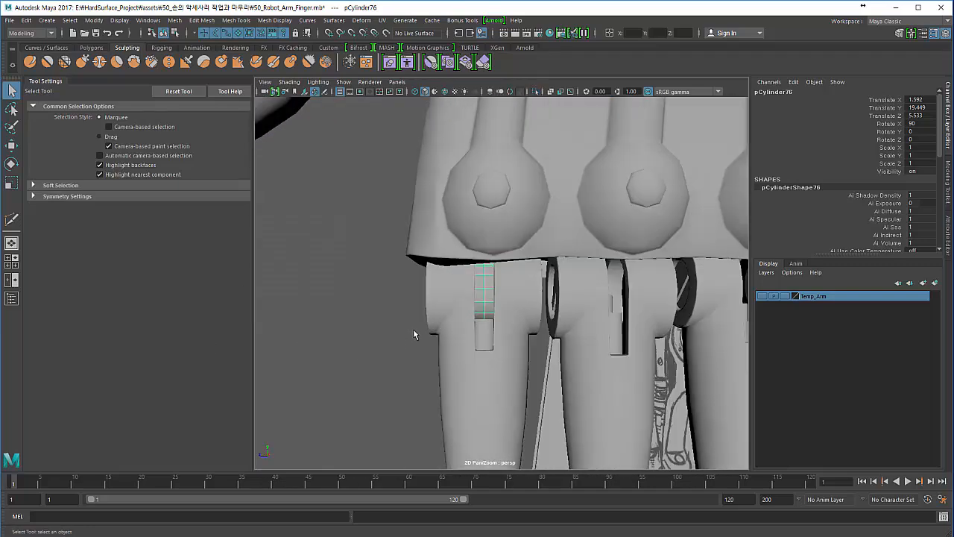
{"action": "key", "text": "ctrl+d"}
{"action": "key", "text": "w"}
{"action": "middle_click_drag", "start_coordinate": [485, 306], "coordinate": [358, 280], "text": "alt"}
{"action": "left_click_drag", "start_coordinate": [343, 280], "coordinate": [471, 277]}
- Align the duplicated knuckle with the second finger's joint slot in the side view, at about Translate Z 1.806
{"action": "key", "text": "space"}
{"action": "key", "text": "space"}
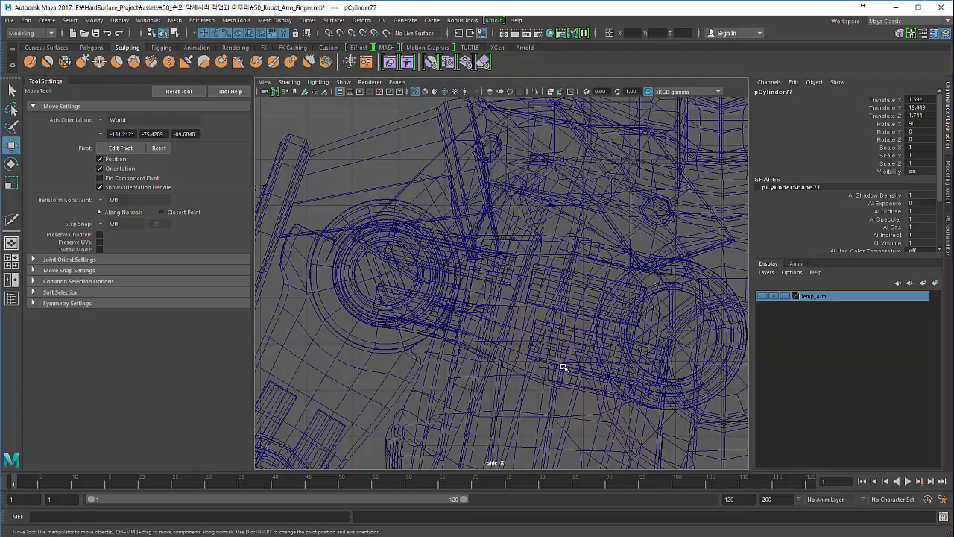
{"action": "right_click_drag", "start_coordinate": [565, 369], "coordinate": [467, 375], "text": "alt"}
{"action": "middle_click_drag", "start_coordinate": [467, 375], "coordinate": [432, 261], "text": "alt"}
{"action": "right_click_drag", "start_coordinate": [433, 261], "coordinate": [605, 344], "text": "alt"}
{"action": "scroll", "coordinate": [605, 344], "scroll_direction": "up", "scroll_amount": 5}
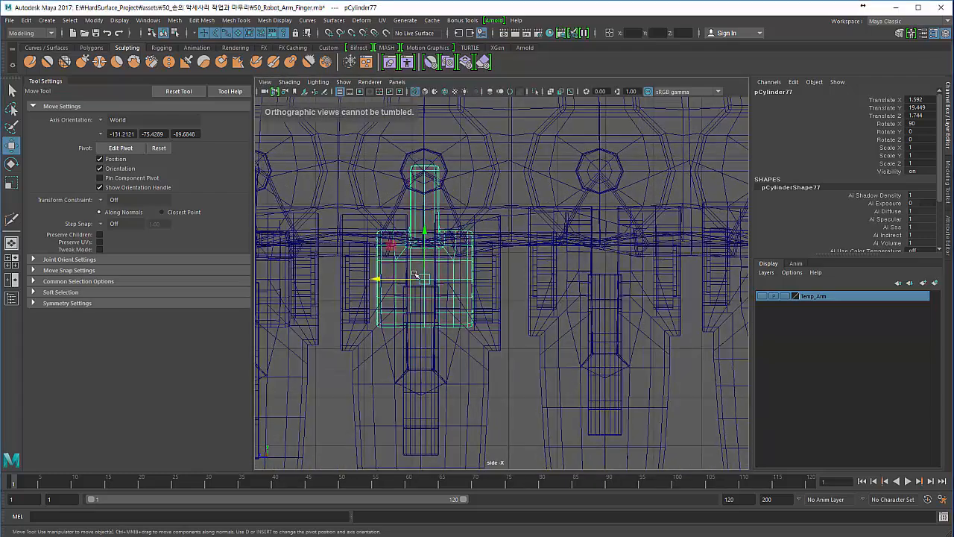
{"action": "left_click_drag", "start_coordinate": [381, 280], "coordinate": [378, 281]}
{"action": "right_click_drag", "start_coordinate": [397, 302], "coordinate": [390, 300], "text": "alt"}
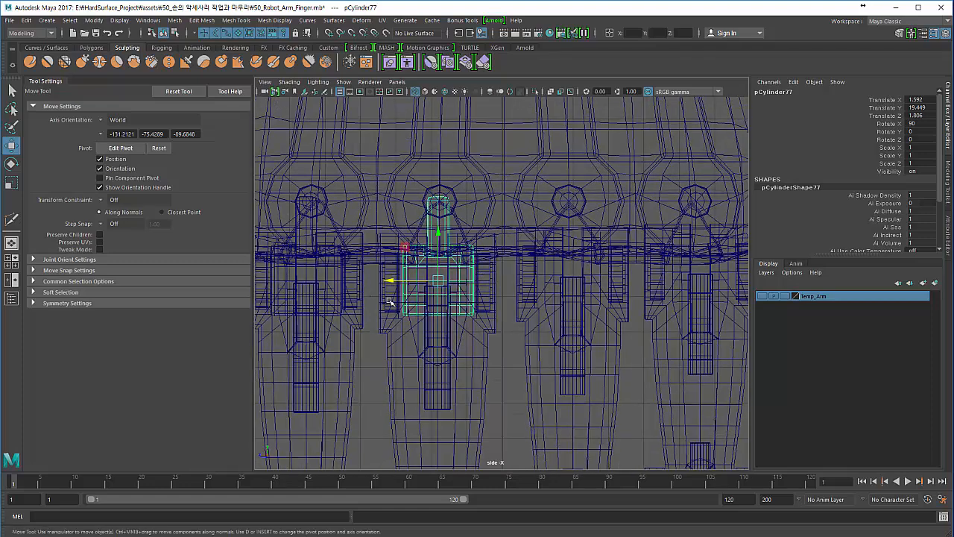
- Duplicate the knuckle two more times, place the copies in the remaining two fingers' joint slots and clear the selection
{"action": "middle_click_drag", "start_coordinate": [390, 300], "coordinate": [333, 303], "text": "alt"}
{"action": "left_click", "coordinate": [379, 301], "text": "alt"}
{"action": "key", "text": "ctrl+d"}
{"action": "left_click_drag", "start_coordinate": [332, 282], "coordinate": [621, 292]}
{"action": "key", "text": "ctrl+d"}
{"action": "right_click_drag", "start_coordinate": [566, 313], "coordinate": [325, 308], "text": "alt"}
{"action": "left_click", "coordinate": [386, 334]}
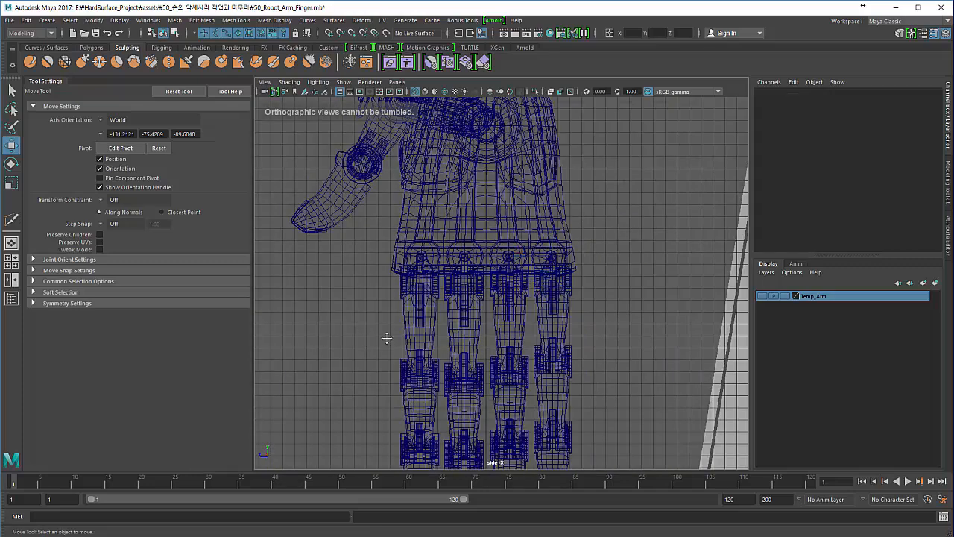
- Select the first finger's whole group F01_Gr and open the Outliner
{"action": "scroll", "coordinate": [426, 345], "scroll_direction": "up", "scroll_amount": 6}
{"action": "left_click", "coordinate": [463, 365]}
{"action": "key", "text": "Up"}
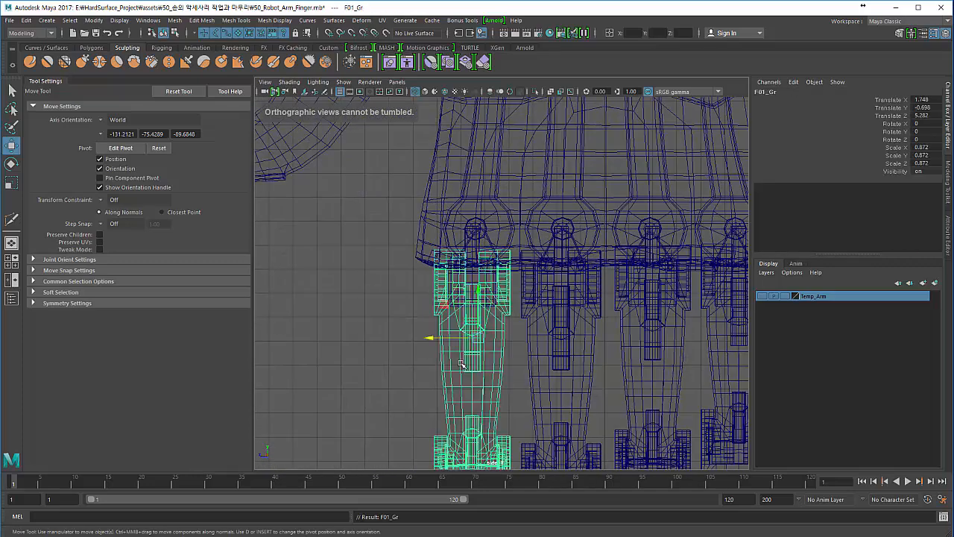
{"action": "left_click", "coordinate": [149, 21]}
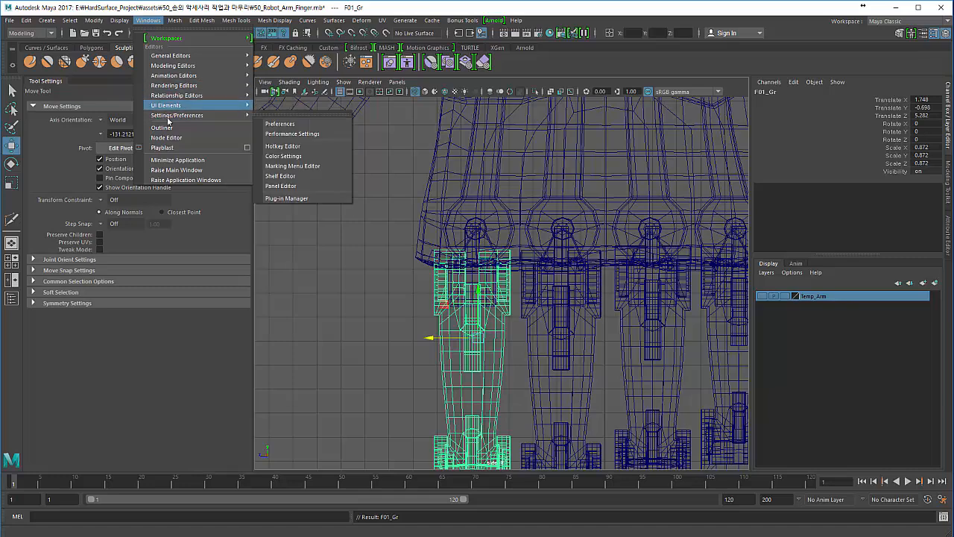
{"action": "left_click", "coordinate": [161, 128]}
{"action": "left_click", "coordinate": [481, 253]}
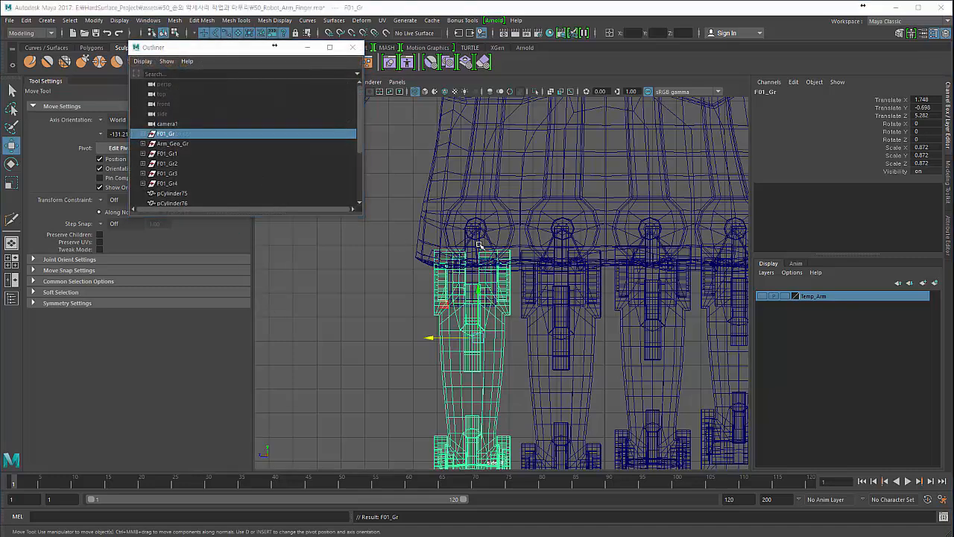
- Locate the first finger's knuckle pCylinder76 in the Outliner and enlarge the Outliner to list every scene object
{"action": "left_click", "coordinate": [473, 282]}
{"action": "left_click", "coordinate": [473, 282]}
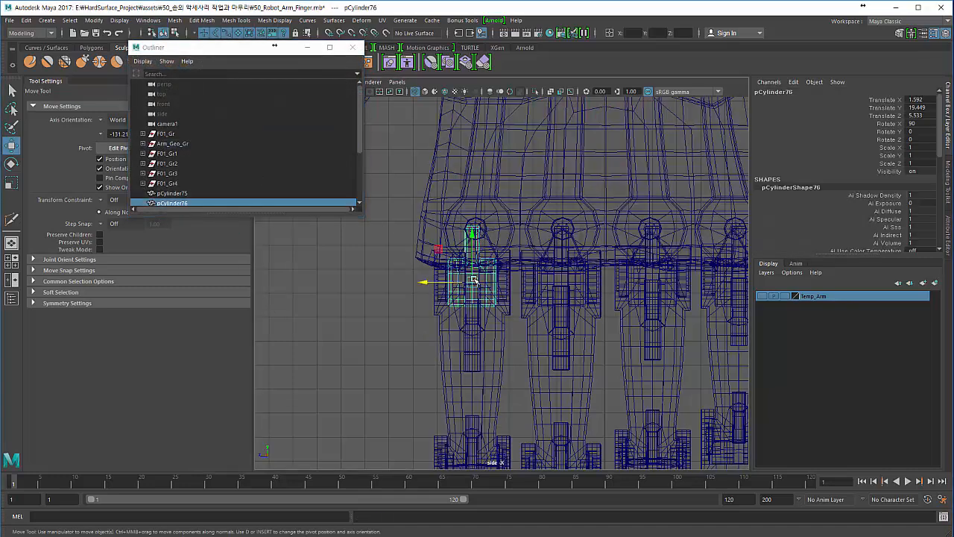
{"action": "scroll", "coordinate": [166, 194], "scroll_direction": "down", "scroll_amount": 3}
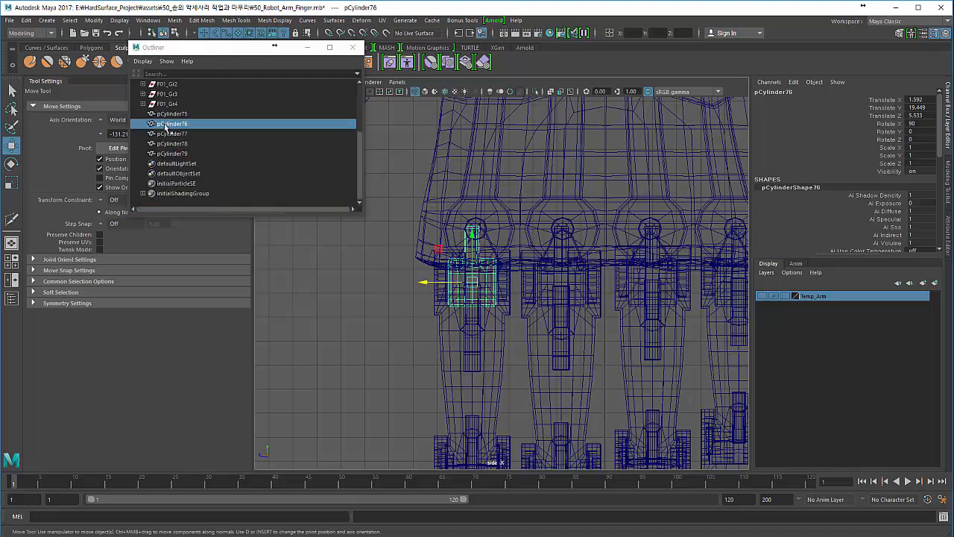
{"action": "left_click", "coordinate": [451, 337]}
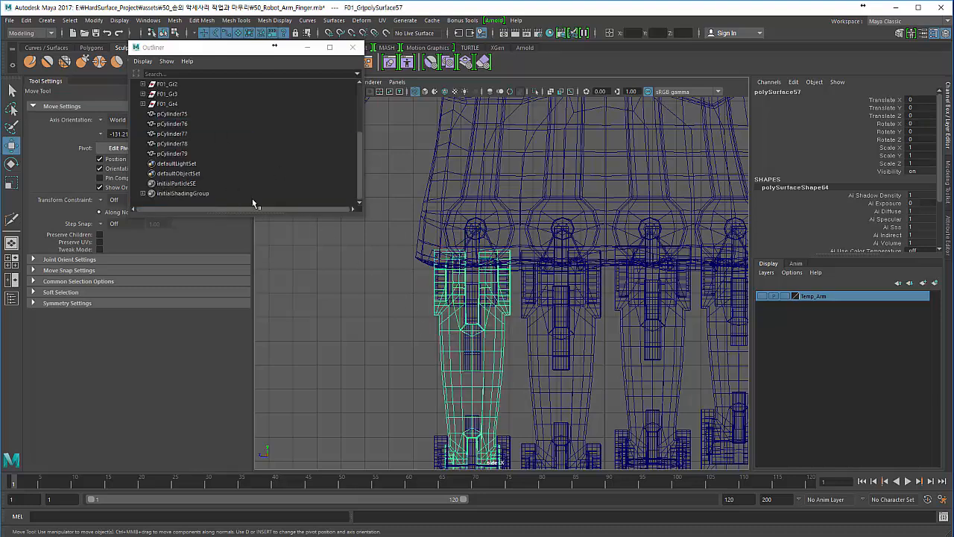
{"action": "left_click_drag", "start_coordinate": [254, 217], "coordinate": [254, 422]}
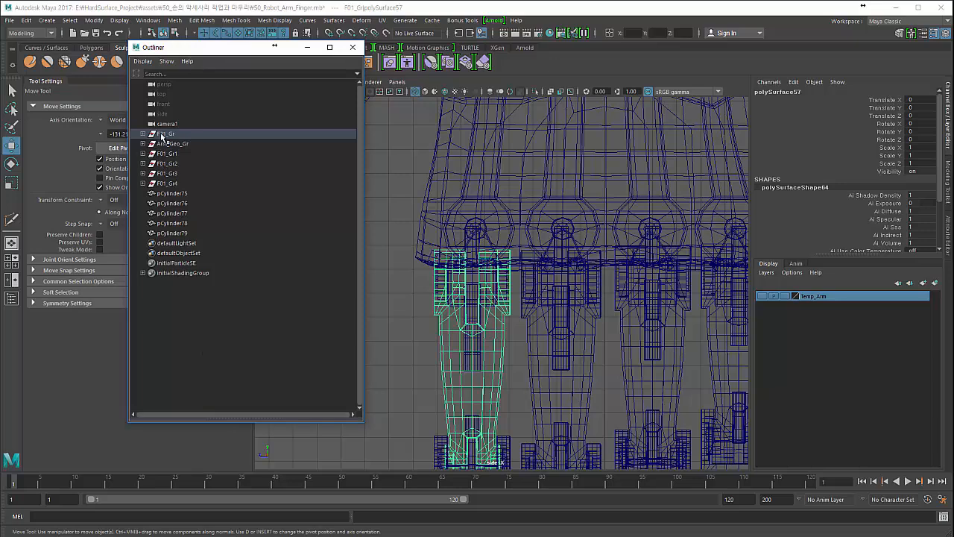
- Reorder the Outliner so Arm_Geo_Gr sits above F01_Gr, and check which finger each of the F01 groups holds
{"action": "left_click", "coordinate": [132, 134]}
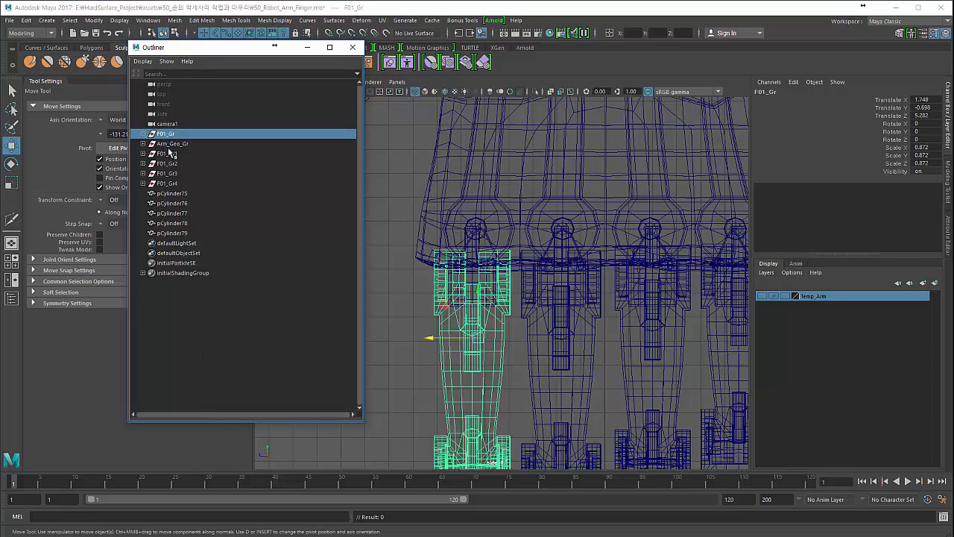
{"action": "left_click", "coordinate": [172, 144]}
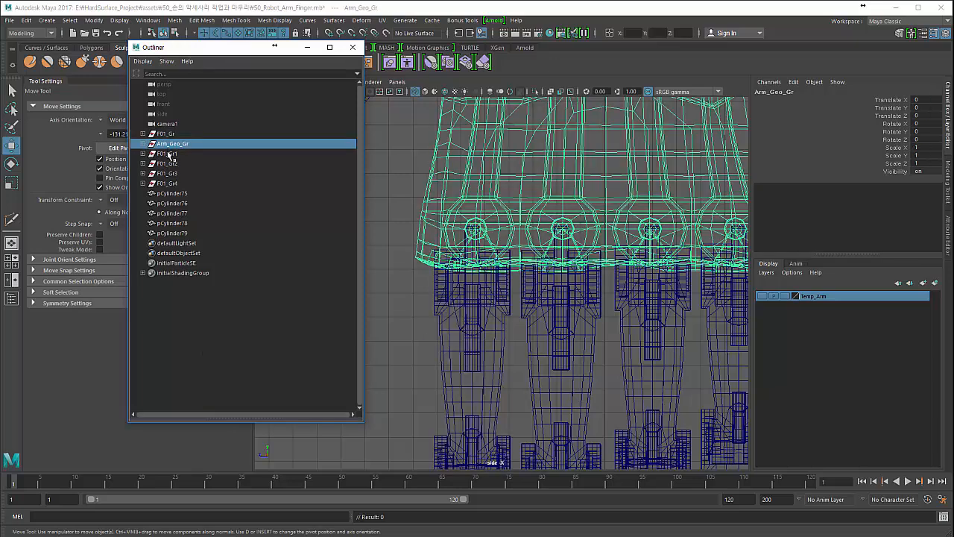
{"action": "middle_click_drag", "start_coordinate": [178, 148], "coordinate": [171, 133]}
{"action": "left_click", "coordinate": [162, 144]}
{"action": "left_click", "coordinate": [164, 153]}
{"action": "left_click", "coordinate": [169, 164]}
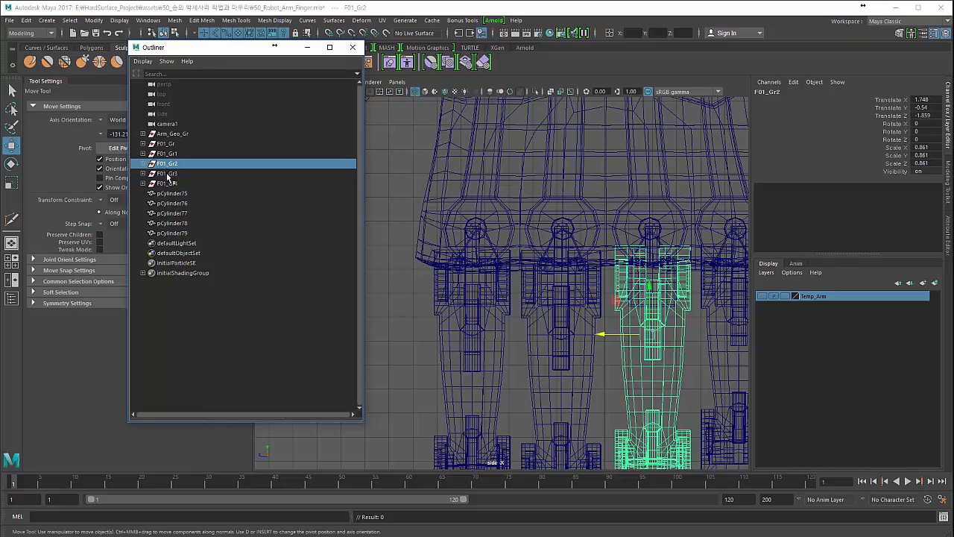
{"action": "left_click", "coordinate": [167, 174]}
{"action": "left_click", "coordinate": [169, 183]}
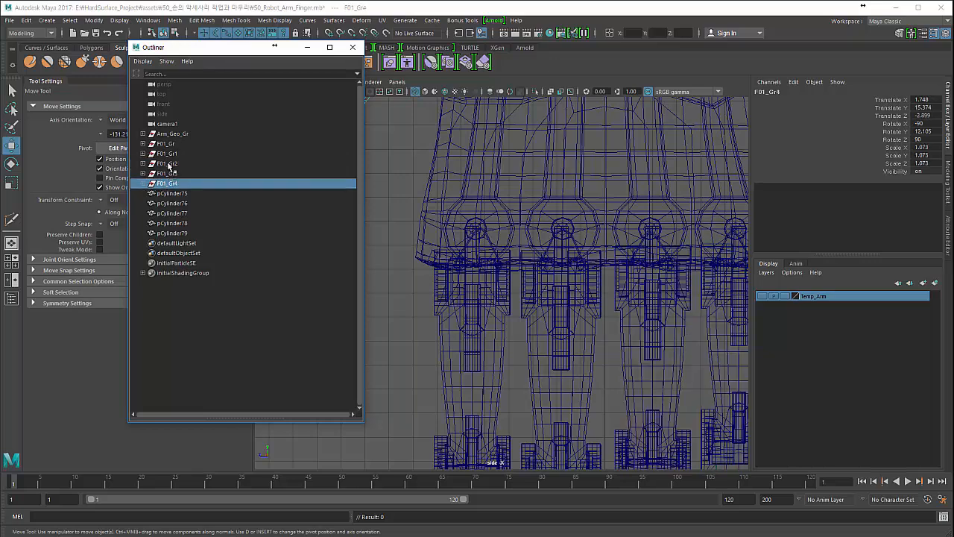
- Parent the first finger's knuckle pCylinder76 into F01_Gr and select the group to check it
{"action": "left_click", "coordinate": [165, 145]}
{"action": "left_click", "coordinate": [143, 144]}
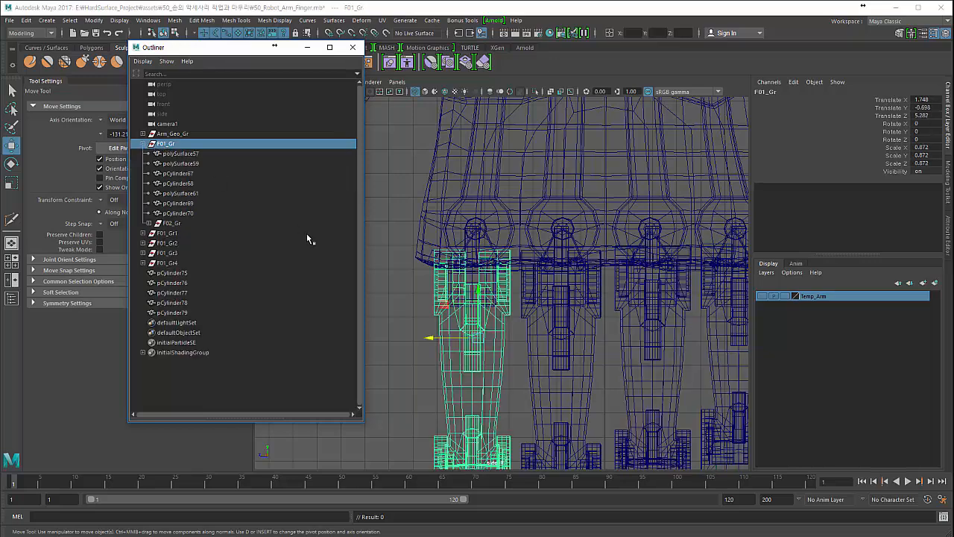
{"action": "left_click", "coordinate": [170, 273]}
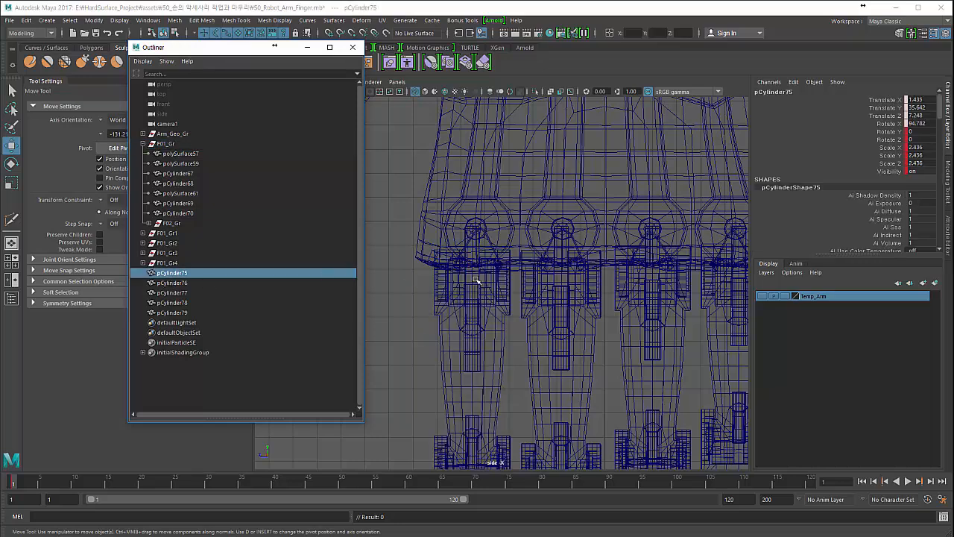
{"action": "left_click", "coordinate": [208, 284]}
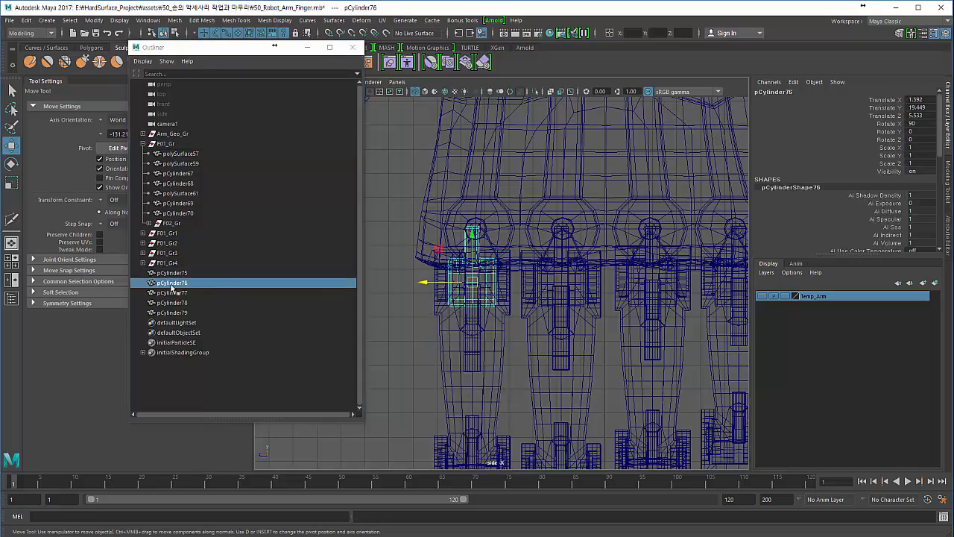
{"action": "left_click_drag", "start_coordinate": [171, 286], "coordinate": [169, 149]}
{"action": "left_click", "coordinate": [167, 145]}
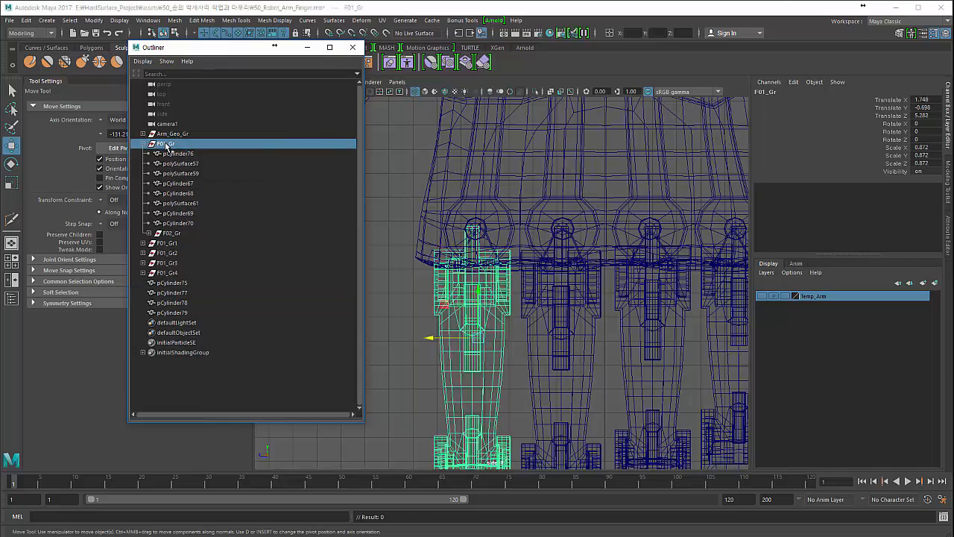
- Parent the second finger's knuckle pCylinder77 into F01_Gr1 and select the group to check it
{"action": "left_click", "coordinate": [558, 277]}
{"action": "left_click", "coordinate": [530, 346]}
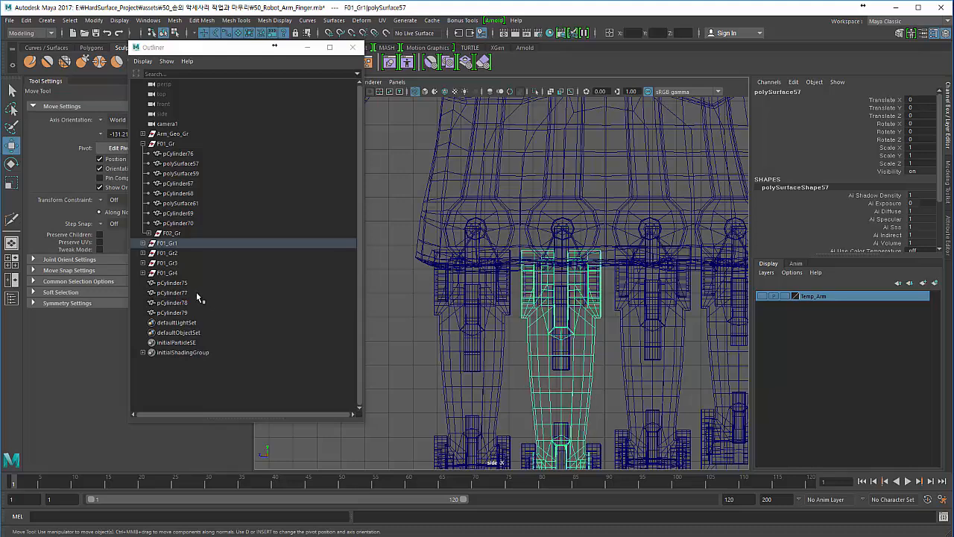
{"action": "left_click", "coordinate": [197, 293]}
{"action": "left_click", "coordinate": [144, 244]}
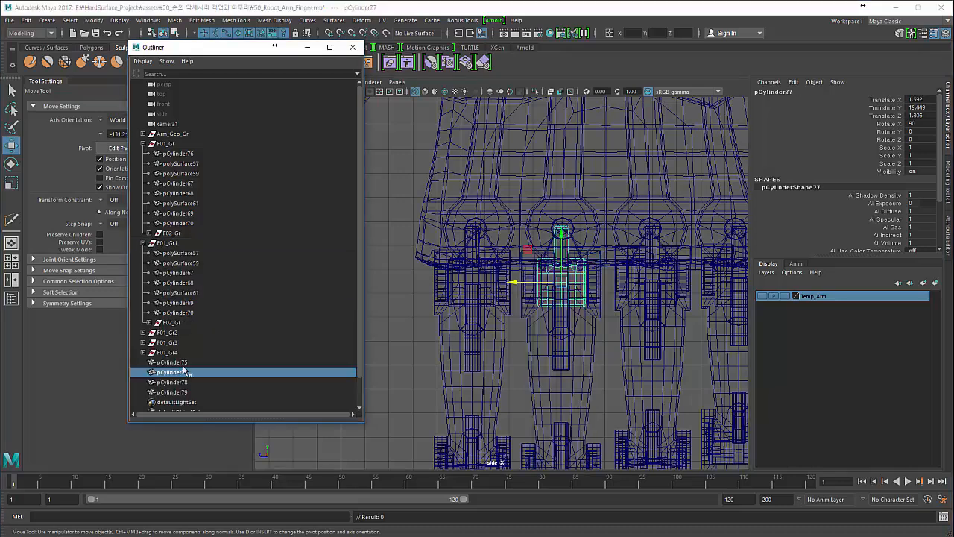
{"action": "left_click_drag", "start_coordinate": [182, 372], "coordinate": [179, 253]}
{"action": "left_click", "coordinate": [167, 243]}
- Expand the third finger's group F01_Gr2, parent pCylinder75 into it and select the group to check it
{"action": "middle_click_drag", "start_coordinate": [541, 332], "coordinate": [460, 274], "text": "alt"}
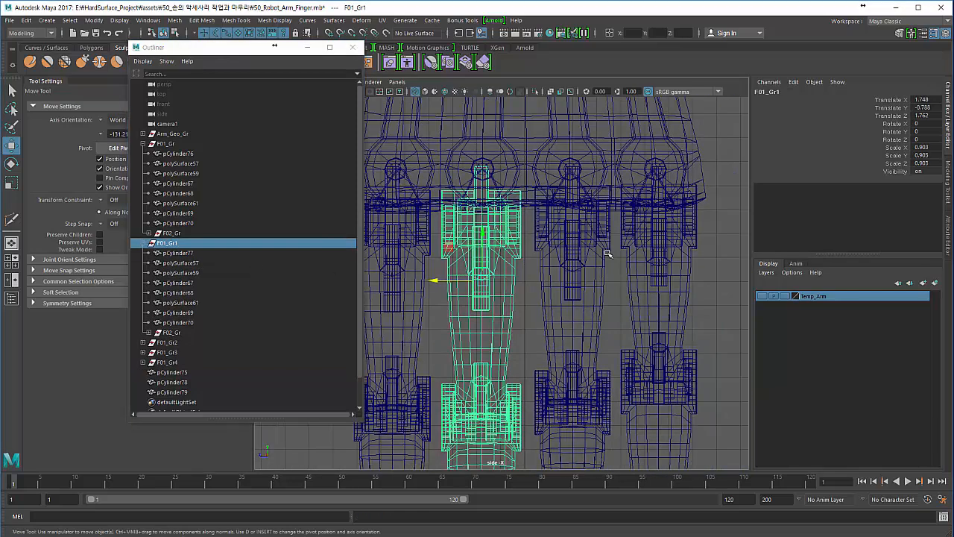
{"action": "left_click", "coordinate": [579, 216]}
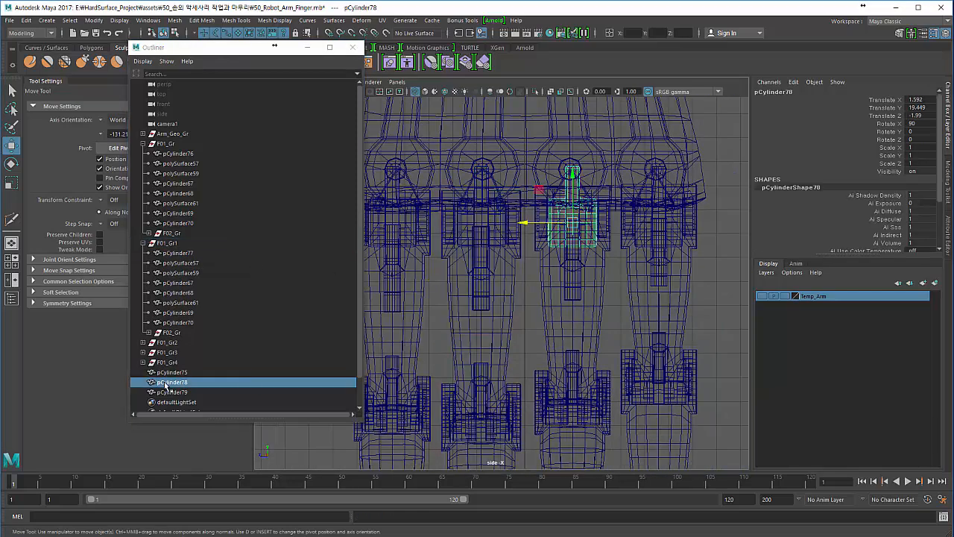
{"action": "left_click", "coordinate": [143, 342]}
{"action": "left_click", "coordinate": [168, 345]}
{"action": "scroll", "coordinate": [169, 348], "scroll_direction": "down", "scroll_amount": 4}
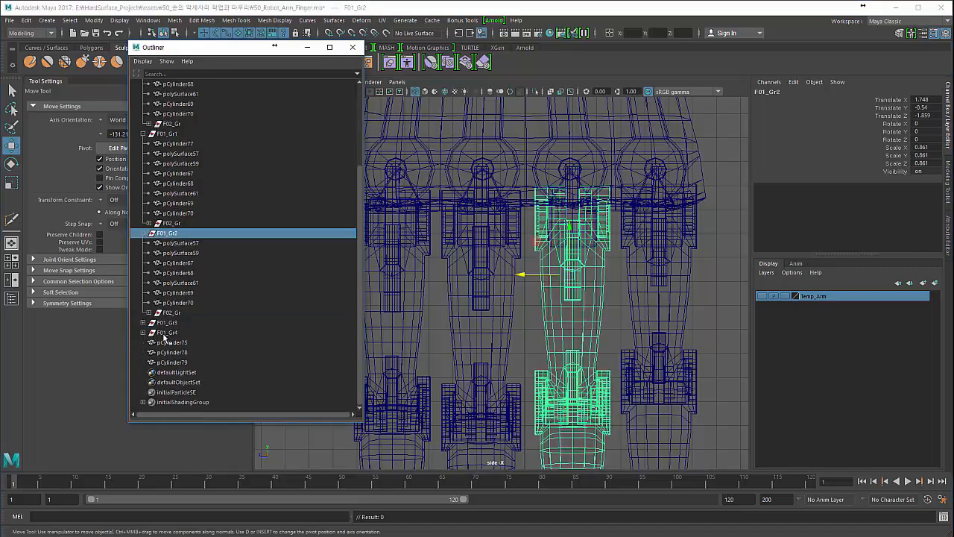
{"action": "left_click", "coordinate": [170, 345]}
{"action": "middle_click_drag", "start_coordinate": [170, 345], "coordinate": [170, 235]}
{"action": "left_click", "coordinate": [168, 233]}
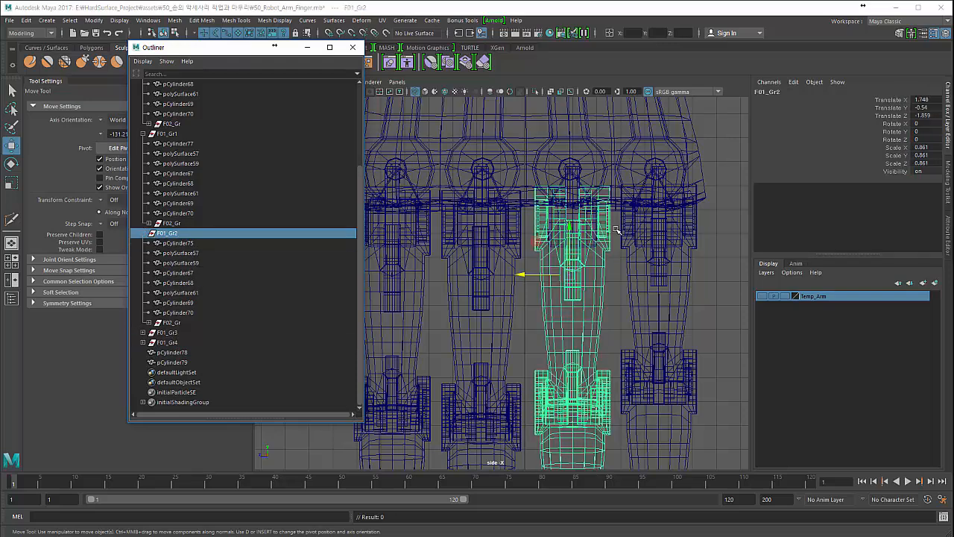
- Parent the third finger's knuckle pCylinder78 into F01_Gr2 and select the group to check it
{"action": "left_click", "coordinate": [566, 216]}
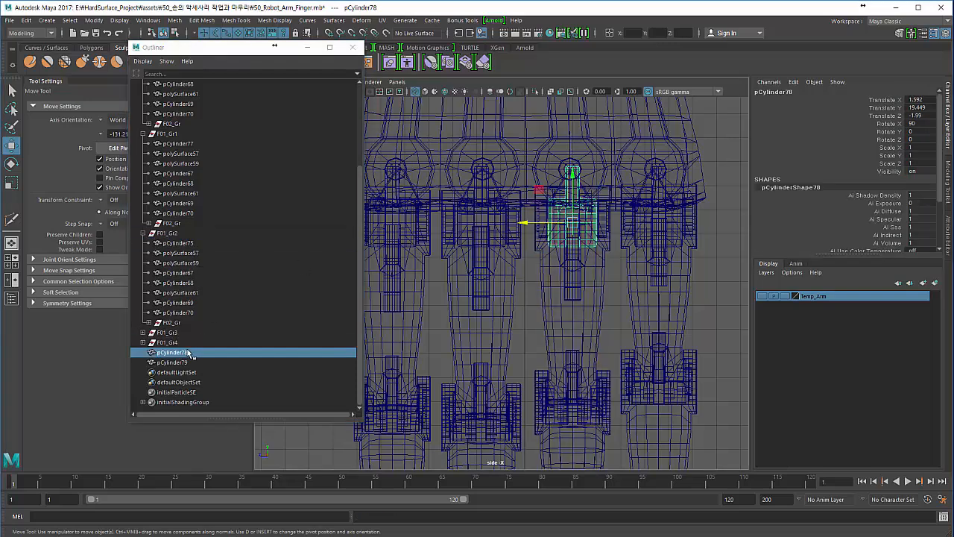
{"action": "middle_click_drag", "start_coordinate": [188, 355], "coordinate": [171, 238]}
{"action": "left_click", "coordinate": [170, 234]}
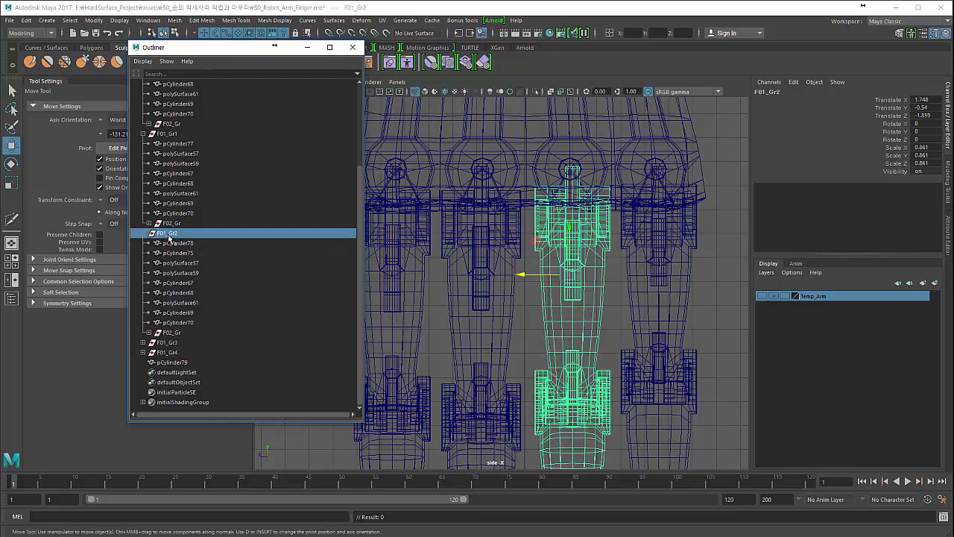
- Parent the fourth finger's knuckle pCylinder79 into that finger's group F01_Gr3
{"action": "left_click", "coordinate": [160, 363]}
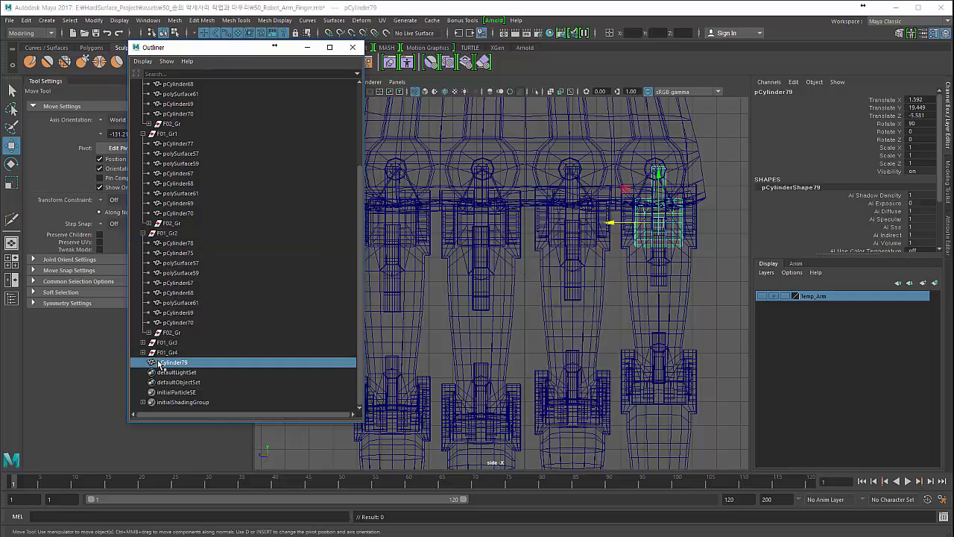
{"action": "left_click", "coordinate": [637, 306]}
{"action": "left_click", "coordinate": [139, 343]}
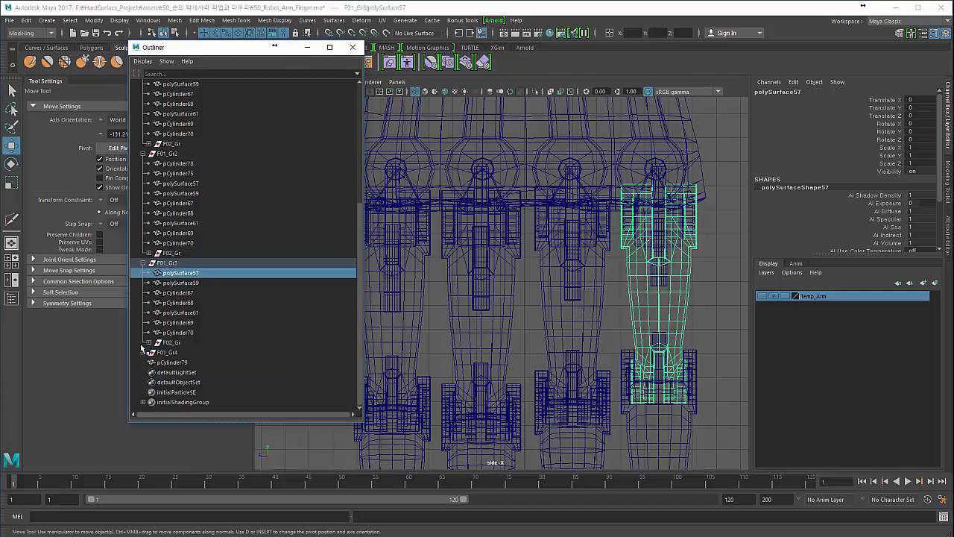
{"action": "left_click_drag", "start_coordinate": [168, 359], "coordinate": [170, 270]}
- Collapse the four finger groups and select F01_Gr through F01_Gr3 together to check their contents on the whole hand
{"action": "scroll", "coordinate": [157, 188], "scroll_direction": "up", "scroll_amount": 5}
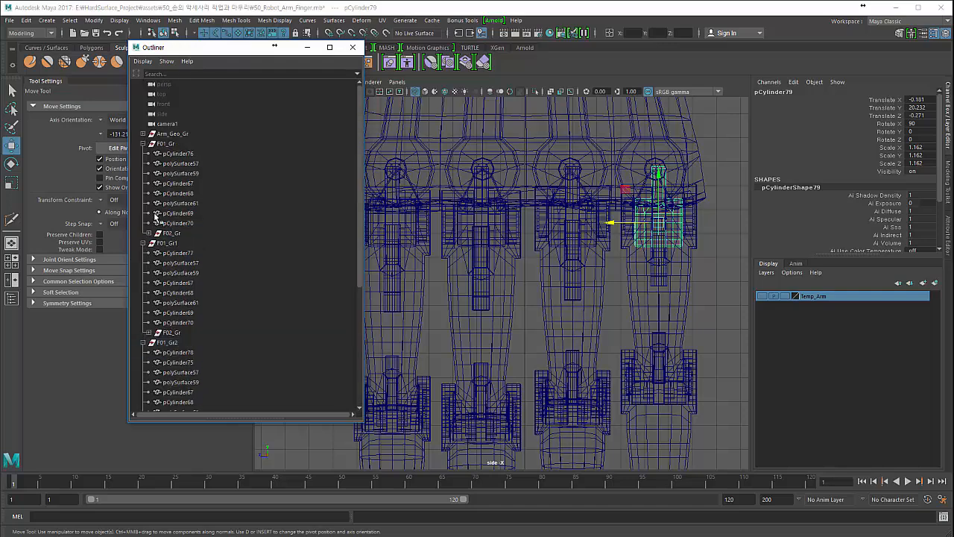
{"action": "left_click", "coordinate": [142, 143]}
{"action": "left_click", "coordinate": [143, 153]}
{"action": "left_click", "coordinate": [142, 163]}
{"action": "left_click", "coordinate": [142, 173]}
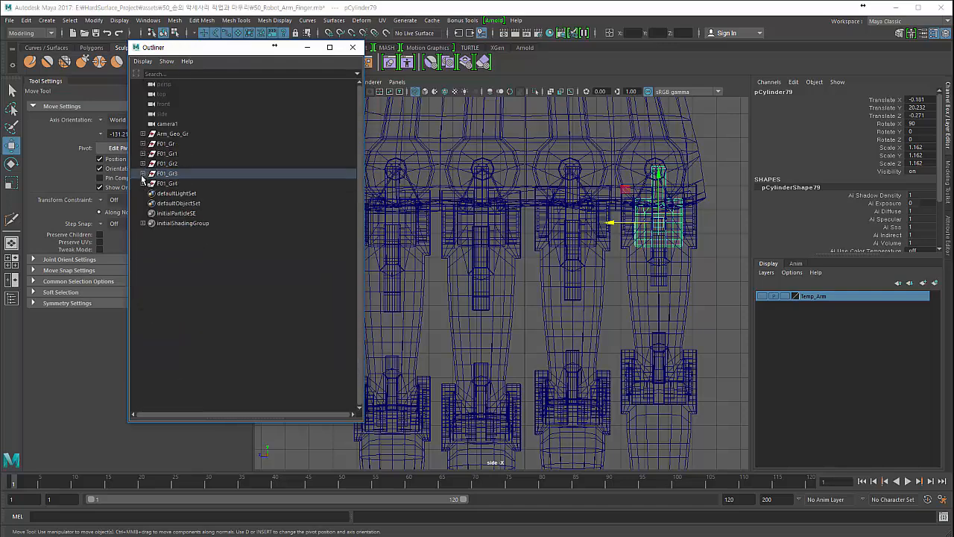
{"action": "left_click_drag", "start_coordinate": [167, 143], "coordinate": [173, 185]}
{"action": "right_click_drag", "start_coordinate": [418, 242], "coordinate": [372, 235], "text": "alt"}
{"action": "middle_click_drag", "start_coordinate": [373, 235], "coordinate": [430, 286], "text": "alt"}
{"action": "right_click_drag", "start_coordinate": [430, 286], "coordinate": [408, 325], "text": "alt"}
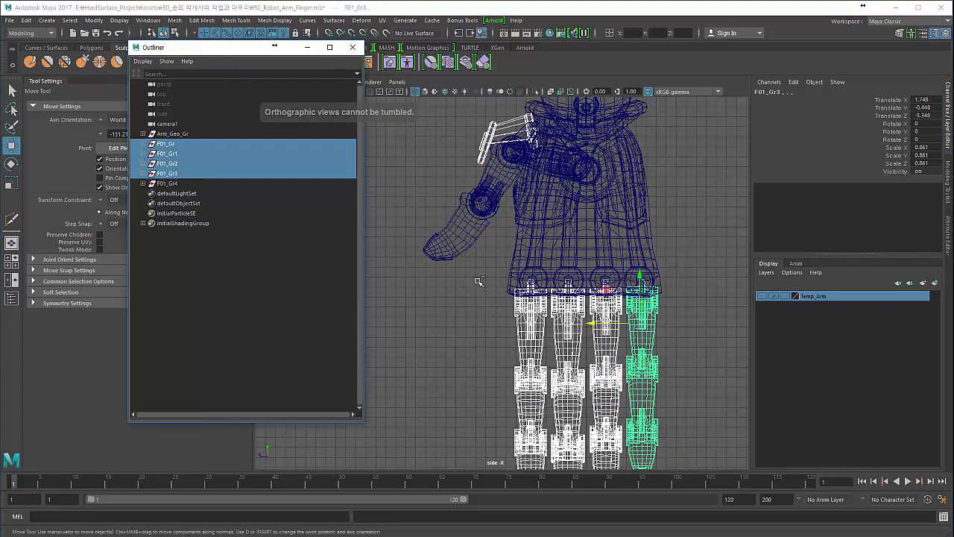
- Identify the misplaced thumb part pCylinder75 and take it out of F01_Gr2 to the top level of the Outliner
{"action": "left_click", "coordinate": [496, 139]}
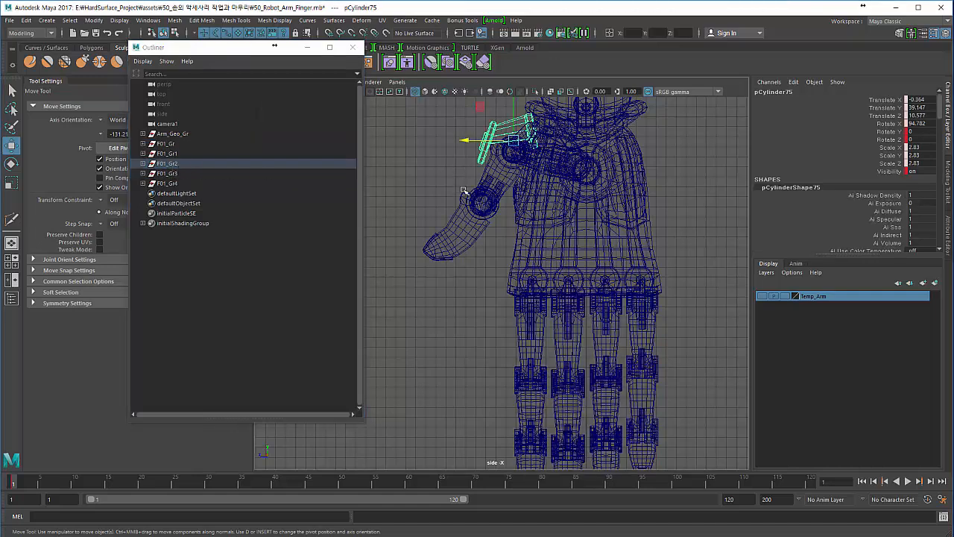
{"action": "left_click", "coordinate": [510, 163]}
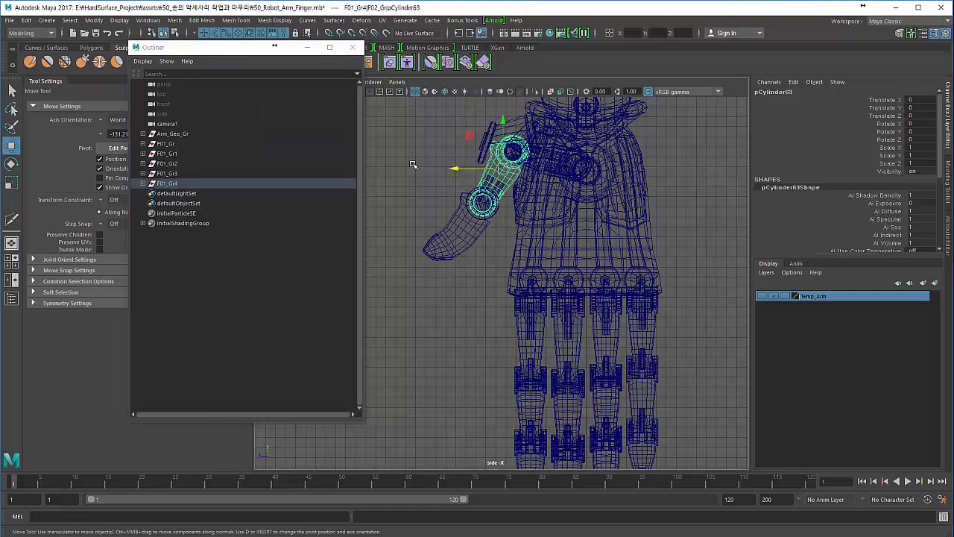
{"action": "key", "text": "Up"}
{"action": "left_click", "coordinate": [493, 140]}
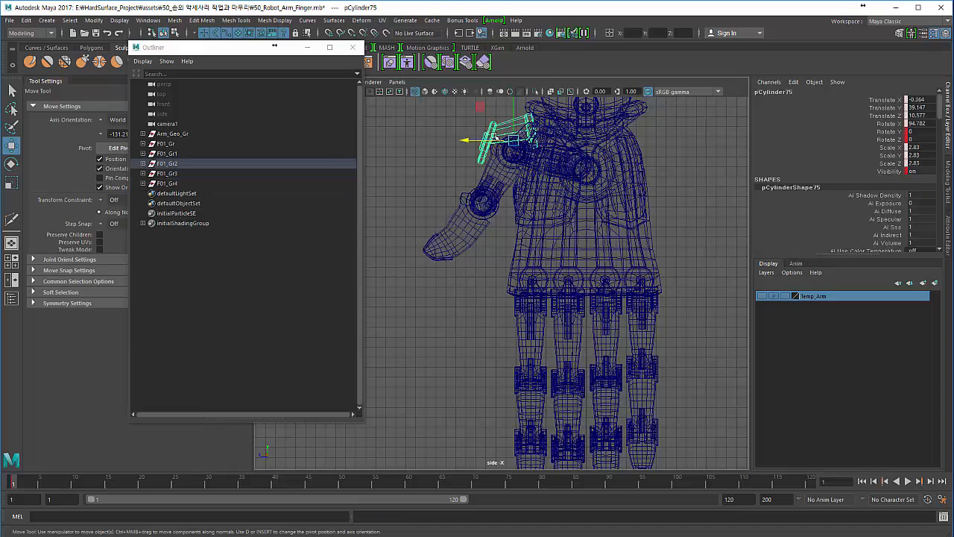
{"action": "left_click", "coordinate": [246, 162]}
{"action": "left_click", "coordinate": [490, 134]}
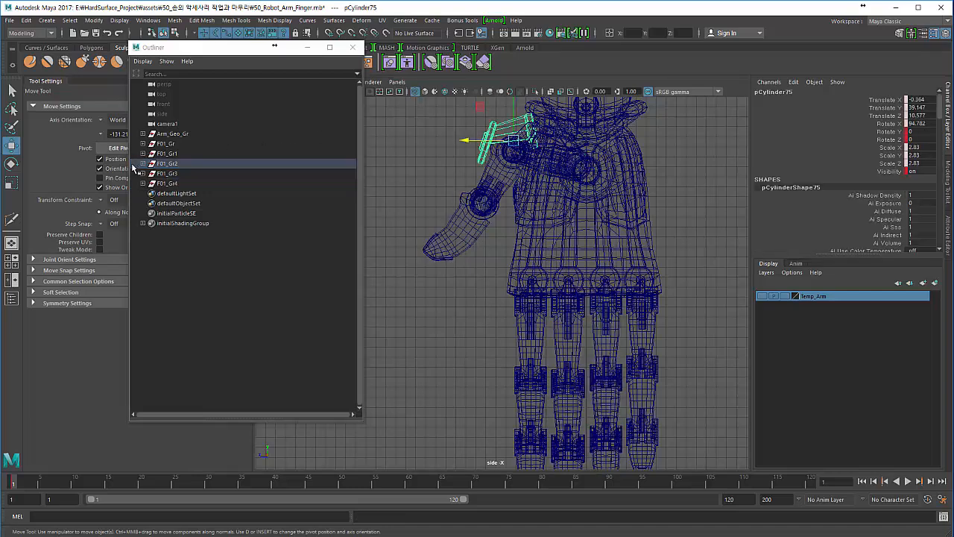
{"action": "left_click", "coordinate": [144, 163]}
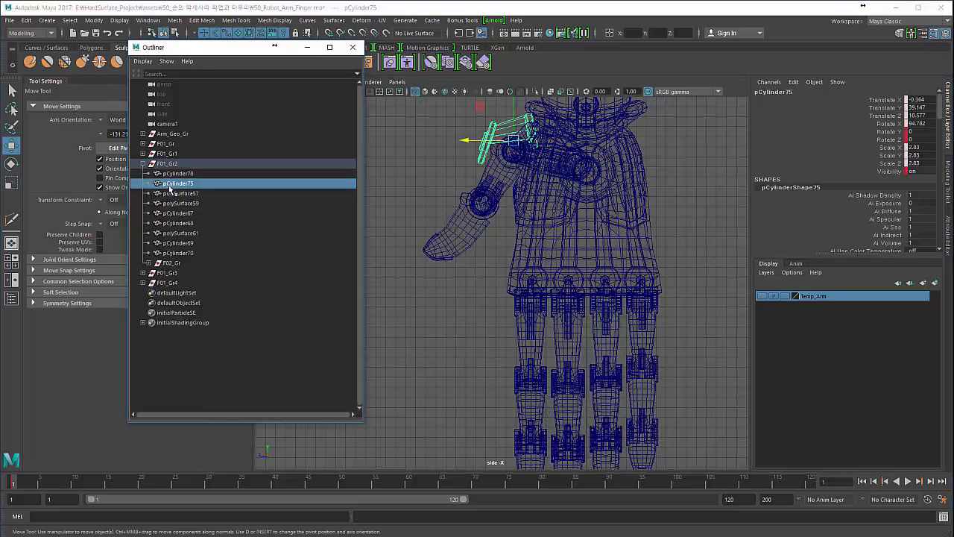
{"action": "middle_click_drag", "start_coordinate": [170, 190], "coordinate": [166, 289]}
- Parent pCylinder75 into the thumb group F01_Gr4, select the group to check it and collapse it
{"action": "left_click", "coordinate": [143, 273]}
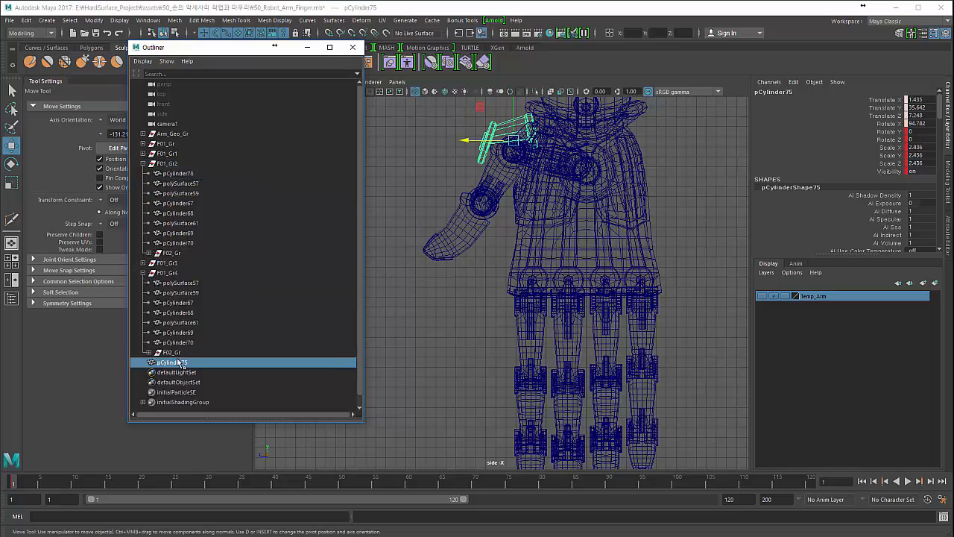
{"action": "middle_click_drag", "start_coordinate": [176, 341], "coordinate": [167, 282]}
{"action": "left_click", "coordinate": [153, 274]}
{"action": "left_click", "coordinate": [143, 273]}
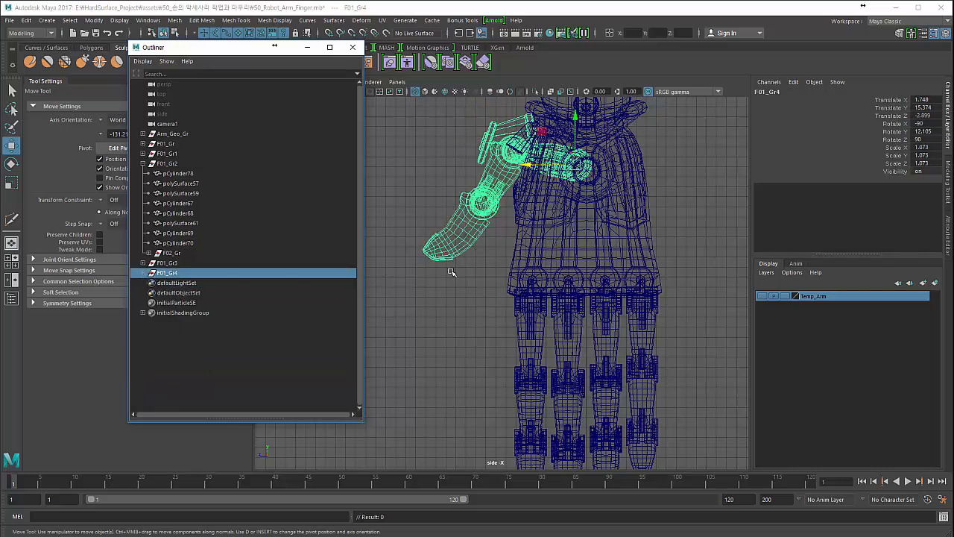
- Select the whole thumb group F01_Gr4 through one of its parts in the side view to check what it contains
{"action": "left_click", "coordinate": [406, 365]}
{"action": "middle_click_drag", "start_coordinate": [469, 330], "coordinate": [460, 422], "text": "alt"}
{"action": "right_click_drag", "start_coordinate": [460, 422], "coordinate": [579, 241], "text": "alt"}
{"action": "left_click", "coordinate": [579, 240], "text": "alt"}
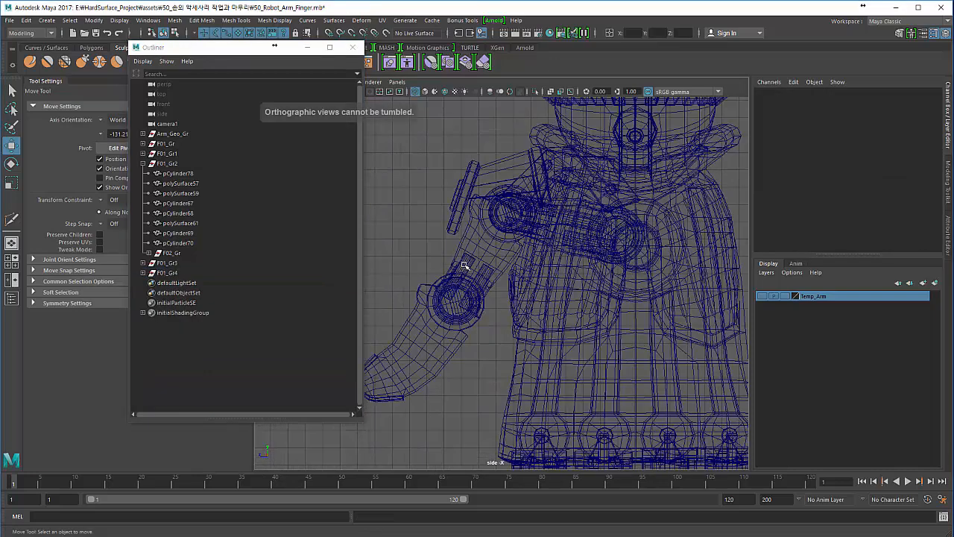
{"action": "left_click", "coordinate": [498, 250]}
{"action": "key", "text": "Up"}
{"action": "key", "text": "Up"}
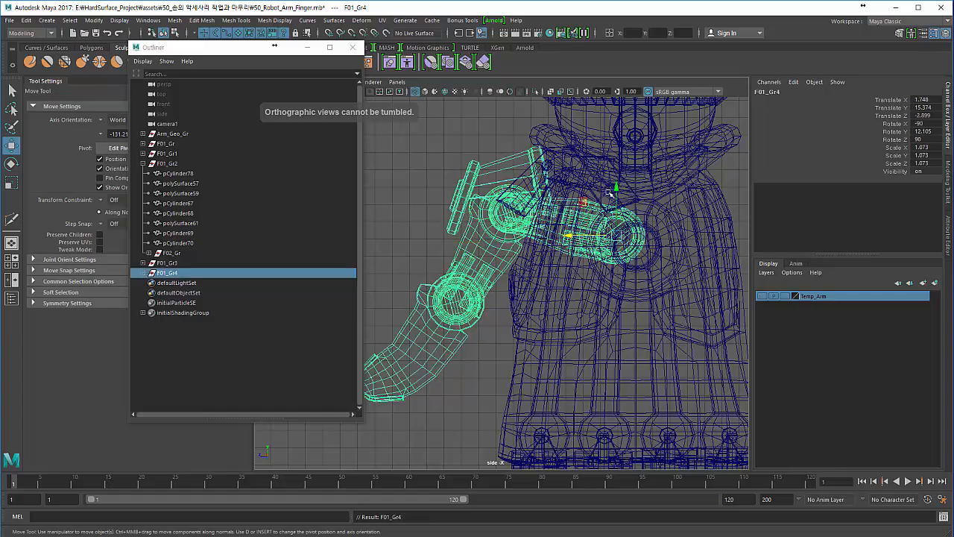
{"action": "right_click_drag", "start_coordinate": [516, 308], "coordinate": [511, 317], "text": "alt"}
- Inspect the selected thumb group on the hand in the shaded perspective view, then clear the selection
{"action": "key", "text": "space"}
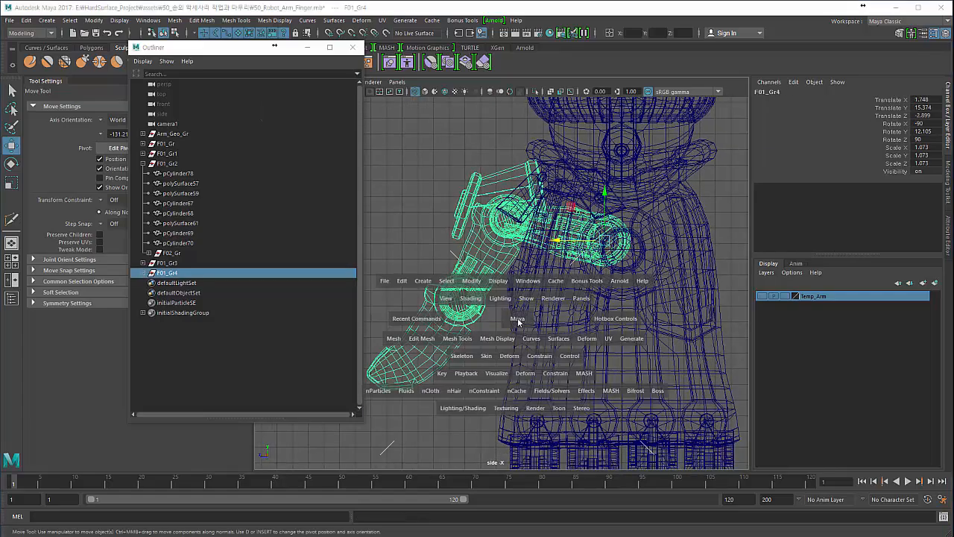
{"action": "mouse_move", "coordinate": [517, 320]}
{"action": "left_mouse_down"}
{"action": "mouse_move", "coordinate": [523, 284]}
{"action": "mouse_move", "coordinate": [488, 286]}
{"action": "left_mouse_up"}
{"action": "right_click_drag", "start_coordinate": [489, 286], "coordinate": [383, 276], "text": "alt"}
{"action": "key", "text": "5"}
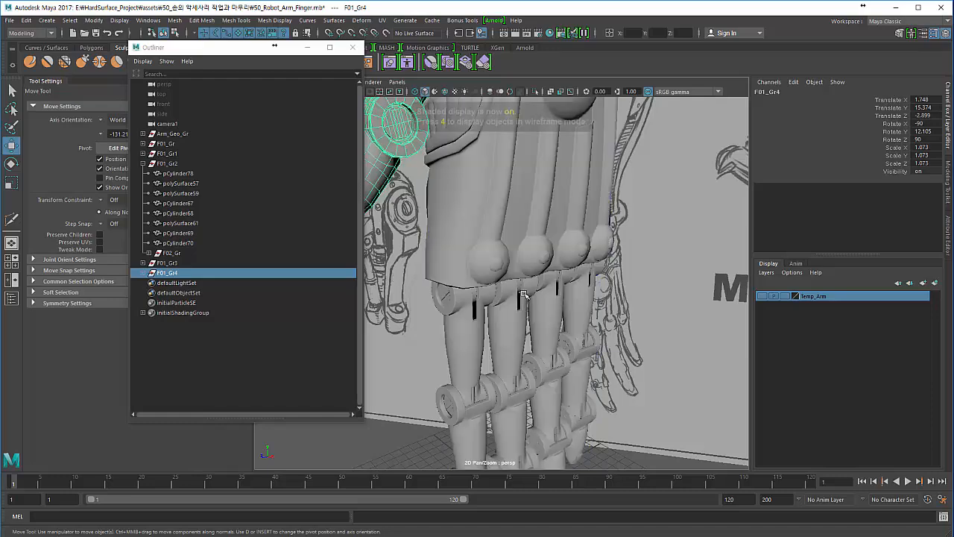
{"action": "mouse_move", "coordinate": [485, 298]}
{"action": "left_mouse_down", "text": "alt"}
{"action": "mouse_move", "coordinate": [545, 302]}
{"action": "mouse_move", "coordinate": [498, 250]}
{"action": "mouse_move", "coordinate": [534, 258]}
{"action": "left_mouse_up", "text": "alt"}
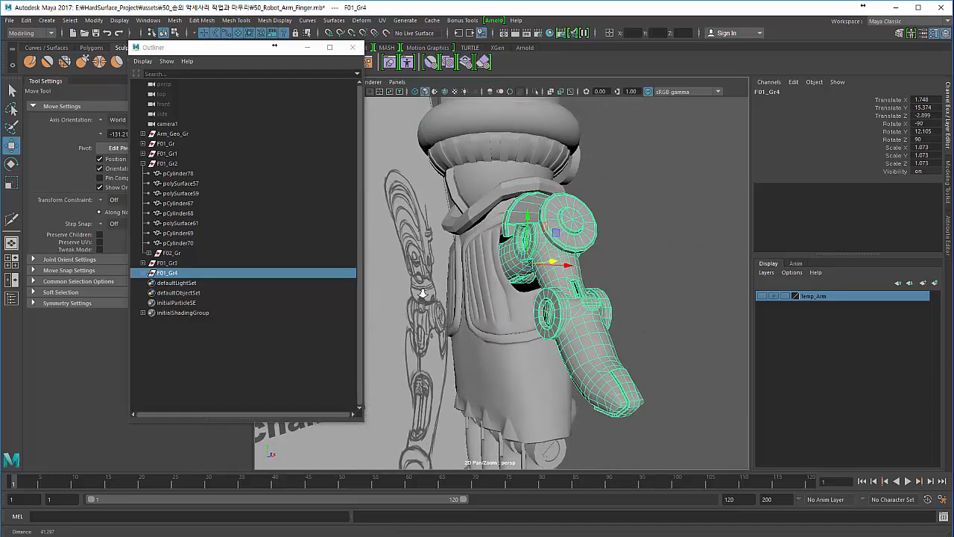
{"action": "right_click_drag", "start_coordinate": [679, 395], "coordinate": [608, 402], "text": "alt"}
{"action": "left_click", "coordinate": [608, 402]}
- Collapse the group F01_Gr2 in the Outliner and examine the complete robot arm beside the reference drawing
{"action": "mouse_move", "coordinate": [608, 402]}
{"action": "left_mouse_down", "text": "alt"}
{"action": "mouse_move", "coordinate": [558, 390]}
{"action": "mouse_move", "coordinate": [569, 386]}
{"action": "mouse_move", "coordinate": [603, 424]}
{"action": "mouse_move", "coordinate": [416, 390]}
{"action": "mouse_move", "coordinate": [424, 359]}
{"action": "left_mouse_up", "text": "alt"}
{"action": "mouse_move", "coordinate": [424, 358]}
{"action": "right_mouse_down", "text": "alt"}
{"action": "mouse_move", "coordinate": [470, 363]}
{"action": "mouse_move", "coordinate": [403, 347]}
{"action": "right_mouse_up", "text": "alt"}
{"action": "mouse_move", "coordinate": [403, 348]}
{"action": "left_mouse_down", "text": "alt"}
{"action": "mouse_move", "coordinate": [428, 411]}
{"action": "mouse_move", "coordinate": [450, 420]}
{"action": "left_mouse_up", "text": "alt"}
{"action": "middle_click_drag", "start_coordinate": [448, 389], "coordinate": [439, 422], "text": "alt"}
{"action": "right_click_drag", "start_coordinate": [439, 422], "coordinate": [399, 395], "text": "alt"}
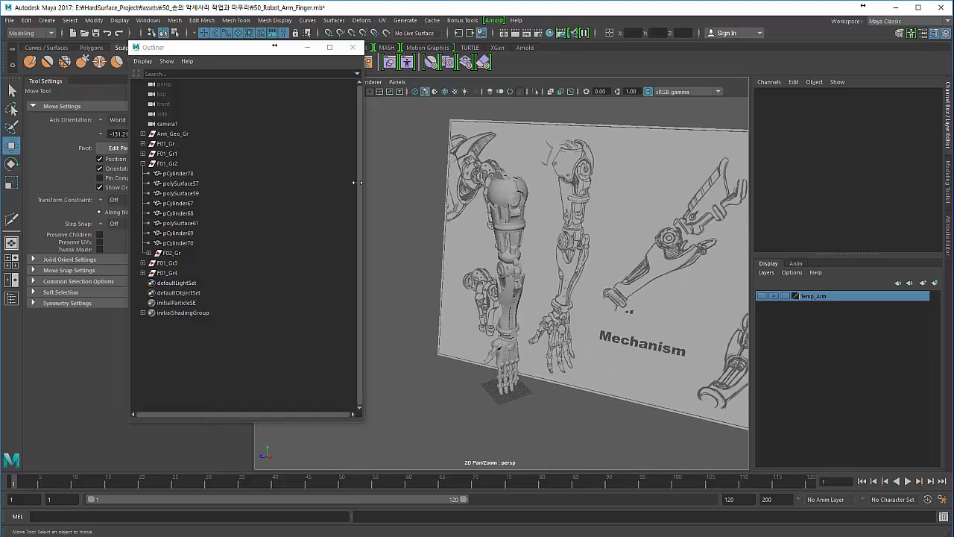
{"action": "left_click", "coordinate": [143, 163]}
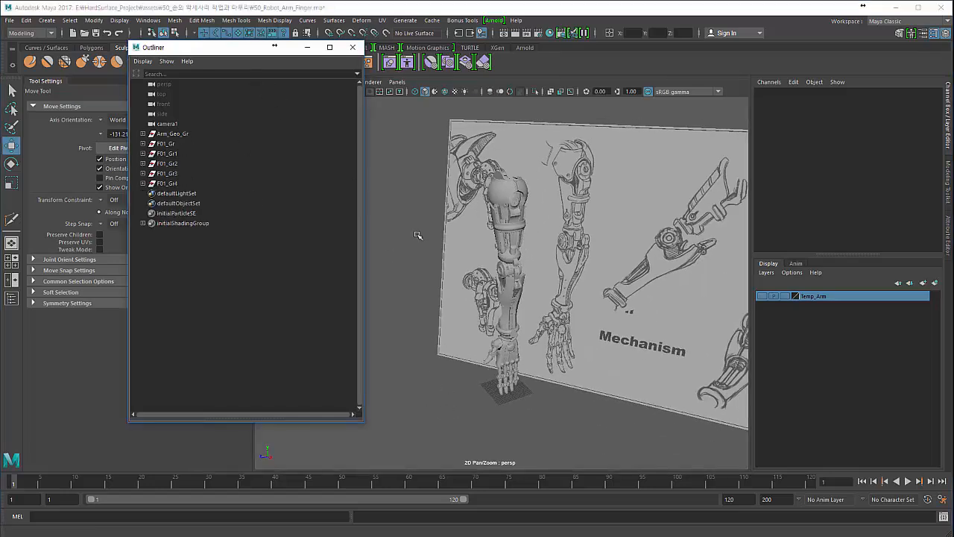
{"action": "left_click_drag", "start_coordinate": [494, 302], "coordinate": [393, 144], "text": "alt"}
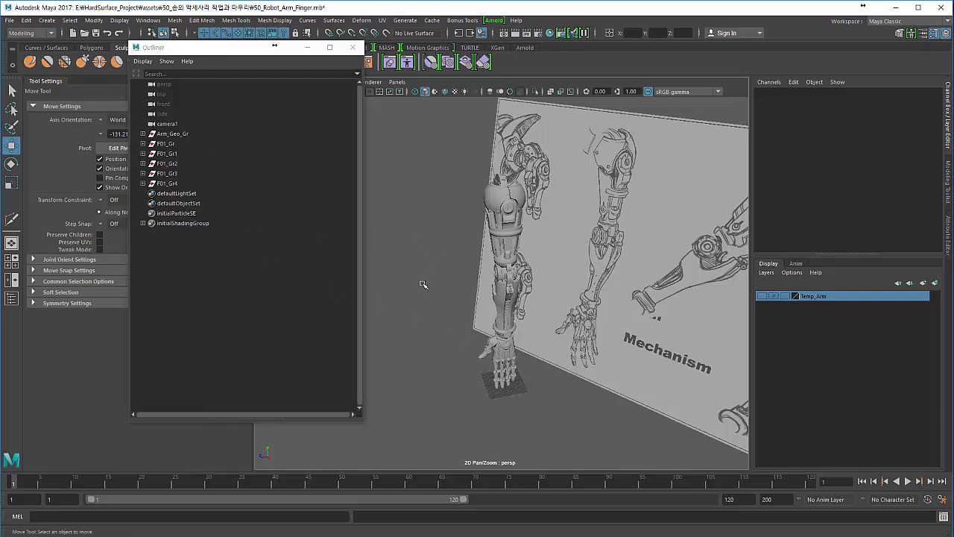
{"action": "middle_click_drag", "start_coordinate": [423, 284], "coordinate": [426, 326], "text": "alt"}
{"action": "right_click_drag", "start_coordinate": [425, 326], "coordinate": [428, 328], "text": "alt"}
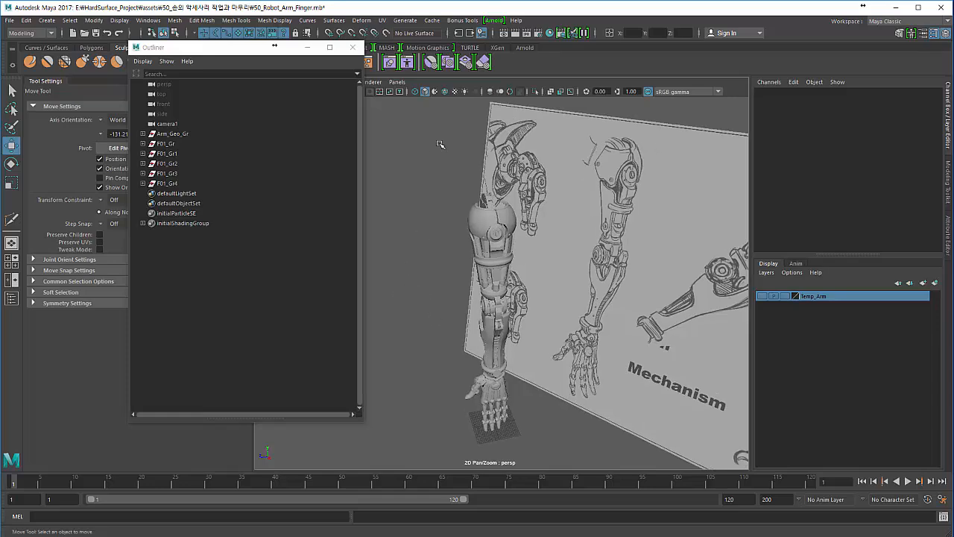